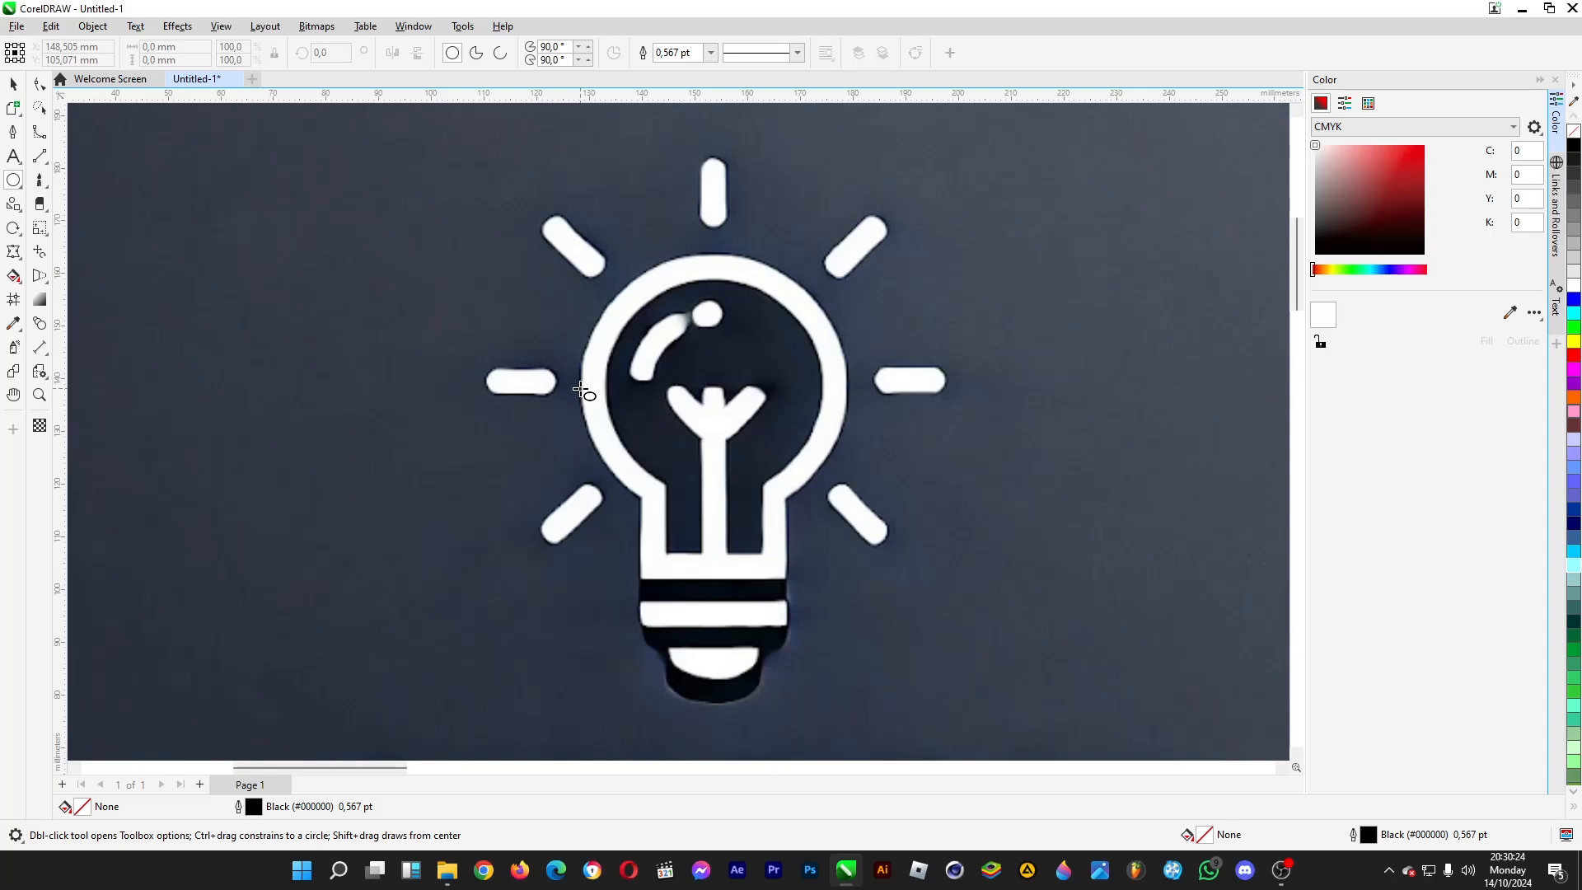
- Draw a circle about 50.7 mm wide on the bulb's outer edge and add a concentric copy about 41 mm wide on its inner edge
drag(581, 389, 713, 312)
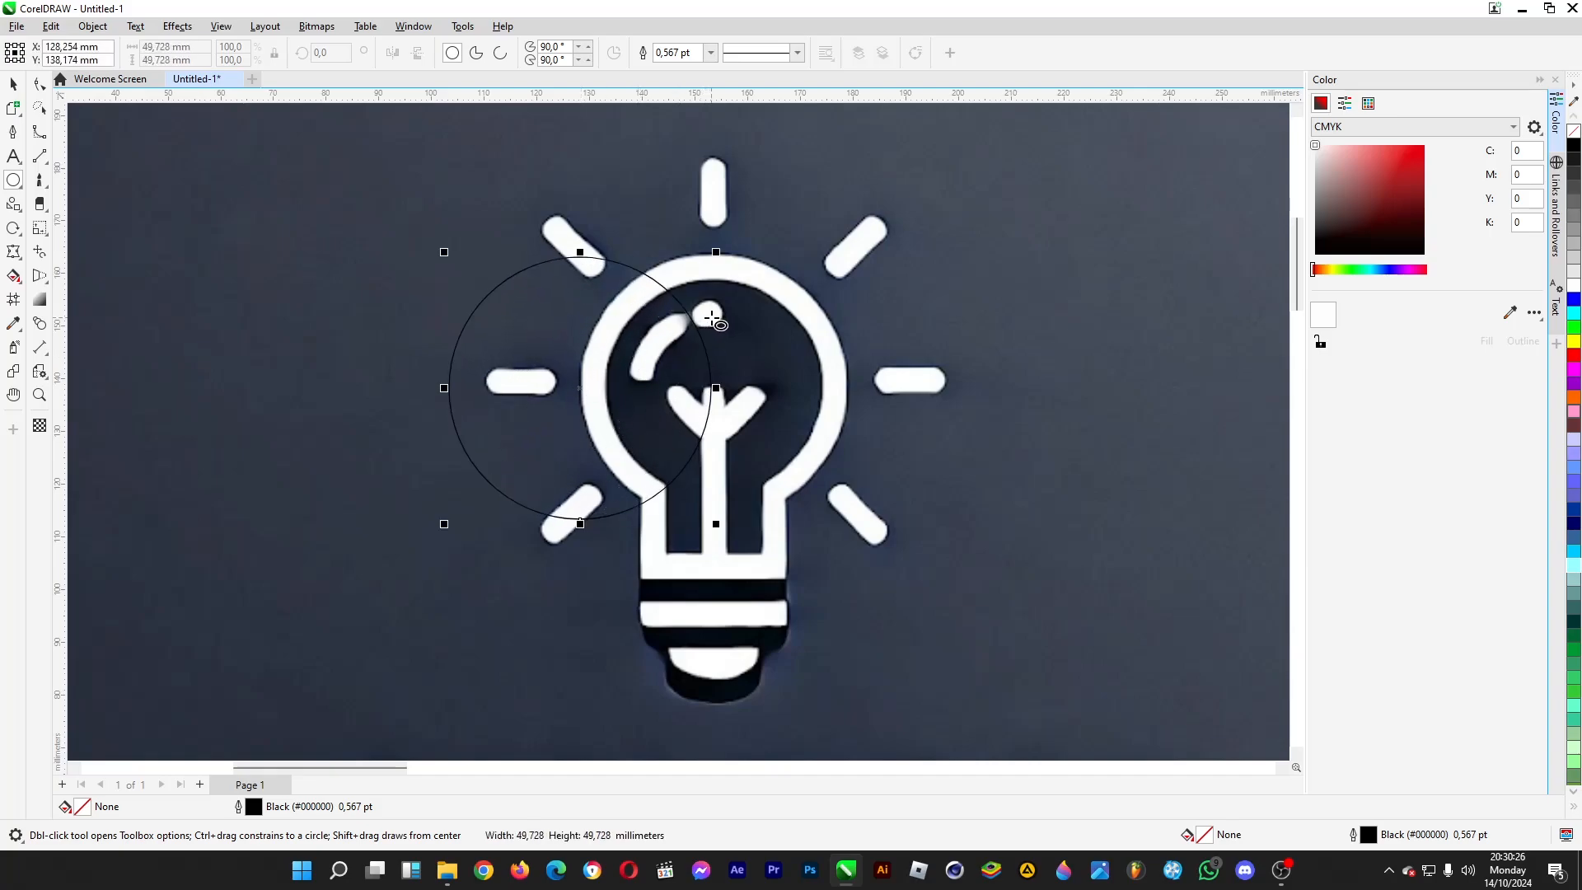
click(12, 83)
drag(604, 366, 735, 360)
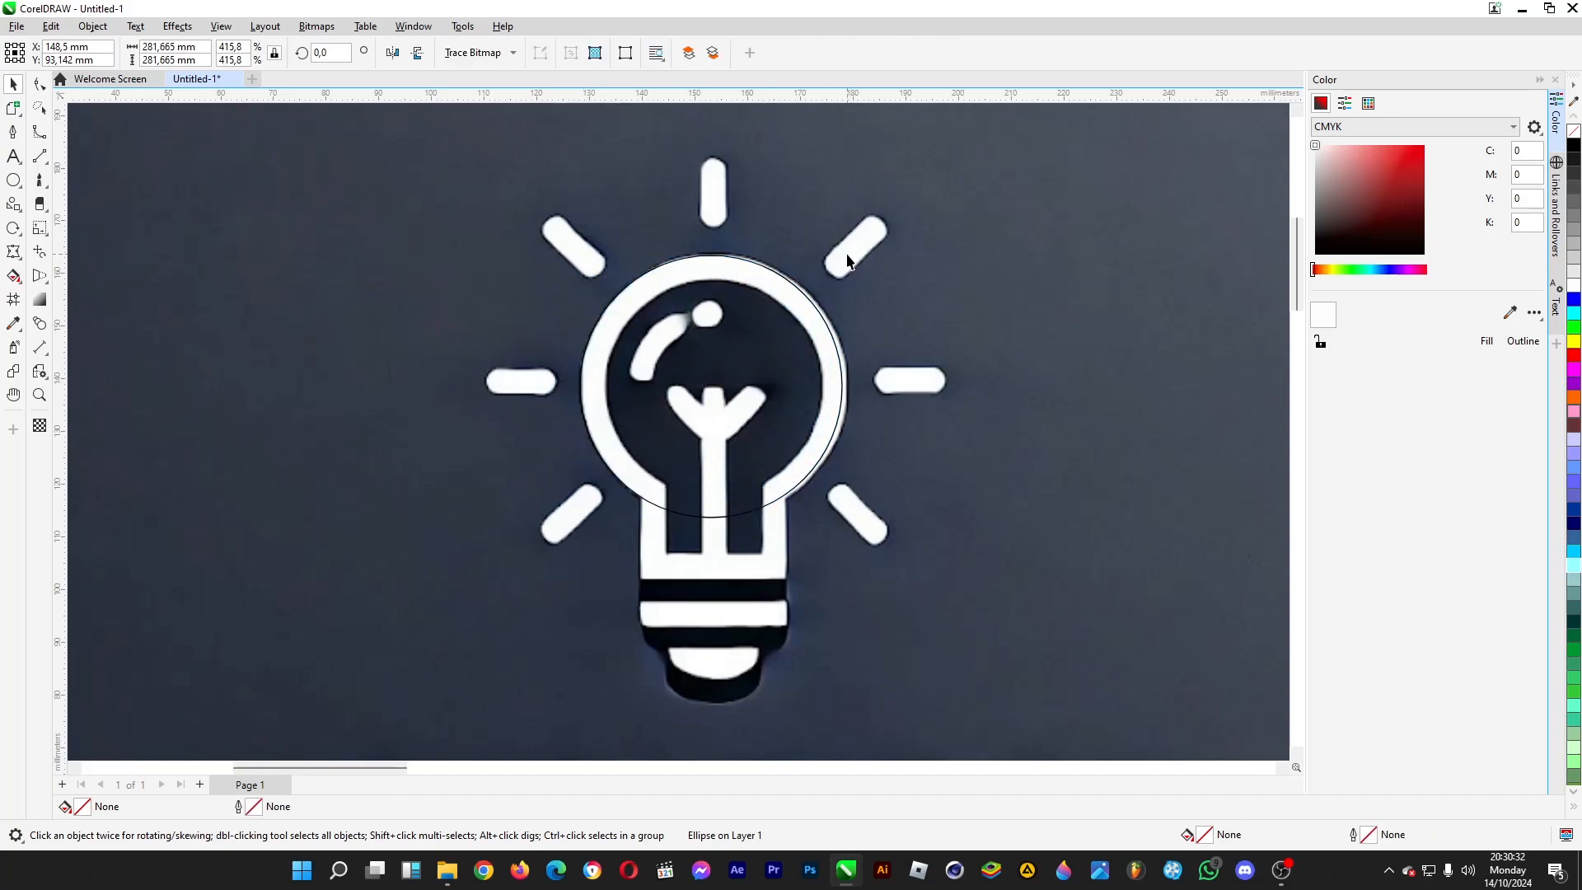
drag(847, 520, 853, 528)
drag(734, 398, 733, 329)
drag(734, 336, 734, 401)
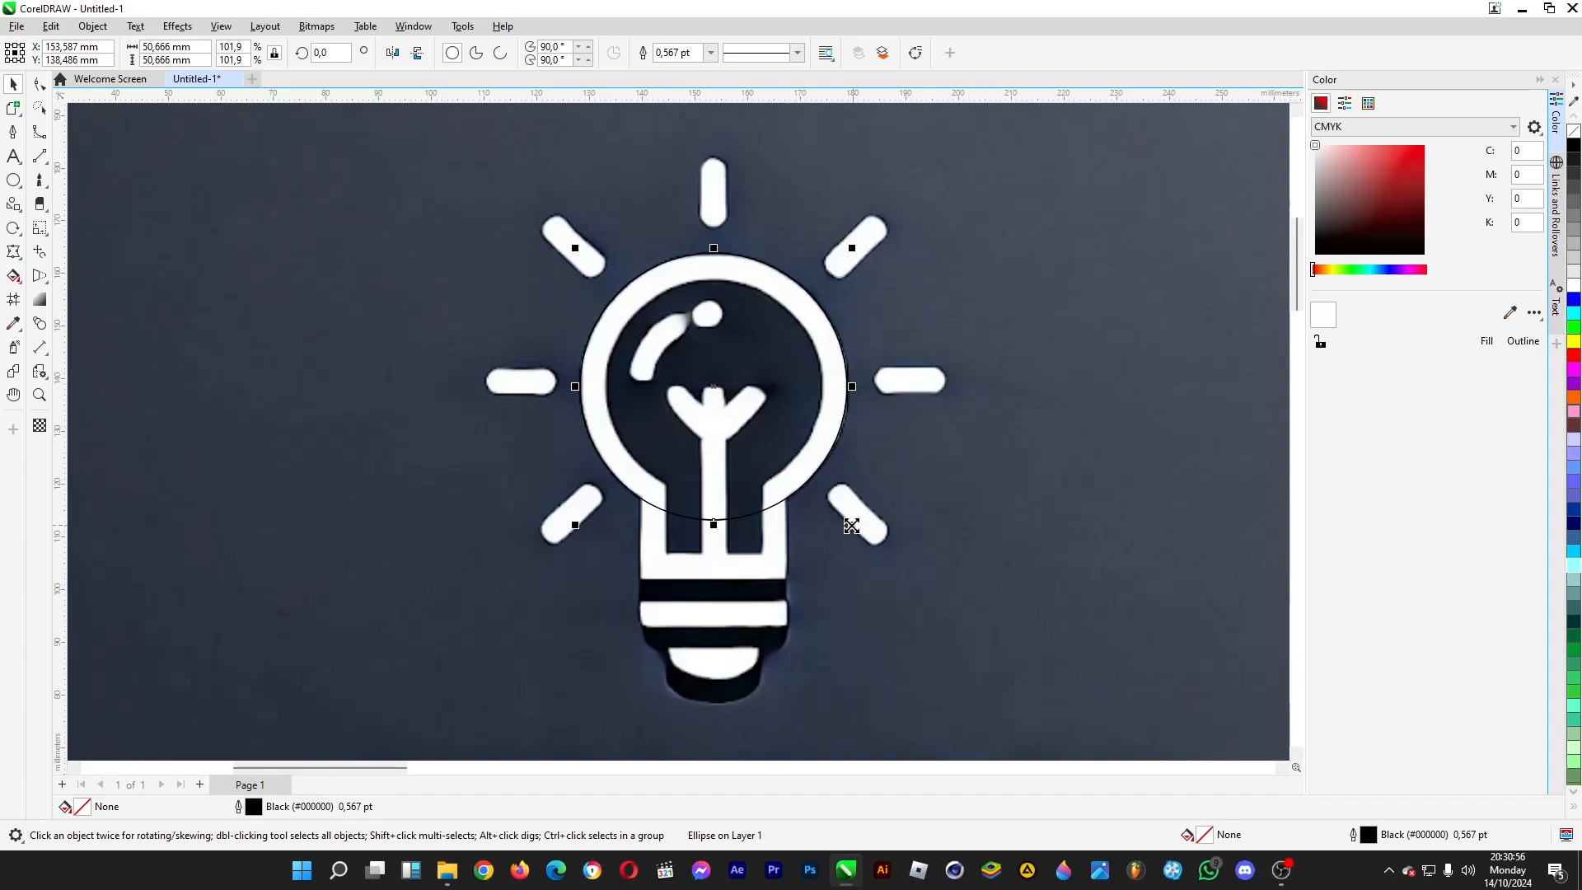
drag(857, 528, 830, 515)
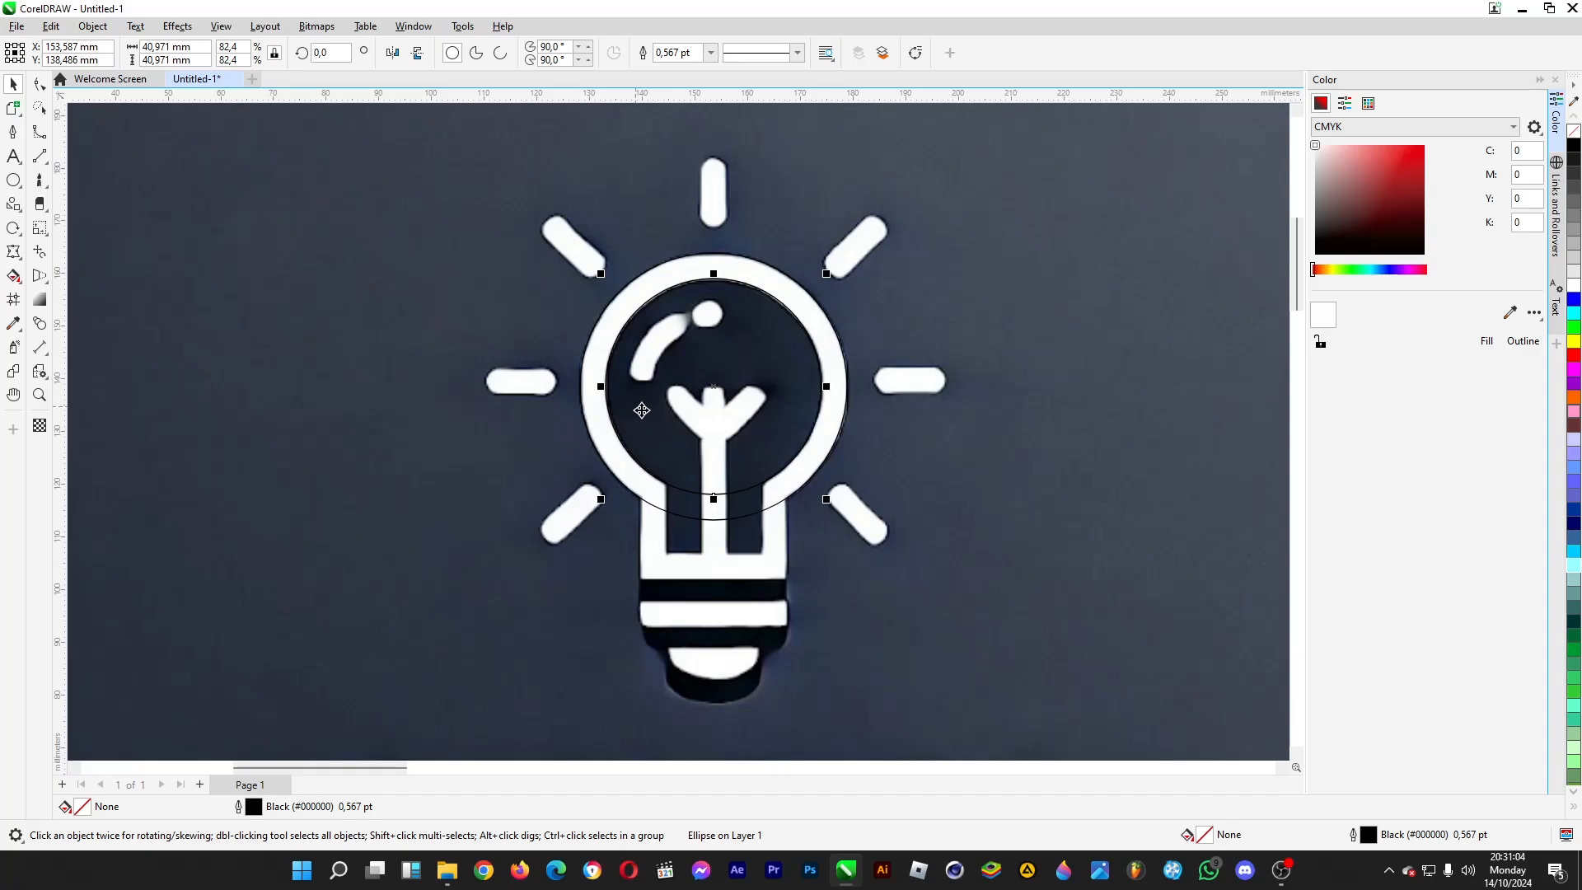
- Trim the outer bulb circle with the inner circle, leaving the original source object
click(178, 27)
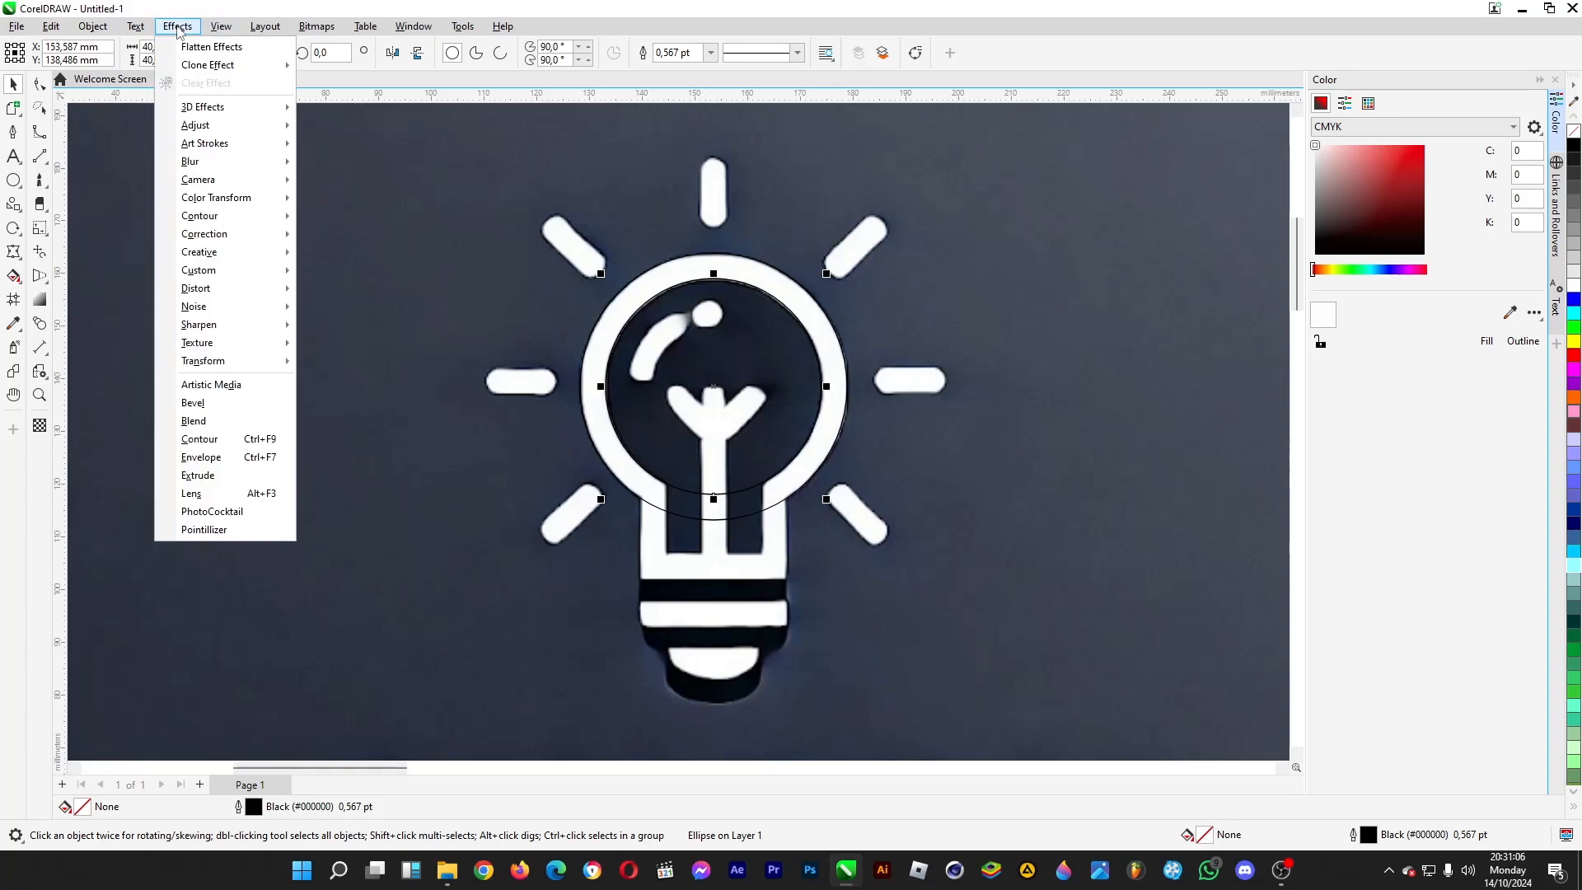
mouse_move(98, 29)
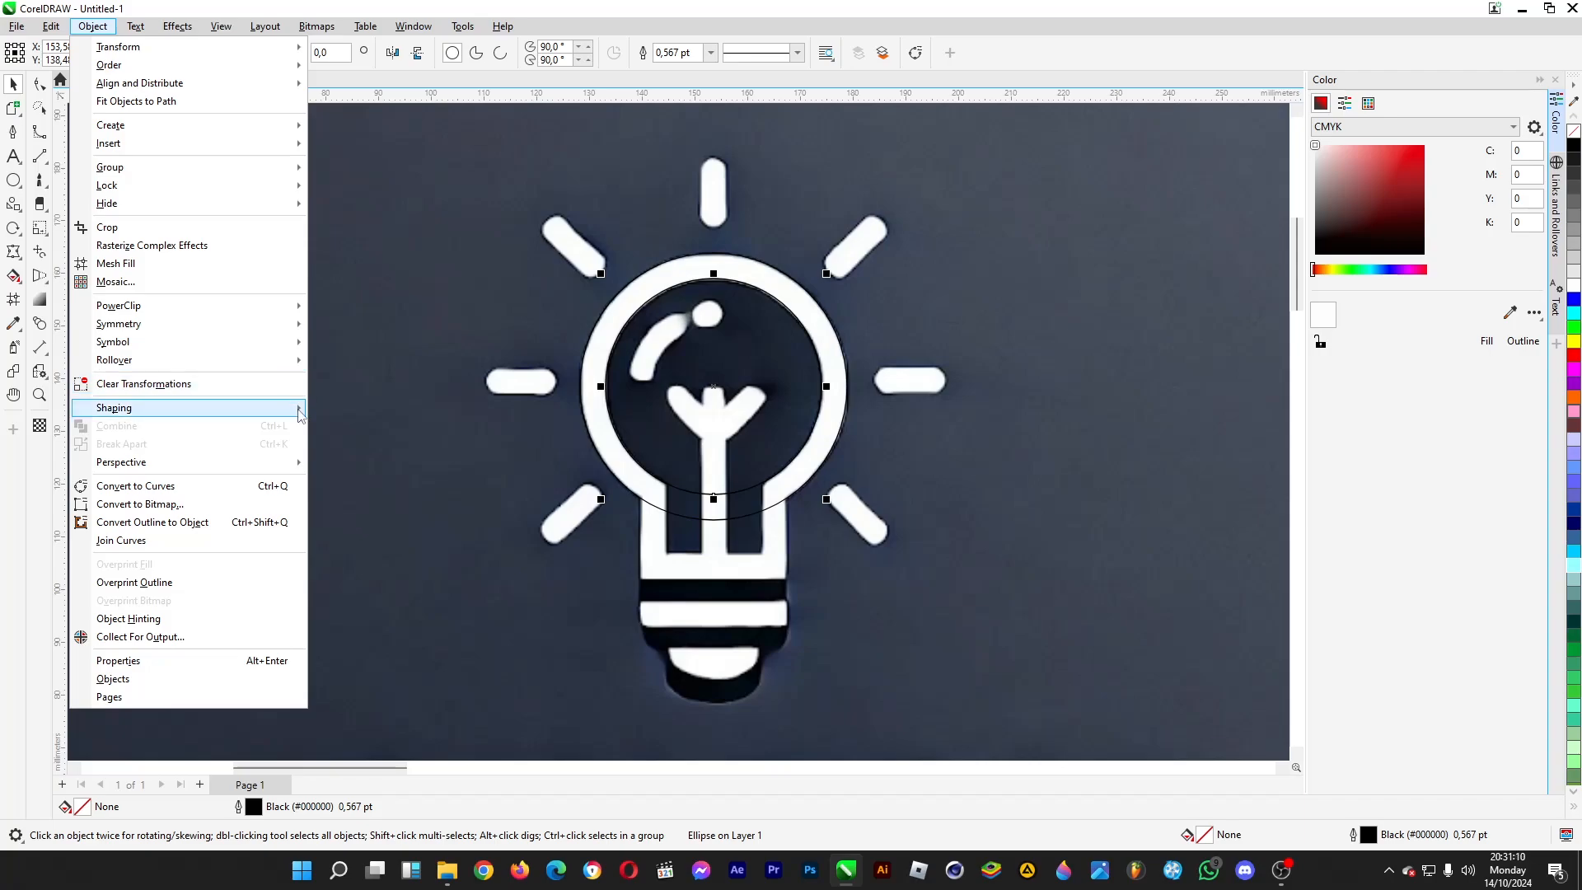
mouse_move(285, 408)
click(387, 543)
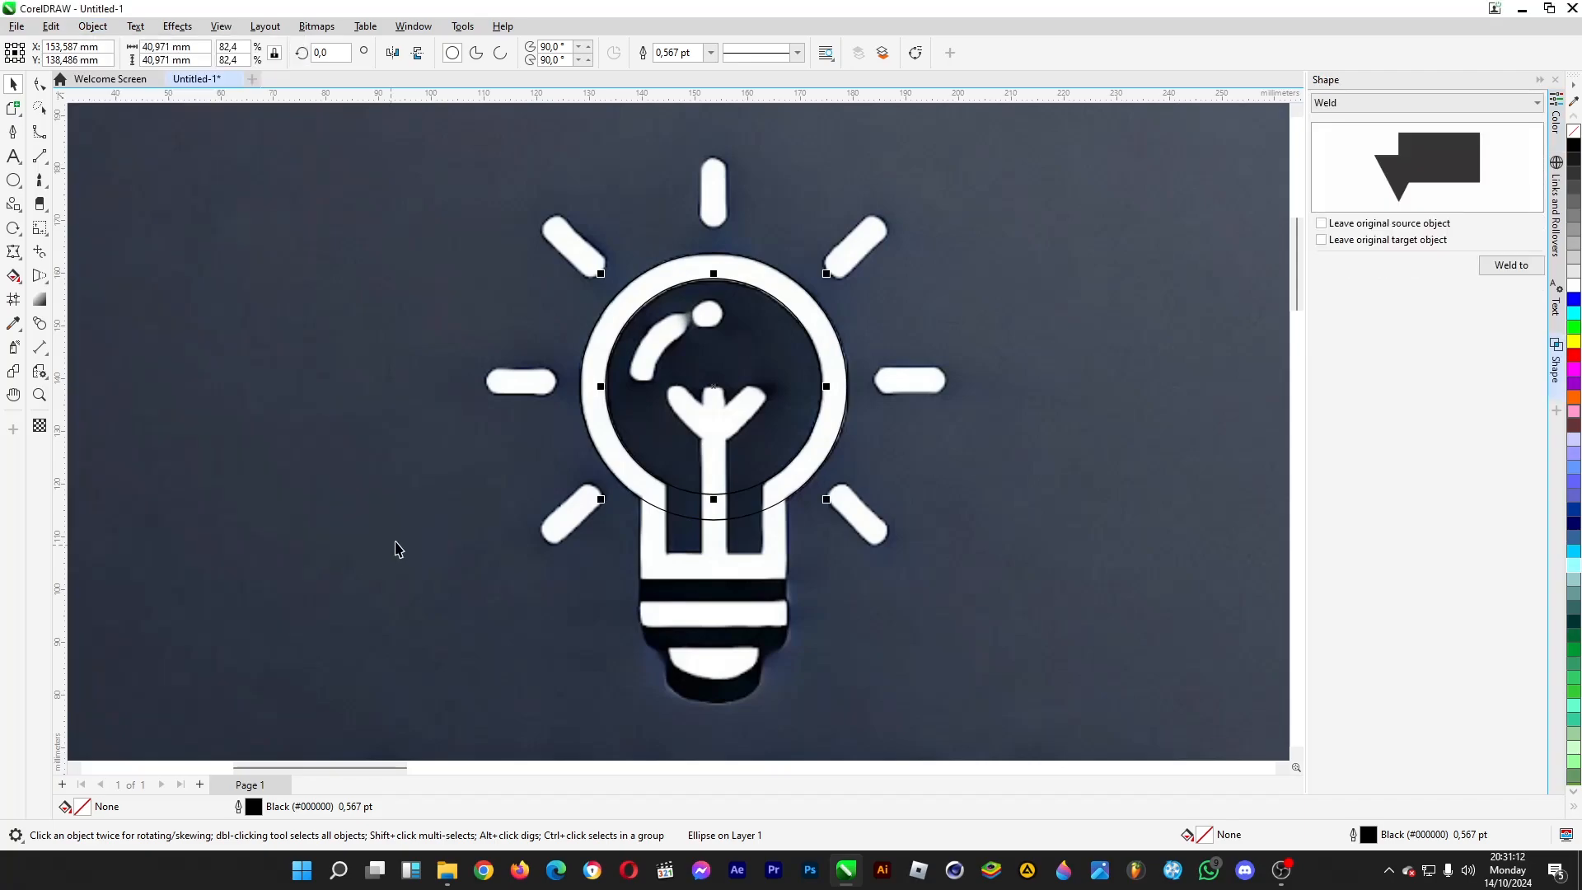
click(1341, 105)
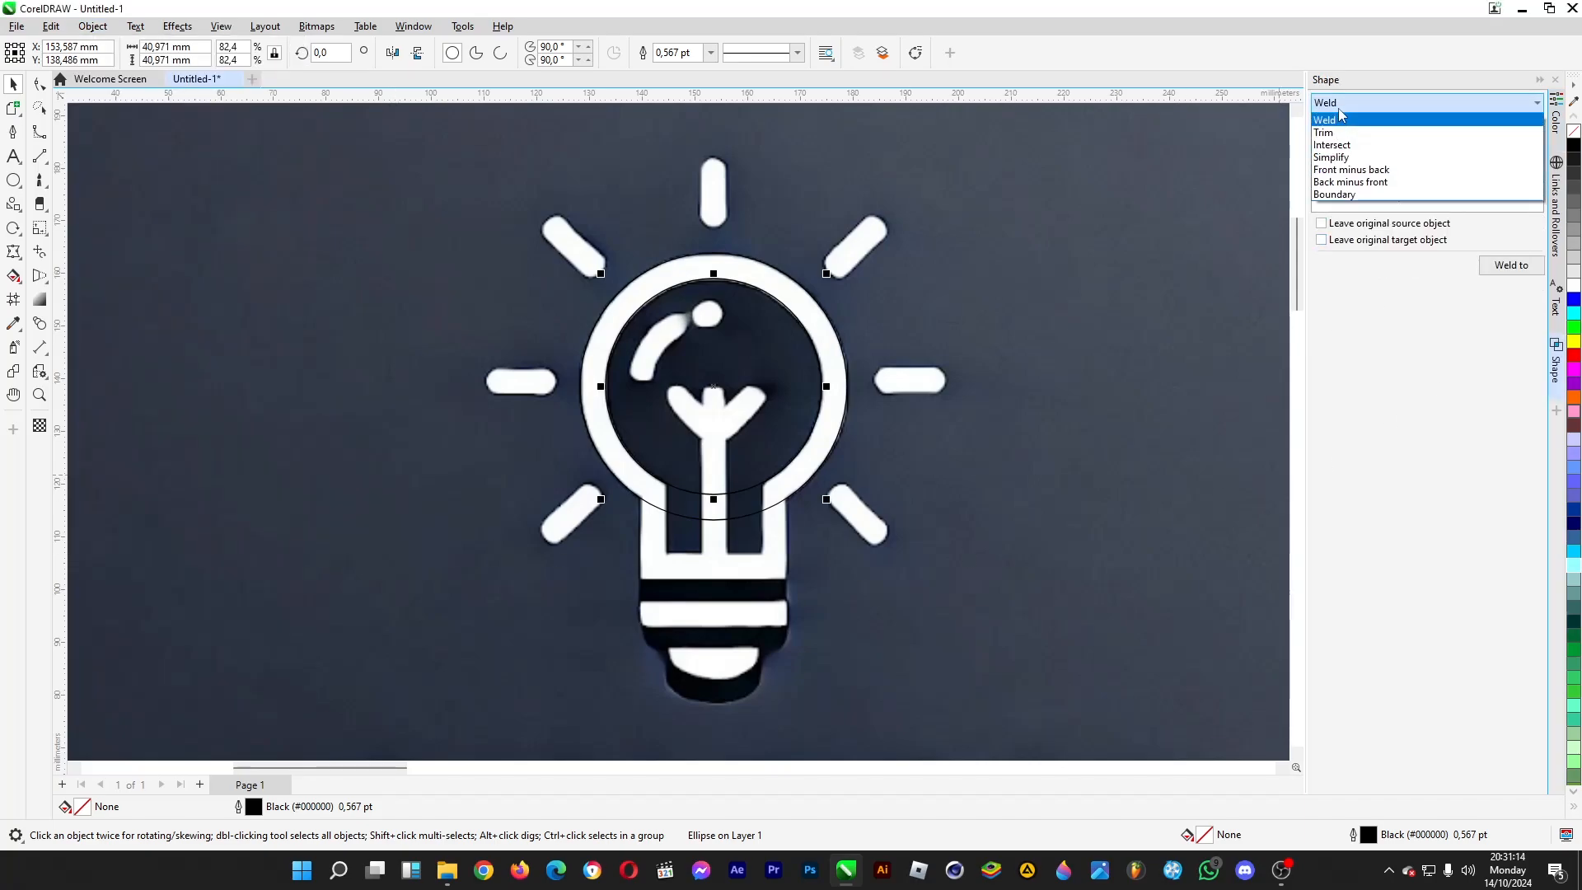
click(1342, 133)
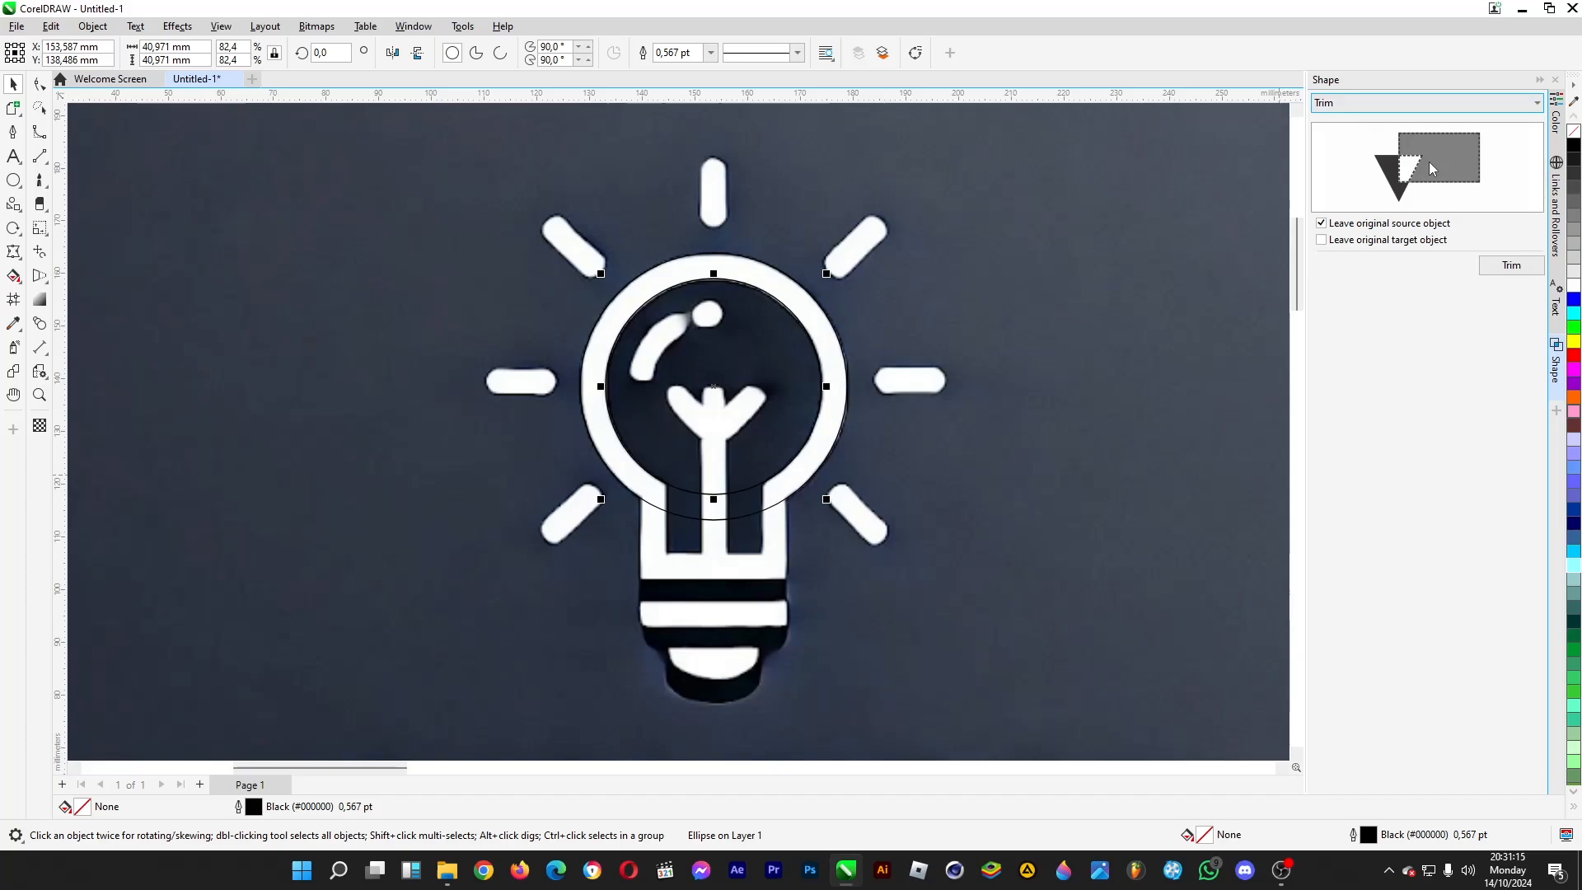
click(1513, 266)
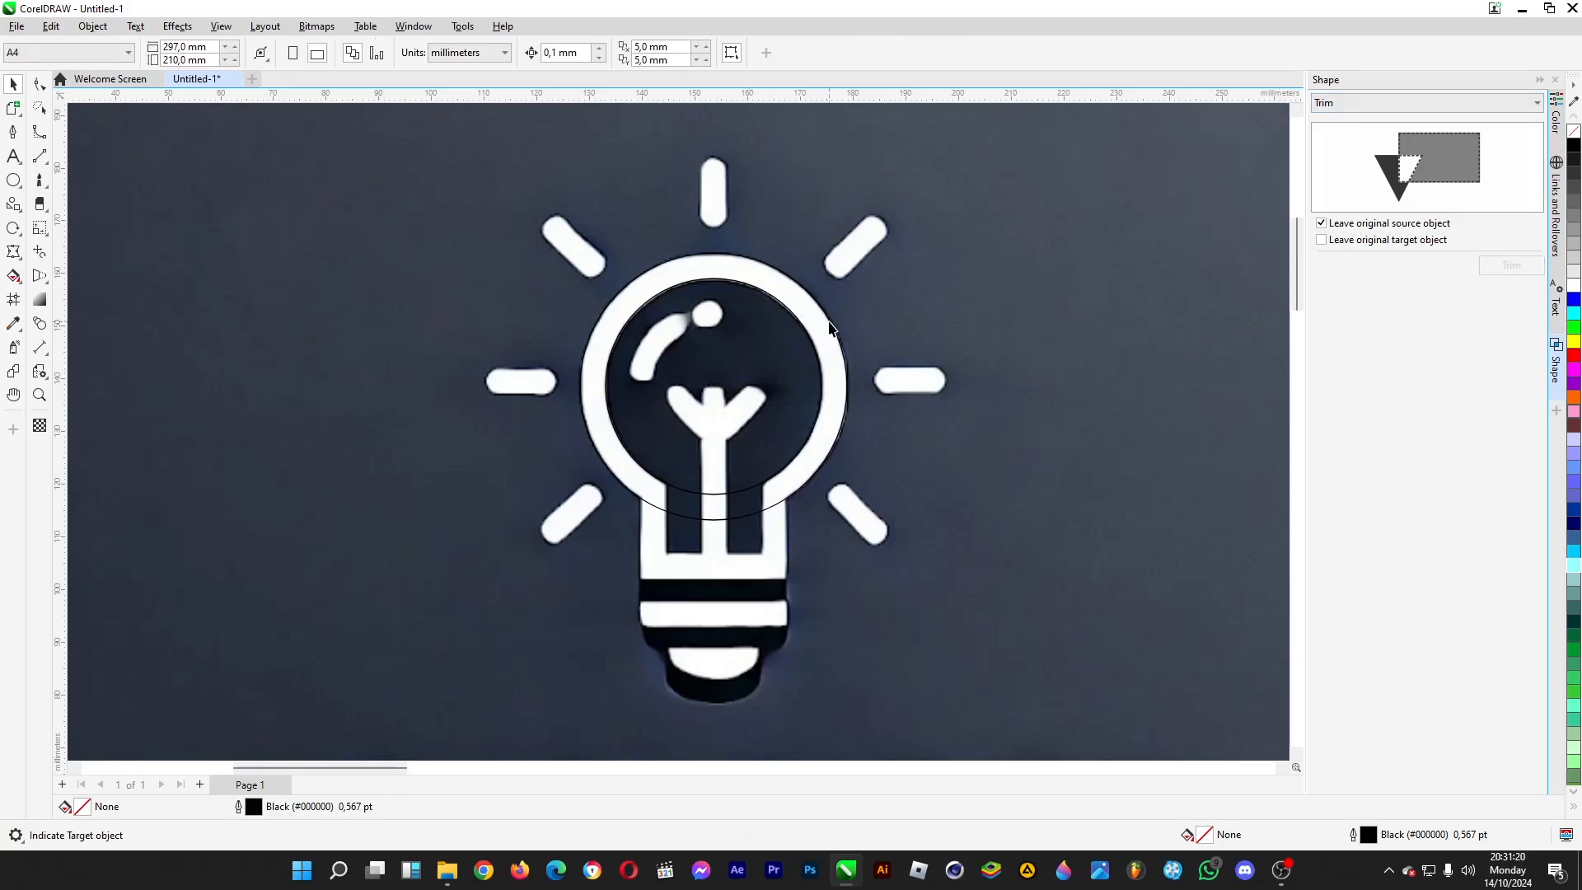
click(830, 328)
click(747, 396)
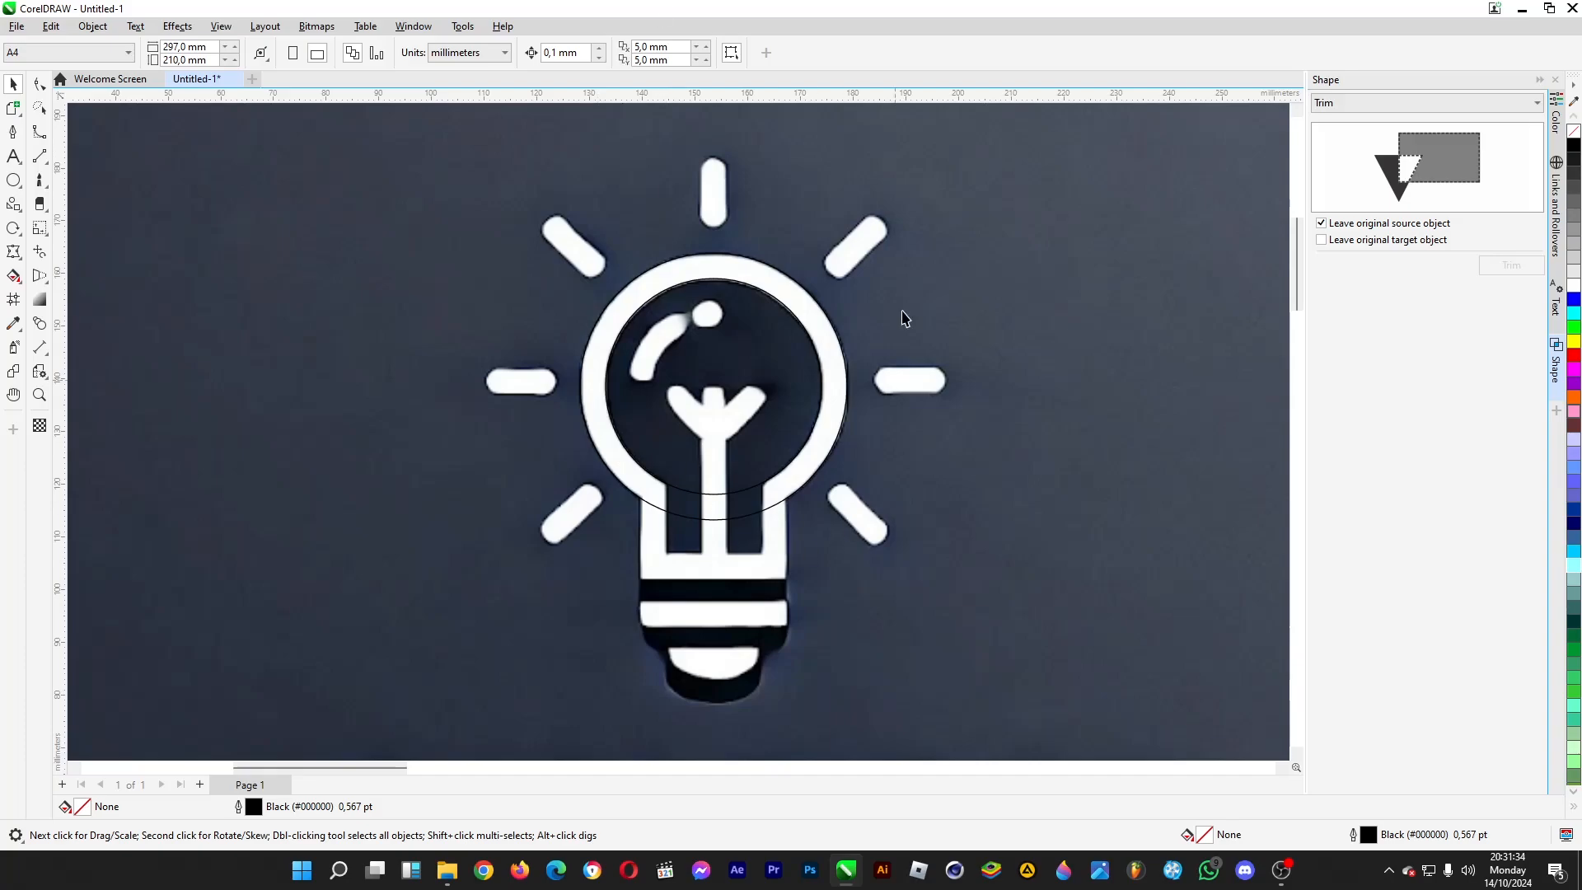
- Draw a vertical freehand centre line about 112 mm long through the bulb, from below its base to above the upper ray
click(13, 179)
click(16, 187)
mouse_move(17, 206)
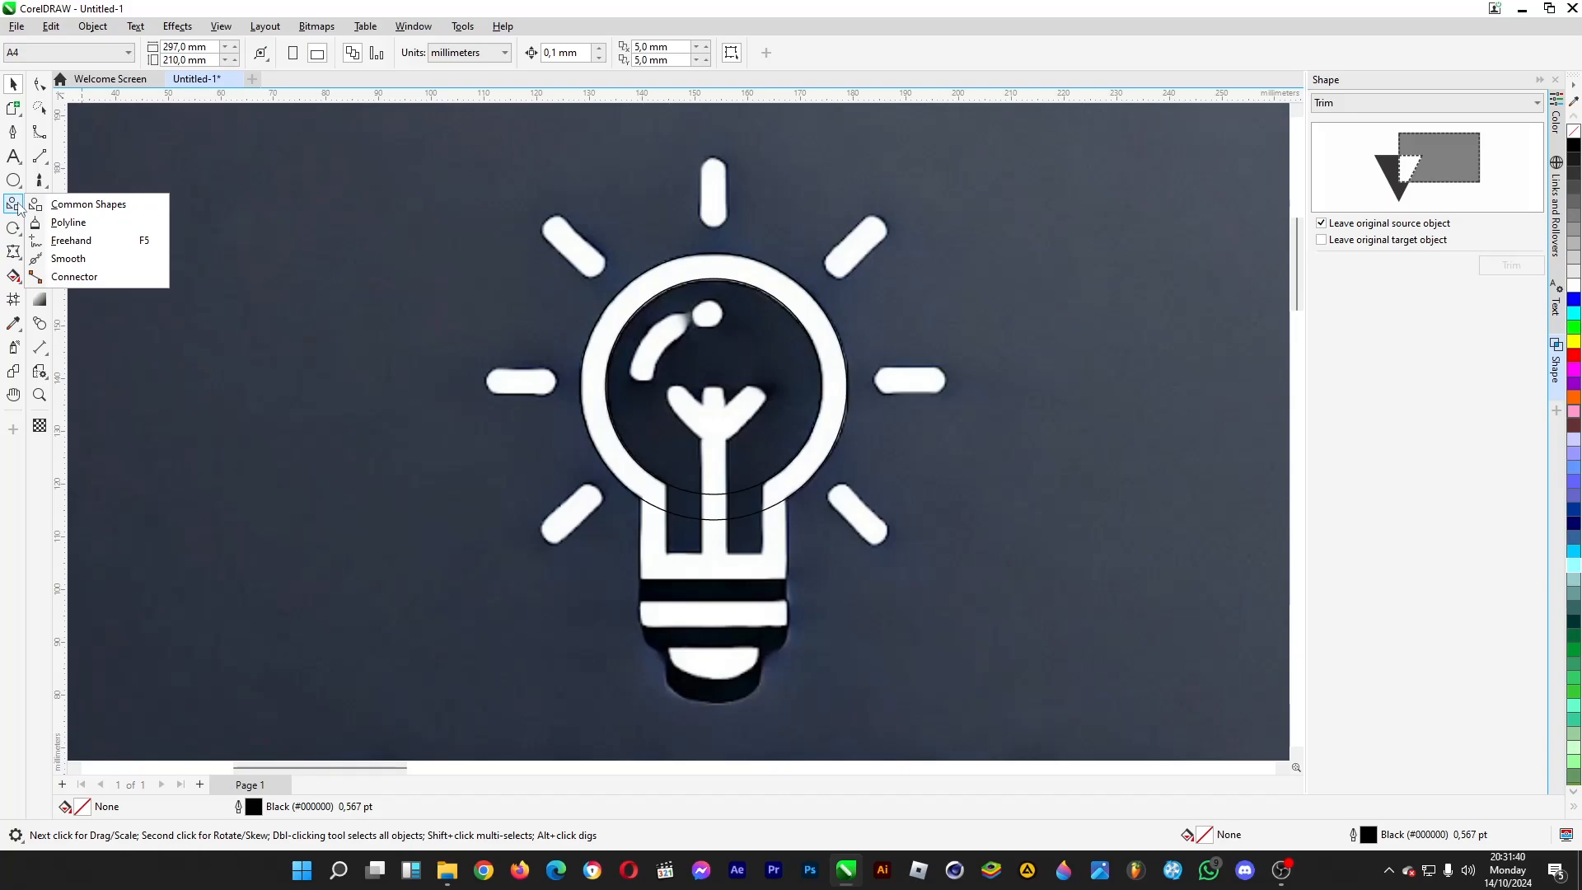
click(76, 241)
click(713, 254)
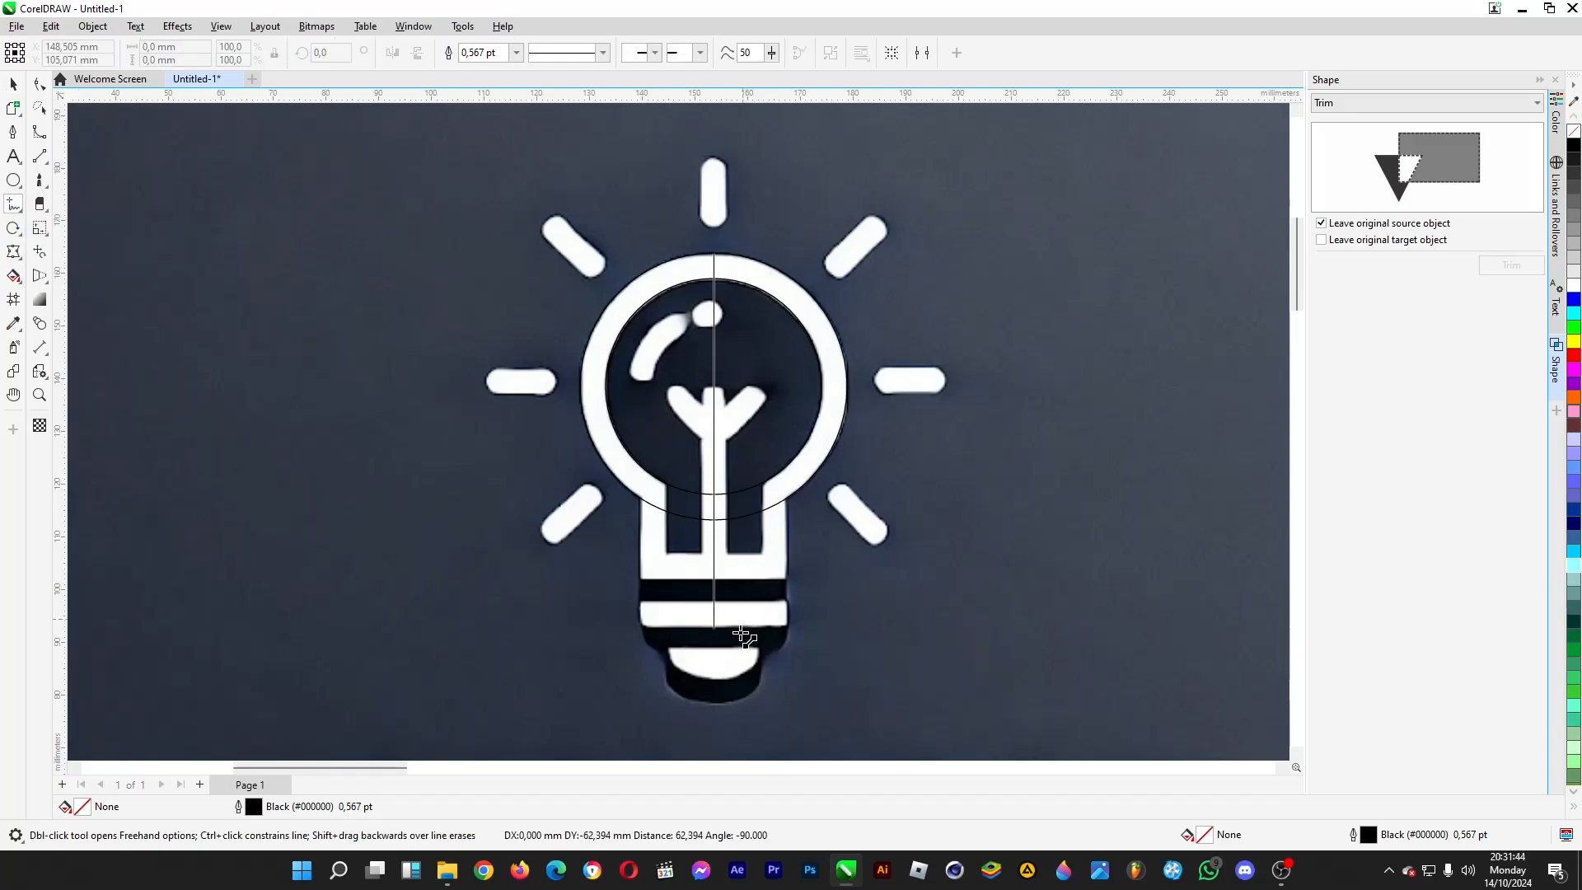
ctrl+click(732, 727)
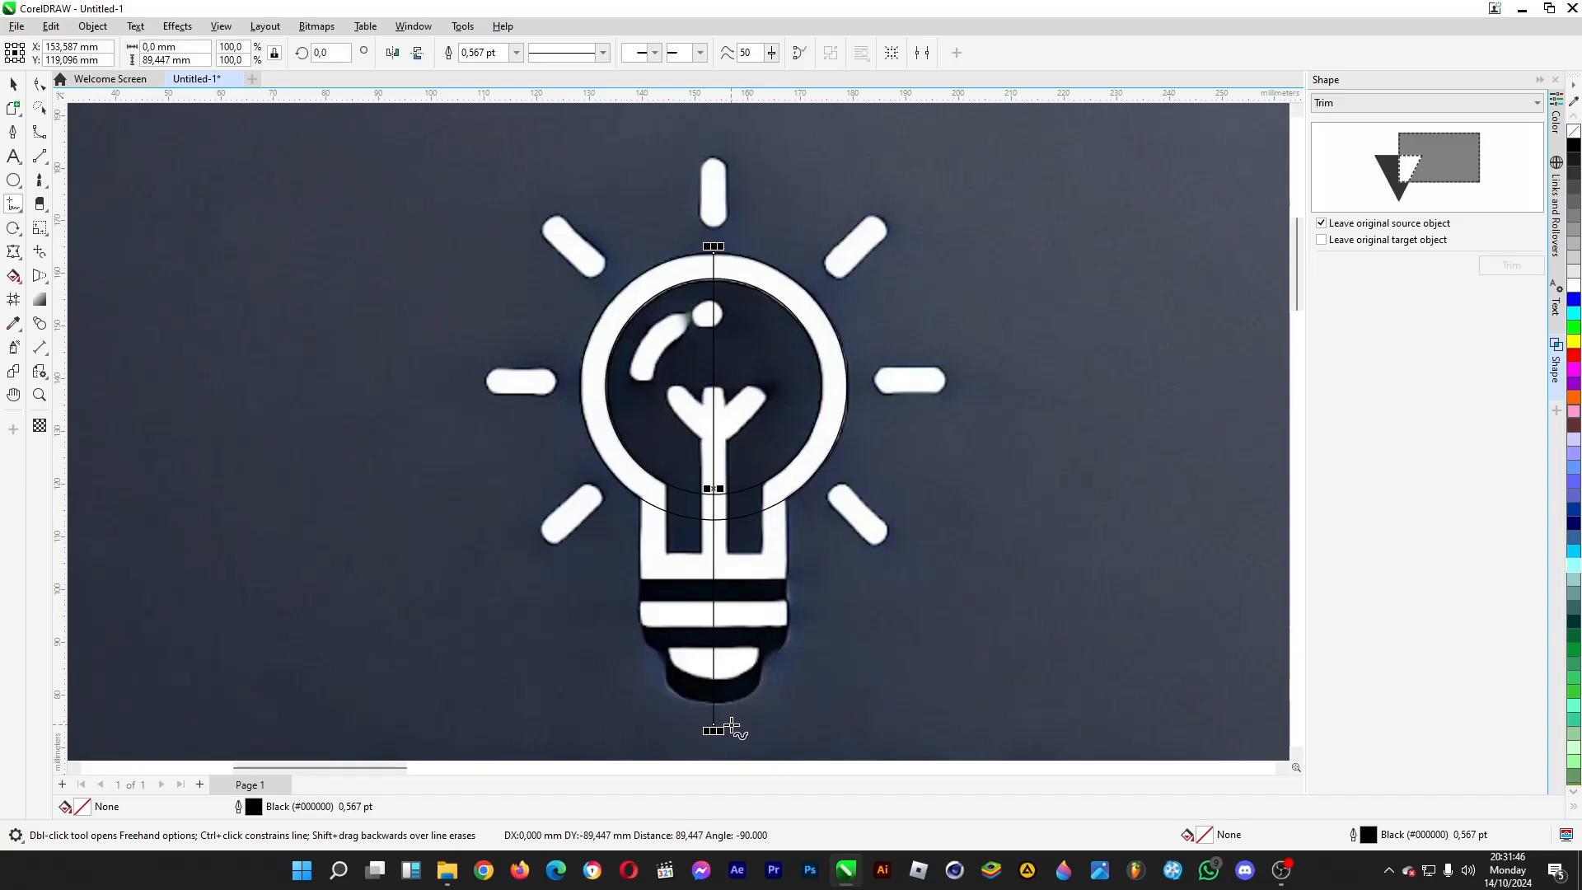
click(714, 246)
ctrl+click(729, 129)
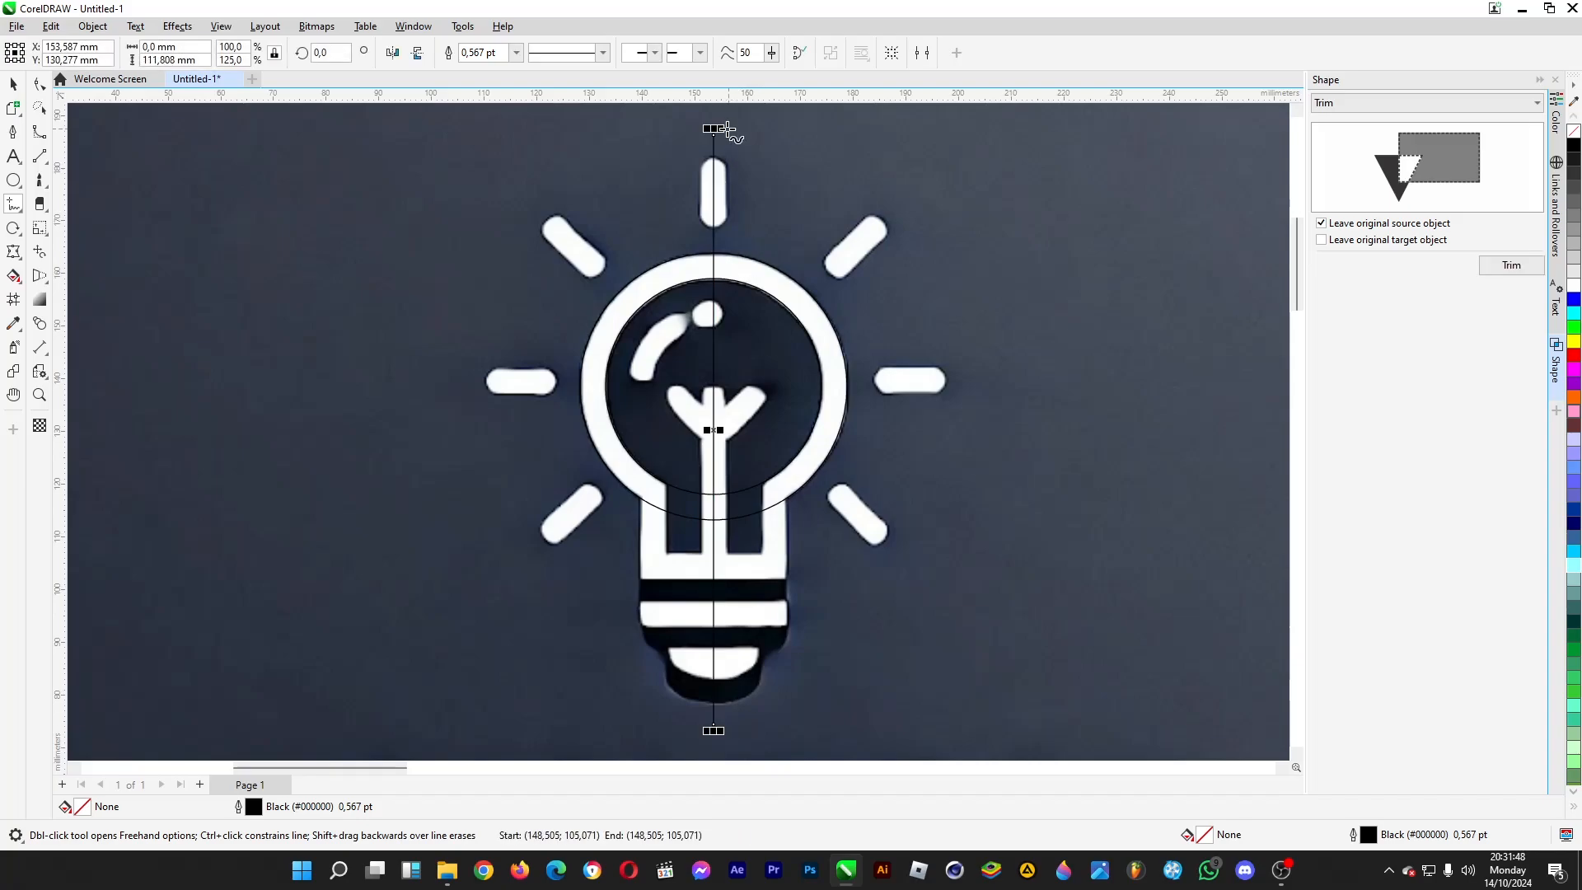
click(13, 84)
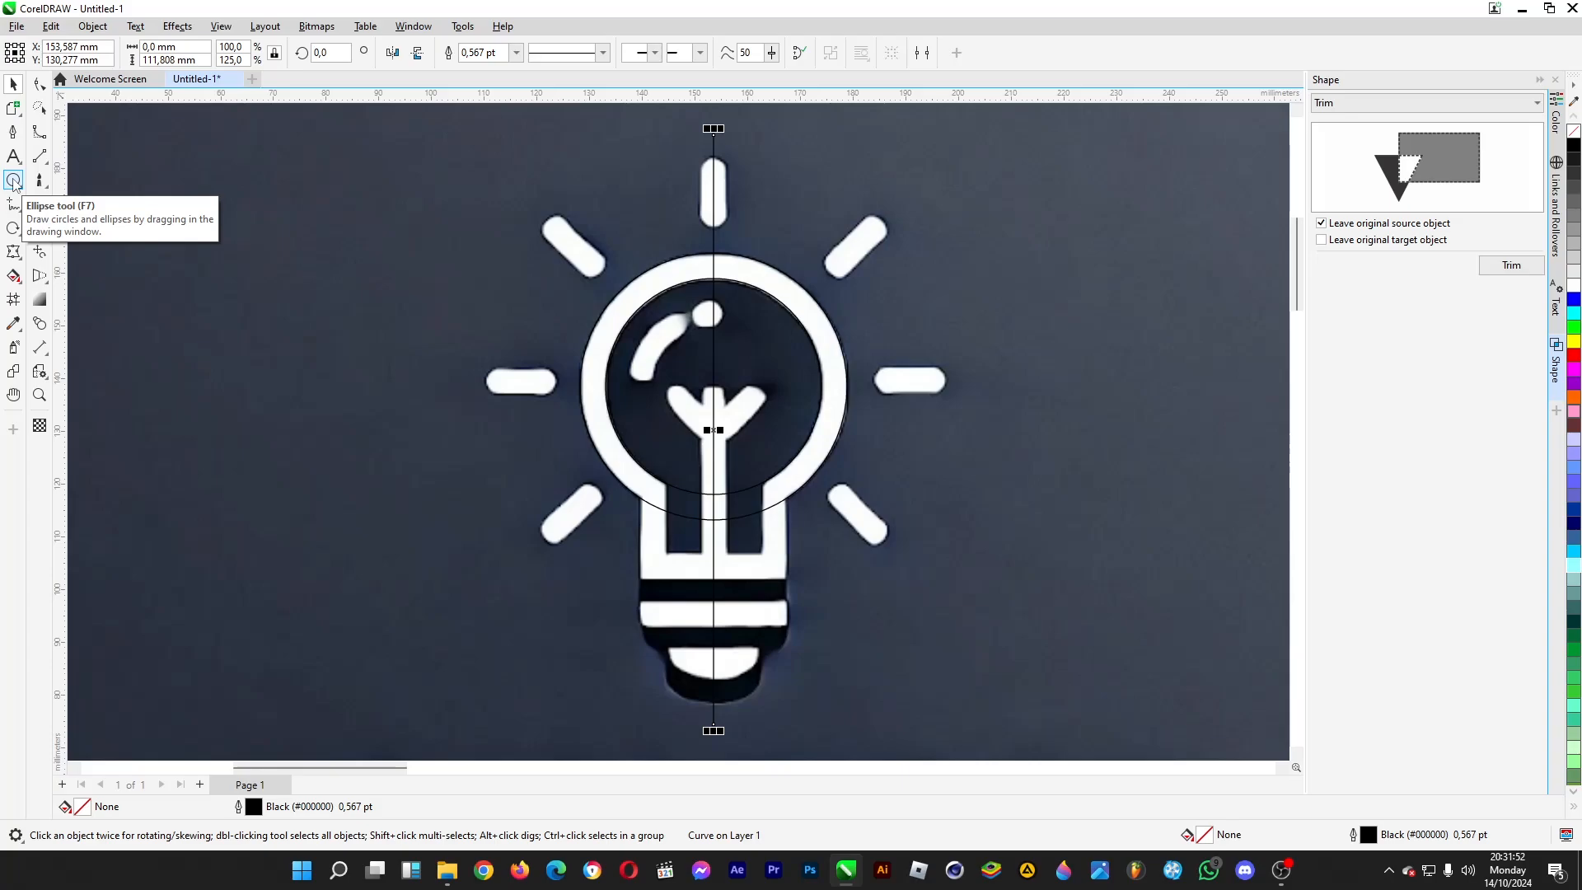
- Draw a rectangle about 4.8 by 18 mm and fit it over the left wall of the bulb's neck
click(14, 181)
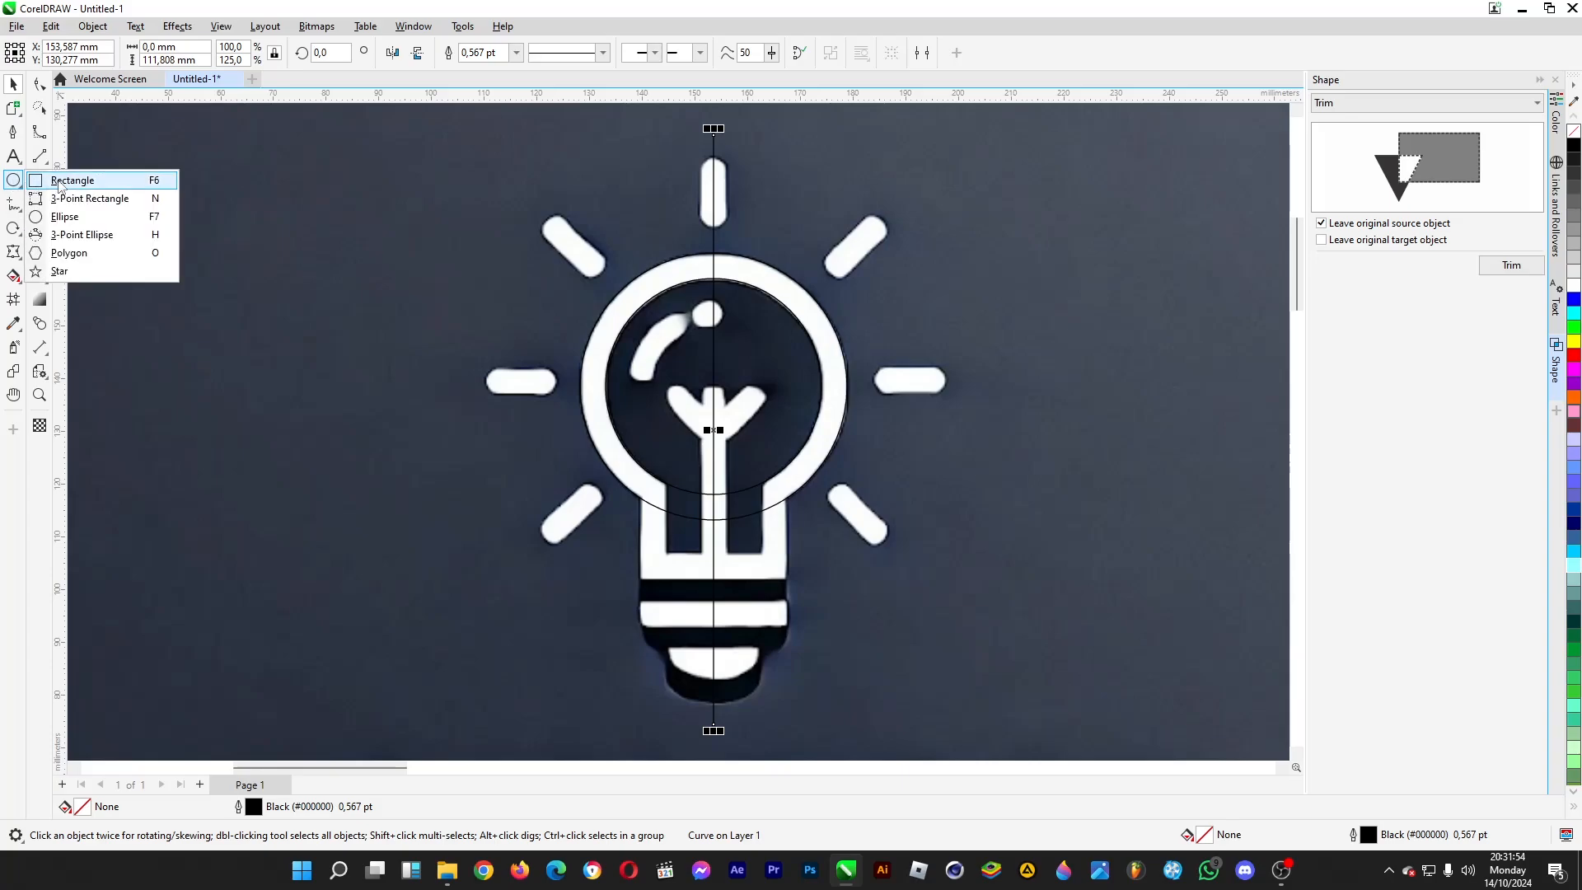
click(60, 182)
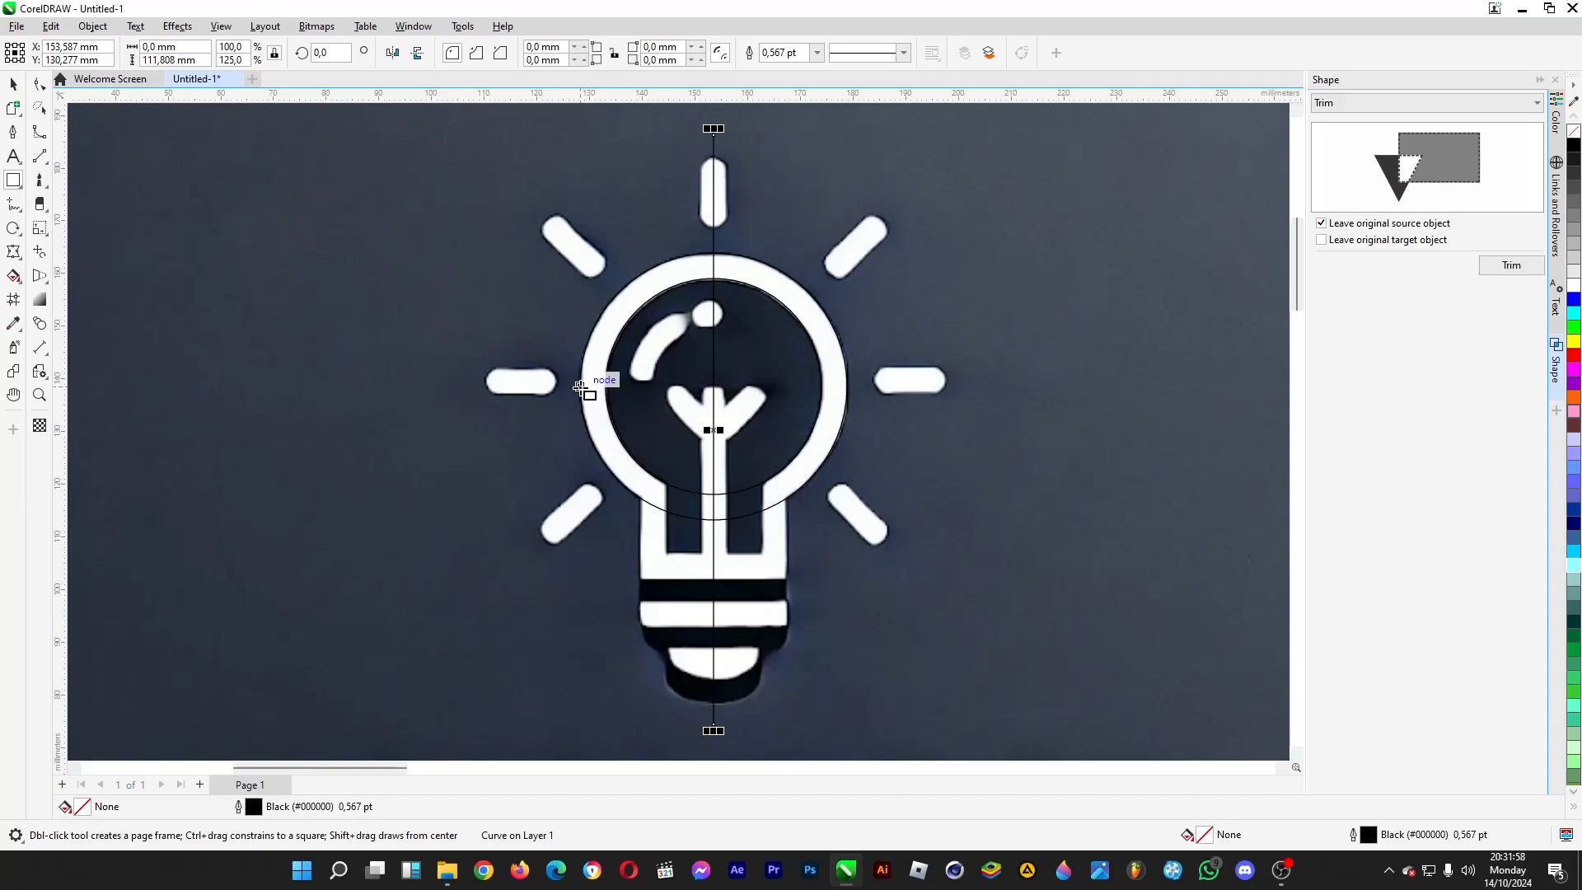
mouse_move(581, 387)
mouse_down()
mouse_move(541, 482)
mouse_move(599, 394)
mouse_up()
key(space)
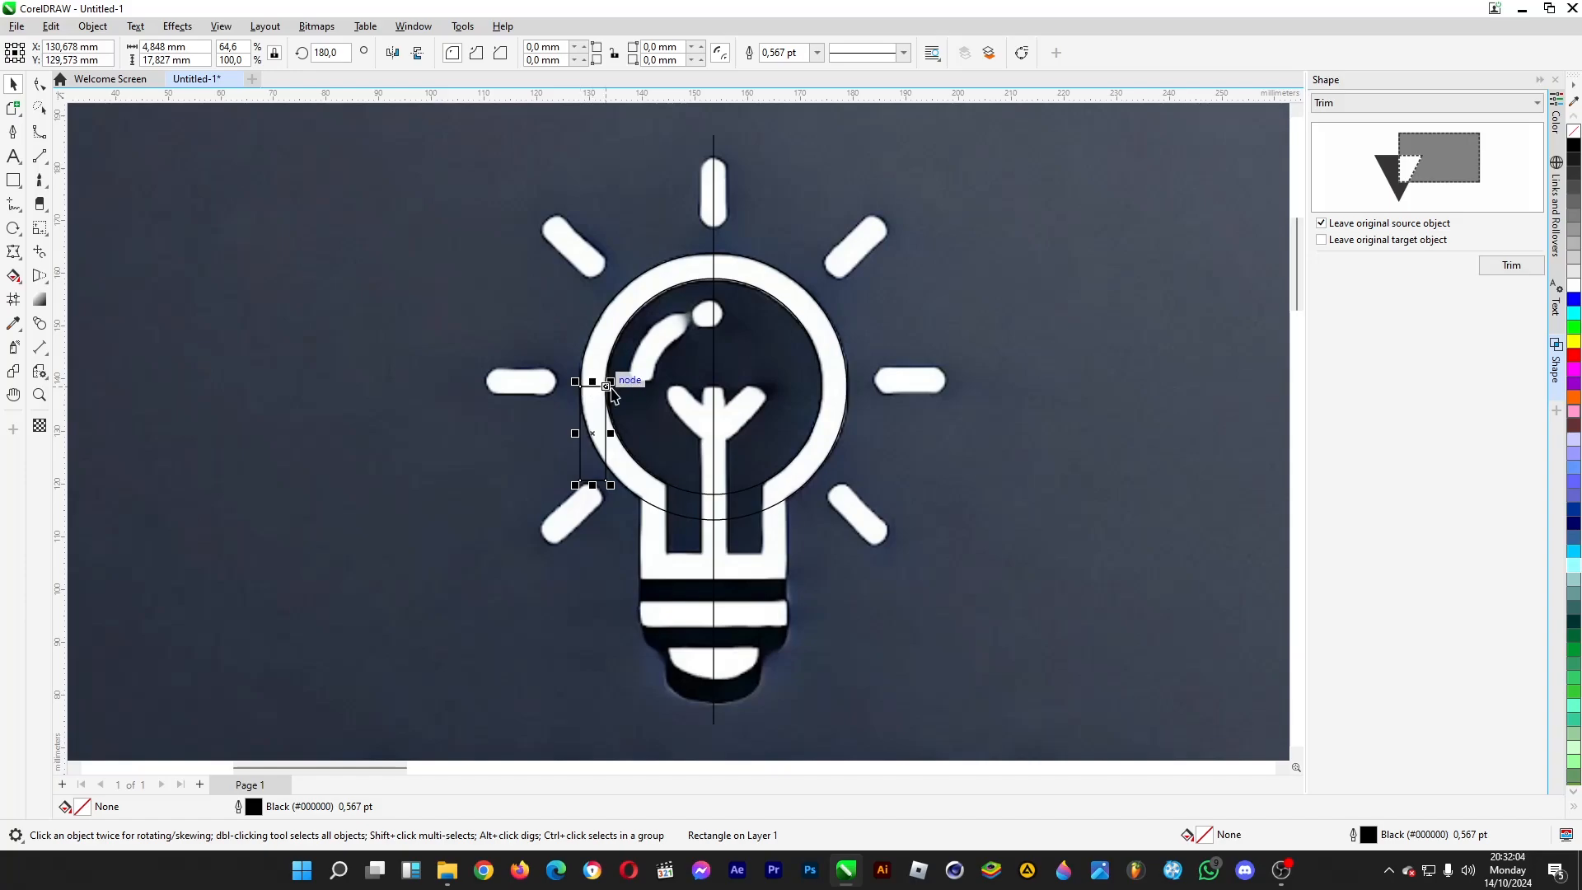
drag(607, 386, 668, 484)
mouse_move(655, 586)
mouse_down()
mouse_move(655, 551)
mouse_move(673, 587)
mouse_up()
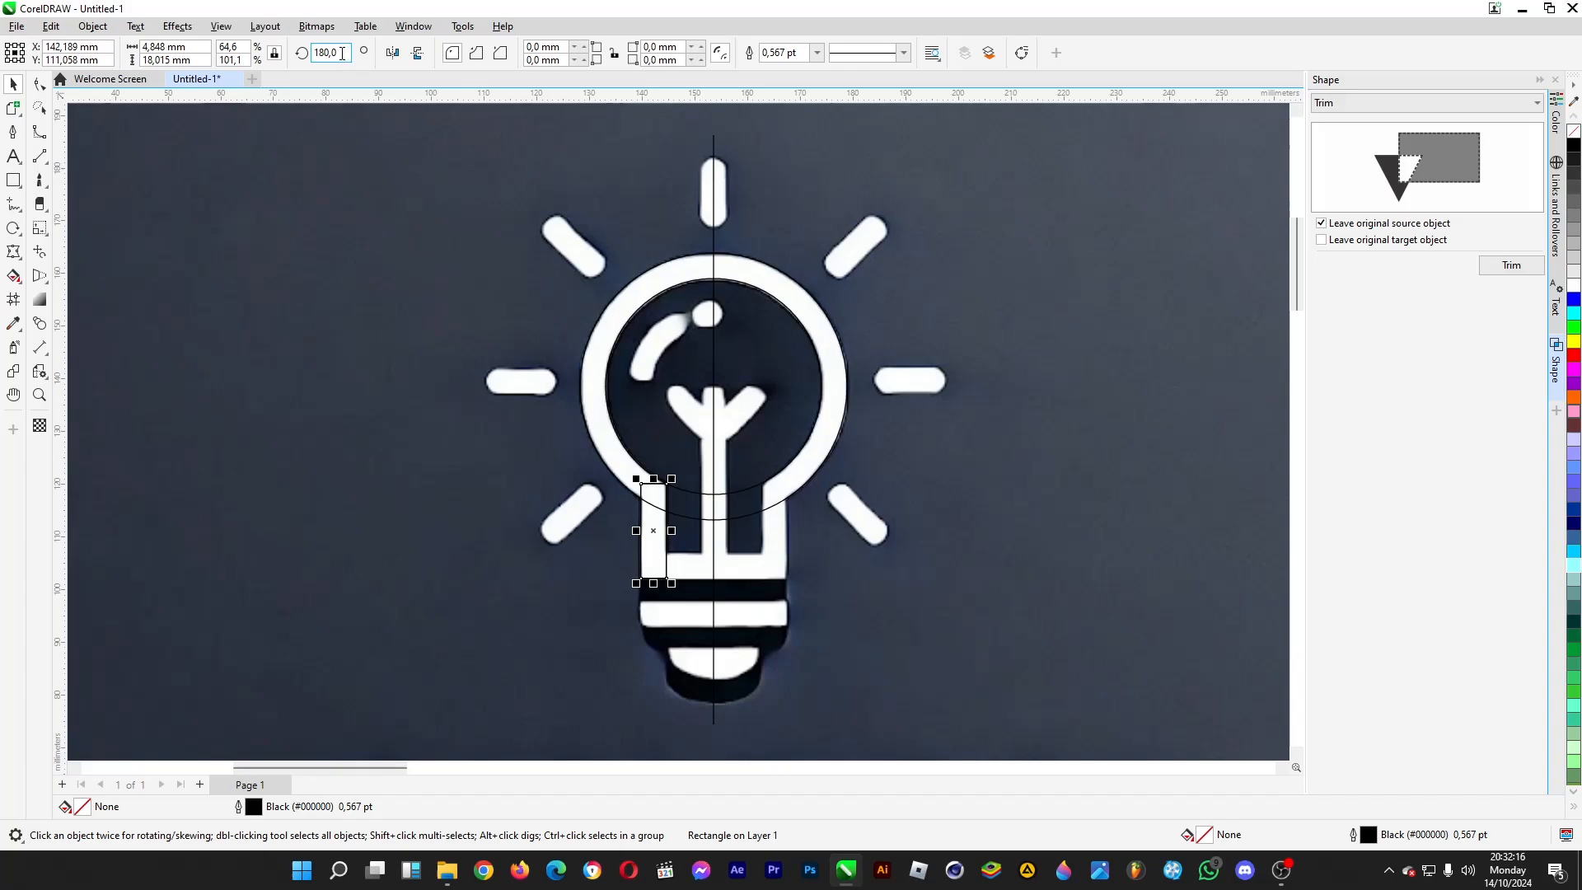
- Make a copy of the neck rectangle rotated to 90 degrees, align it with the neck's base and shorten it to the centre line
drag(343, 53, 290, 60)
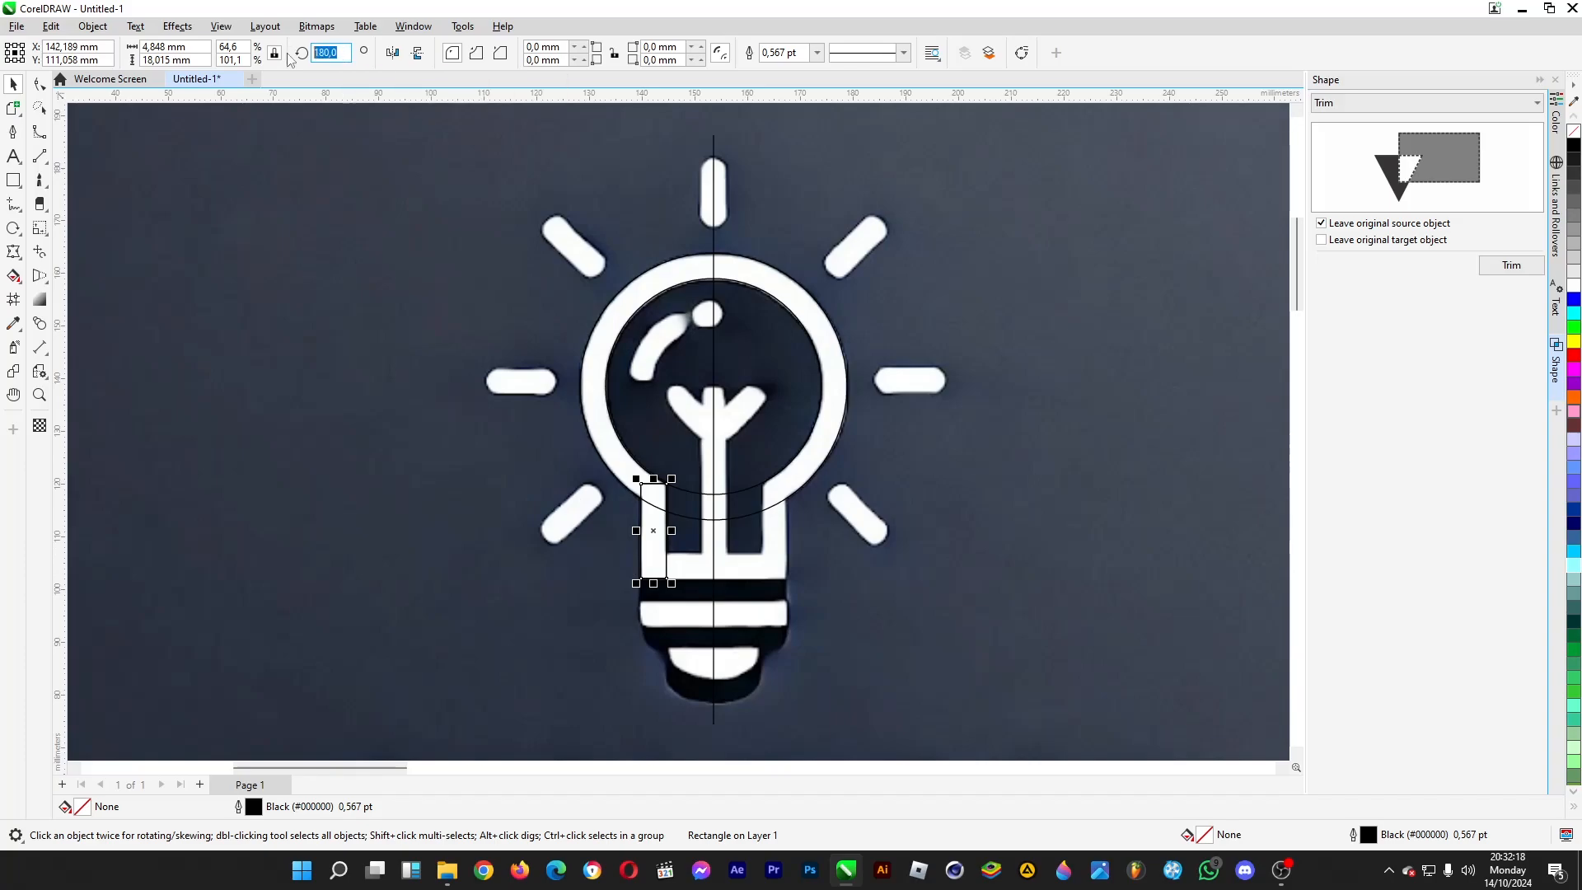
text(90)
key(Return)
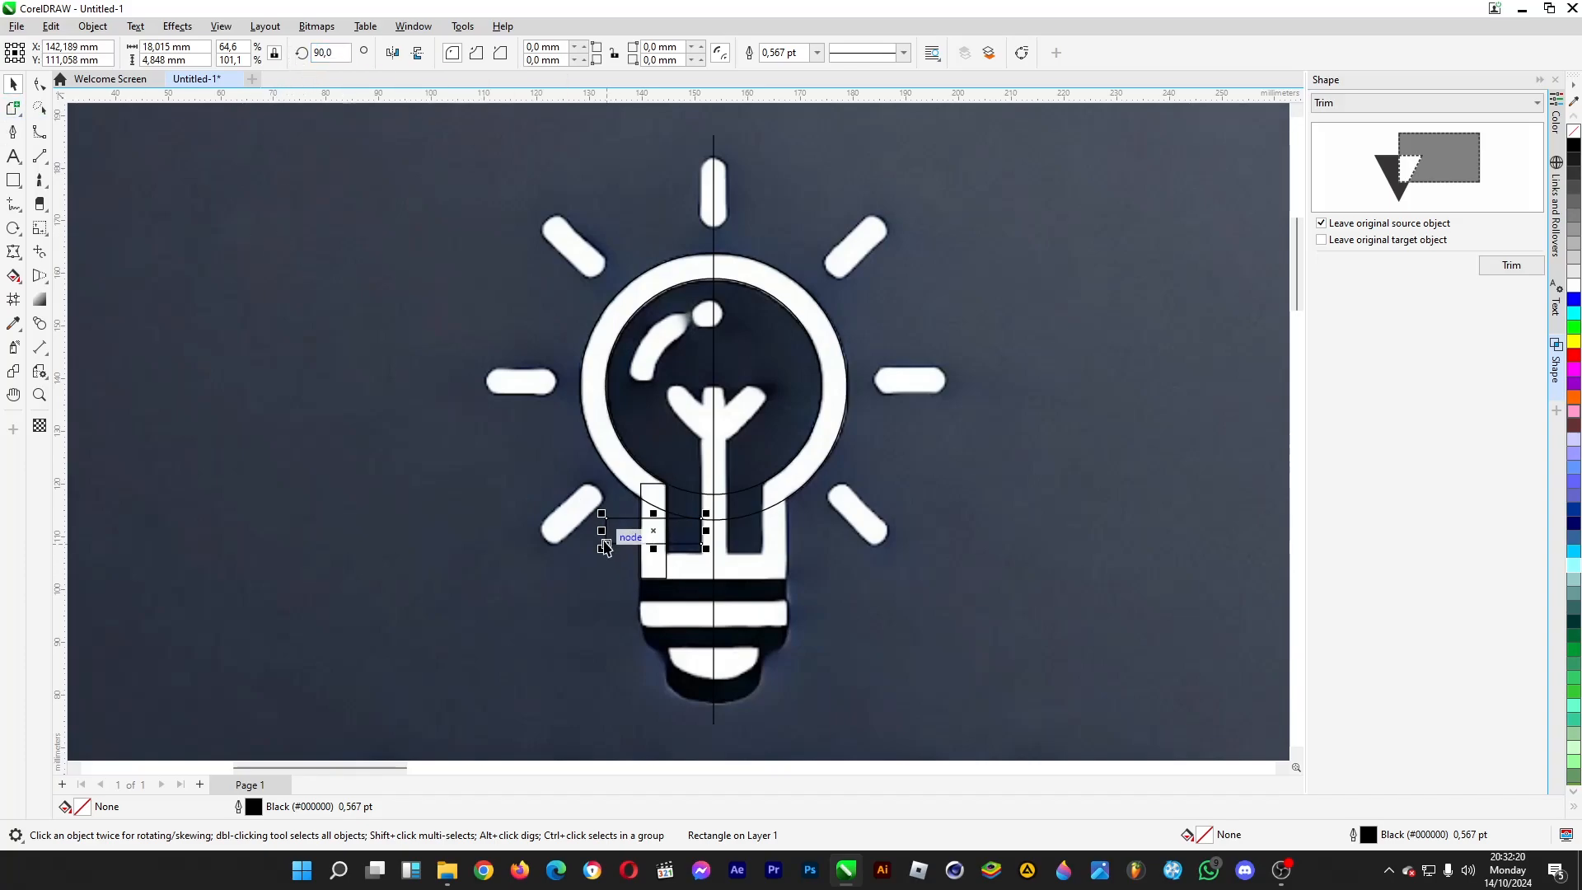
drag(605, 548, 639, 583)
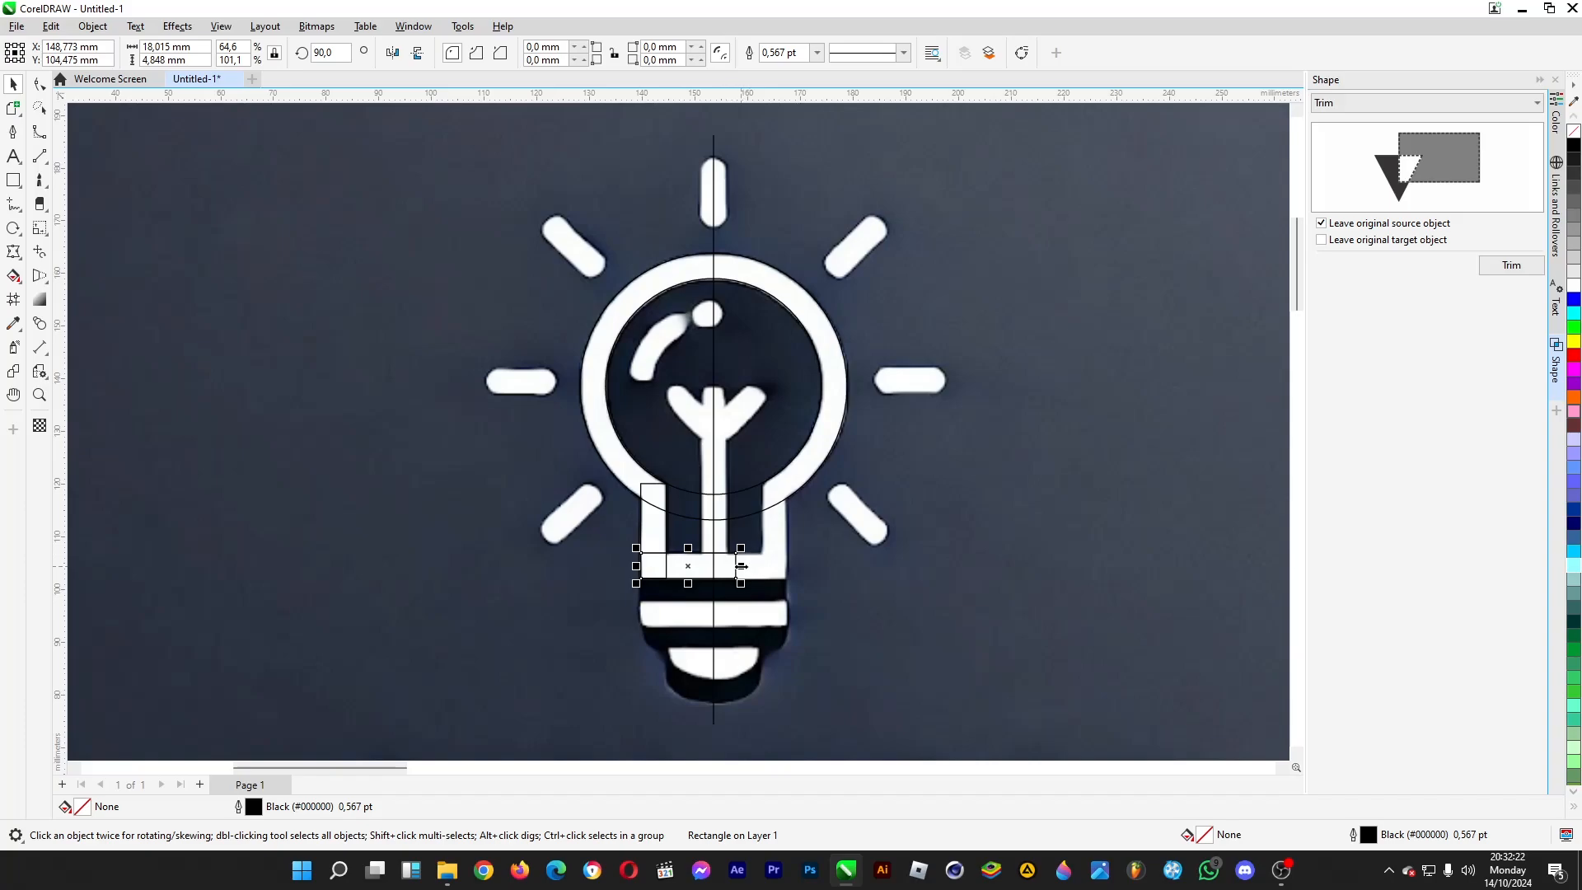
drag(742, 566, 720, 566)
- Mirror a copy of the two neck rectangles horizontally and place it against the right side of the centre line
scroll(725, 558, down, 1)
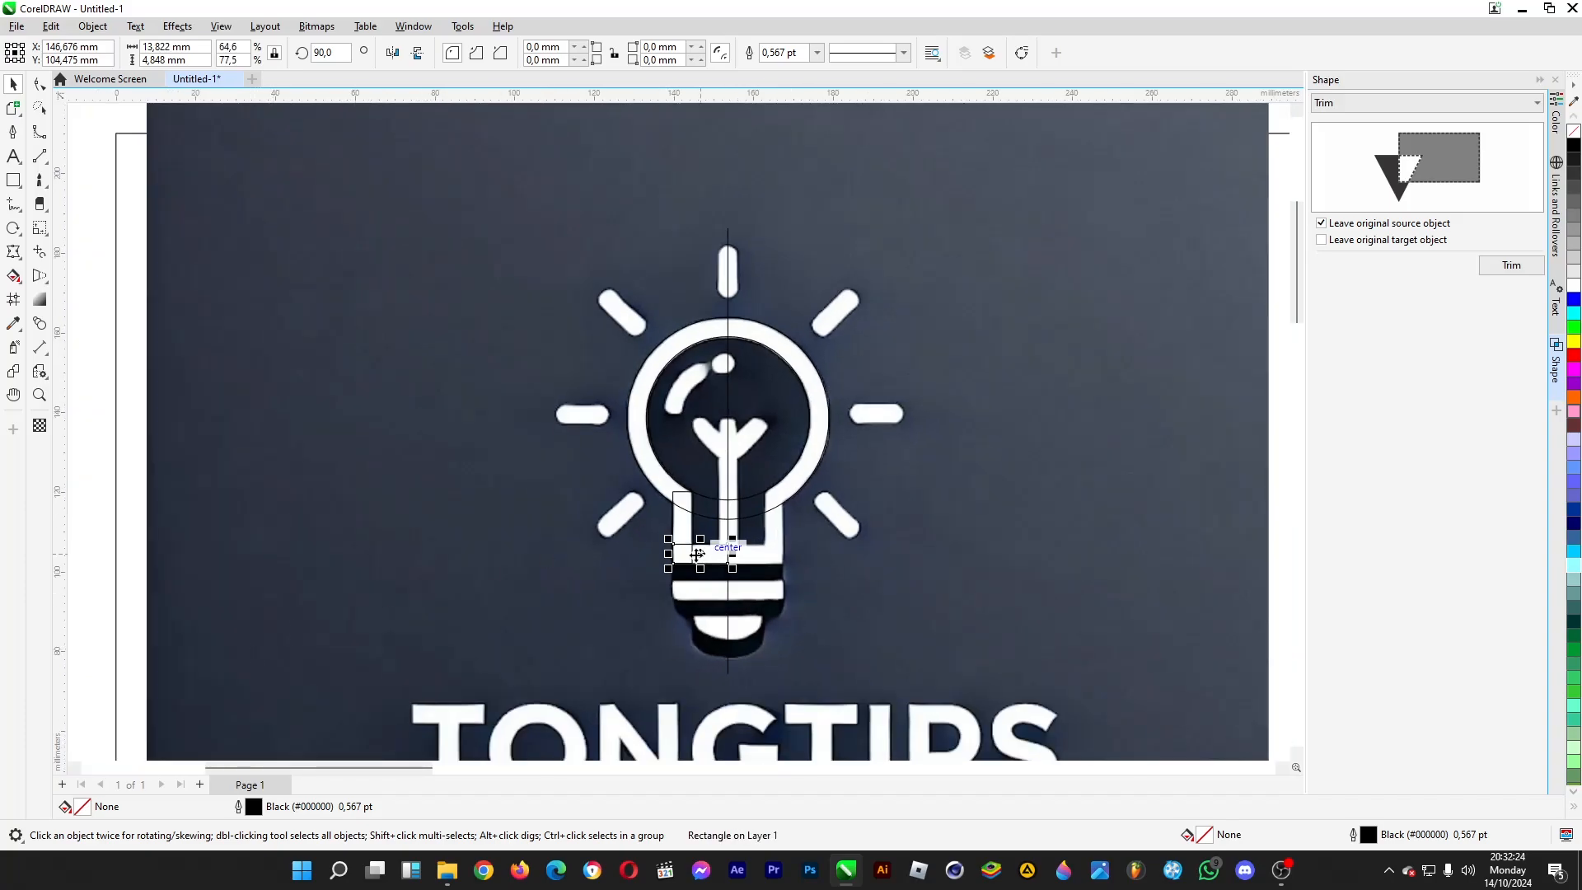
scroll(697, 554, down, 1)
drag(220, 653, 743, 472)
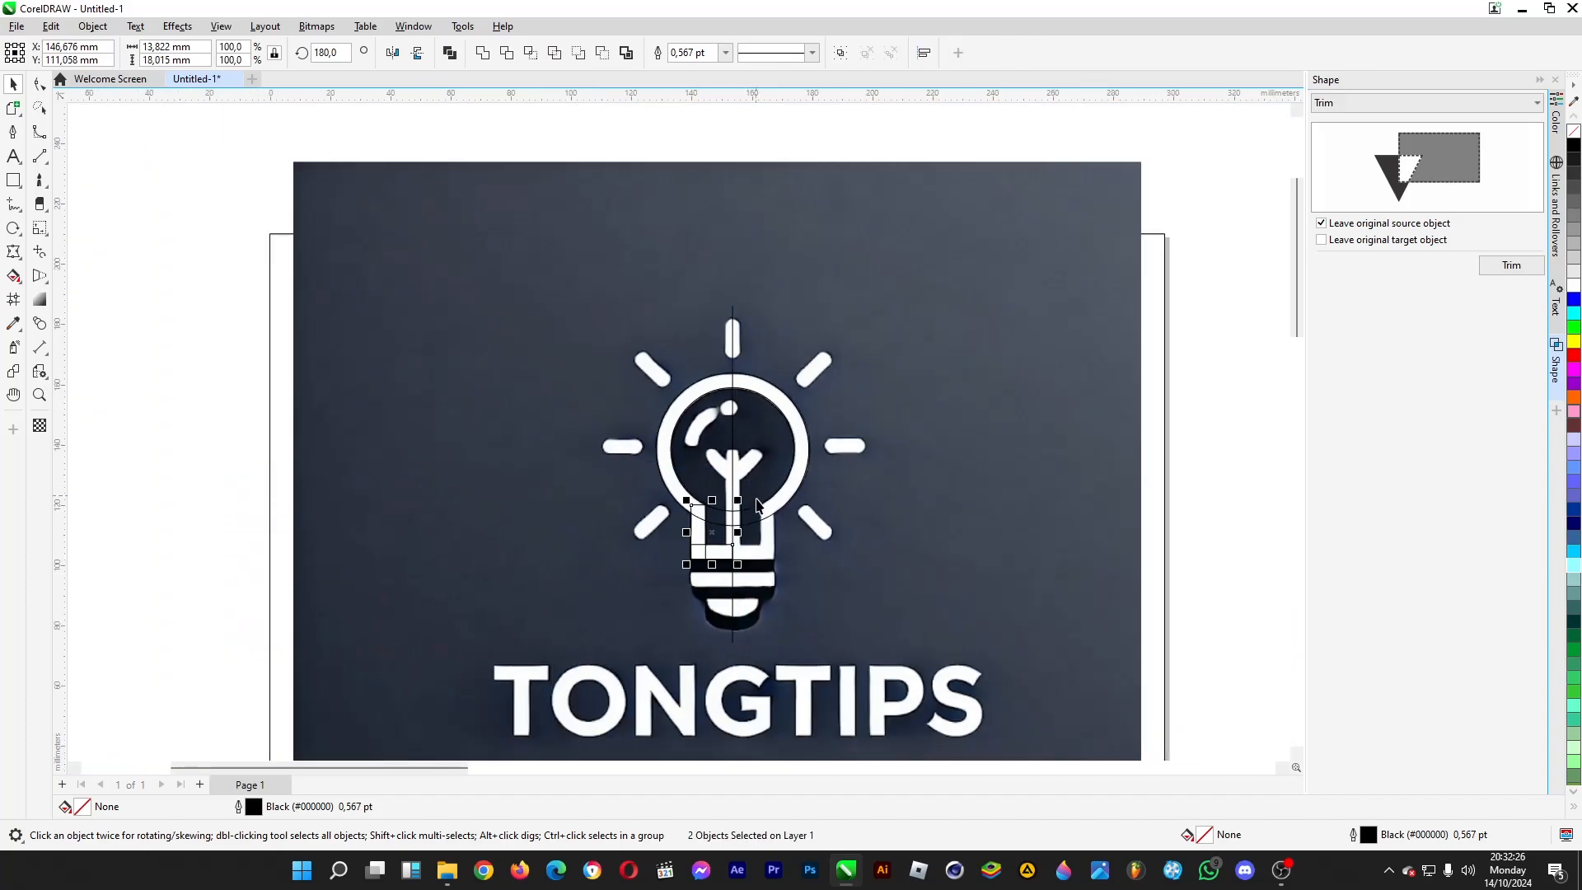
click(398, 56)
scroll(733, 556, up, 3)
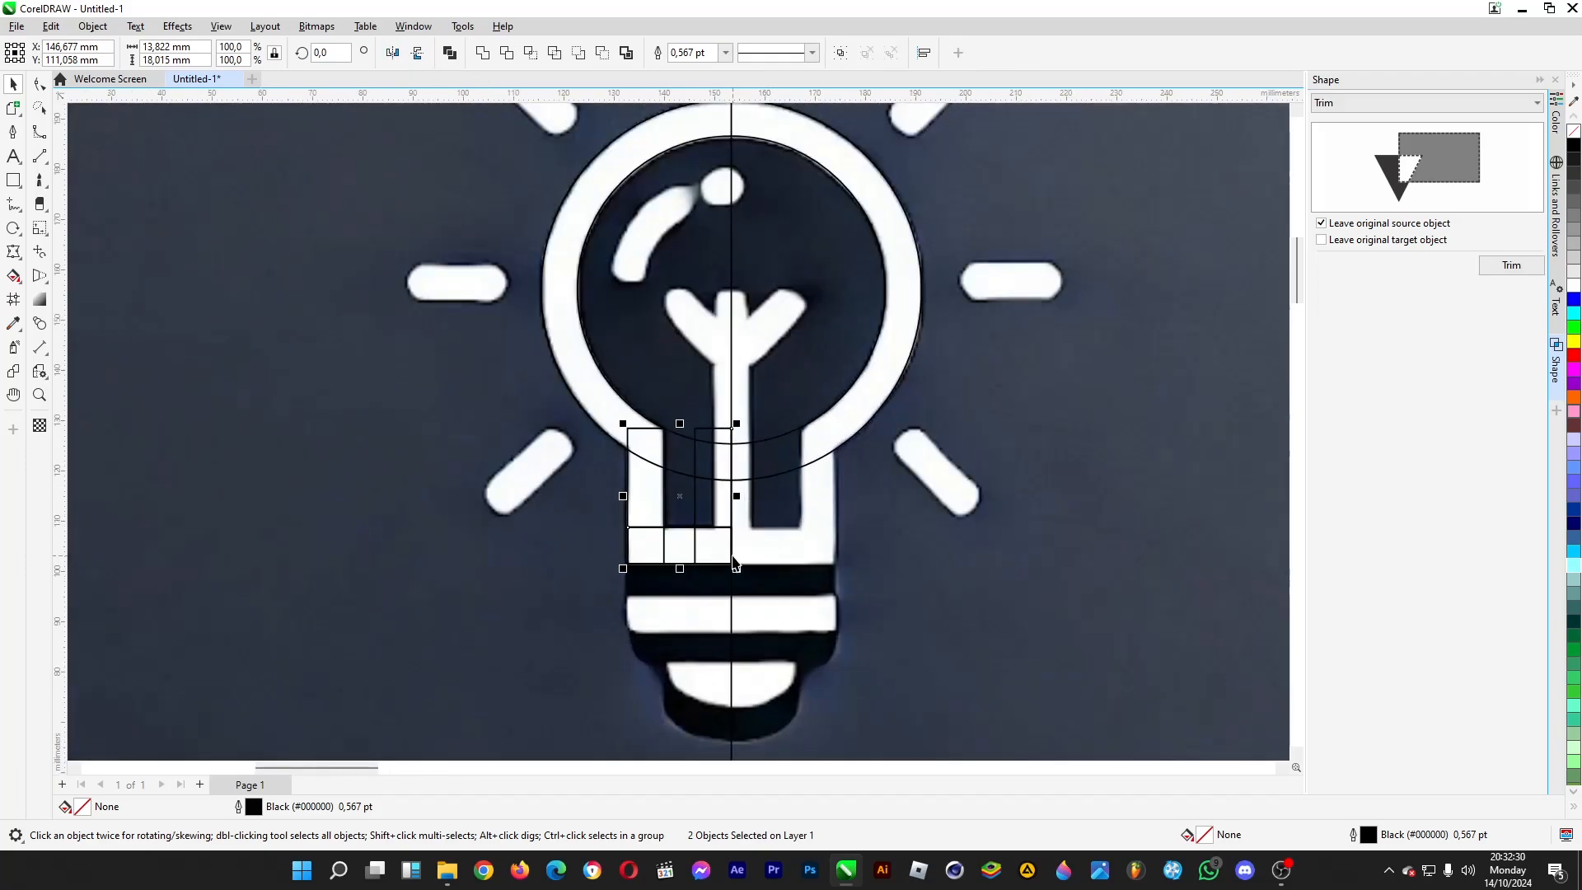
drag(632, 563, 735, 565)
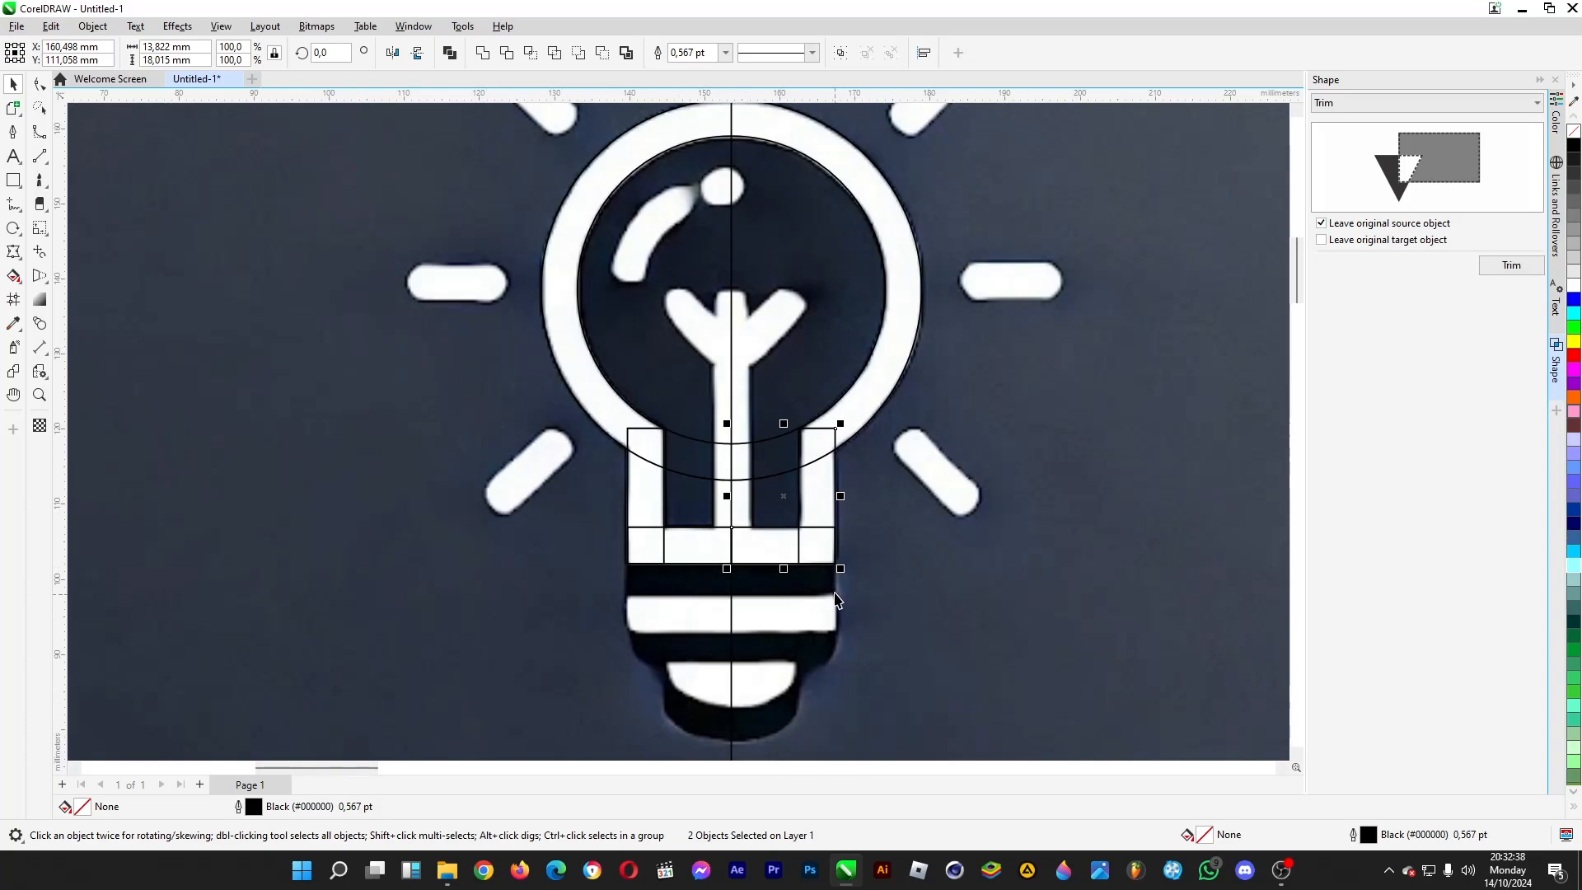
click(424, 55)
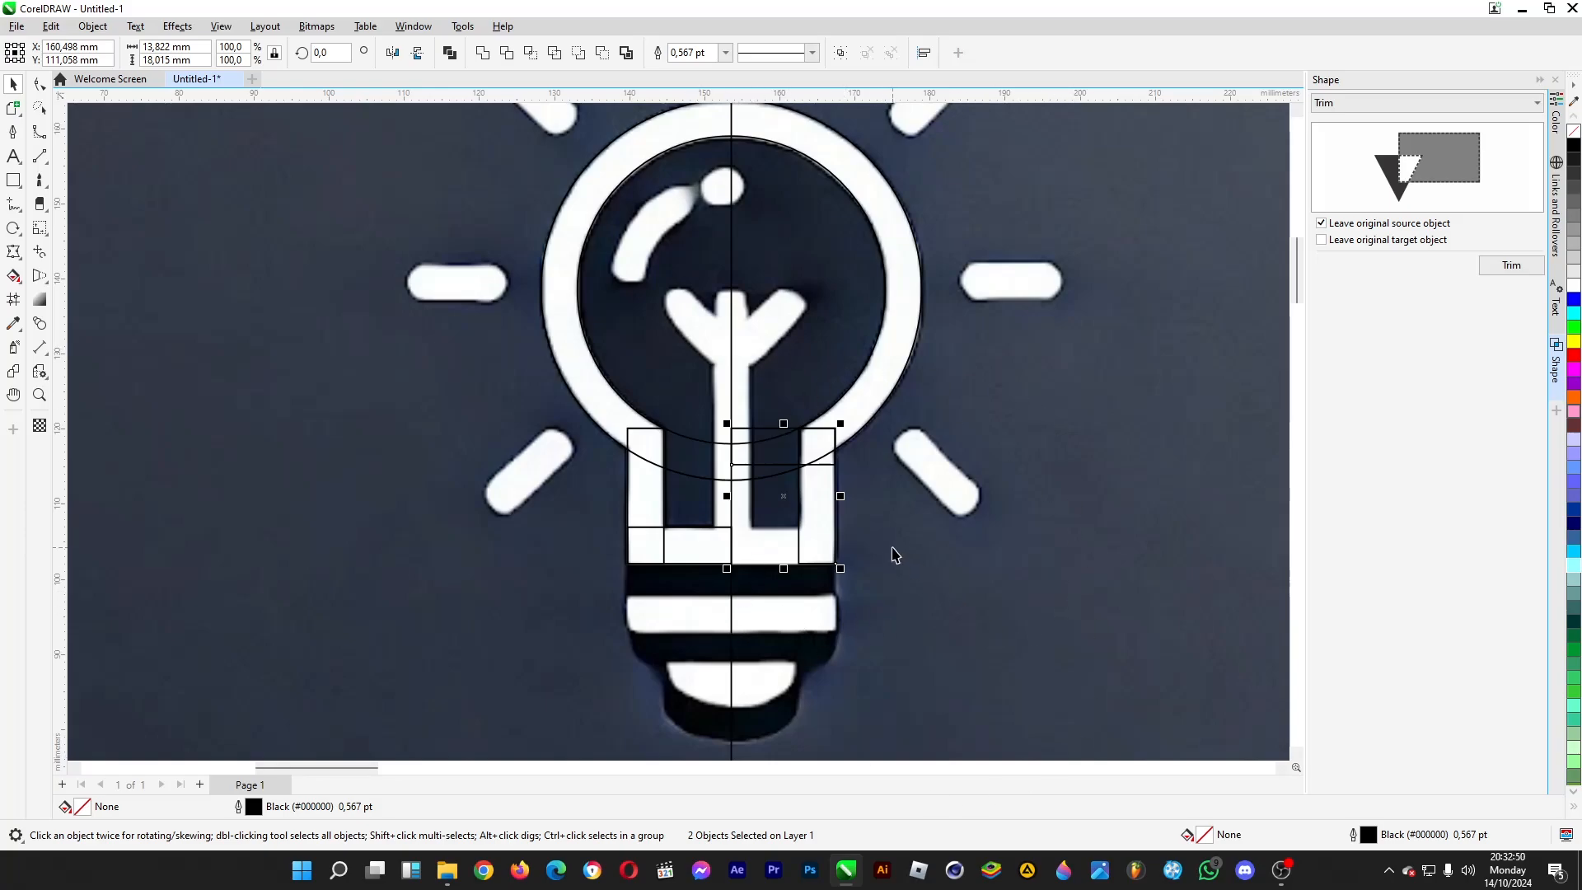
key(ctrl+z)
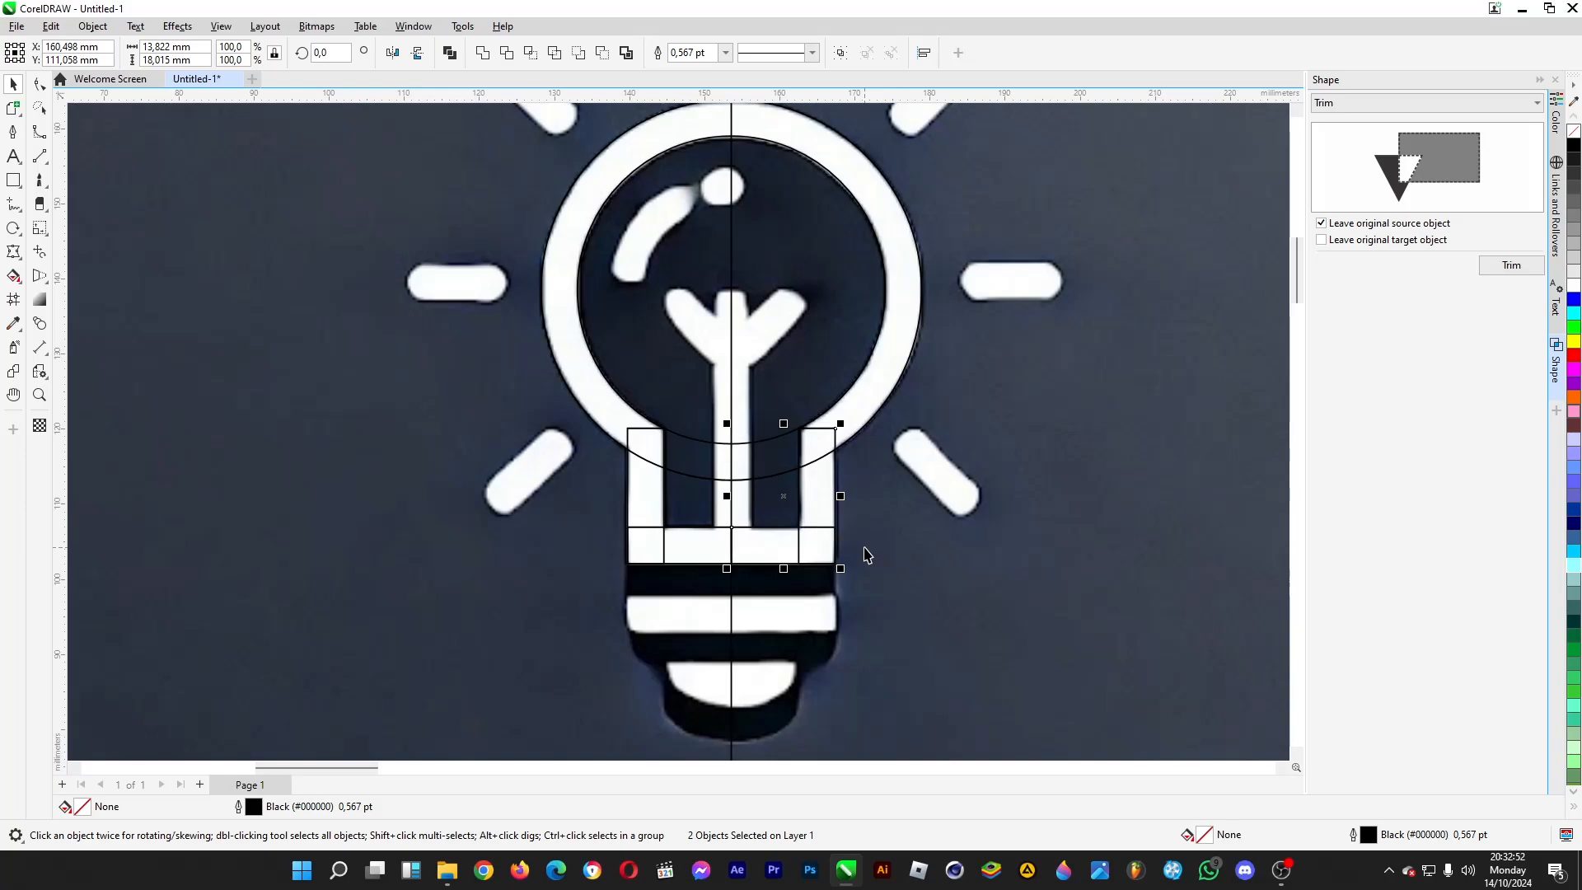
- Weld the four neck rectangles into one U-shaped outline without keeping the originals
scroll(1030, 356, down, 1)
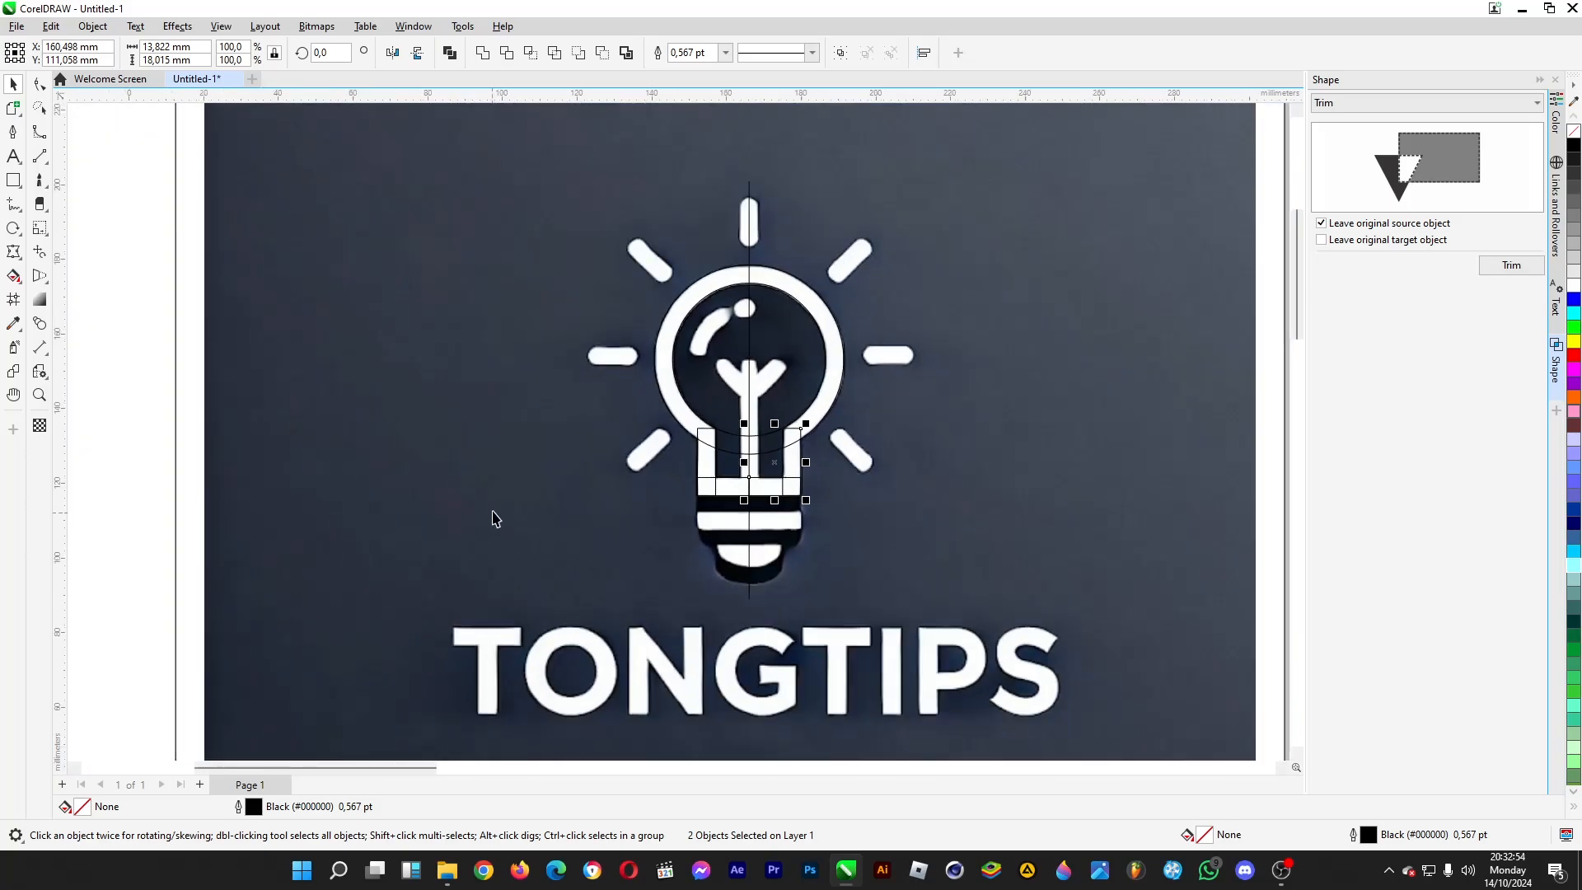
scroll(494, 519, down, 1)
drag(106, 586, 906, 426)
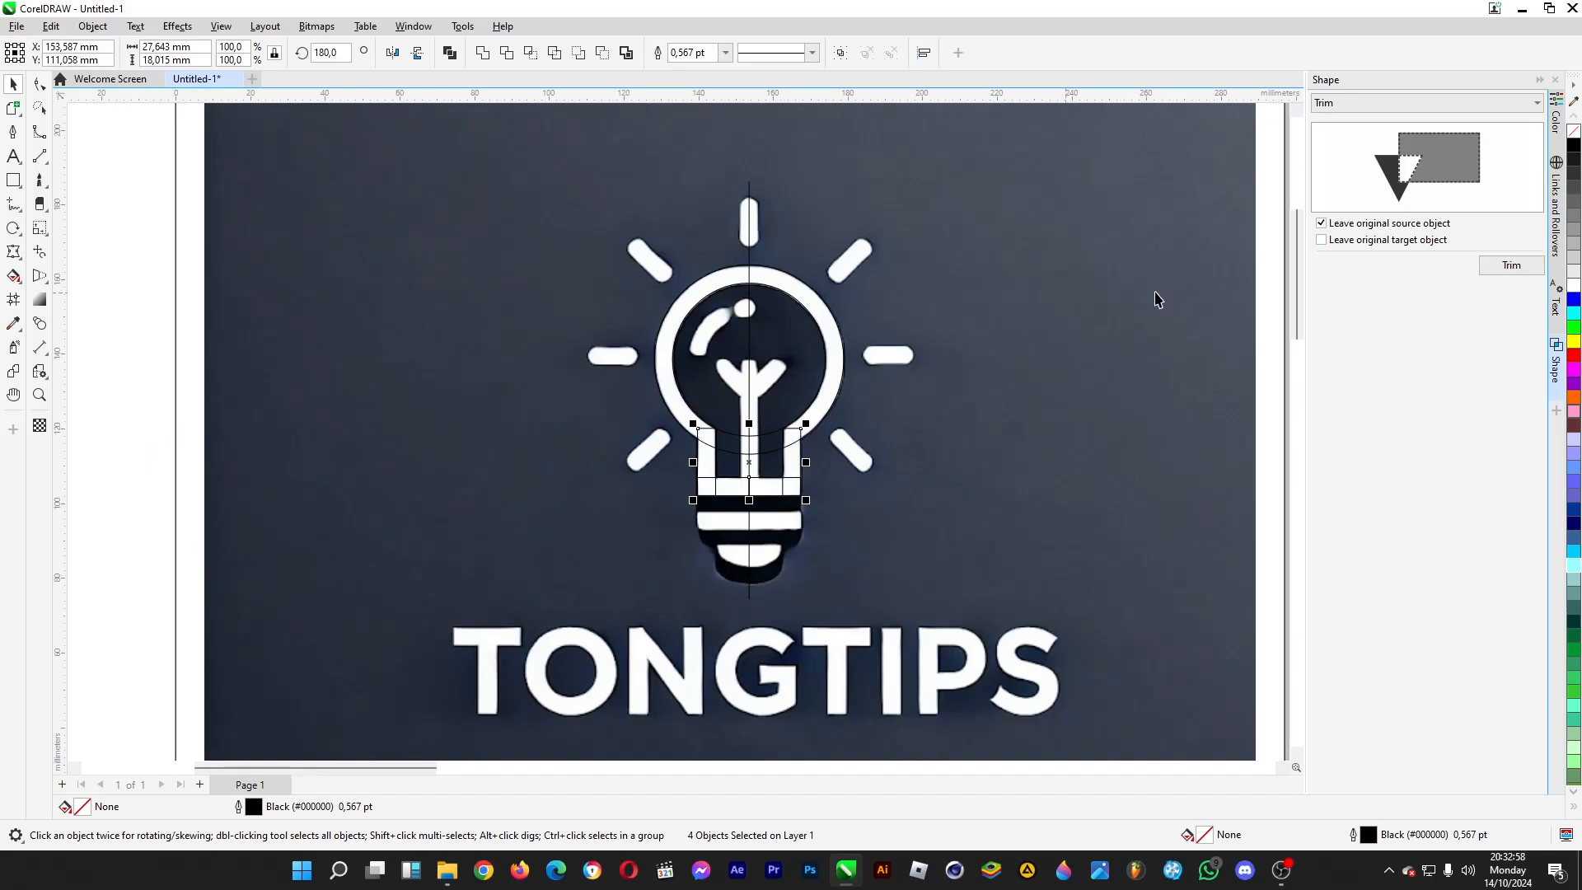
click(1405, 104)
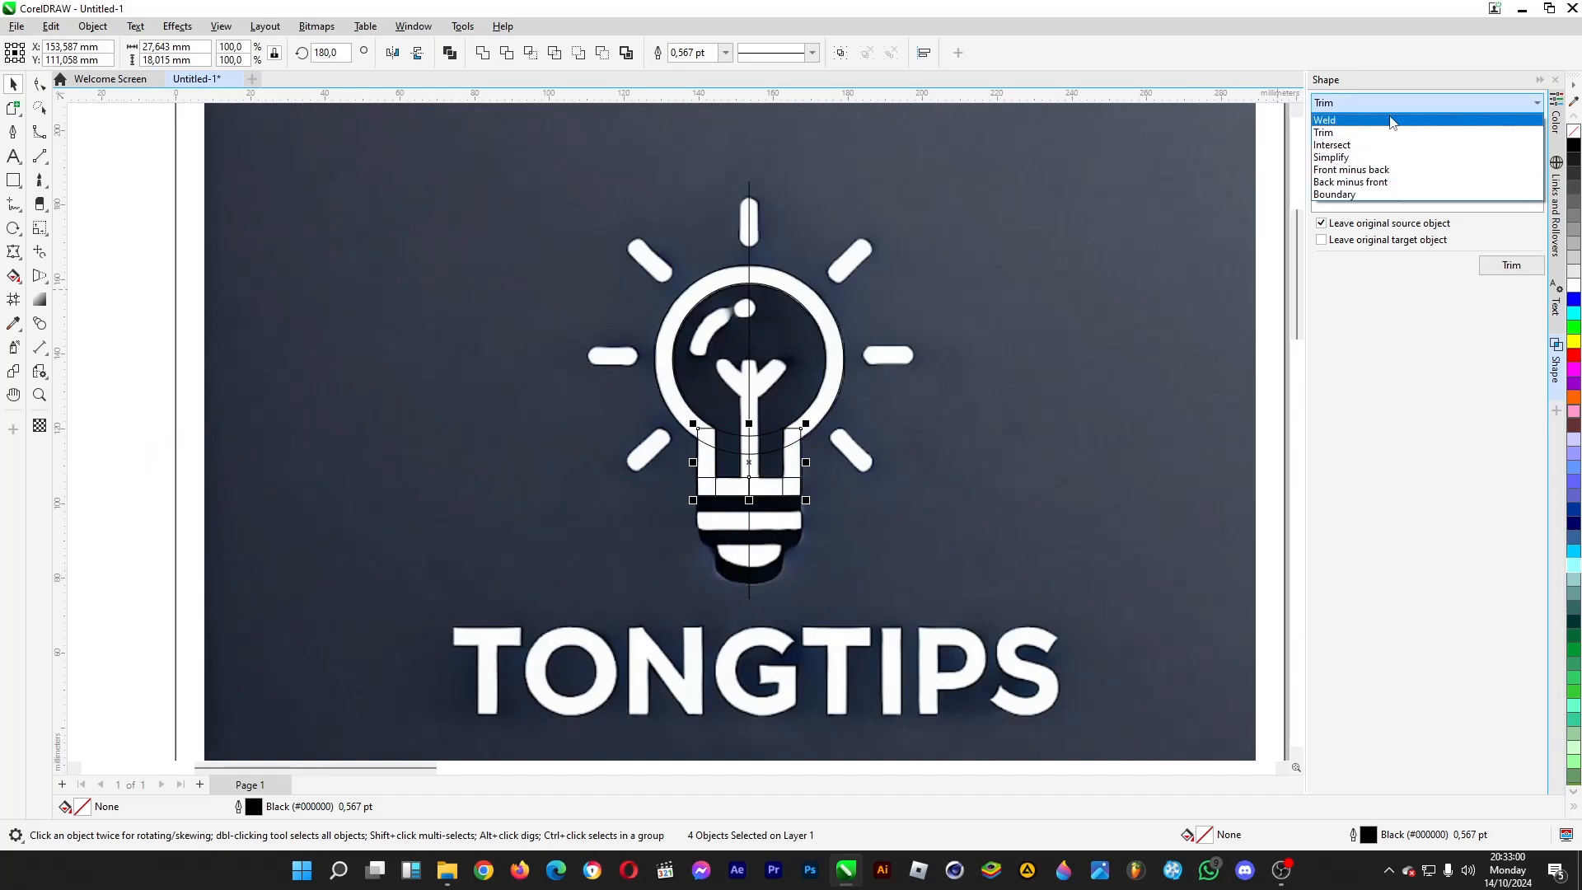
click(1398, 122)
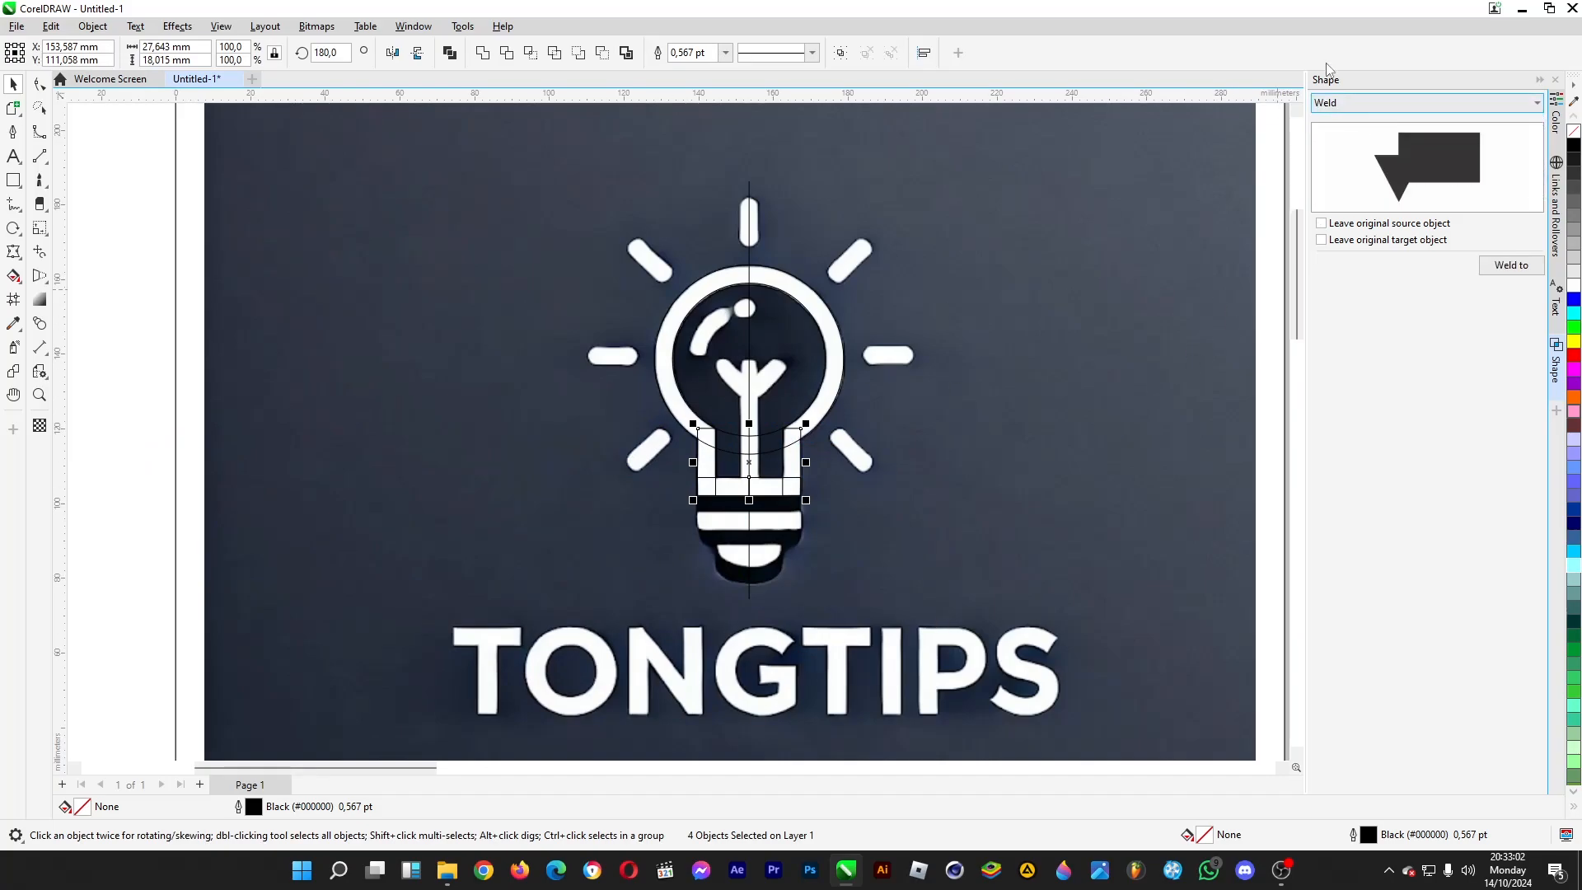
click(1513, 267)
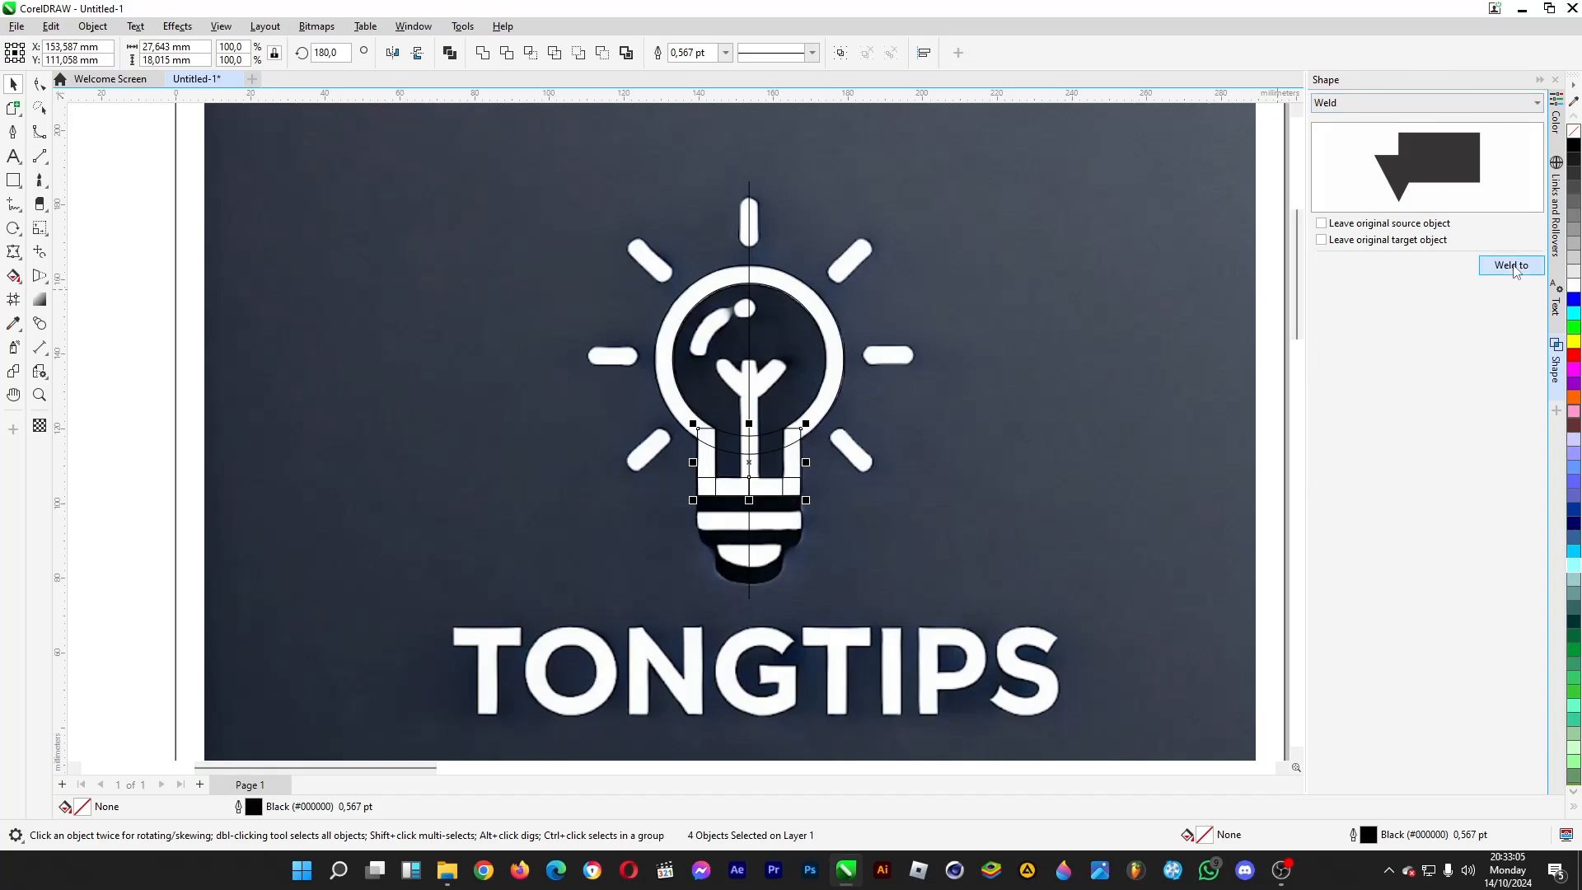
click(723, 495)
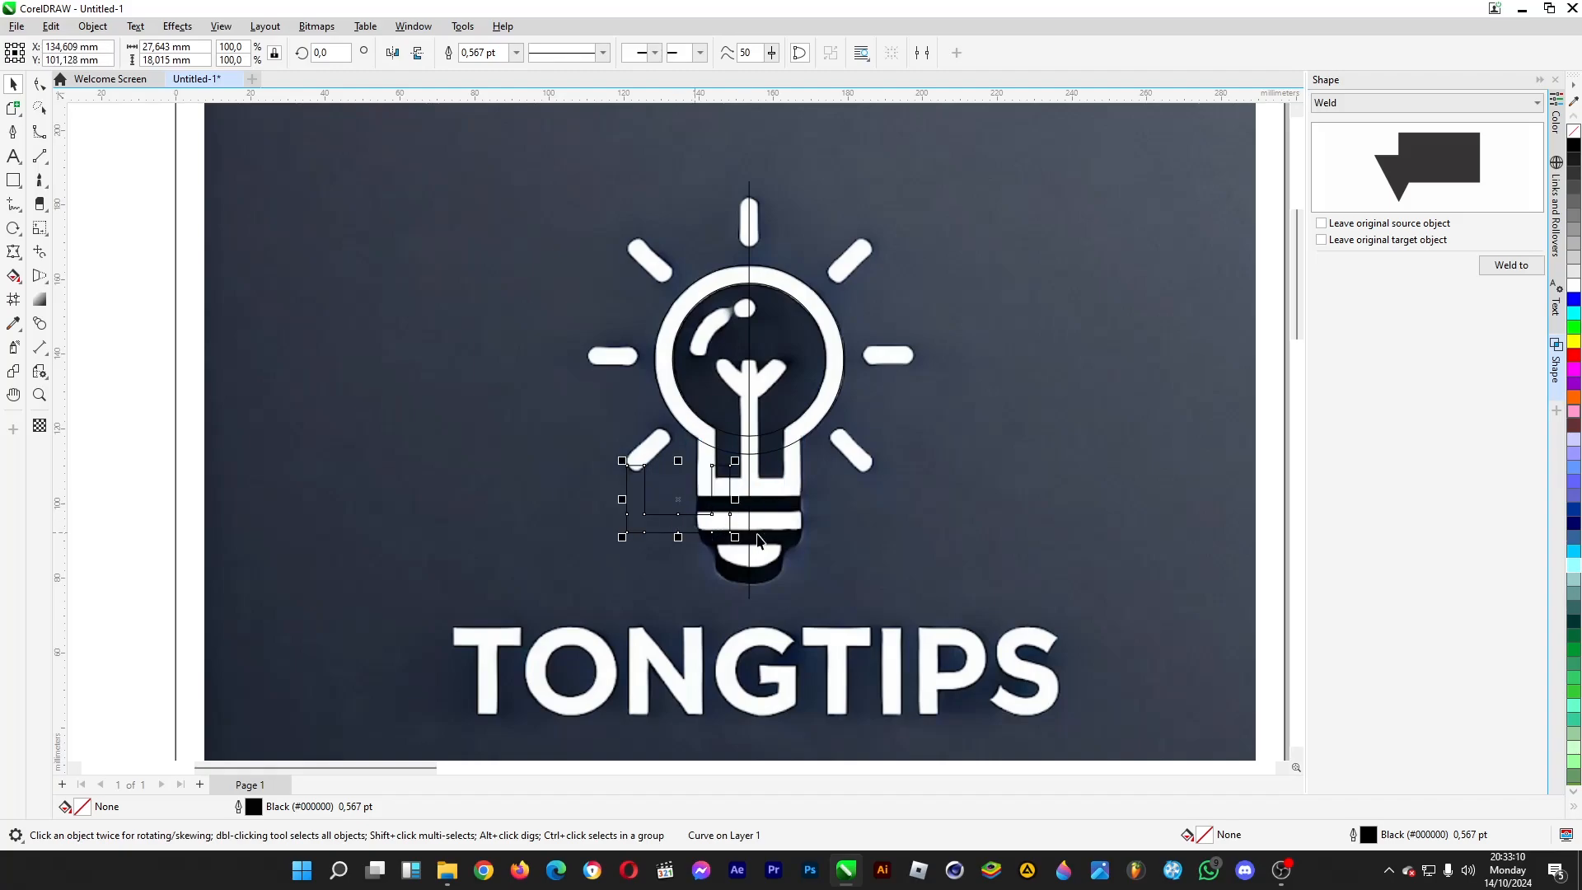
- Fit the U-shaped outline onto the bulb's neck and draw a rectangle about 18 by 16.4 mm across the gap between its walls
drag(720, 469, 791, 433)
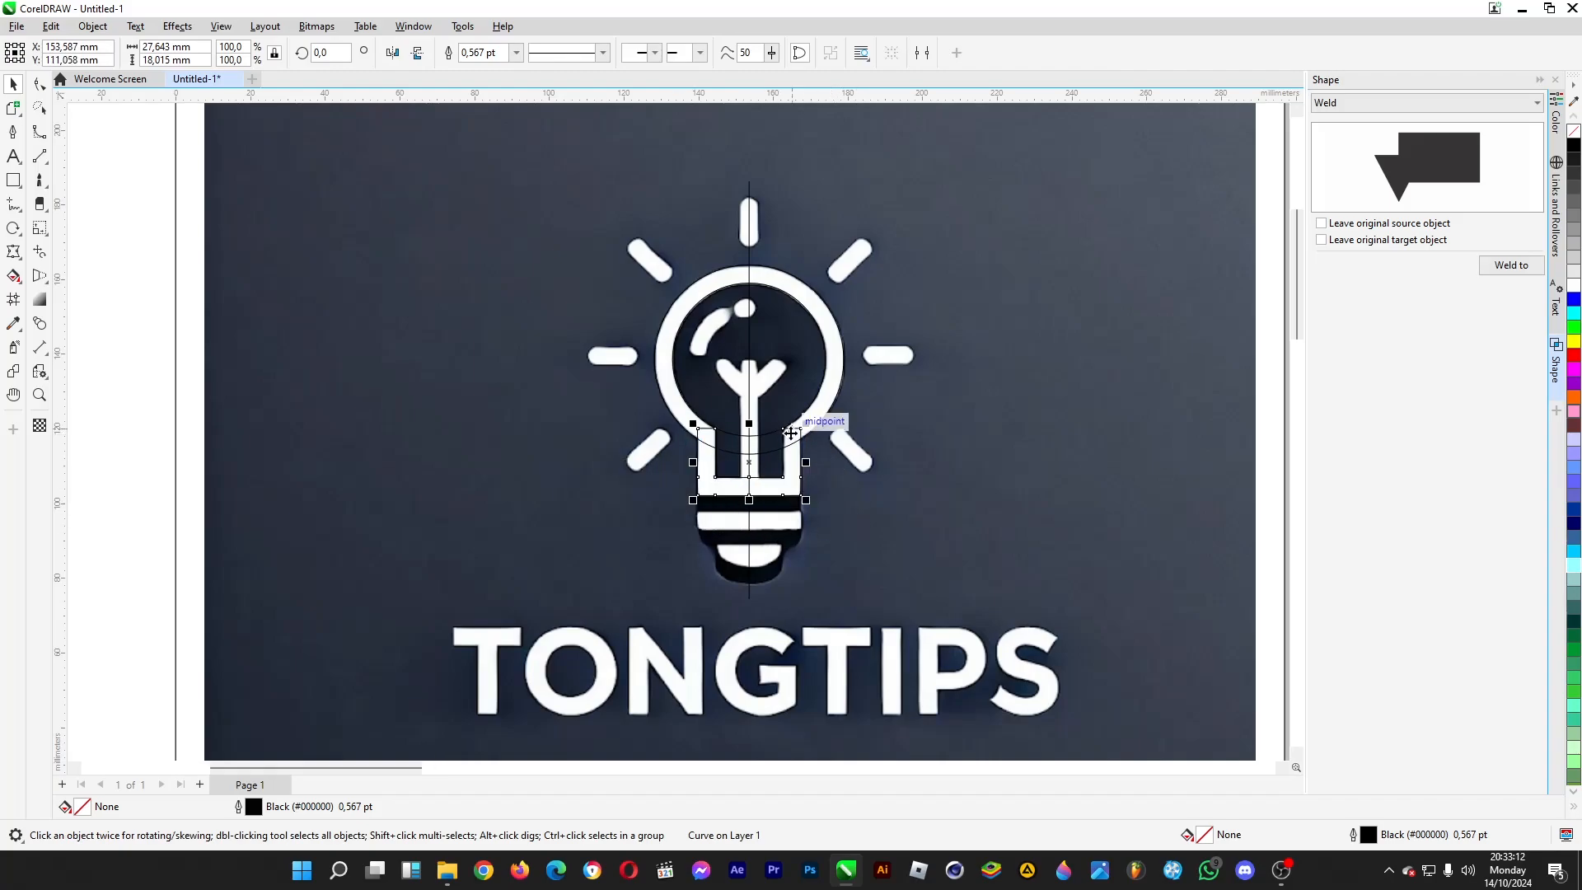
scroll(791, 433, up, 2)
scroll(791, 432, up, 2)
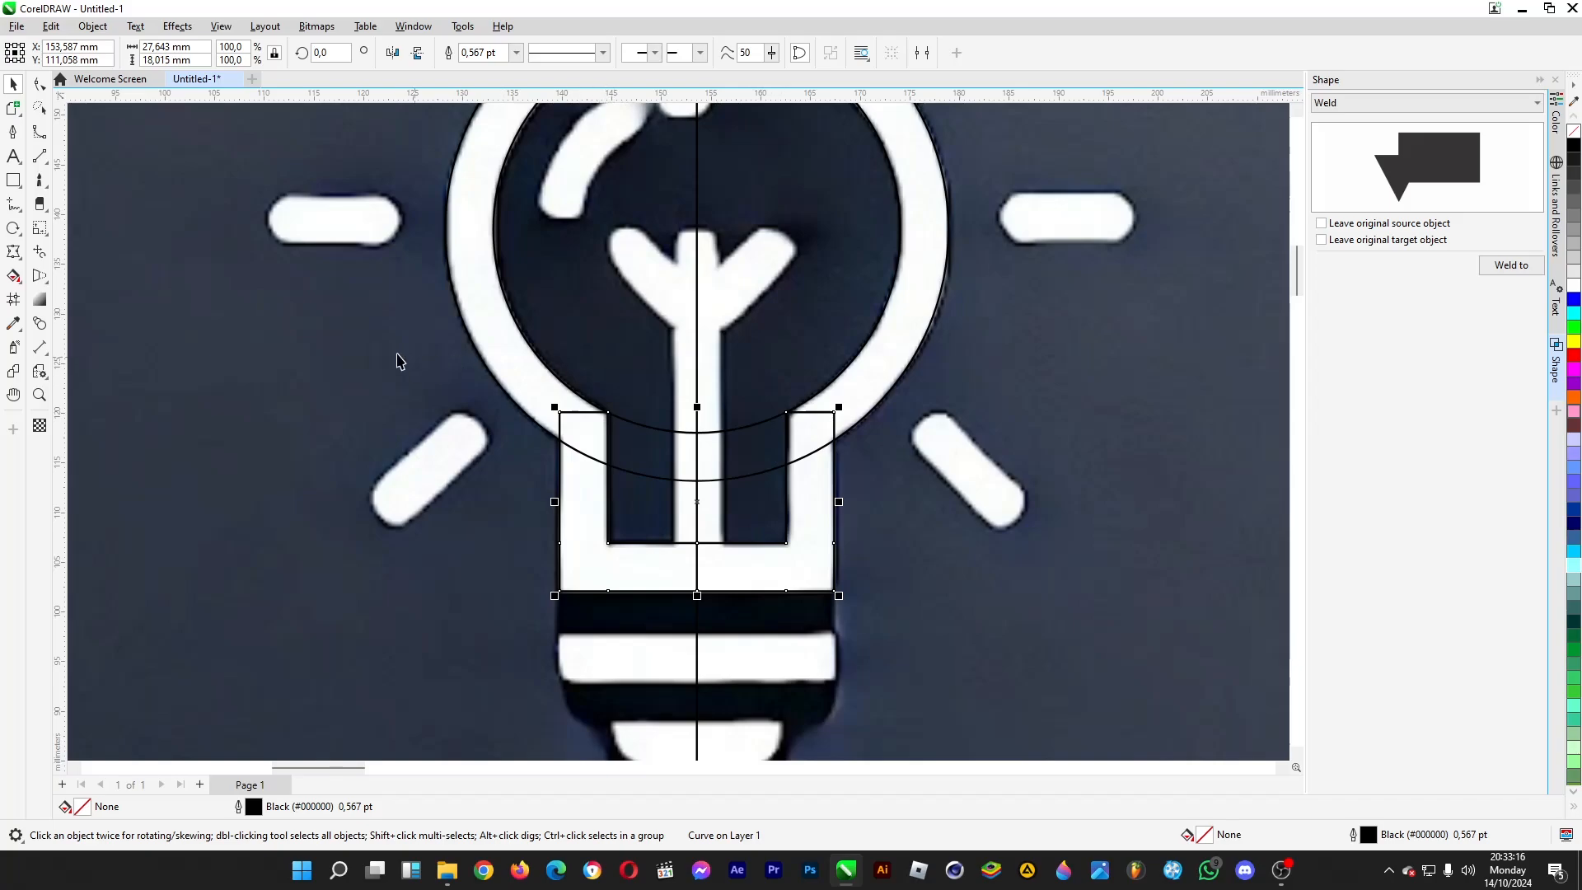
click(14, 181)
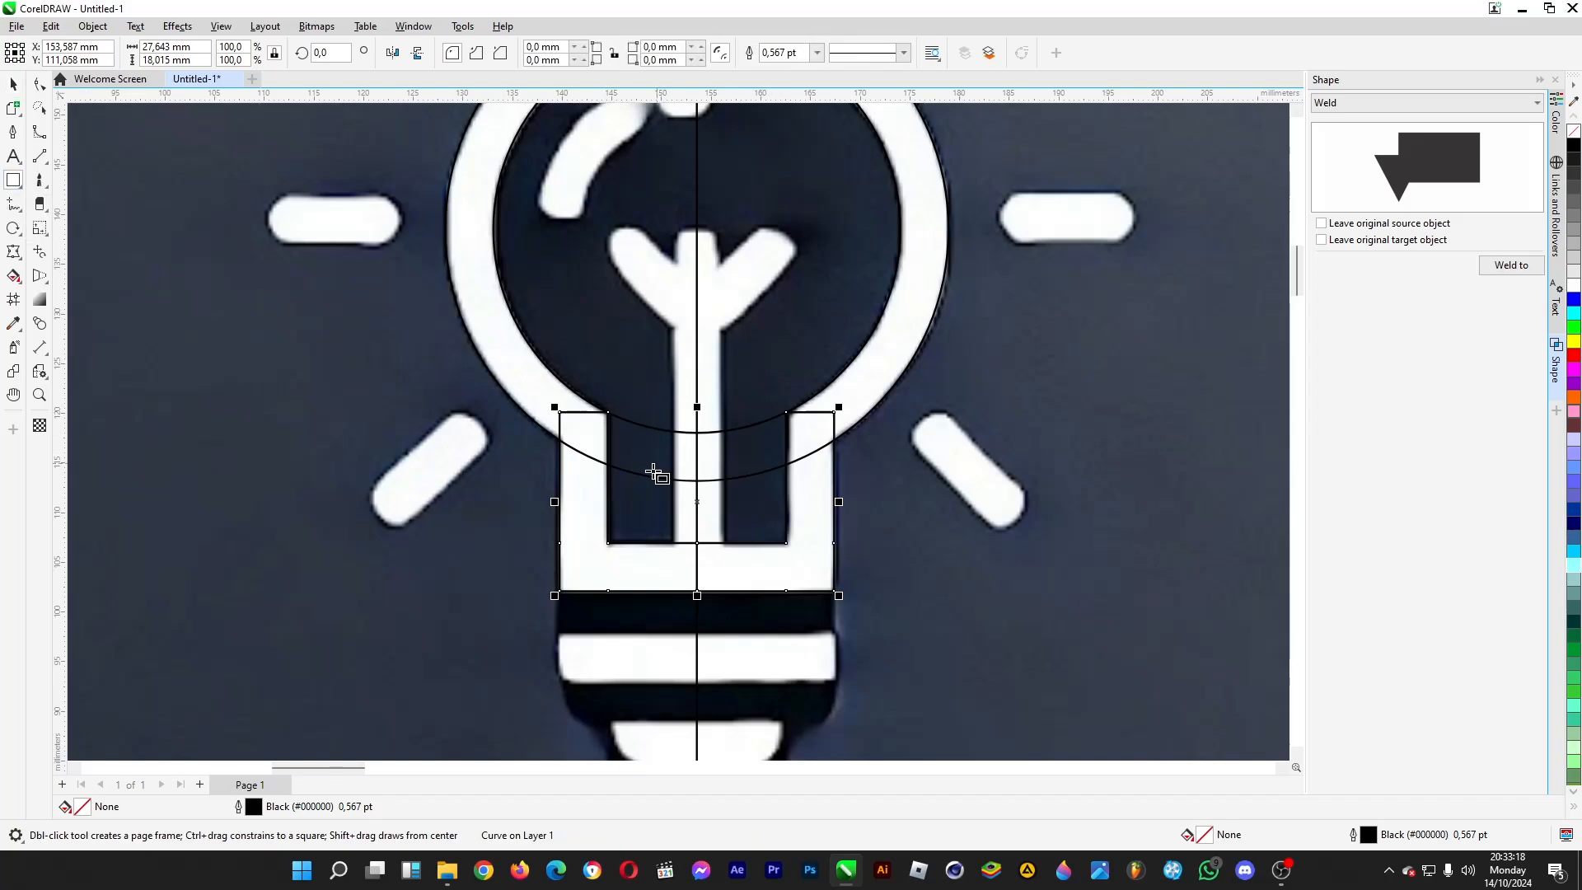
drag(604, 519, 791, 473)
drag(690, 476, 697, 346)
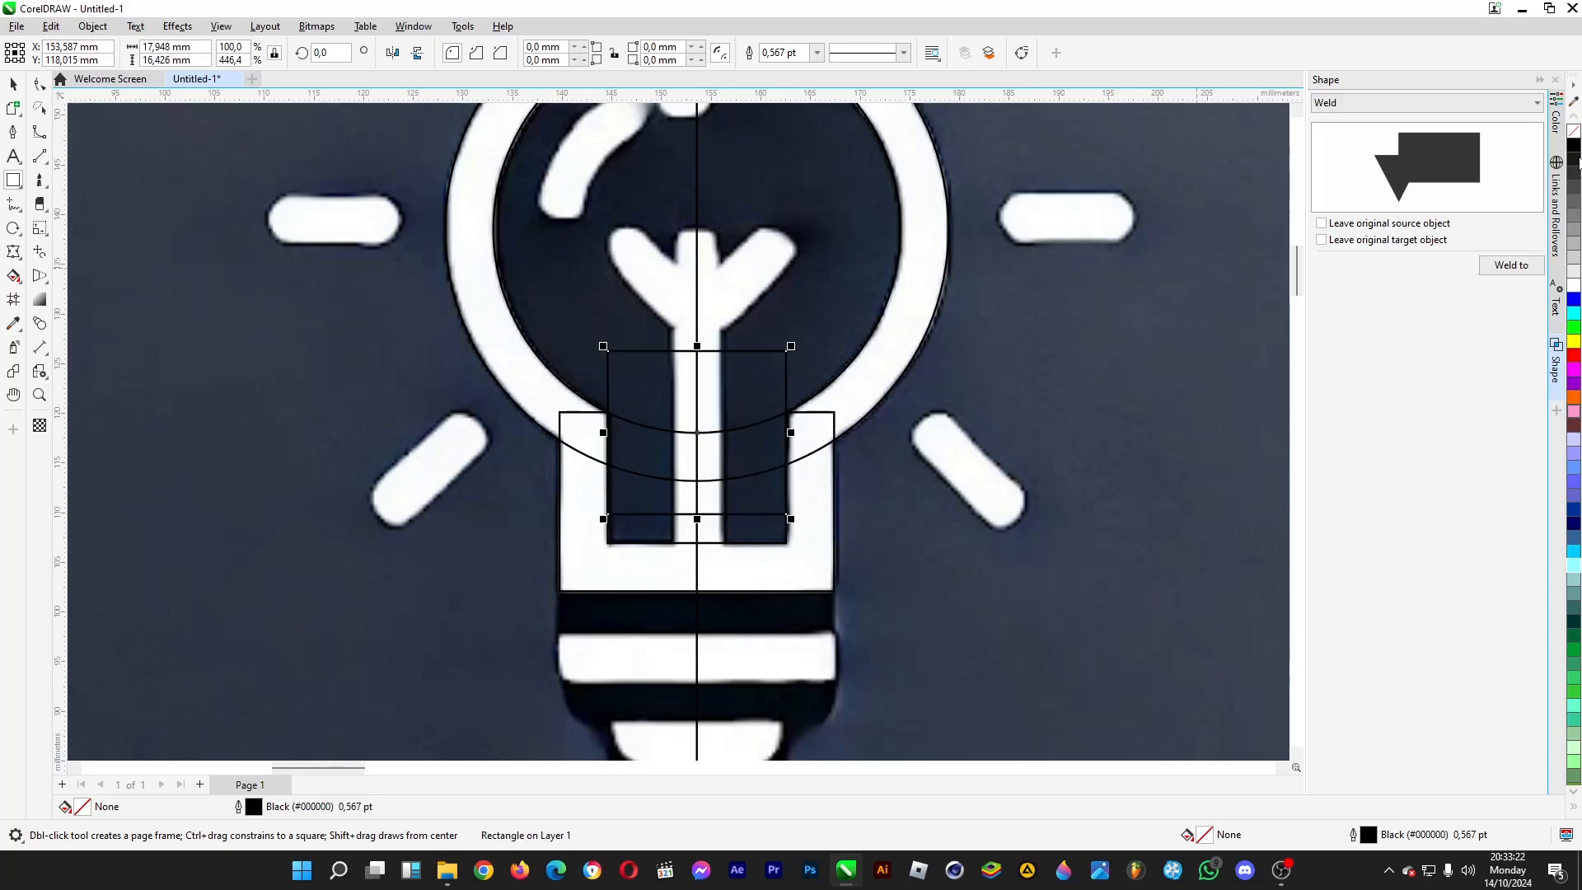
- Trim the bulb ring with the new rectangle, keeping the source object, and delete the rectangle
click(1412, 102)
click(1412, 109)
key(Down)
click(1512, 264)
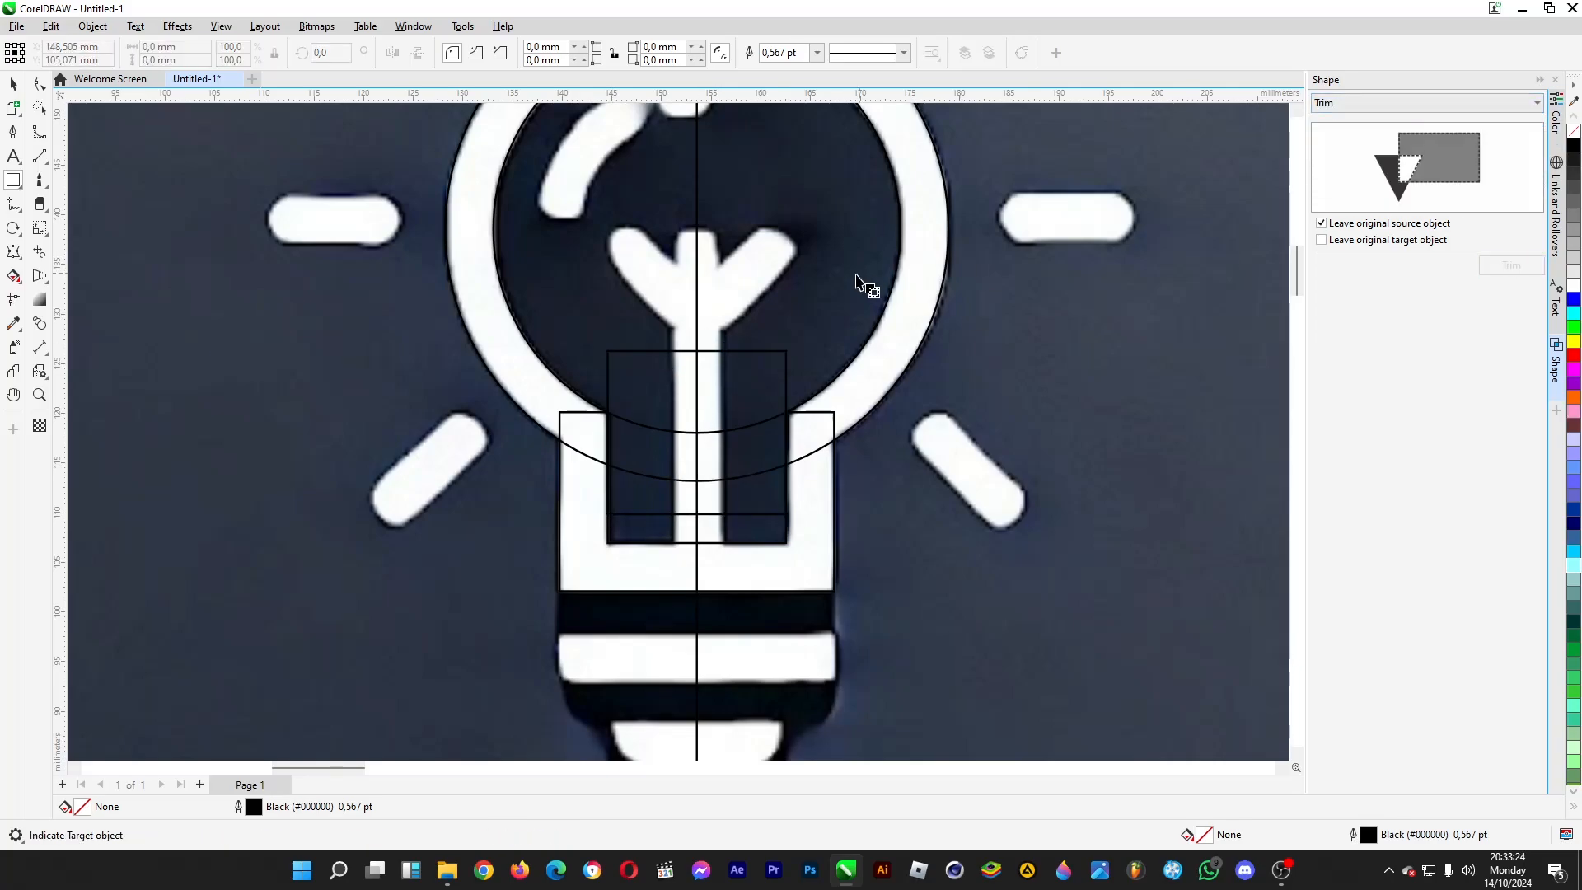
click(894, 322)
key(space)
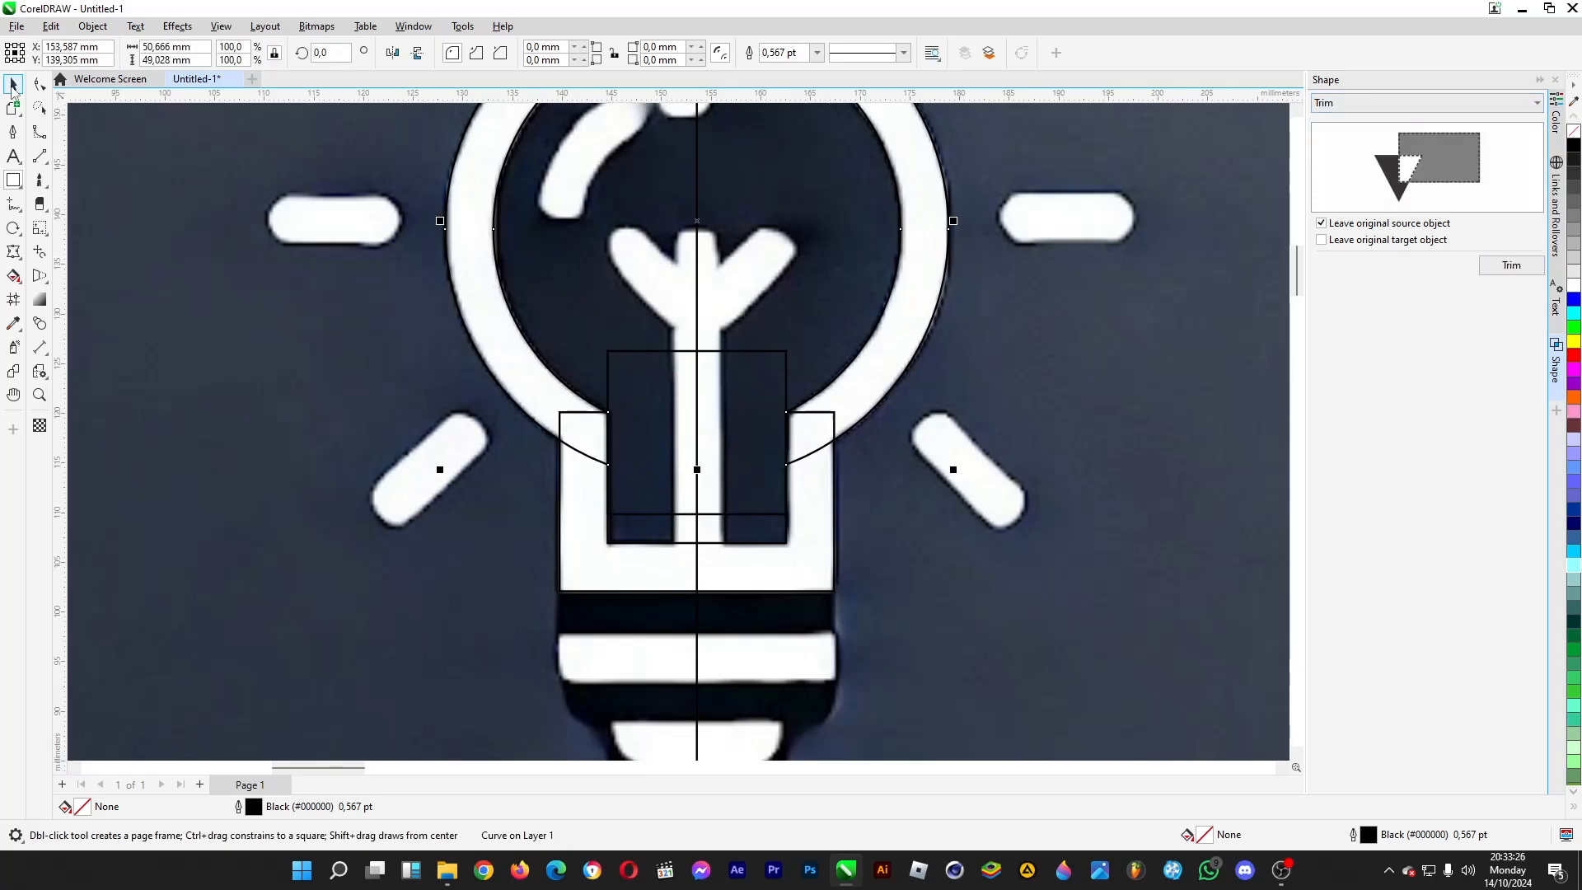
click(770, 387)
scroll(783, 396, down, 2)
key(Escape)
- Weld the open bulb ring and the U-shaped neck into one outline without keeping the originals
scroll(957, 445, down, 3)
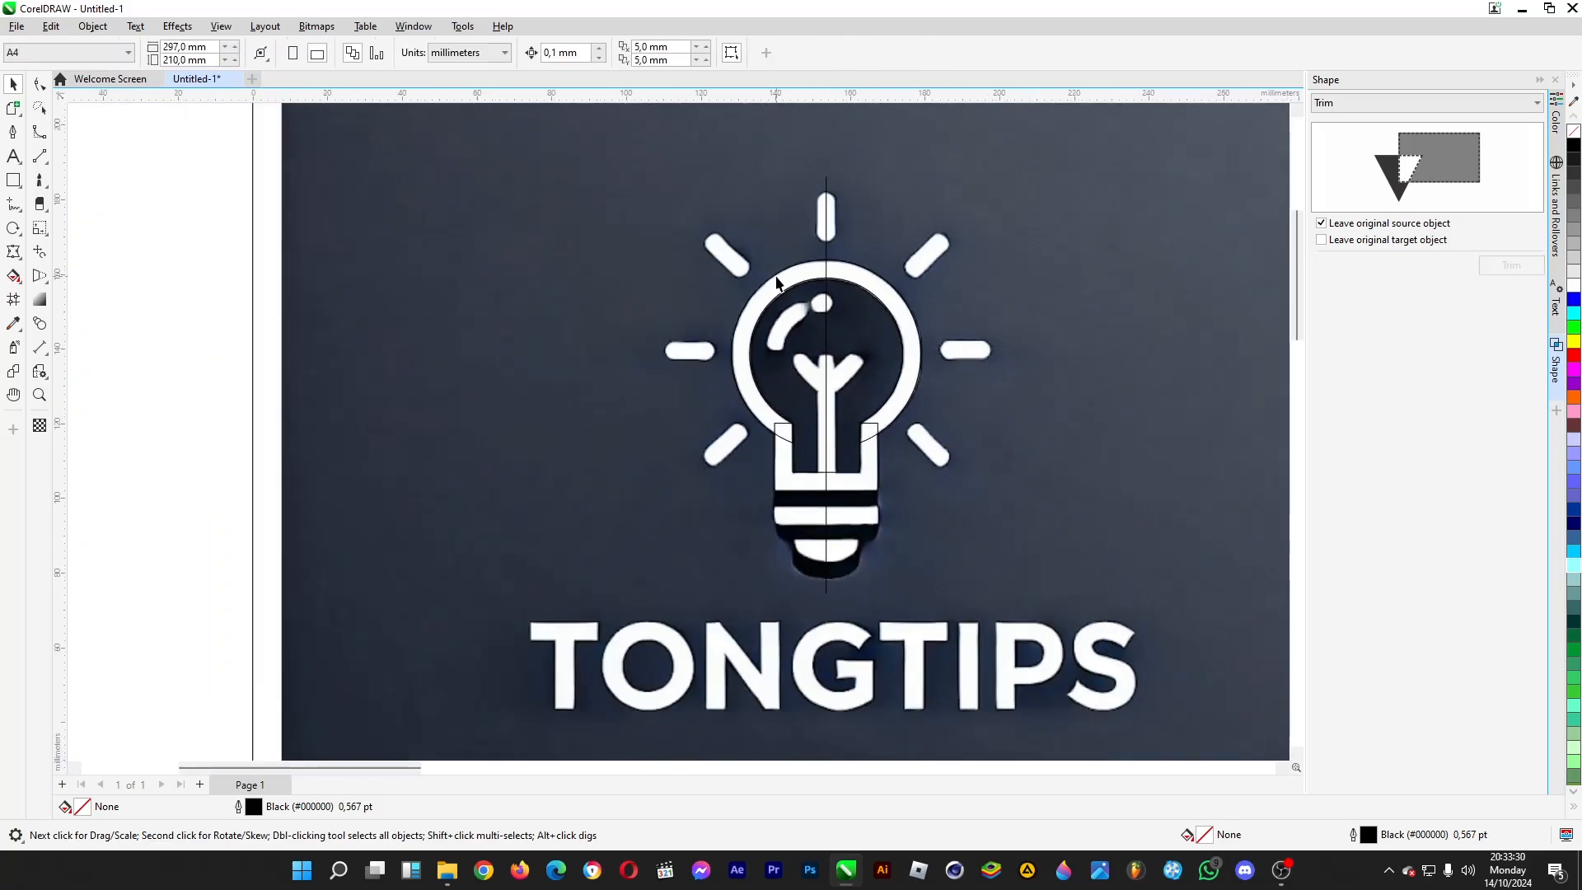
drag(188, 211, 1085, 547)
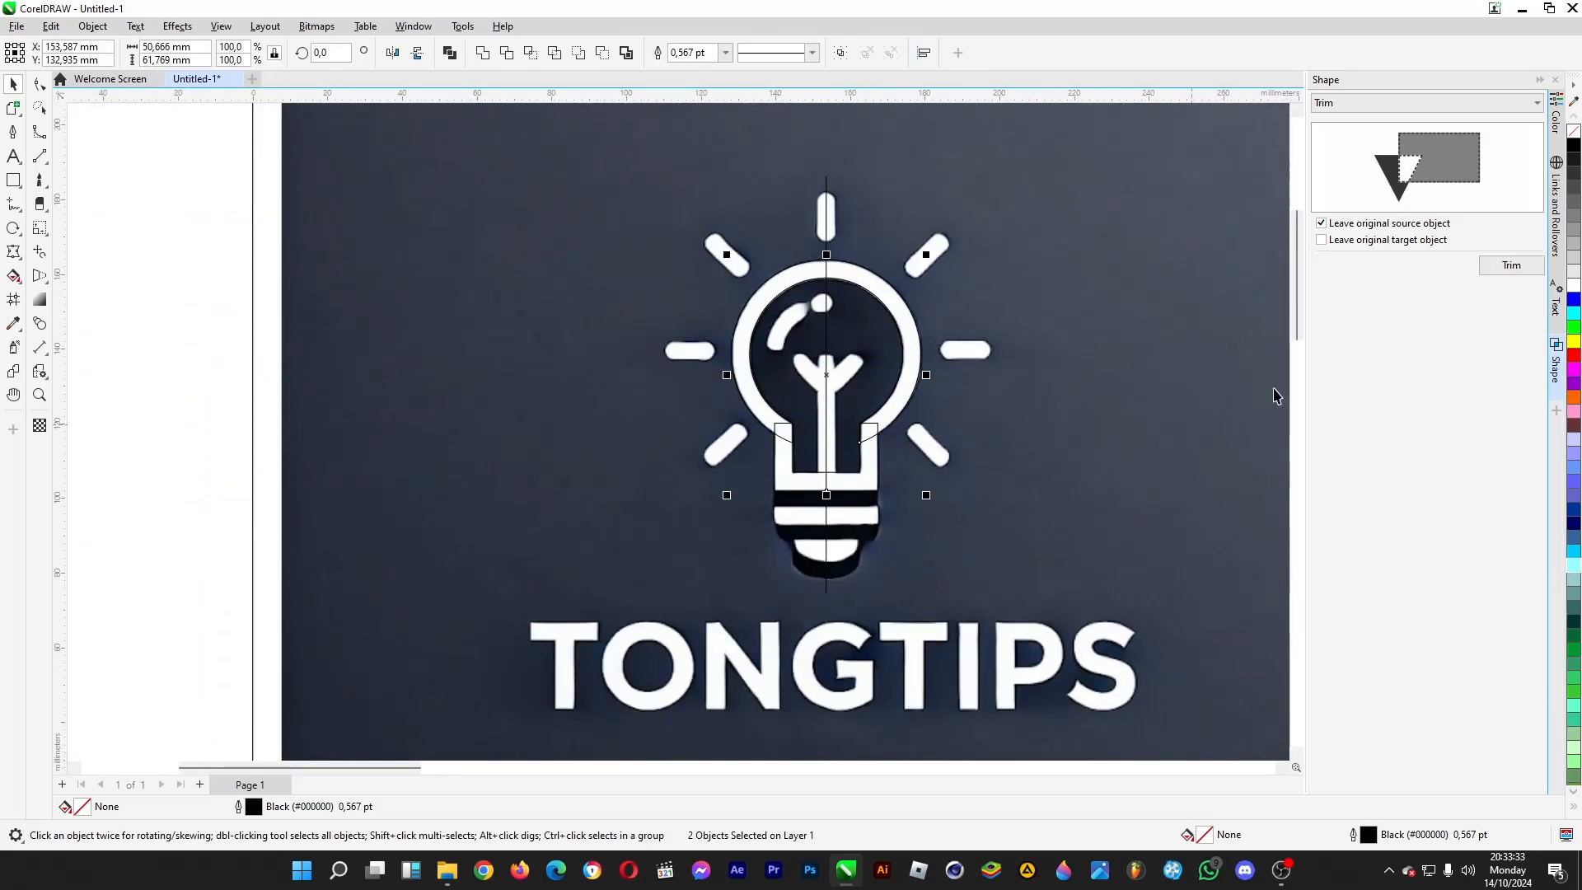
click(1371, 103)
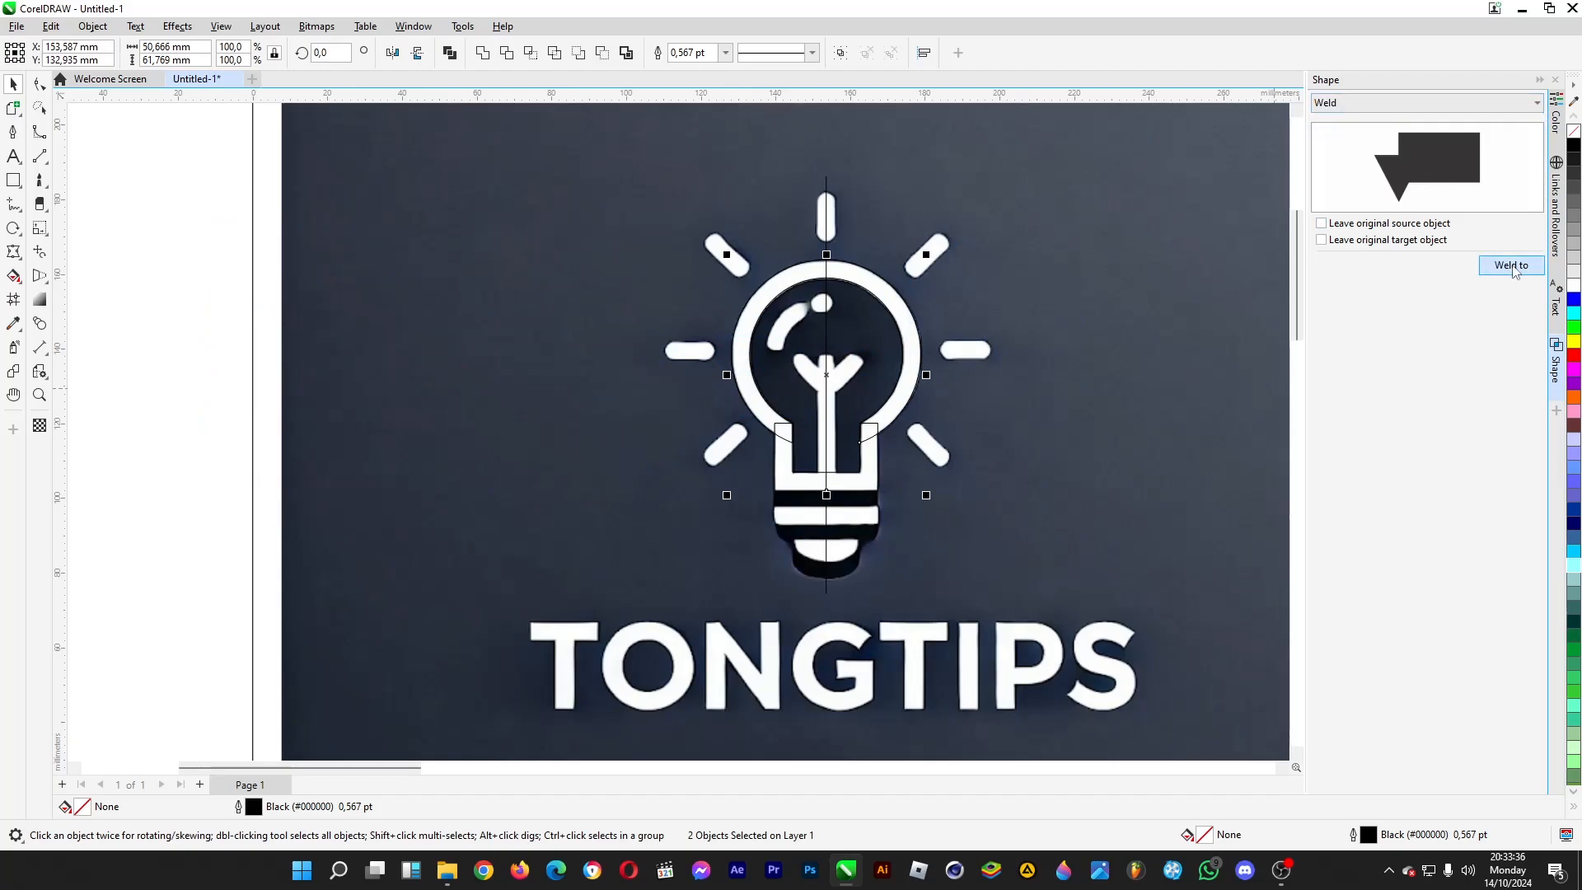
click(1511, 266)
click(913, 354)
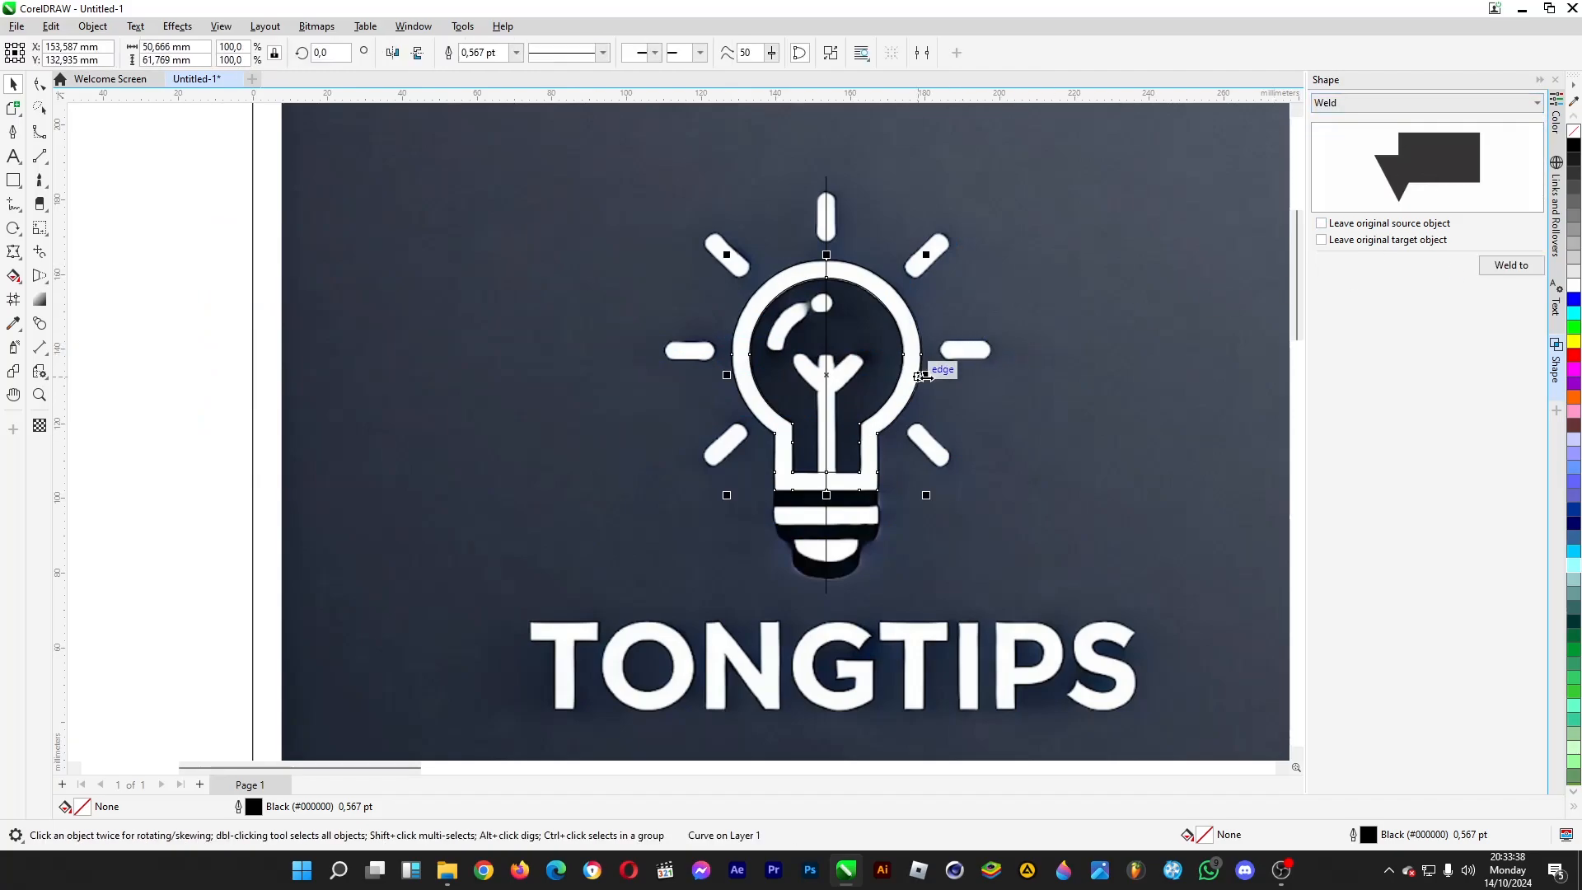
- Try a white and a dark grey #333333 fill without an outline on the bulb shape, and undo the colouring
click(1574, 285)
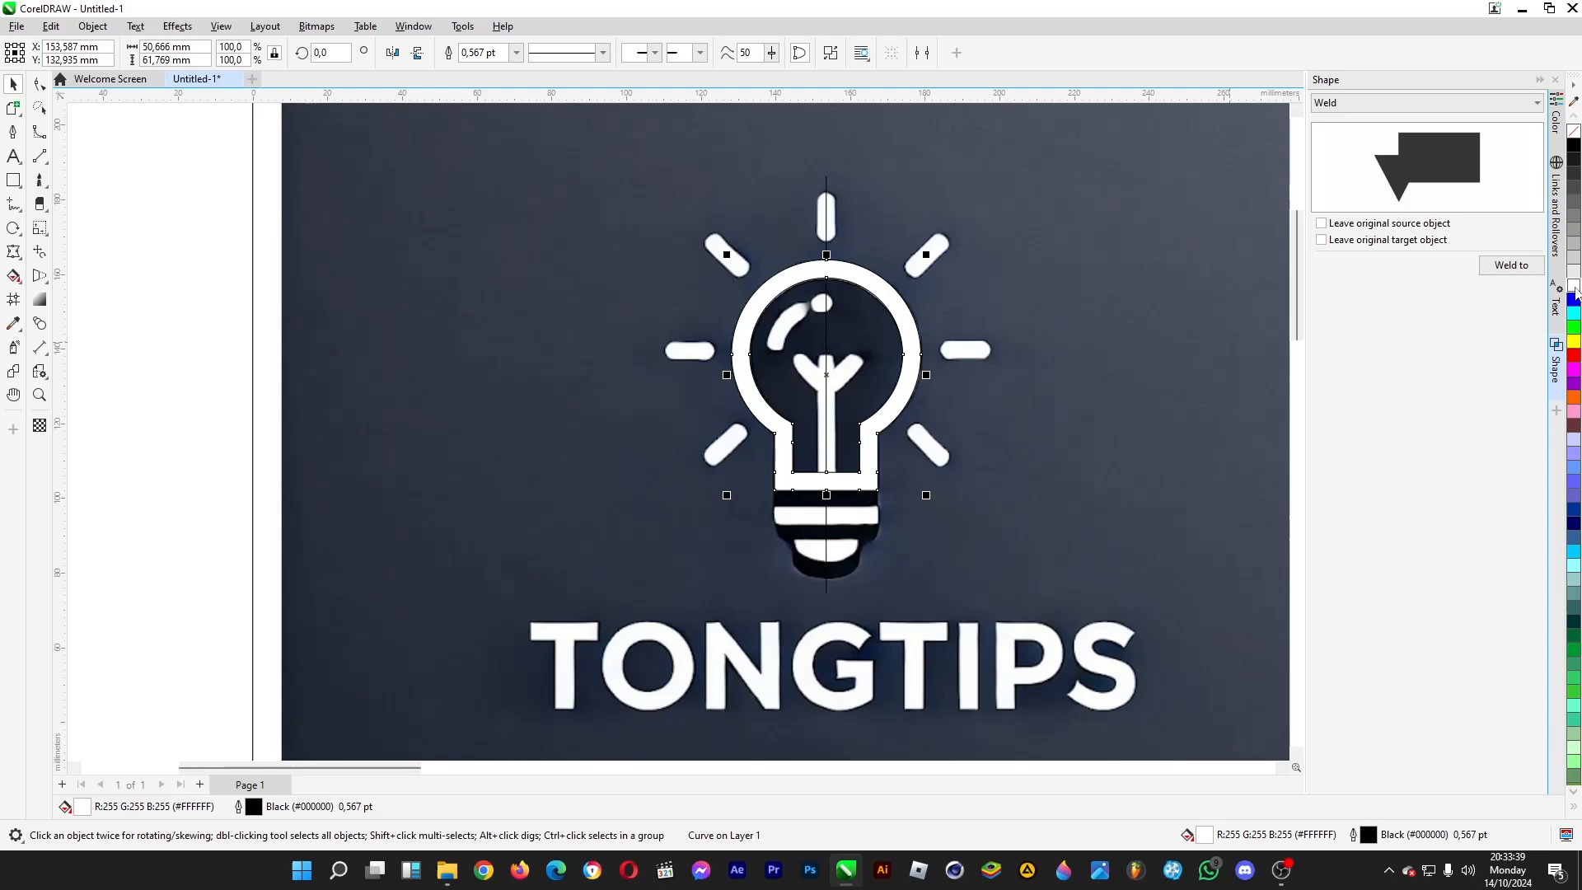
click(1574, 183)
right_click(1576, 133)
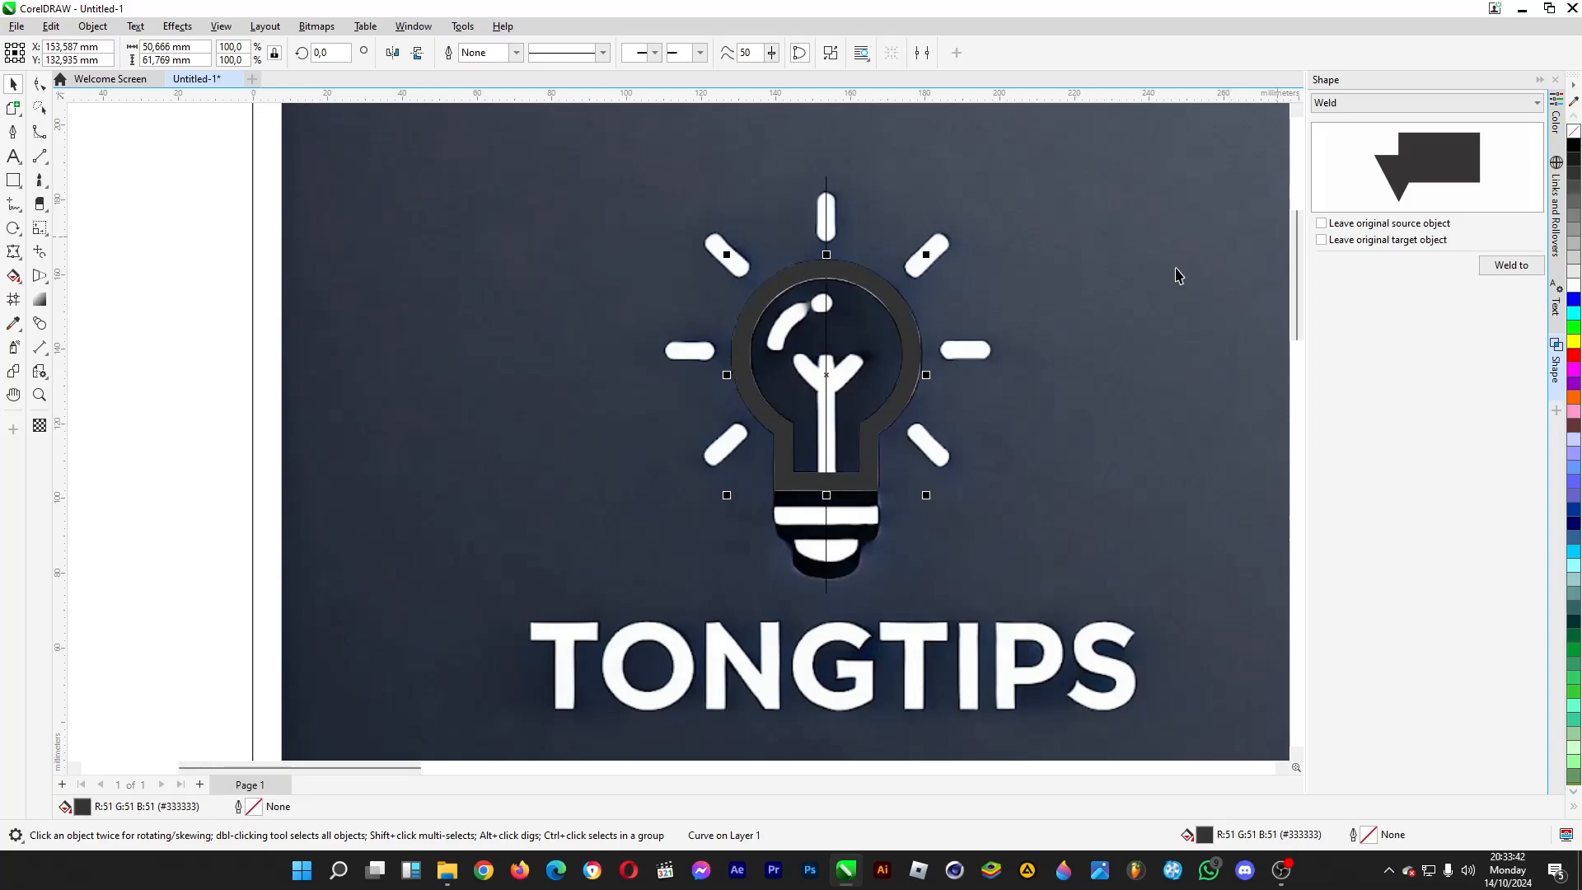
click(1205, 380)
key(ctrl+z)
key(ctrl+z)
click(214, 512)
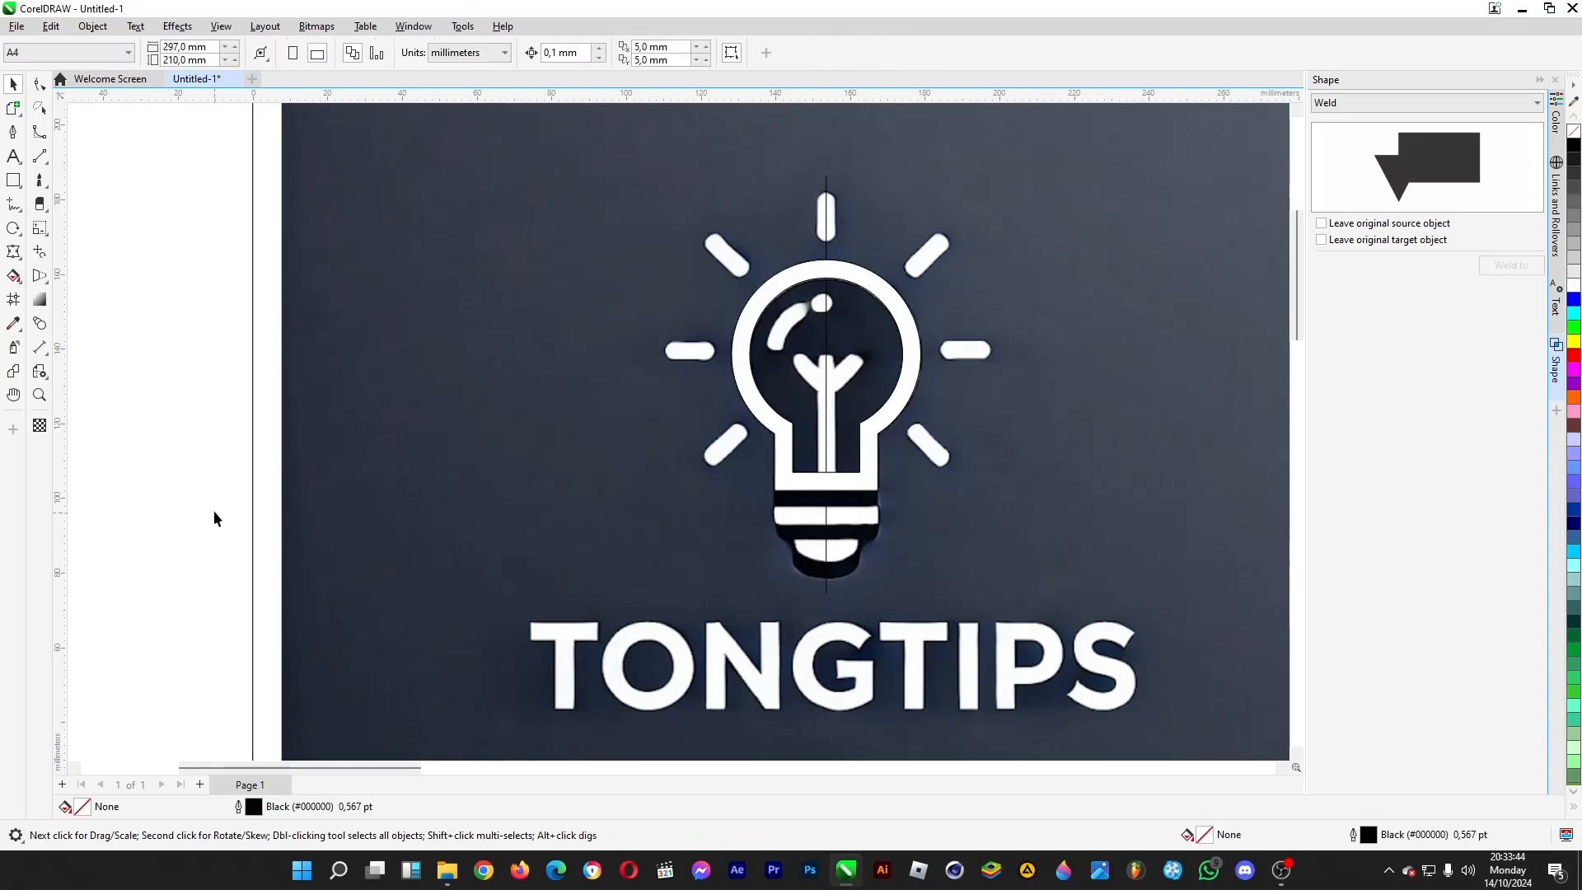
- Draw a rectangle about 2.3 by 31.2 mm over the left half of the filament's stem, ending at the centre line
scroll(959, 416, up, 2)
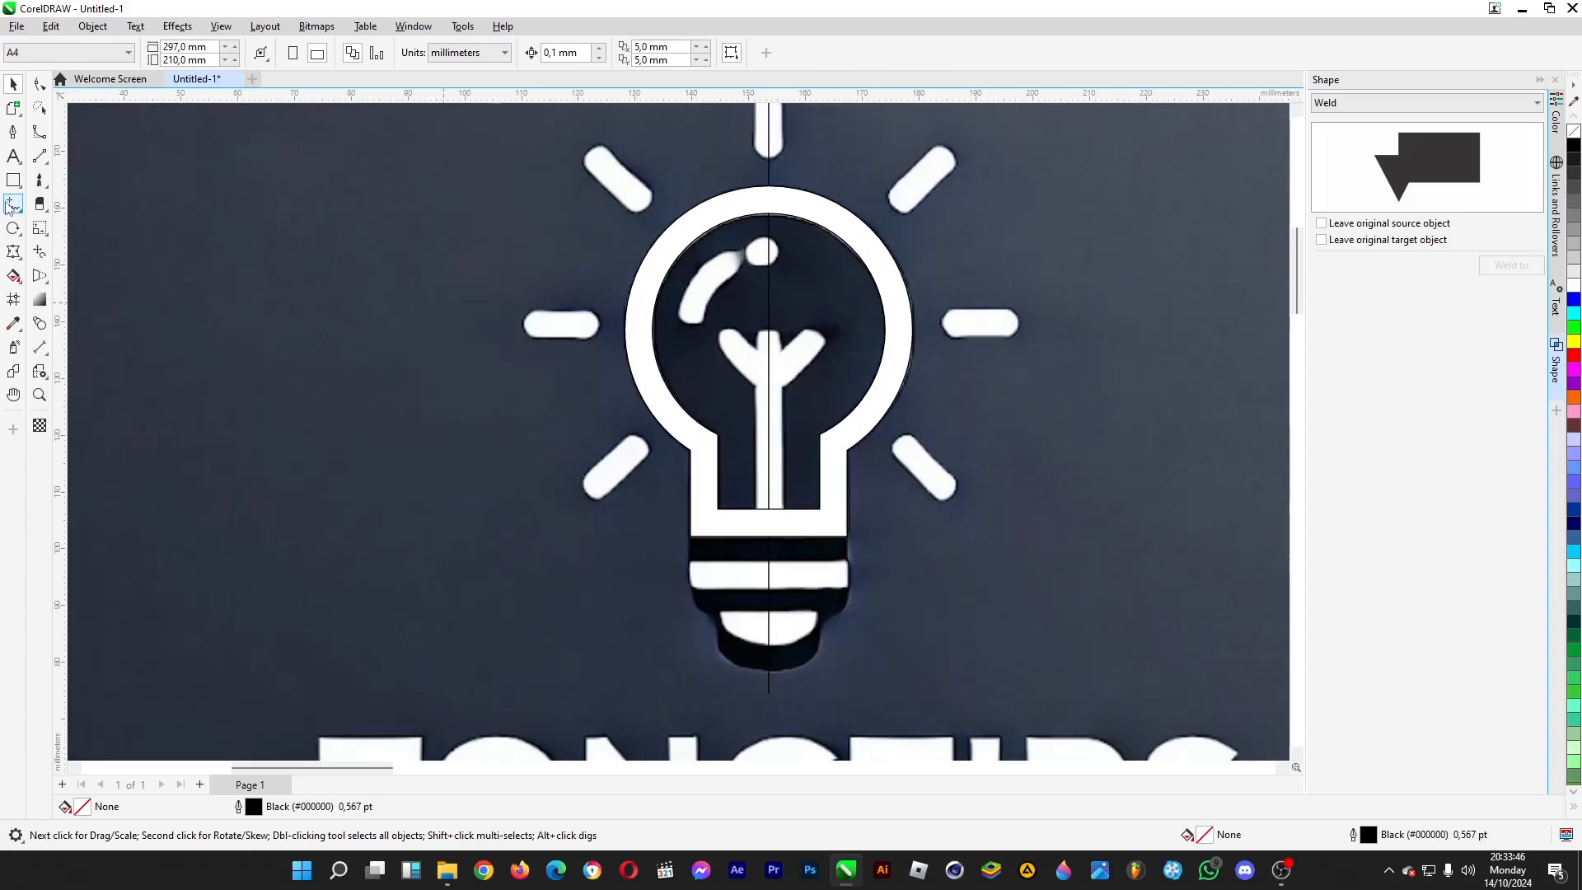
click(13, 180)
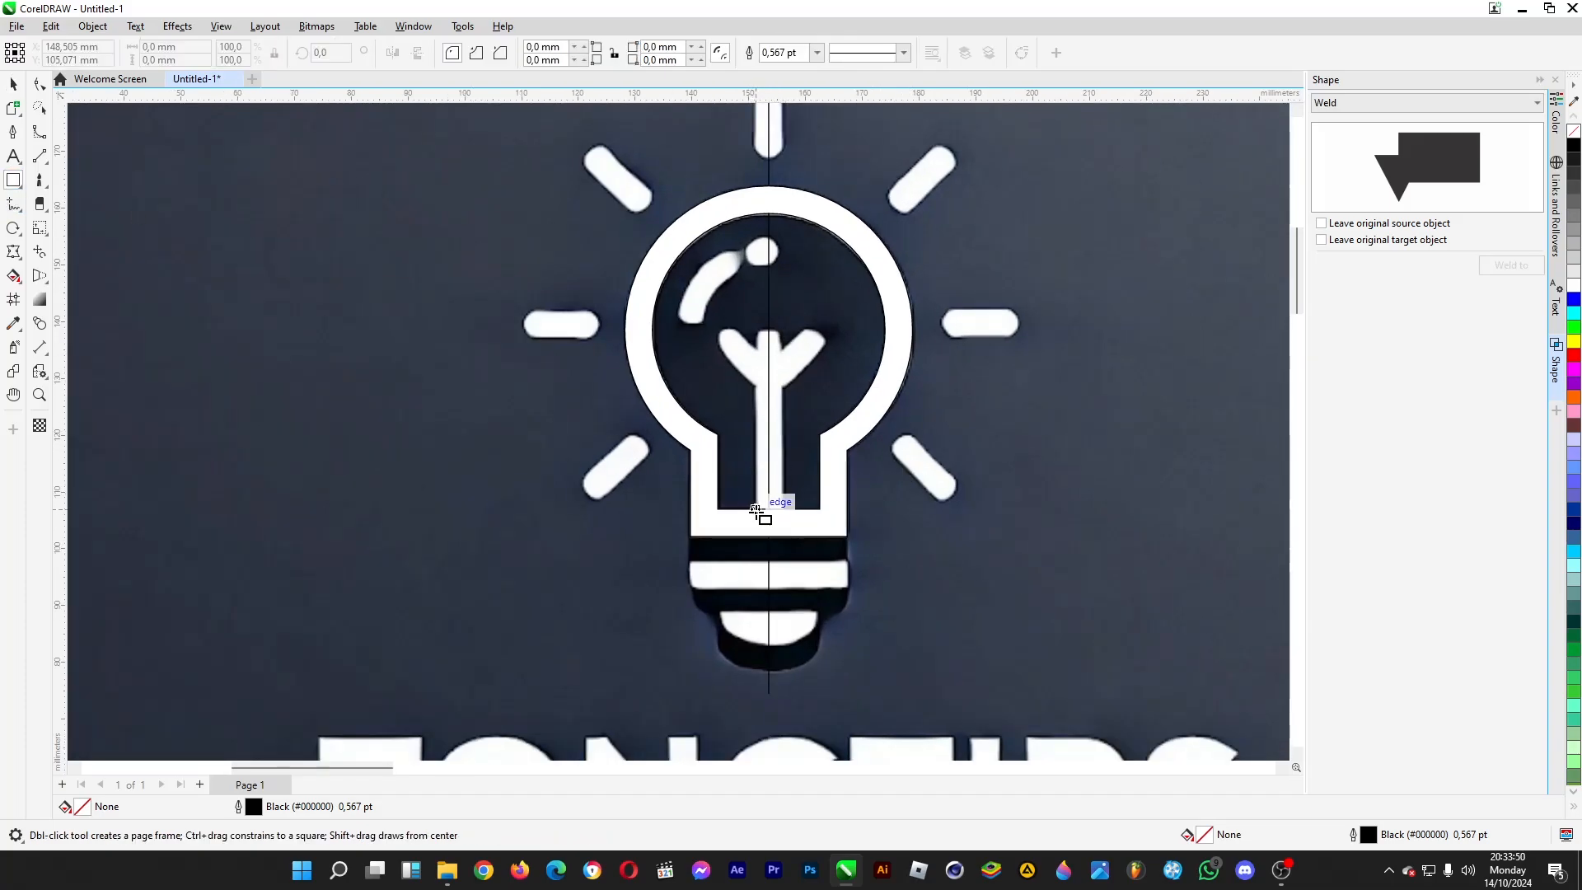
drag(756, 511, 771, 328)
key(space)
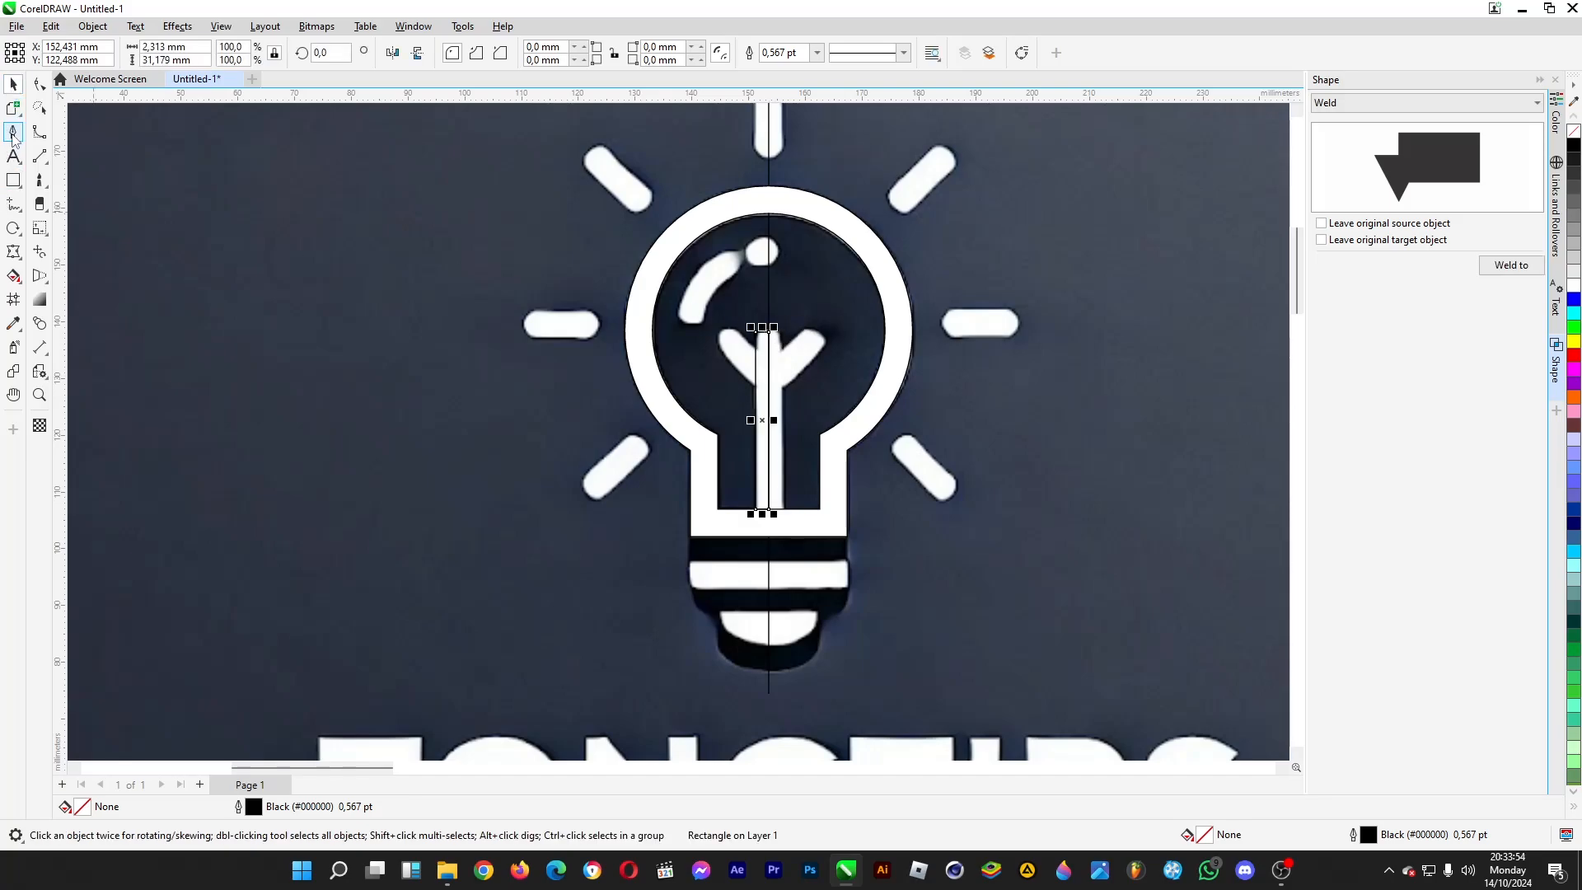
- Trace the filament's left branch as a closed Bézier curve with a rounded tip, overlapping the stem rectangle
click(15, 205)
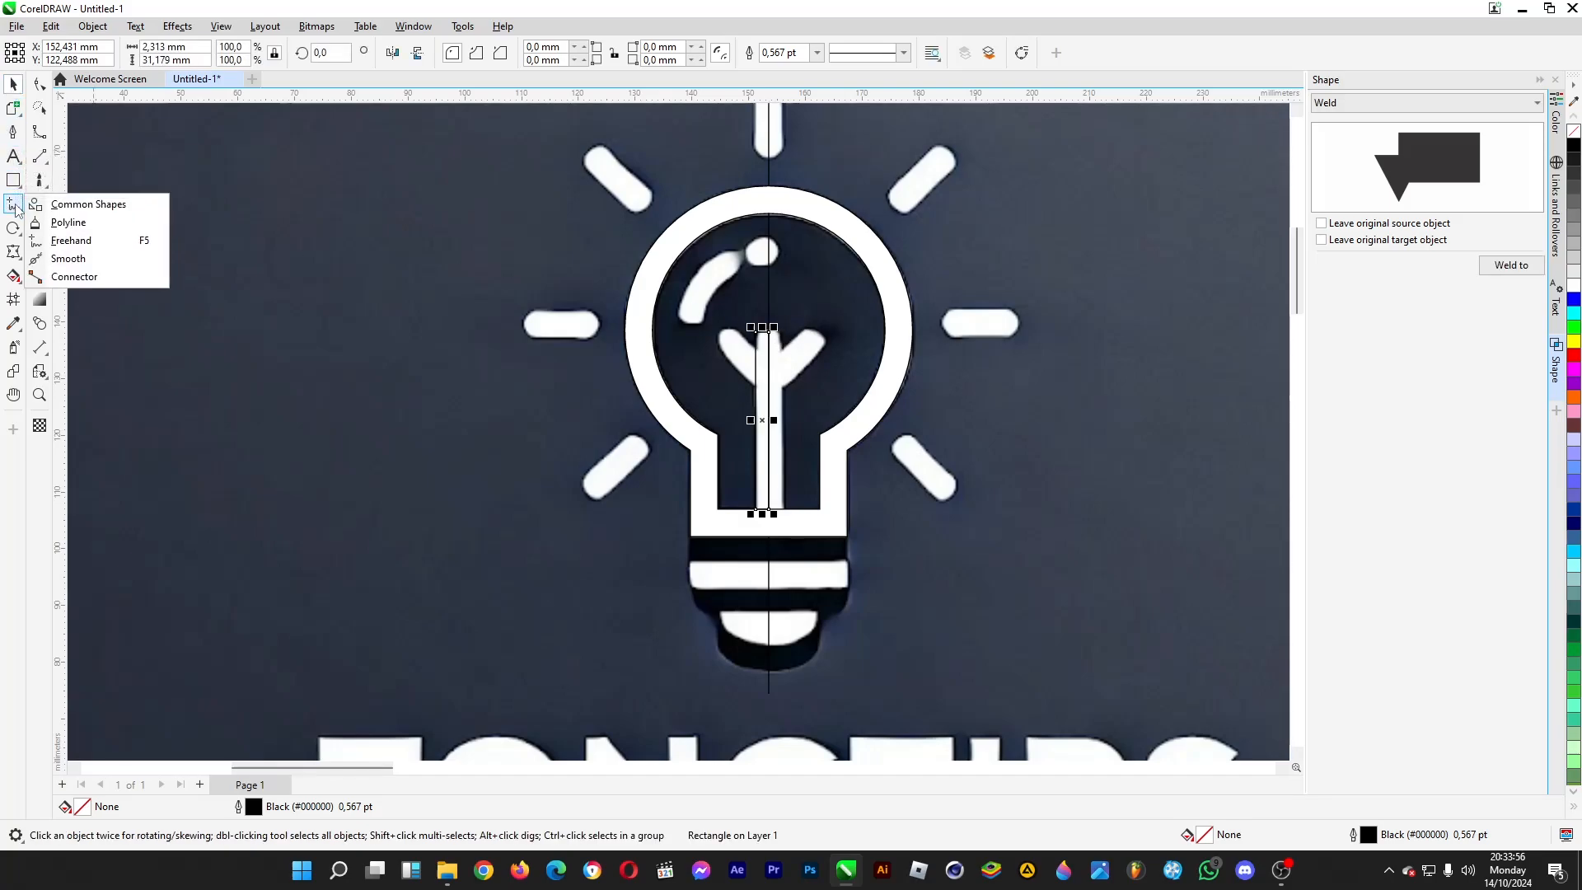
click(13, 132)
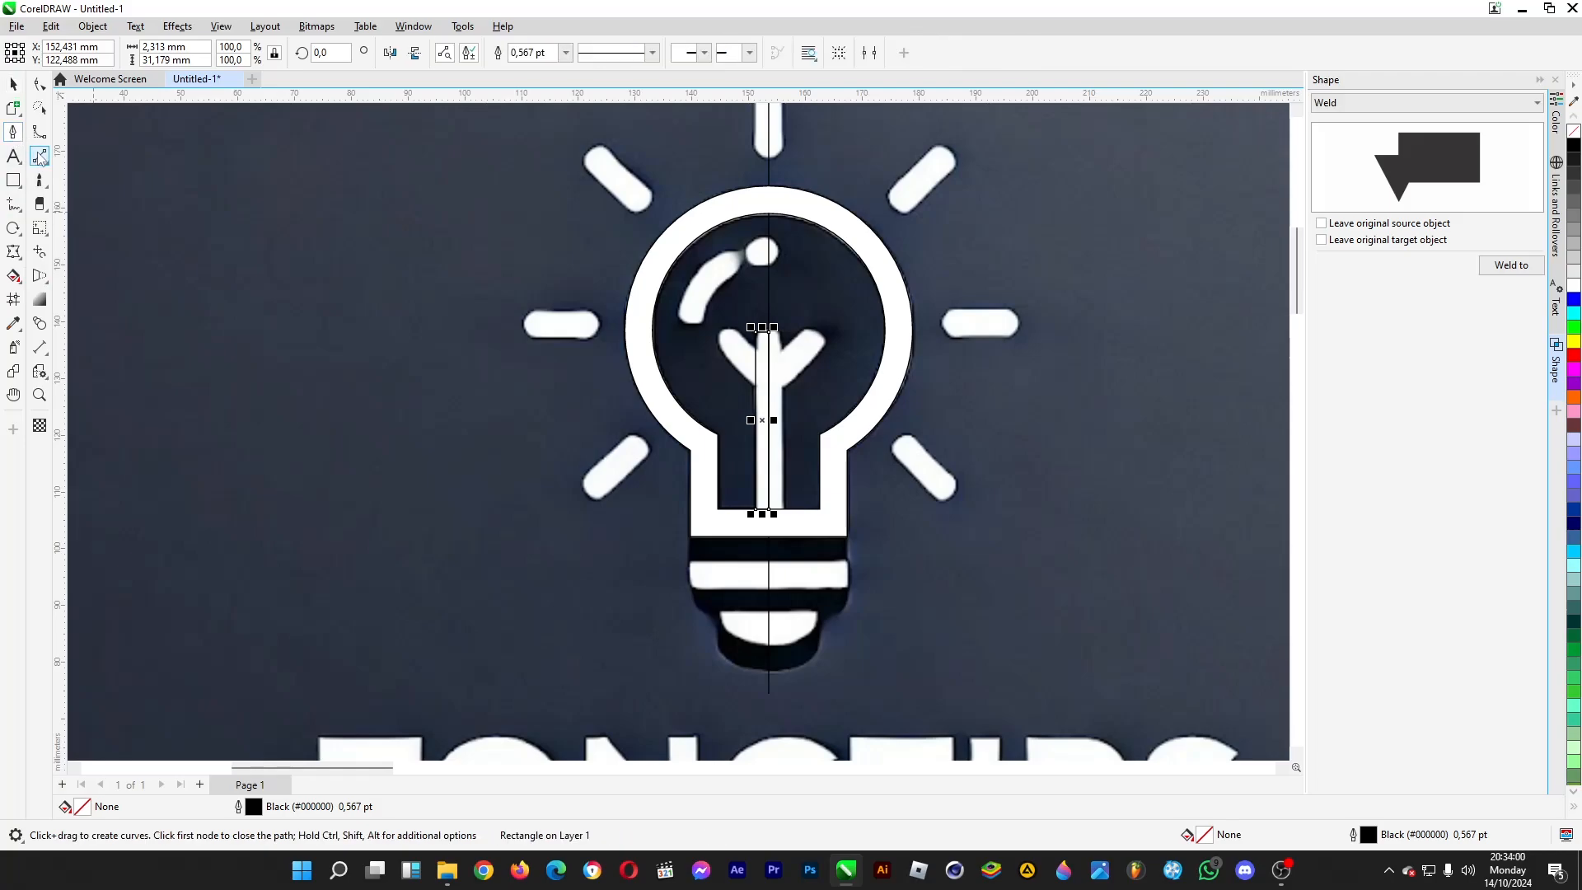
click(40, 158)
click(82, 175)
scroll(754, 377, up, 3)
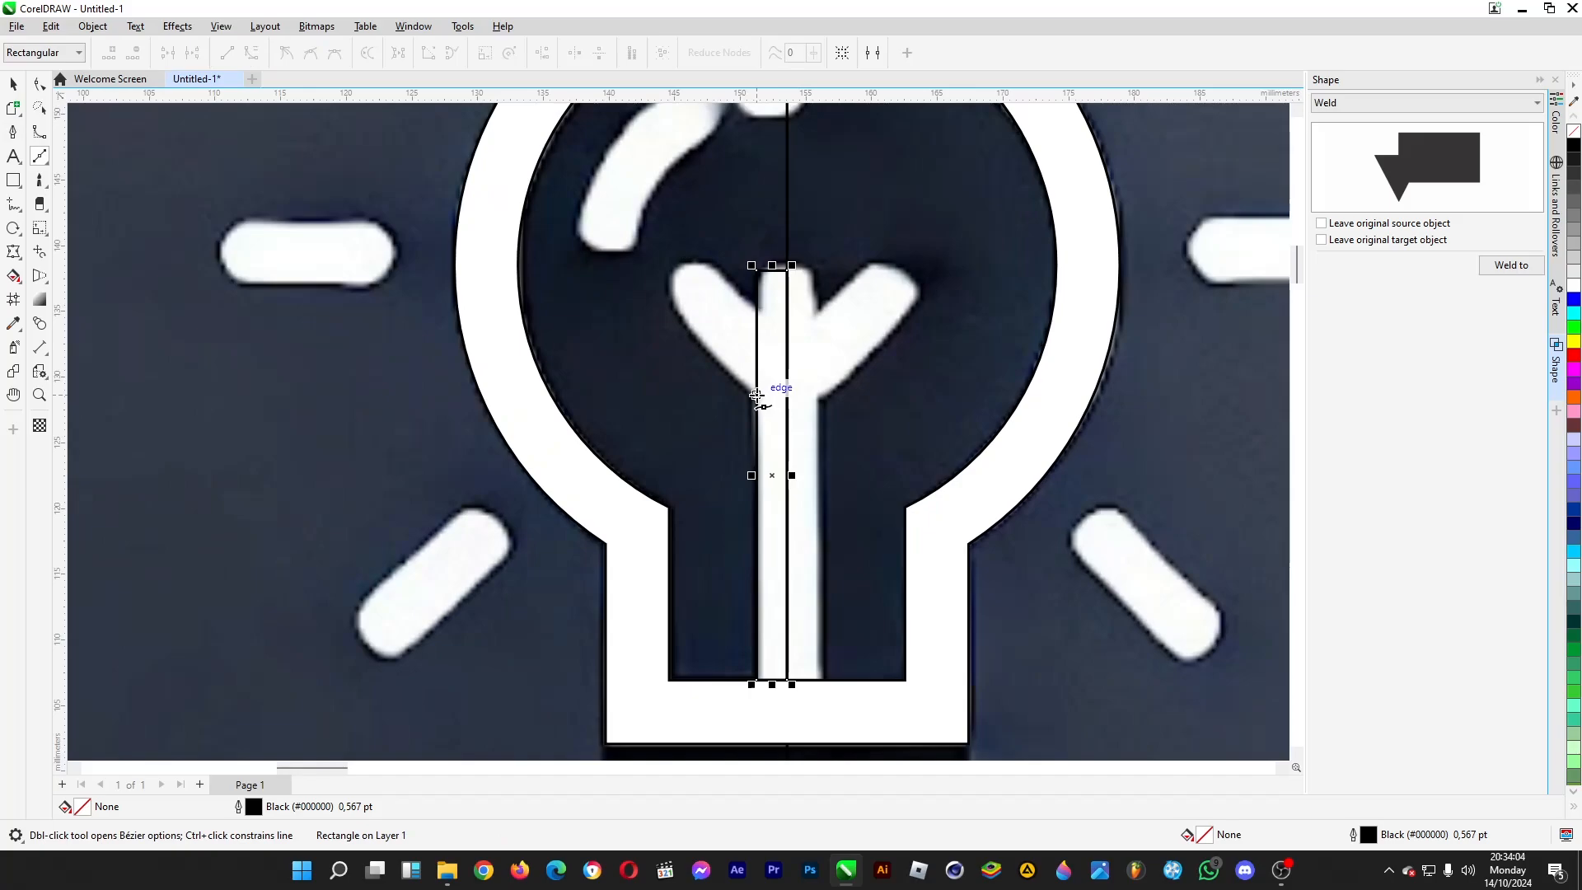
click(756, 395)
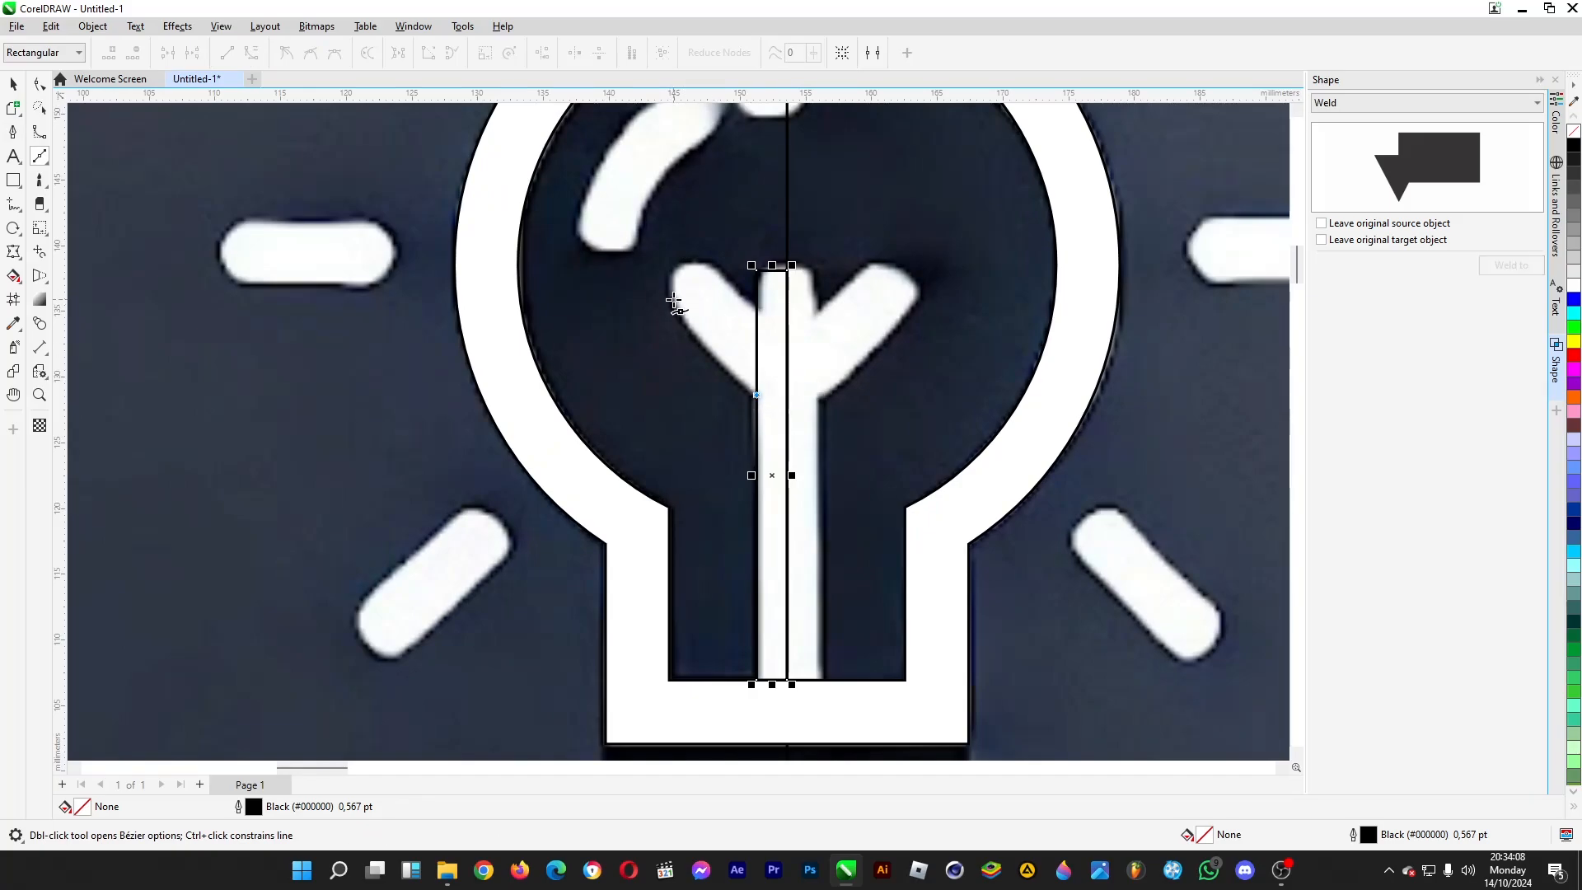
mouse_move(674, 300)
mouse_down()
mouse_move(669, 273)
mouse_move(738, 279)
mouse_up()
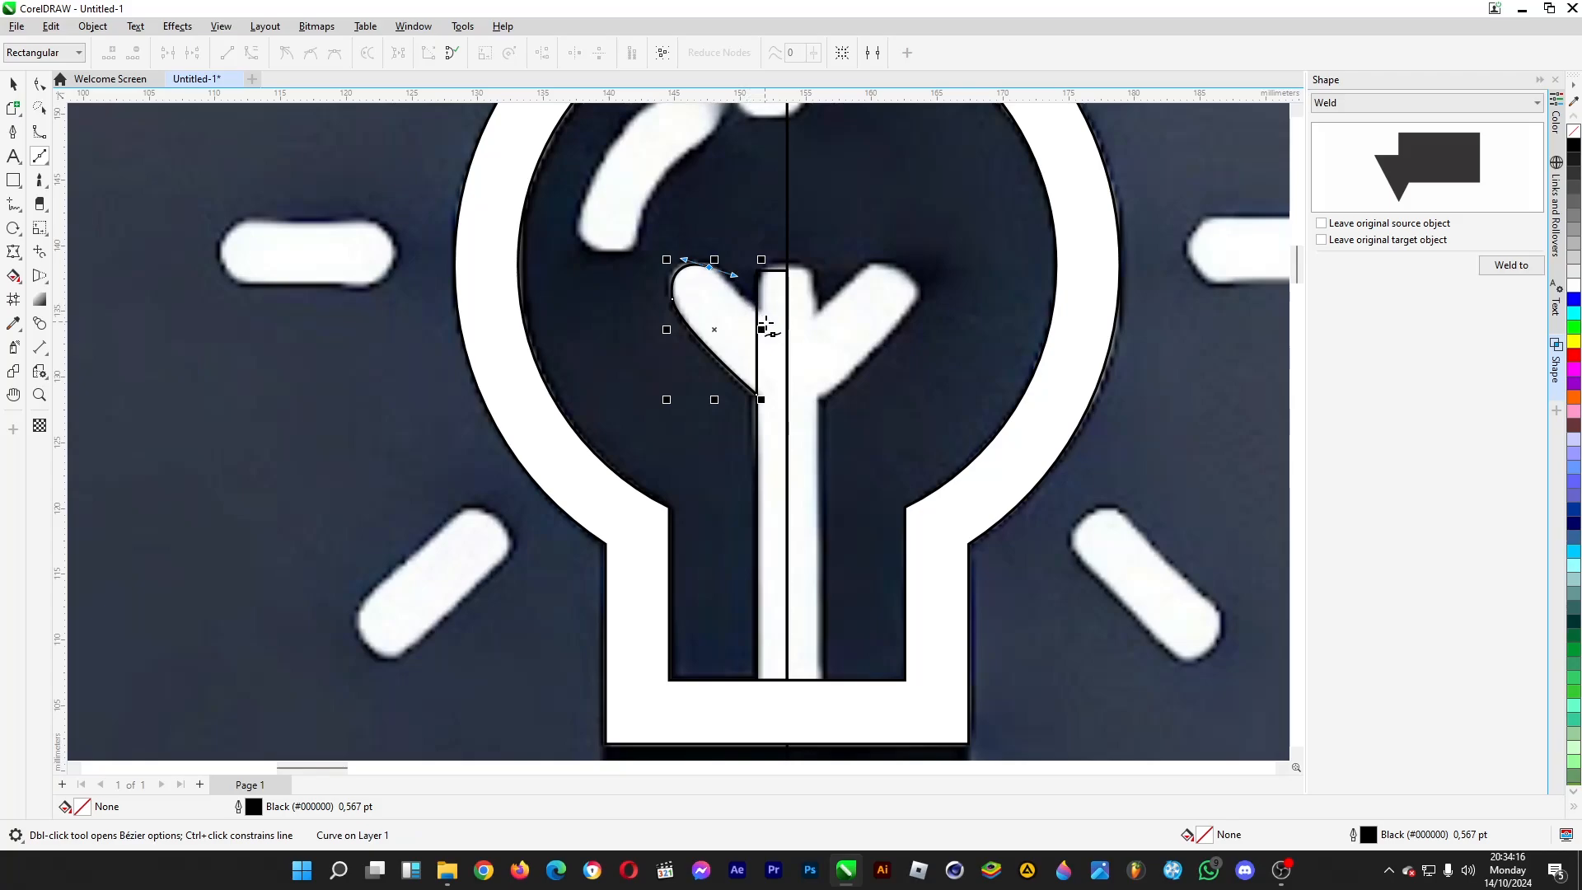
click(767, 324)
click(762, 393)
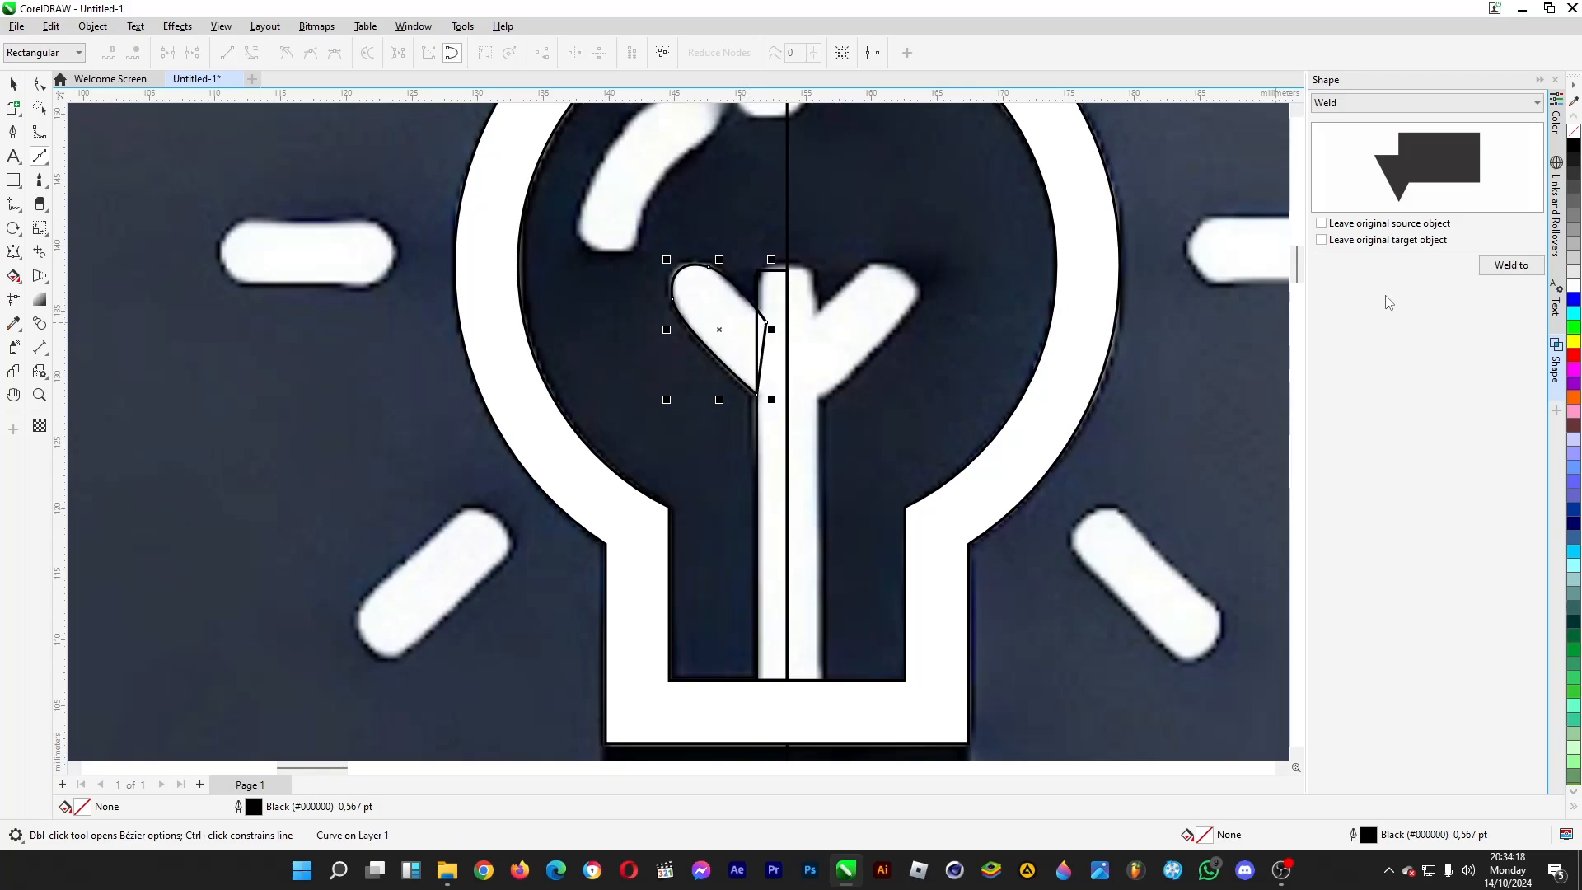
- Weld the left branch to the stem rectangle, and check the merged half by moving it aside and undoing the move
click(1501, 272)
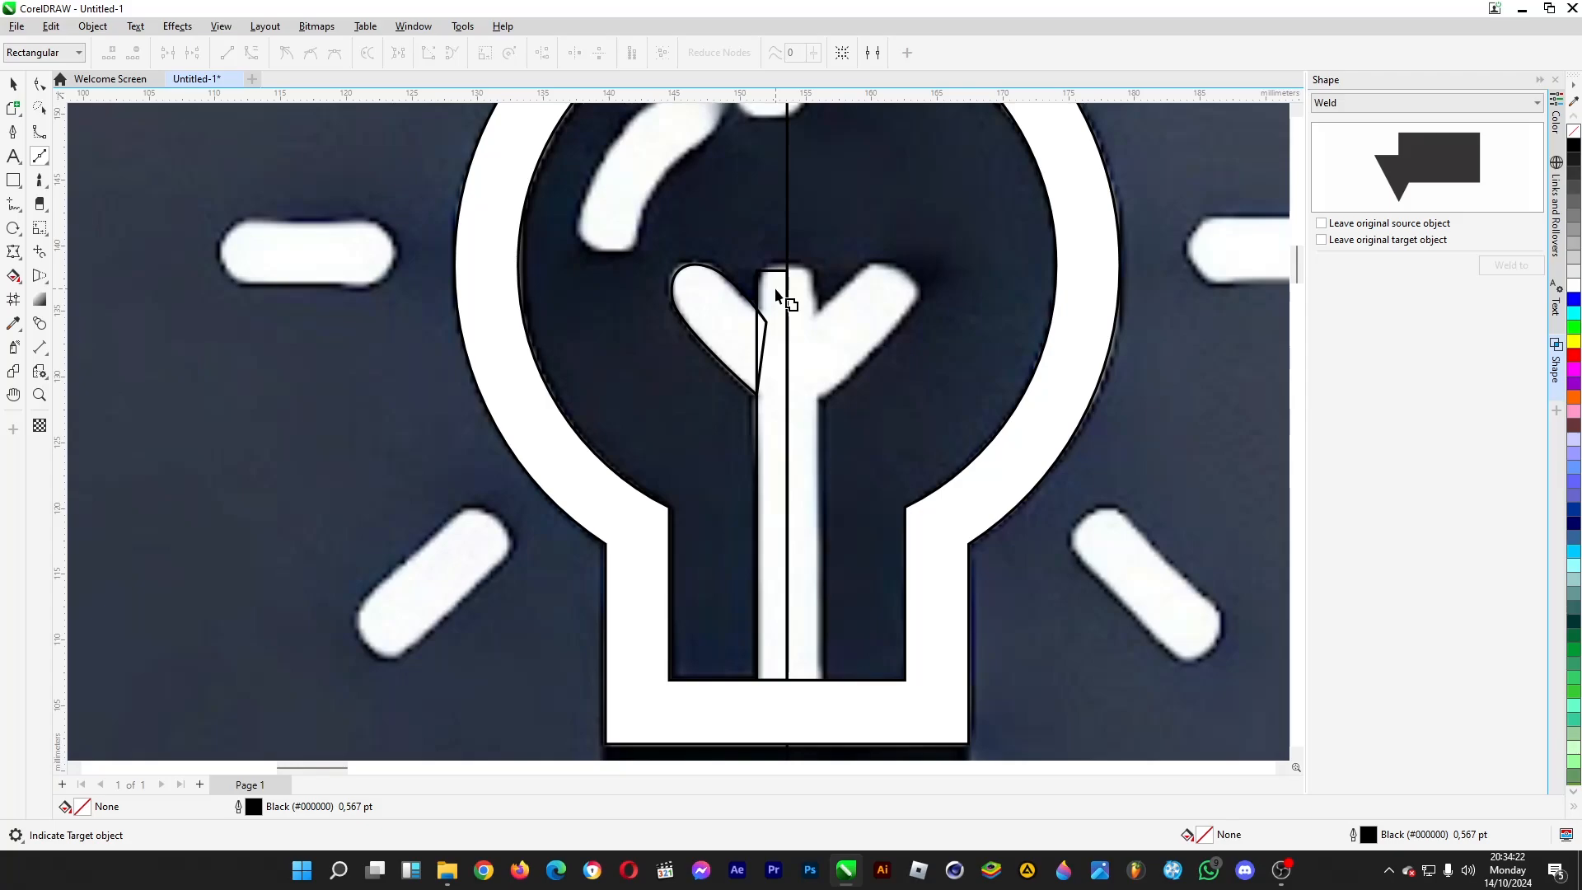
click(776, 295)
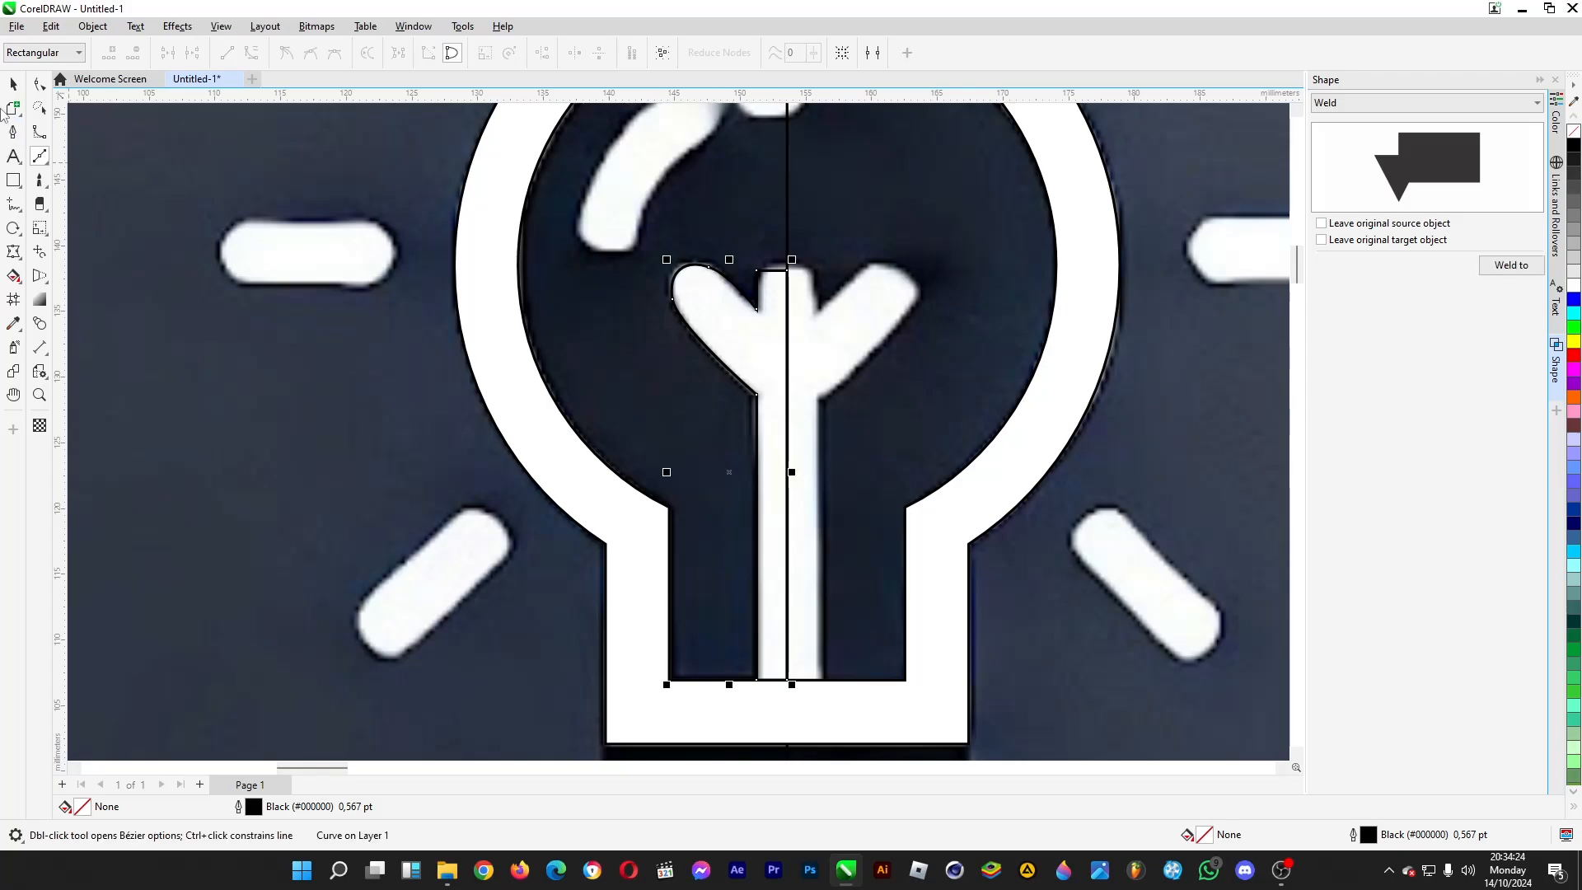
click(10, 85)
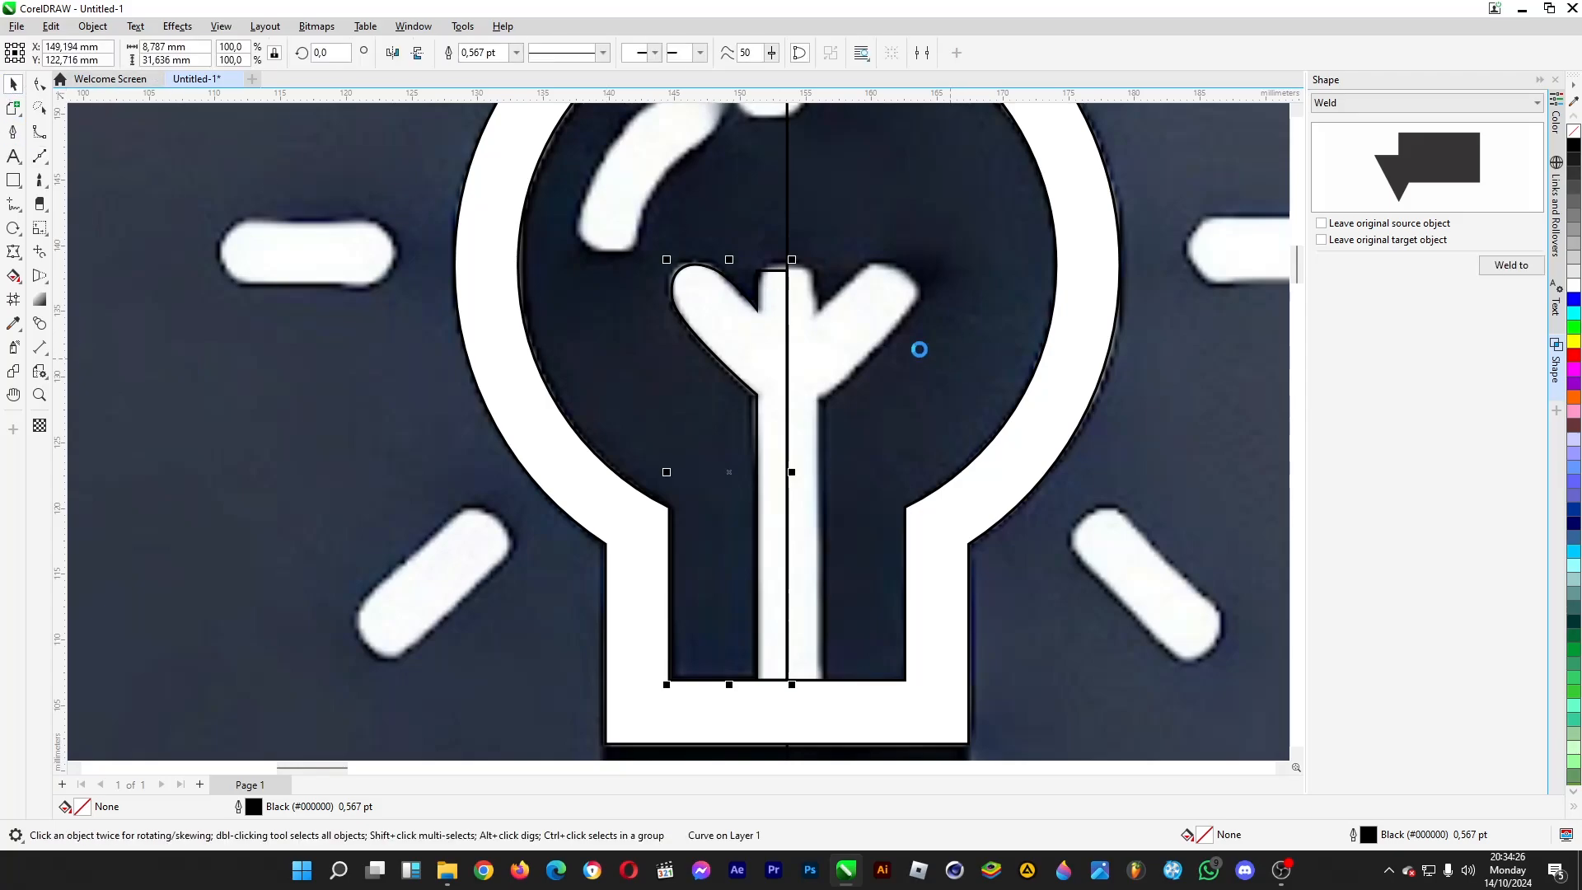
drag(752, 325, 678, 338)
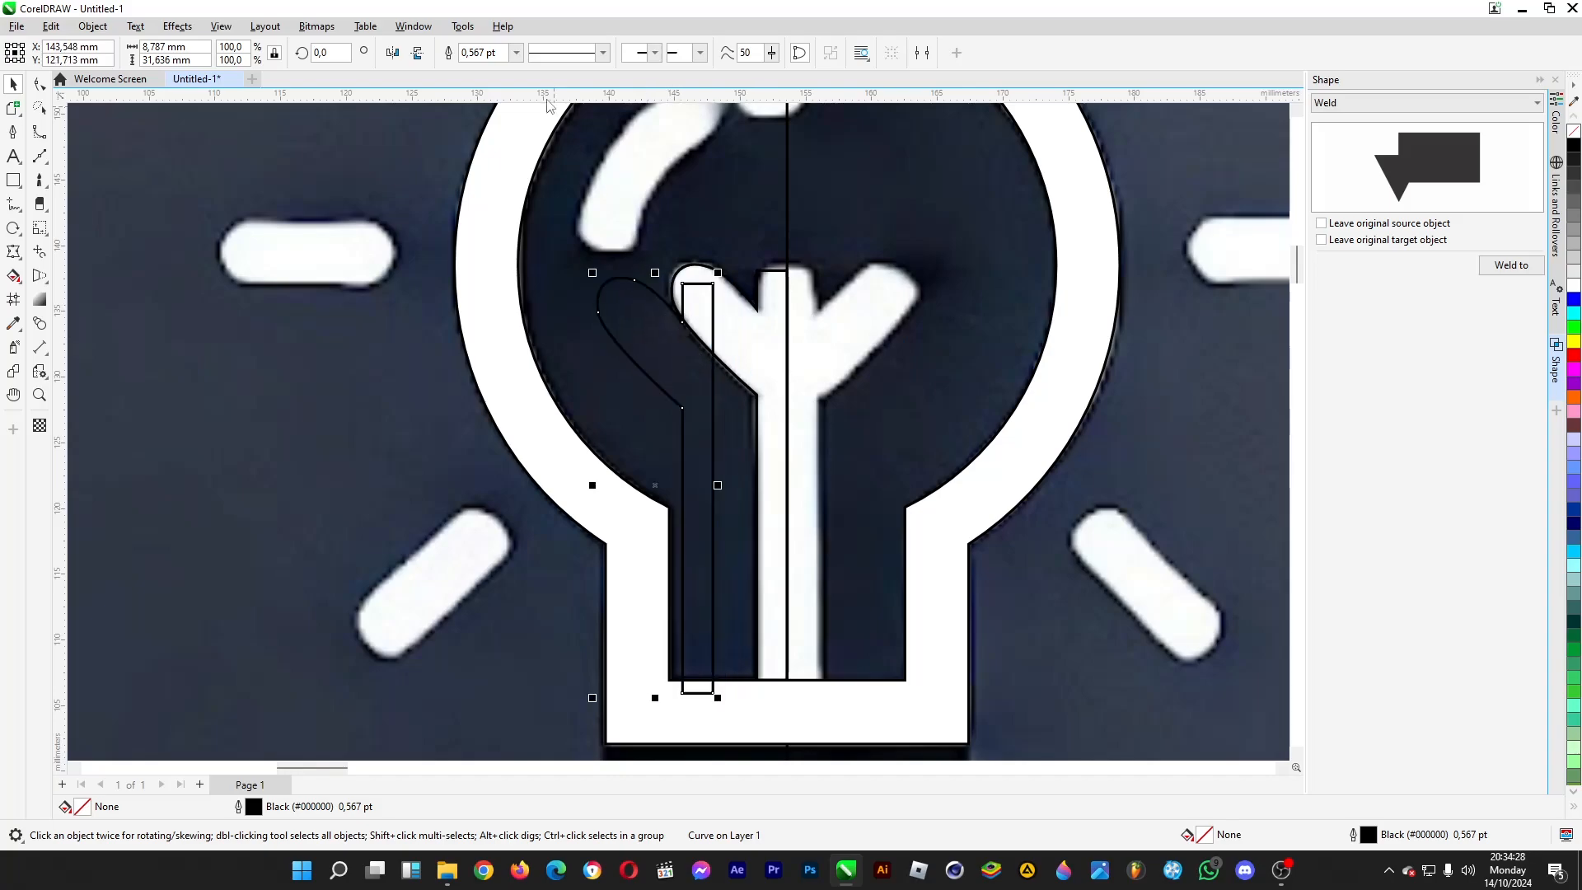
key(ctrl+z)
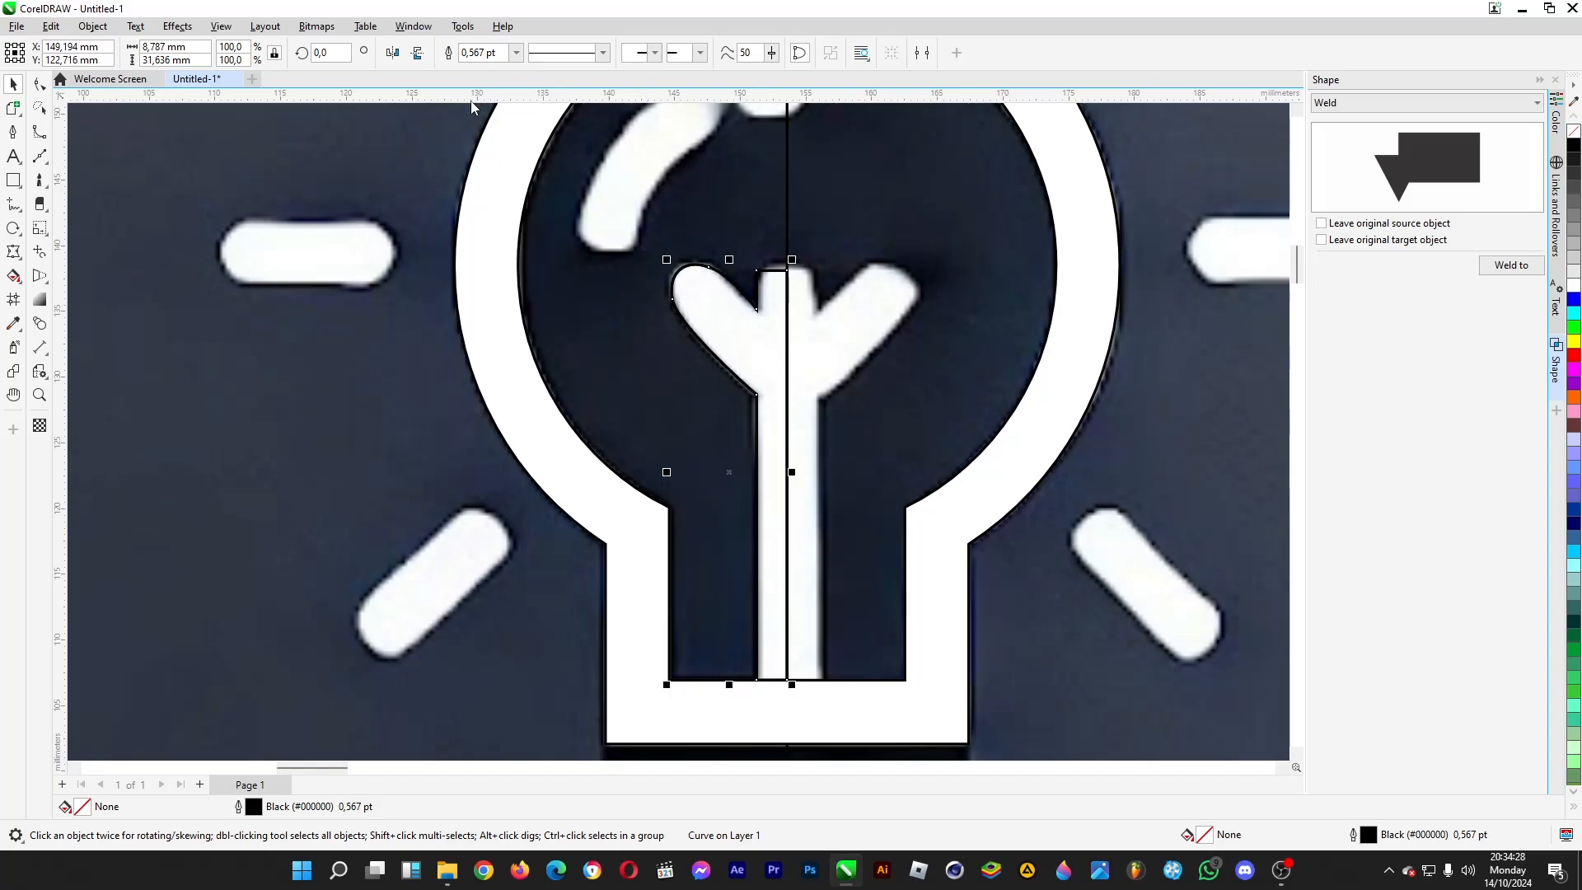
- Mirror a copy of the filament half horizontally, place it against the right side of the centre line, and weld both halves together
click(392, 54)
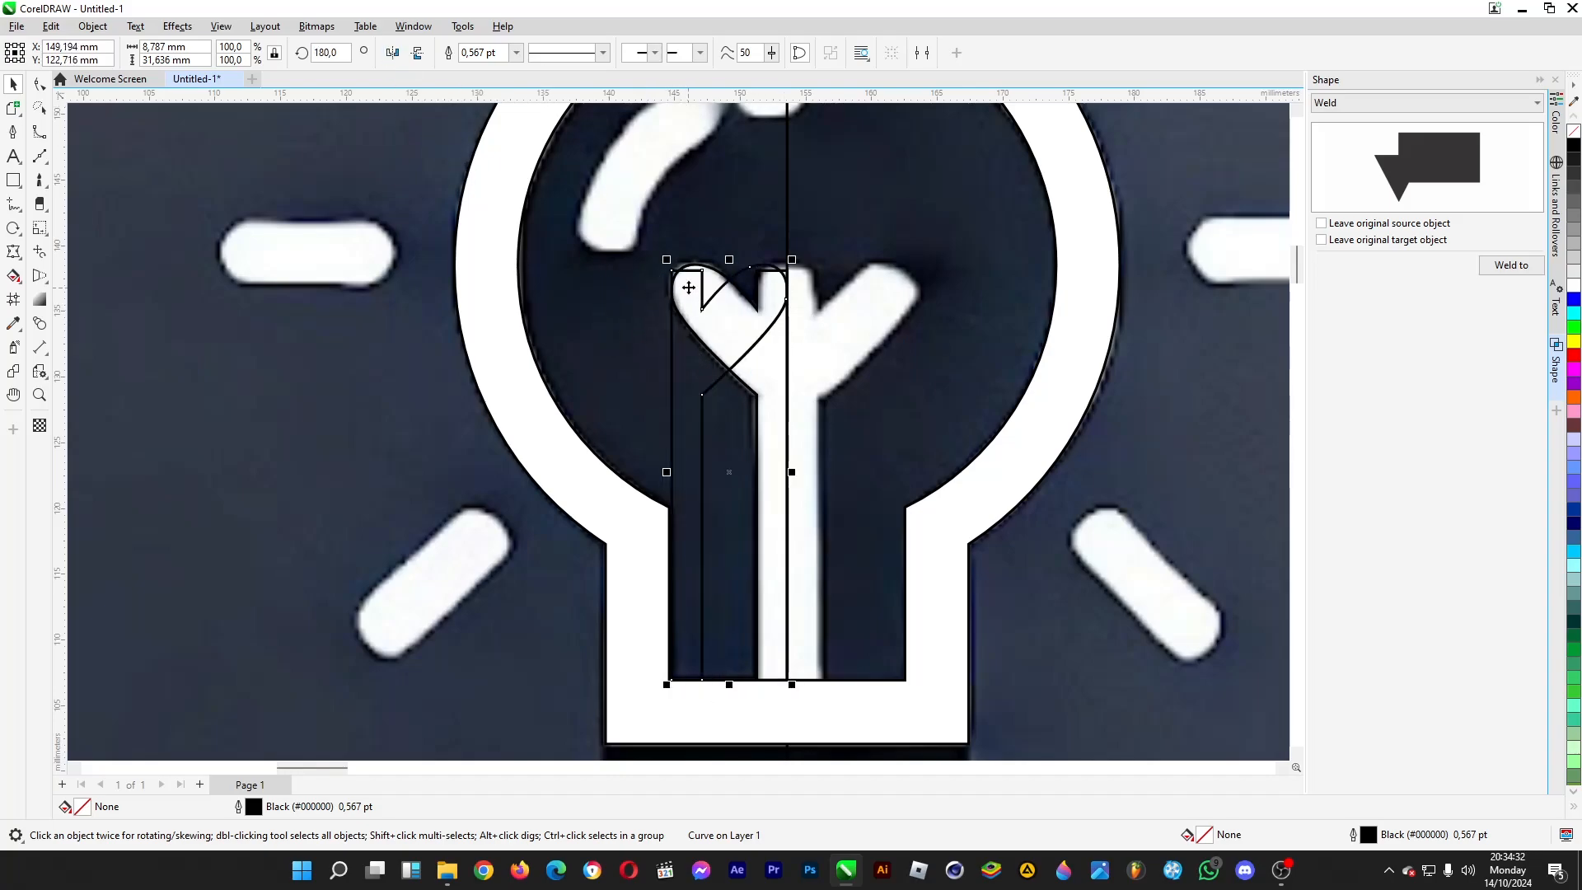
drag(690, 273, 806, 274)
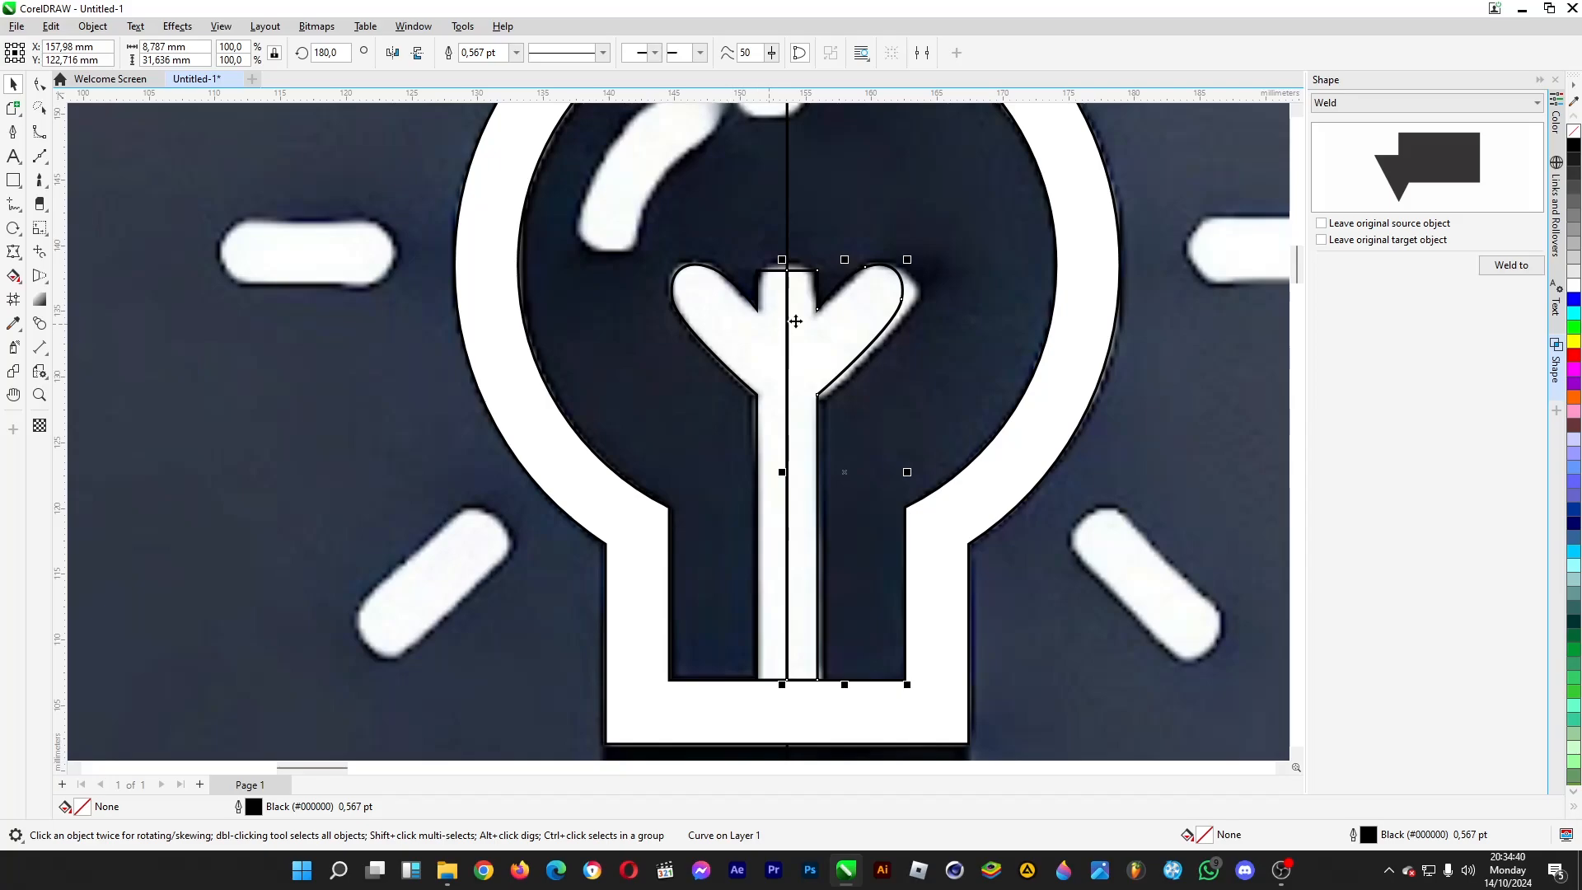
click(1500, 268)
click(770, 342)
scroll(771, 342, down, 2)
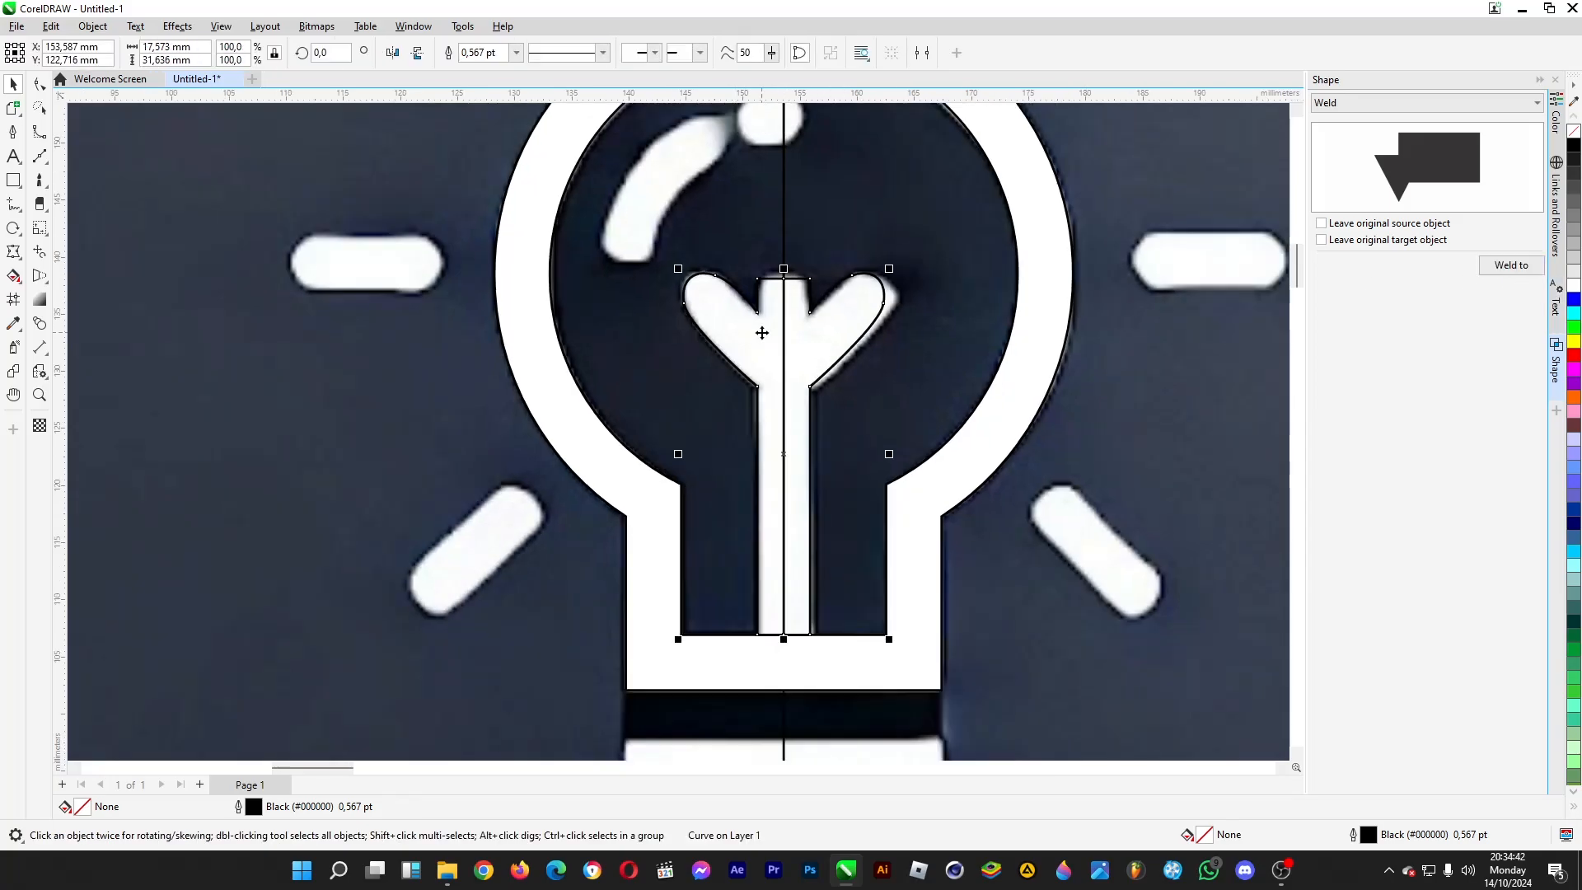
- Try moving the welded filament aside and filling it white, undoing both changes
drag(763, 329, 521, 334)
key(ctrl+z)
scroll(821, 274, down, 2)
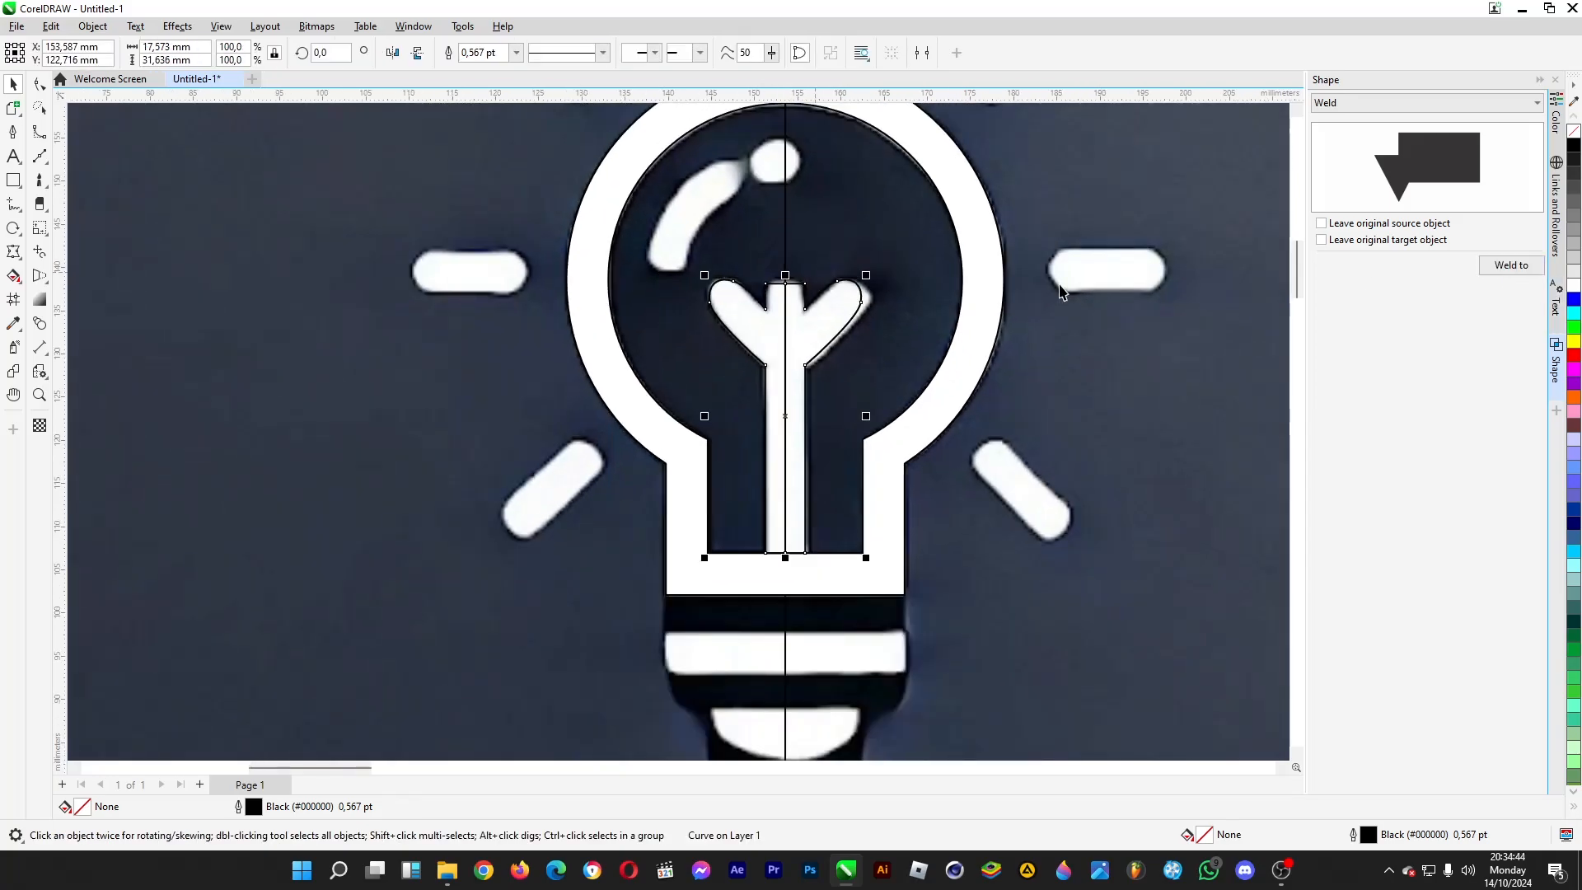
click(1573, 285)
scroll(746, 333, down, 1)
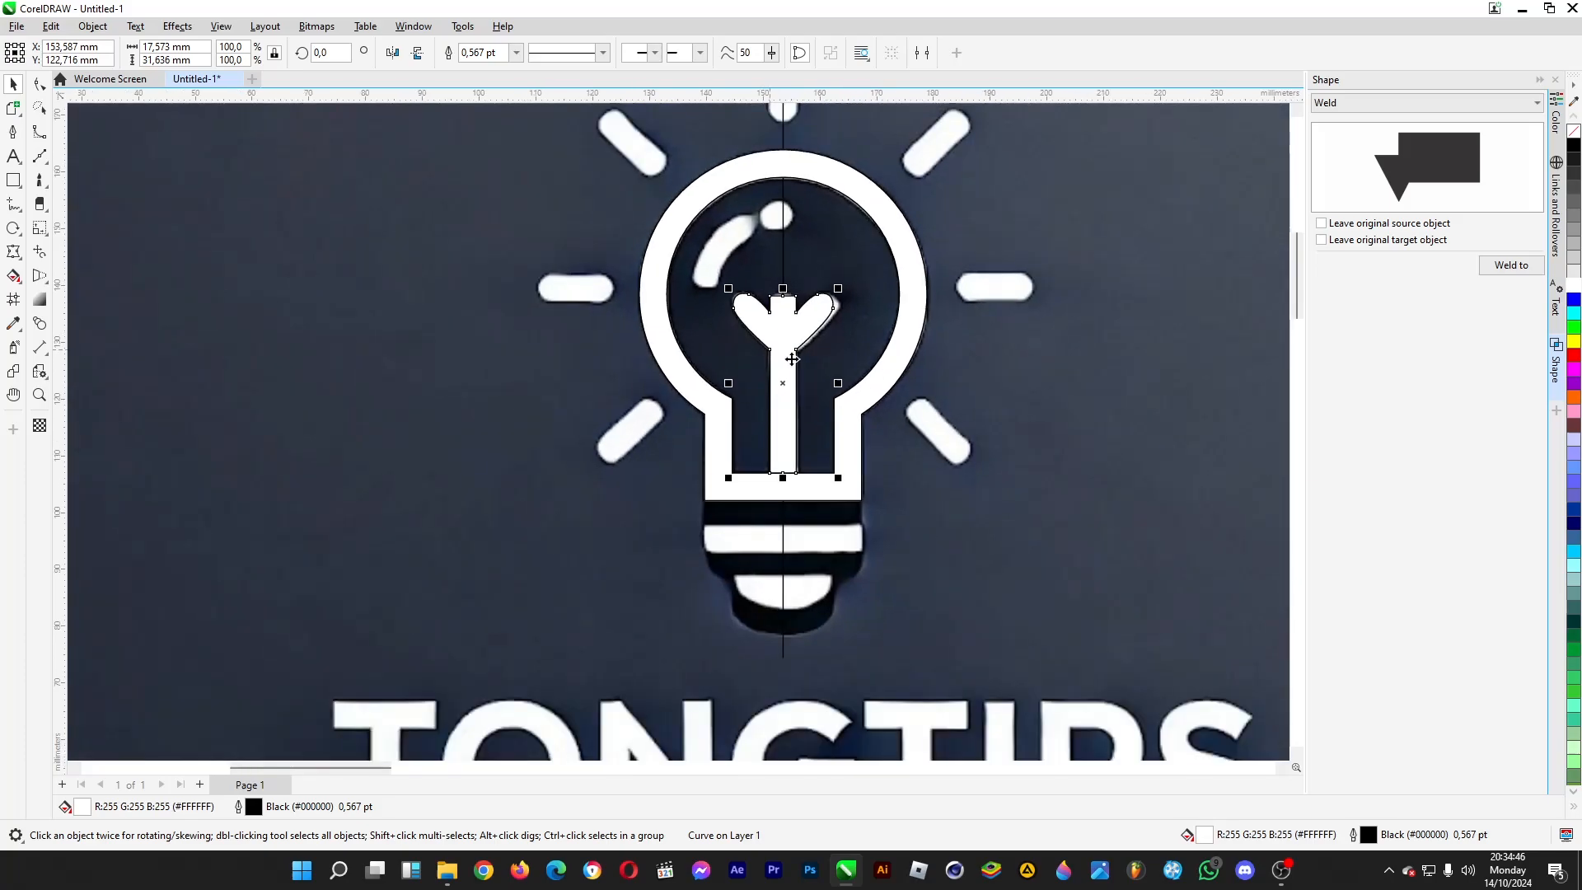
key(ctrl+z)
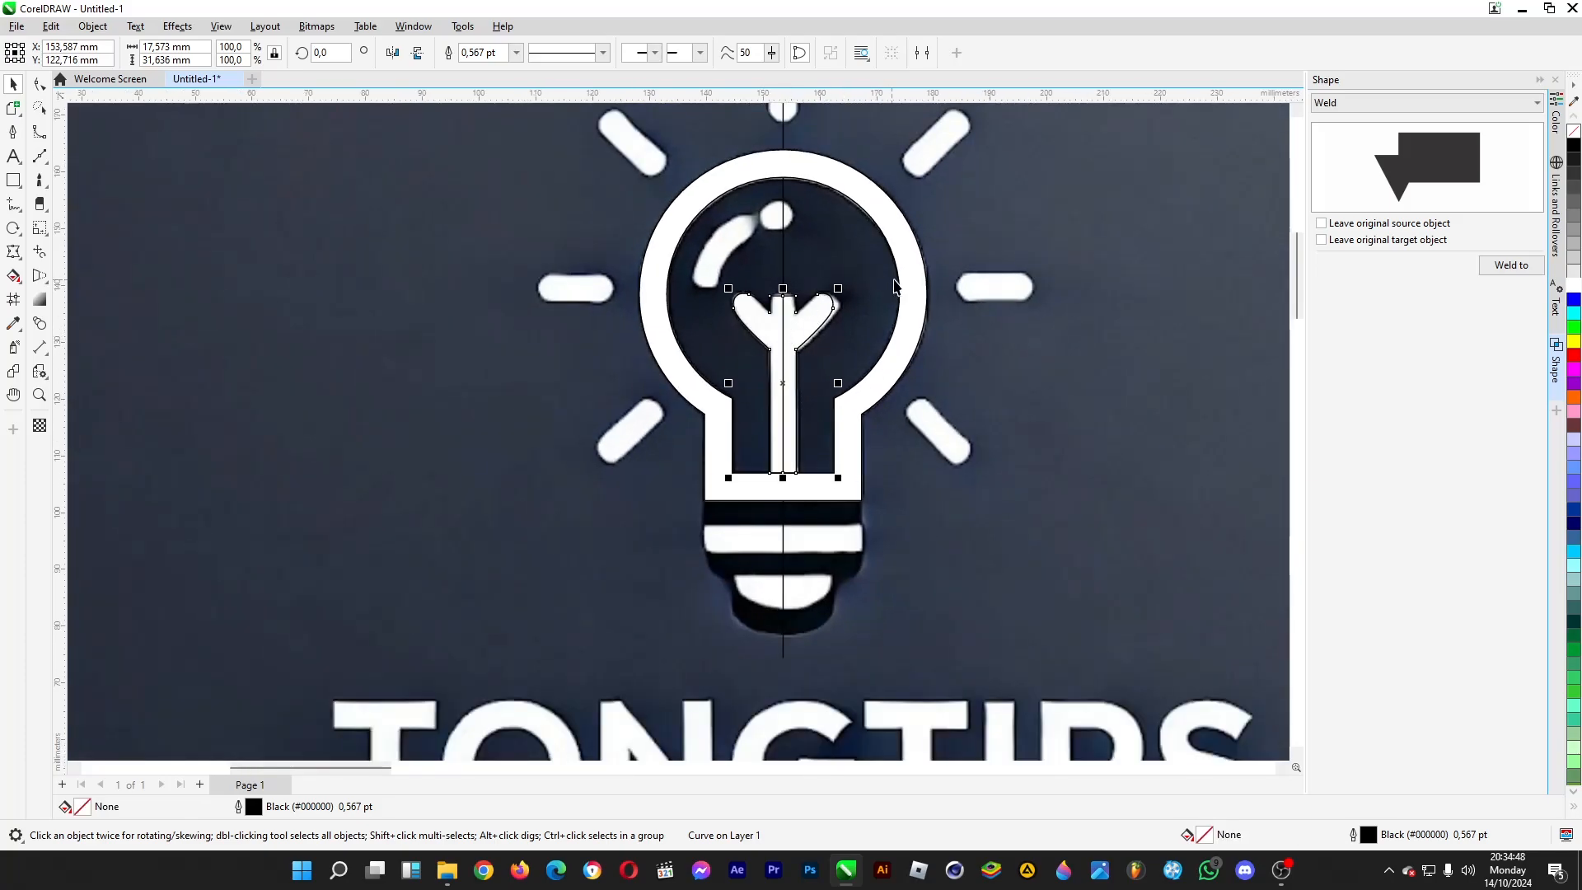
- Weld the filament to the bulb outline and fill the combined shape with blue #336699
click(1508, 266)
click(916, 358)
click(1575, 539)
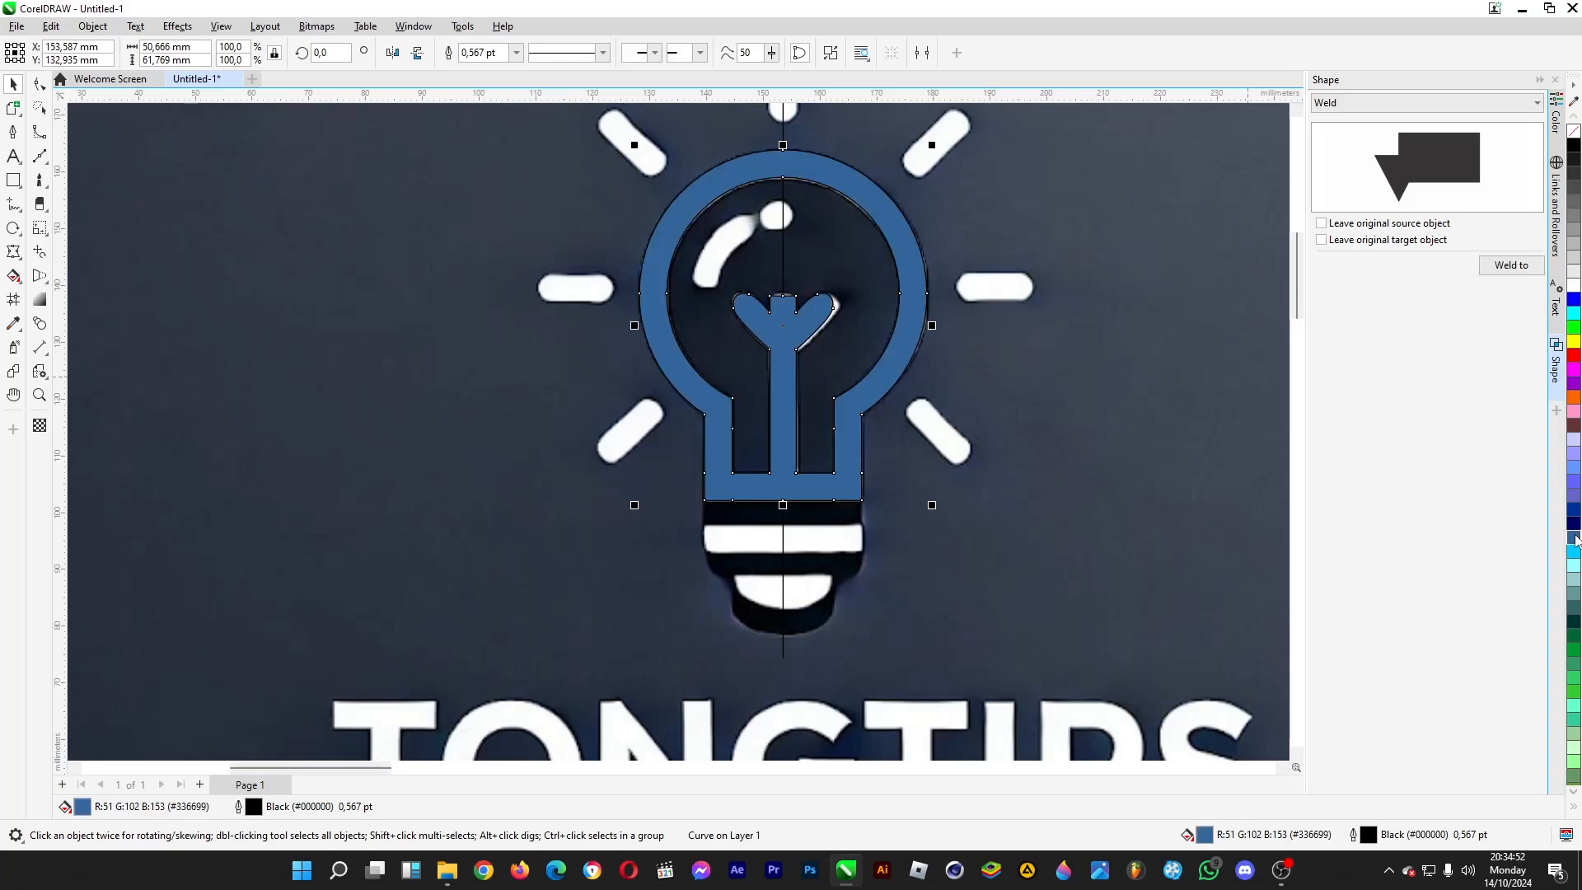
scroll(897, 532, down, 1)
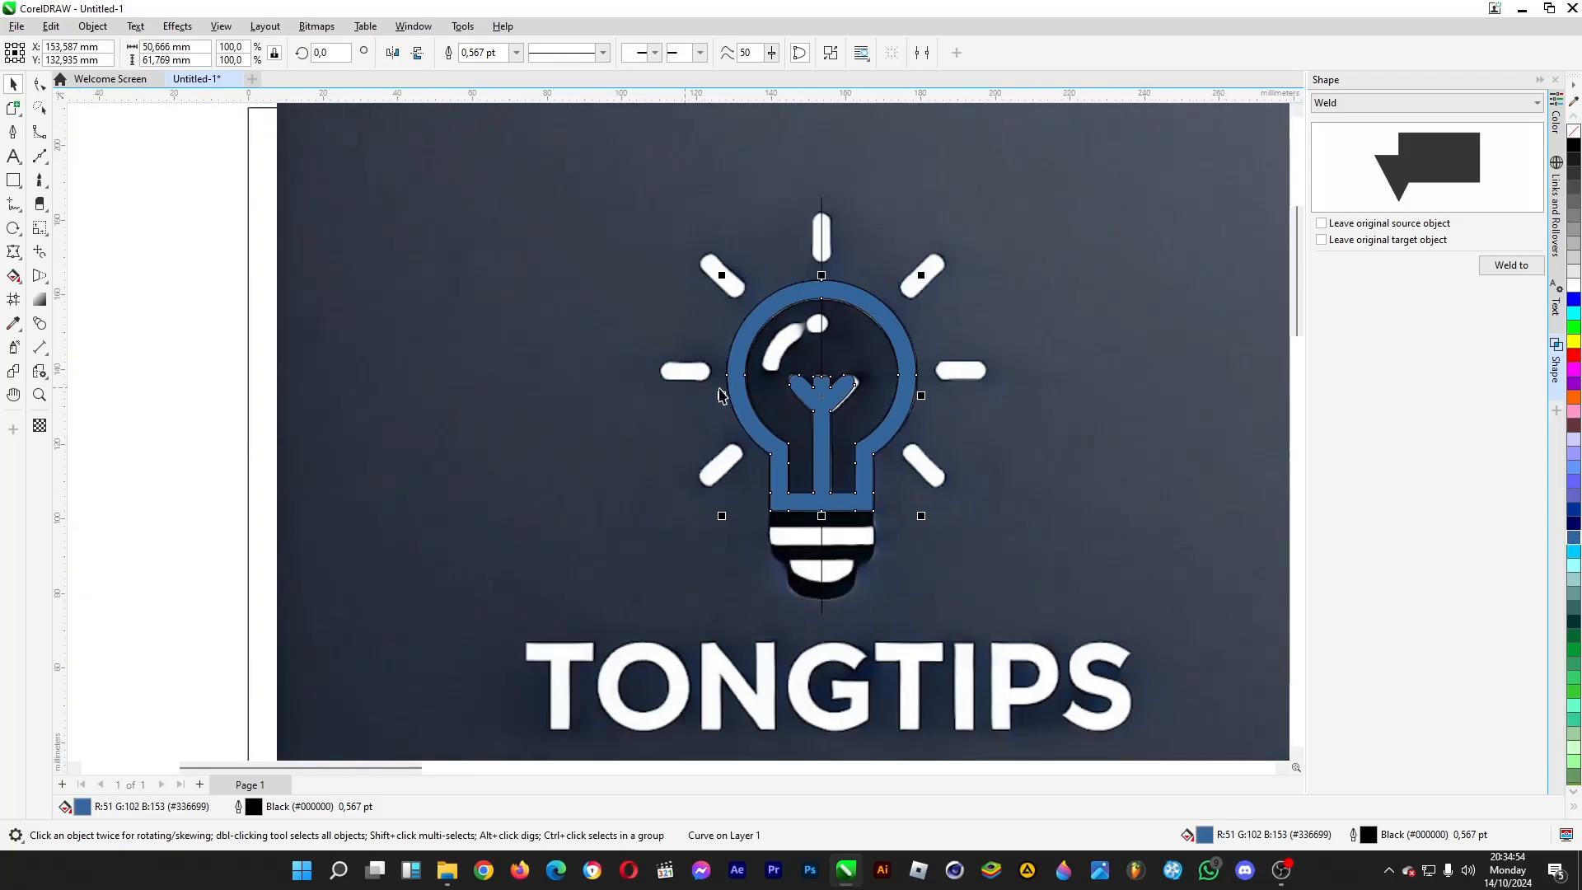
- Undo the blue fill on the welded bulb and filament shape and deselect it
key(ctrl+z)
click(185, 560)
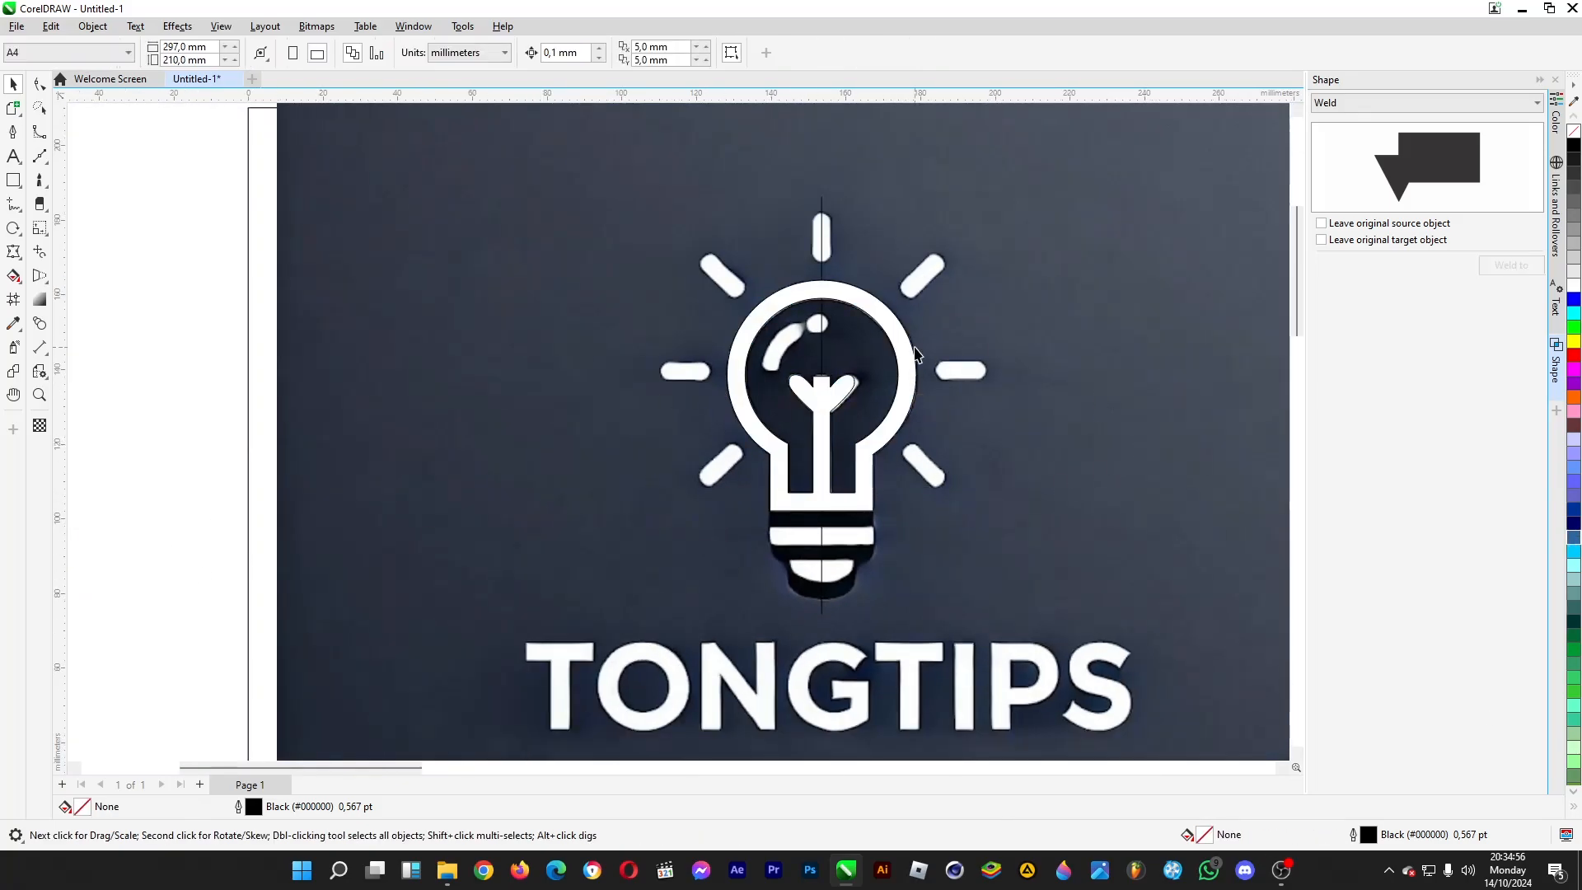
- Draw a rectangle about 27.6 by 4.8 mm over the white band below the bulb's neck, symmetric about the centre line
scroll(917, 354, up, 1)
scroll(862, 636, up, 1)
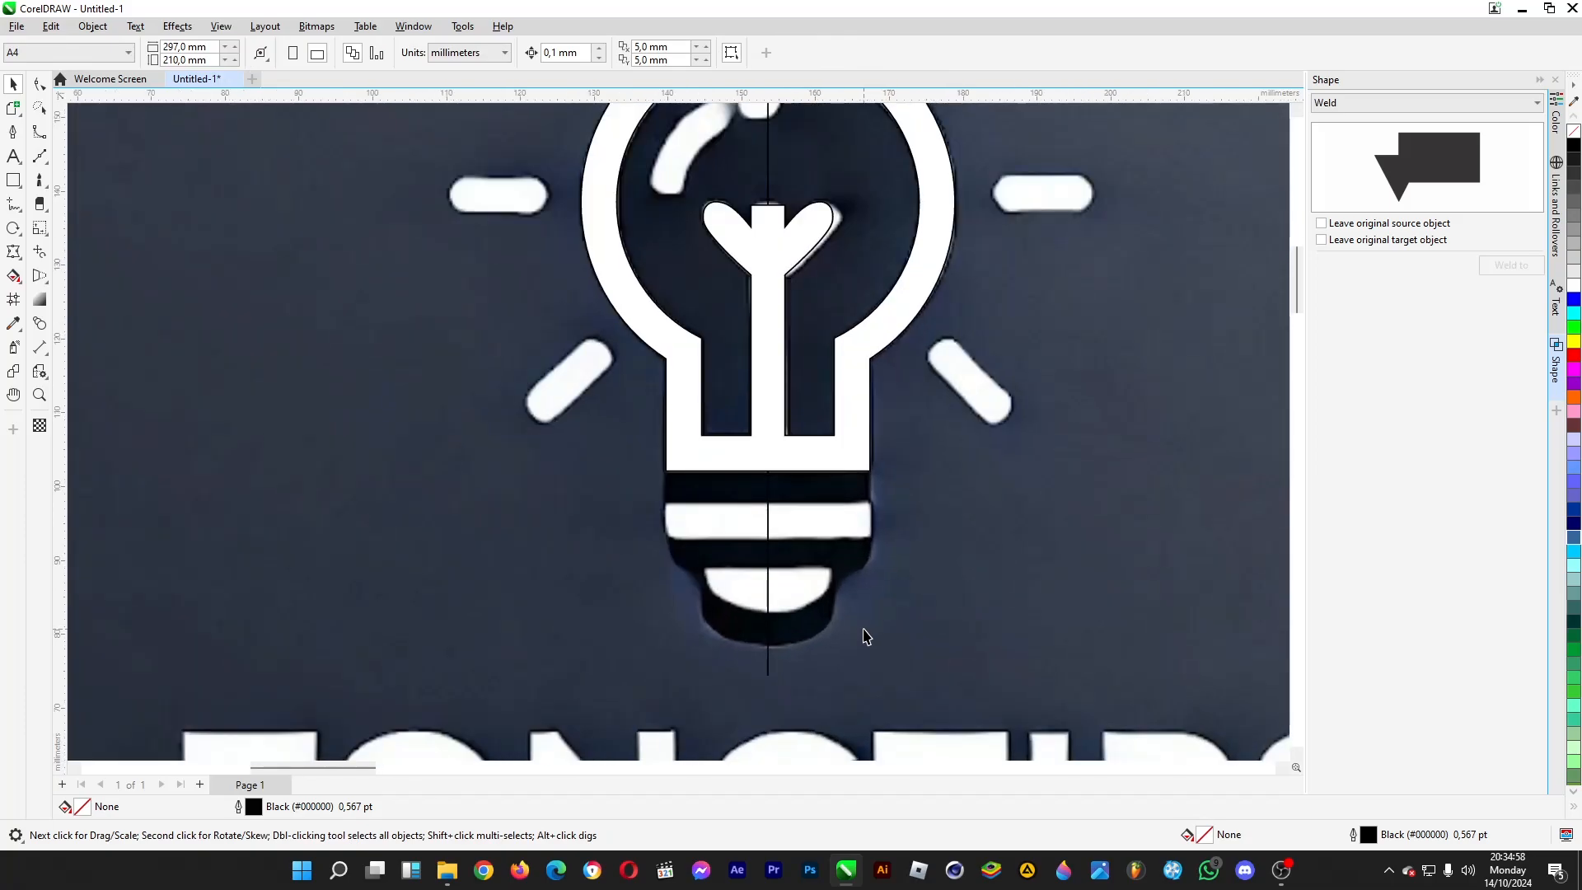
click(12, 183)
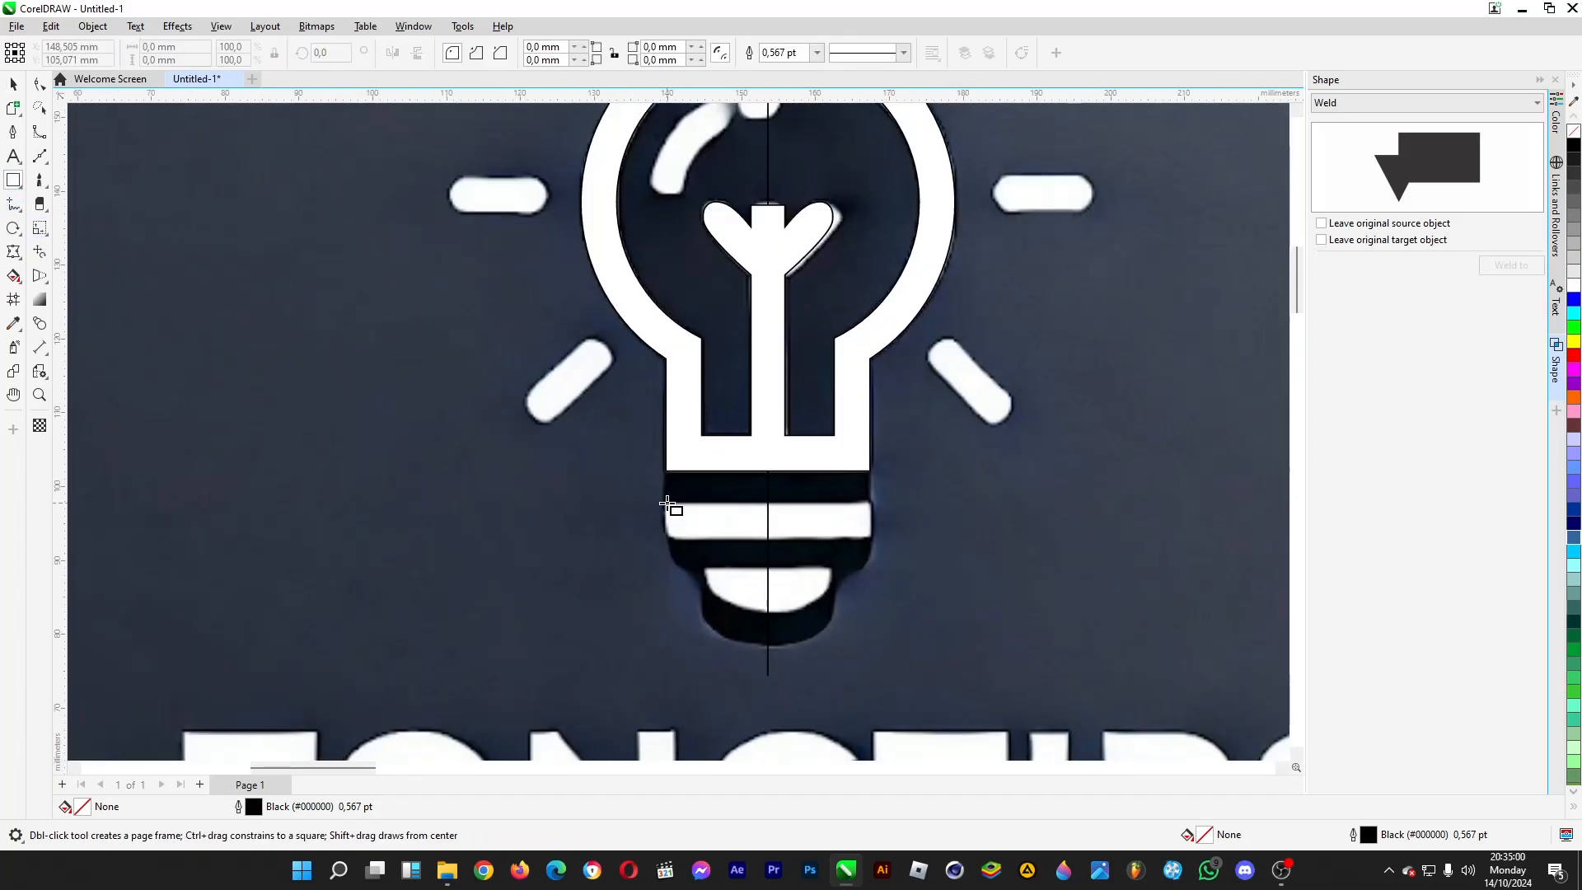
drag(666, 472, 767, 538)
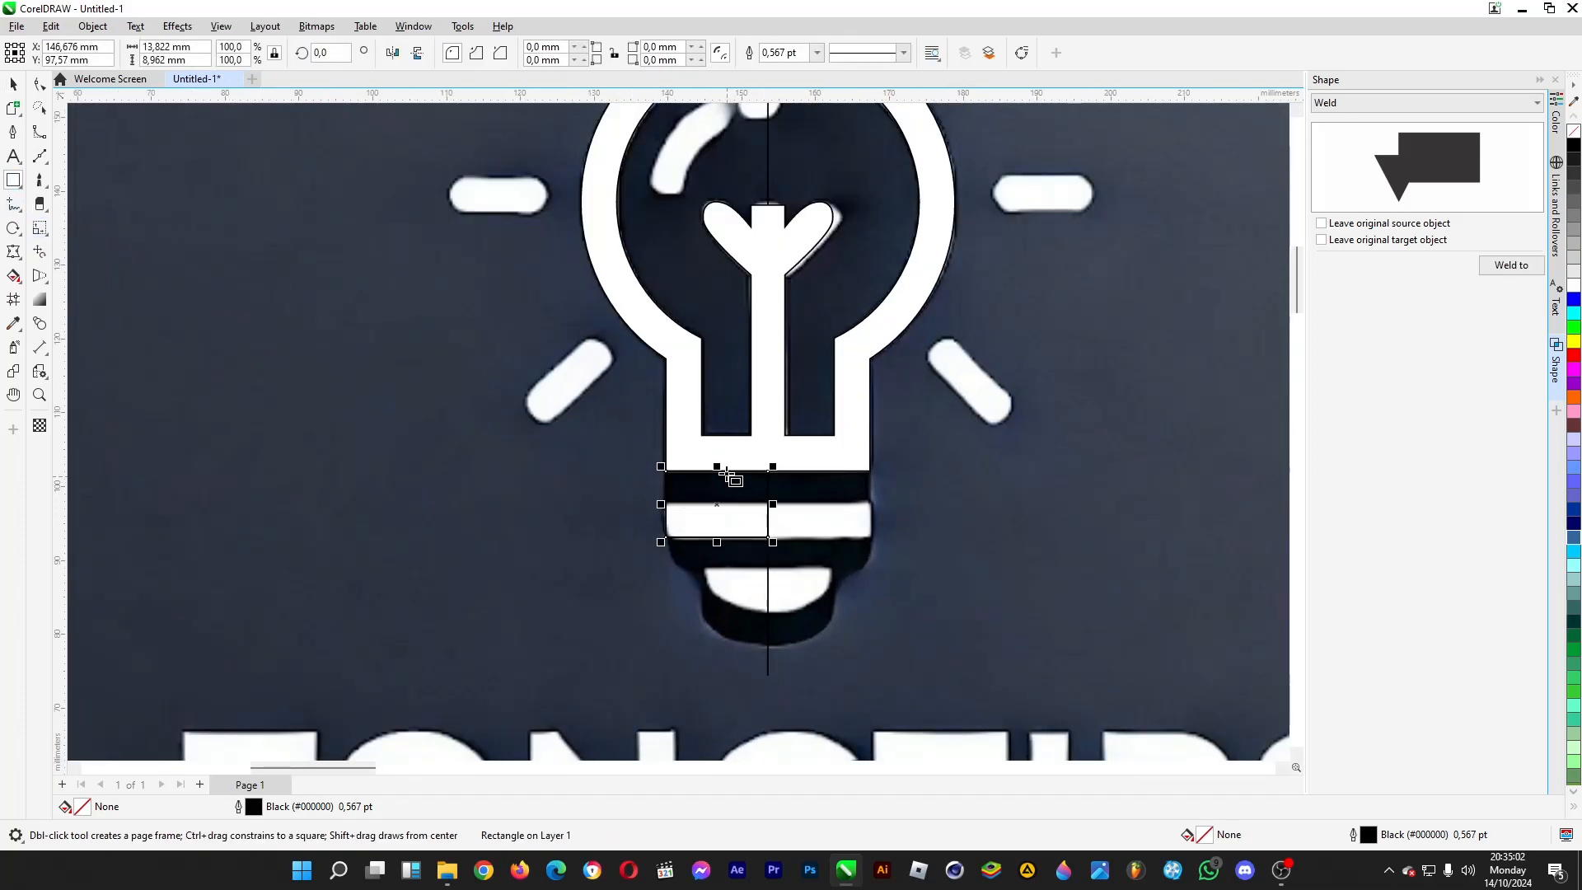
drag(723, 472, 808, 496)
click(12, 86)
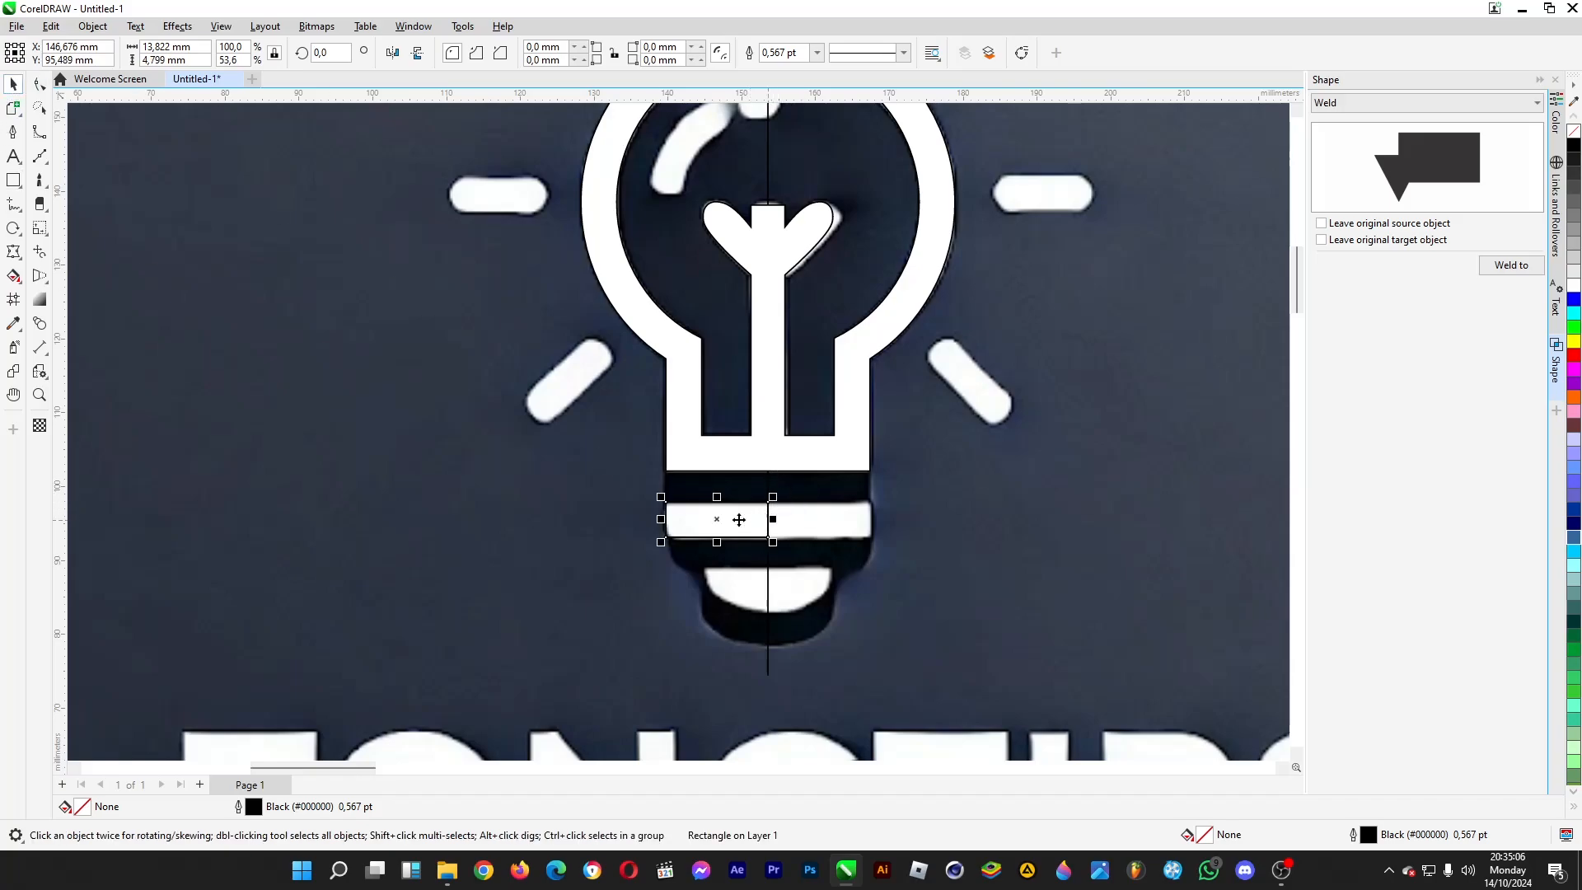
drag(772, 519, 871, 473)
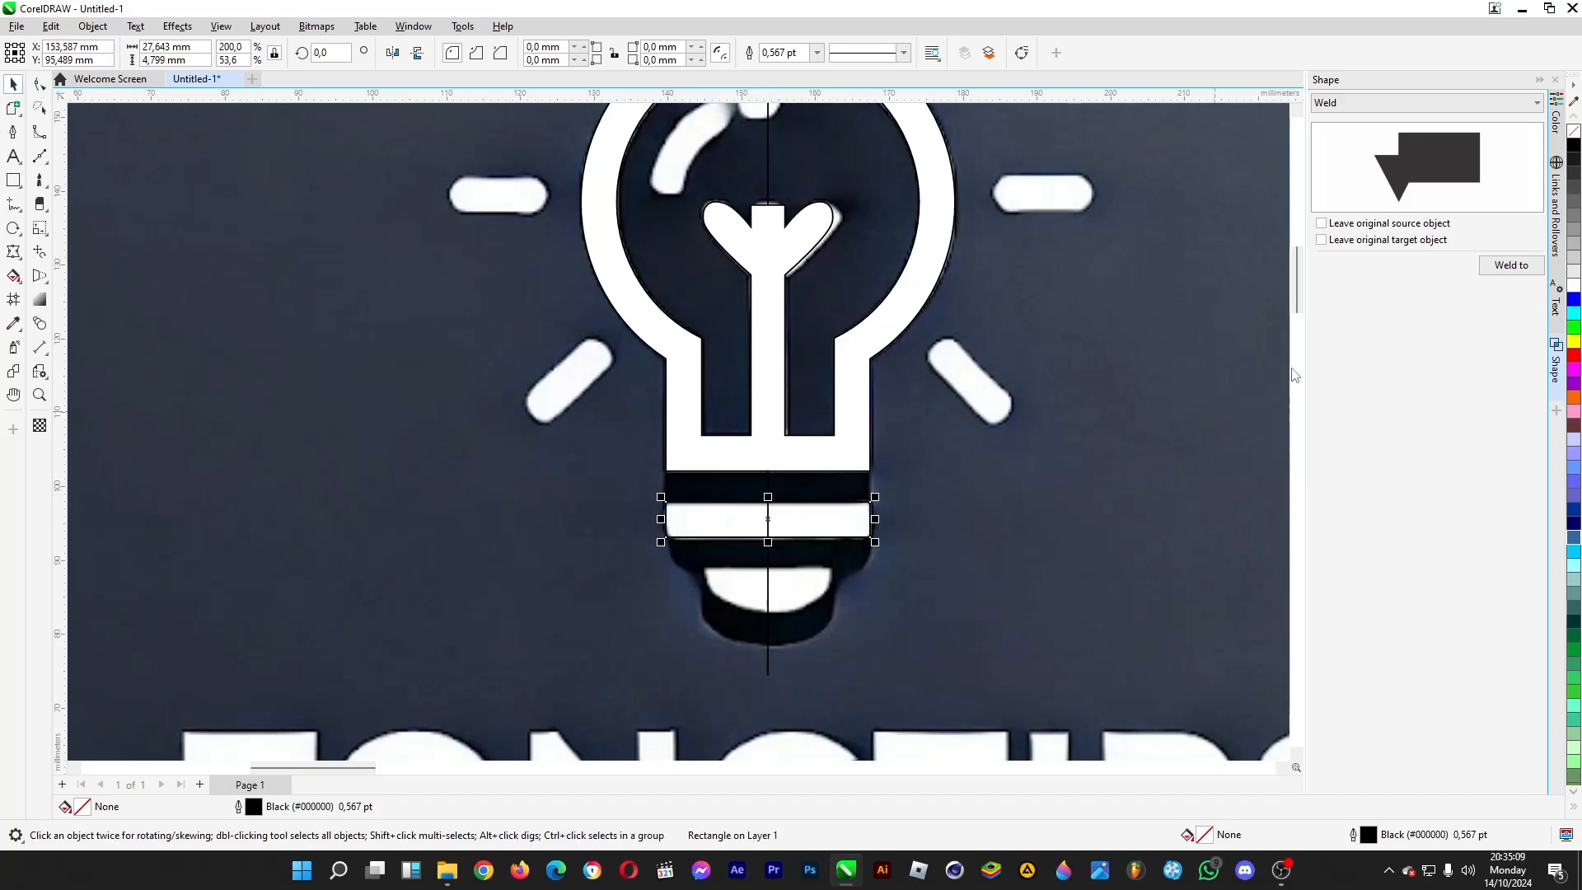
- Weld the band rectangle to the bulb shape, and check the merged shape by moving it aside and undoing the move
click(1501, 274)
click(833, 460)
drag(828, 454, 1137, 514)
scroll(1208, 458, down, 5)
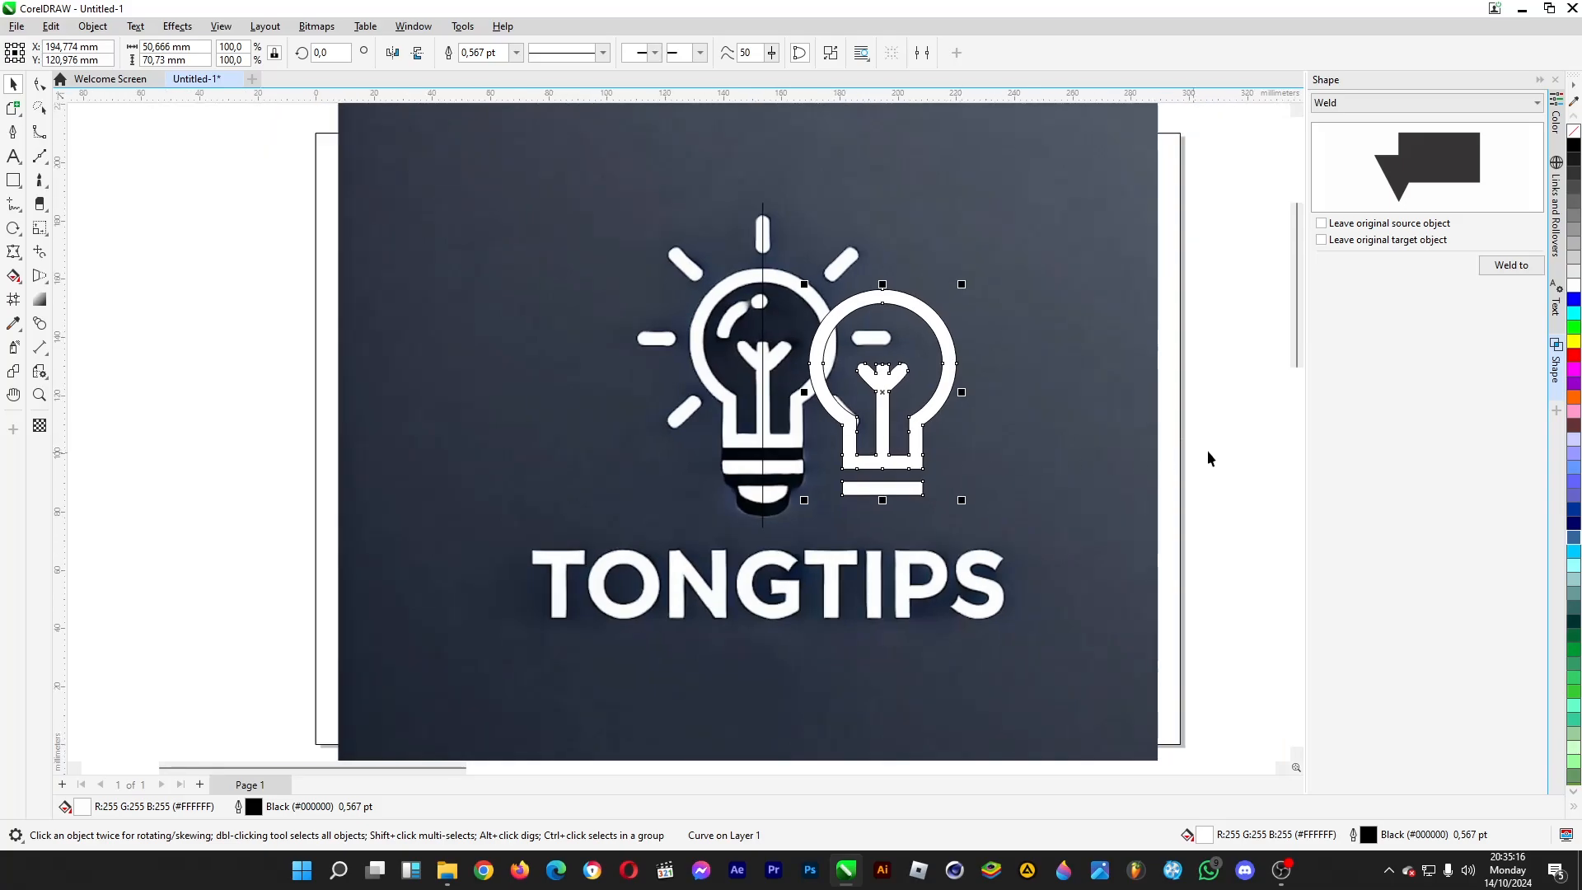
click(1207, 453)
key(ctrl+z)
click(1197, 468)
- Trace the left half of the rounded base cap as a closed Bézier shape about 8.6 by 6 mm, ending at the centre line
scroll(747, 480, up, 2)
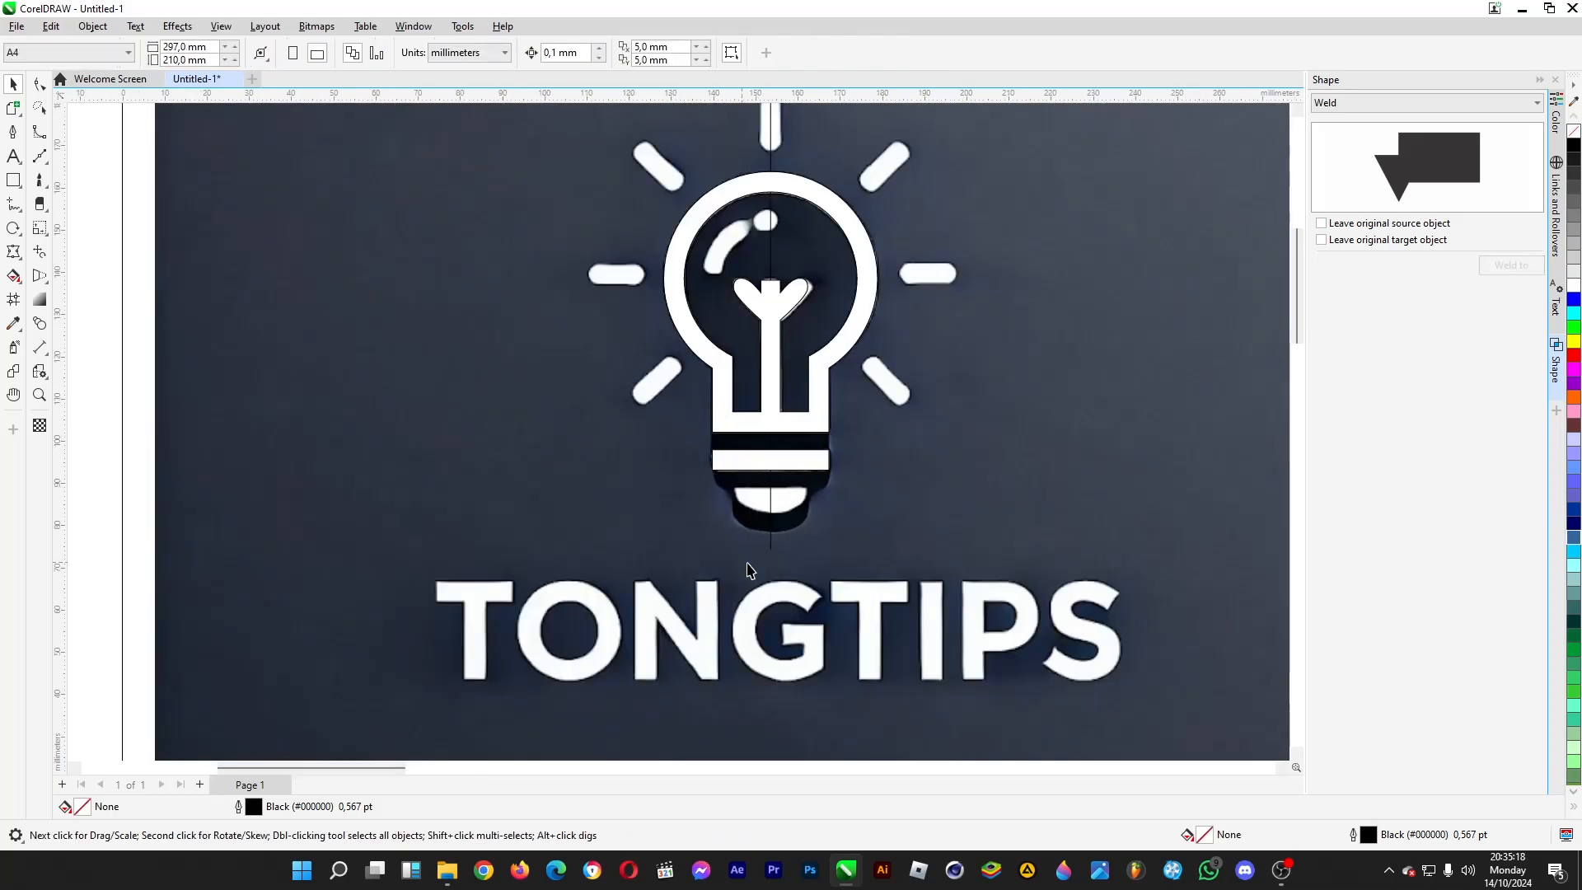
scroll(749, 569, up, 5)
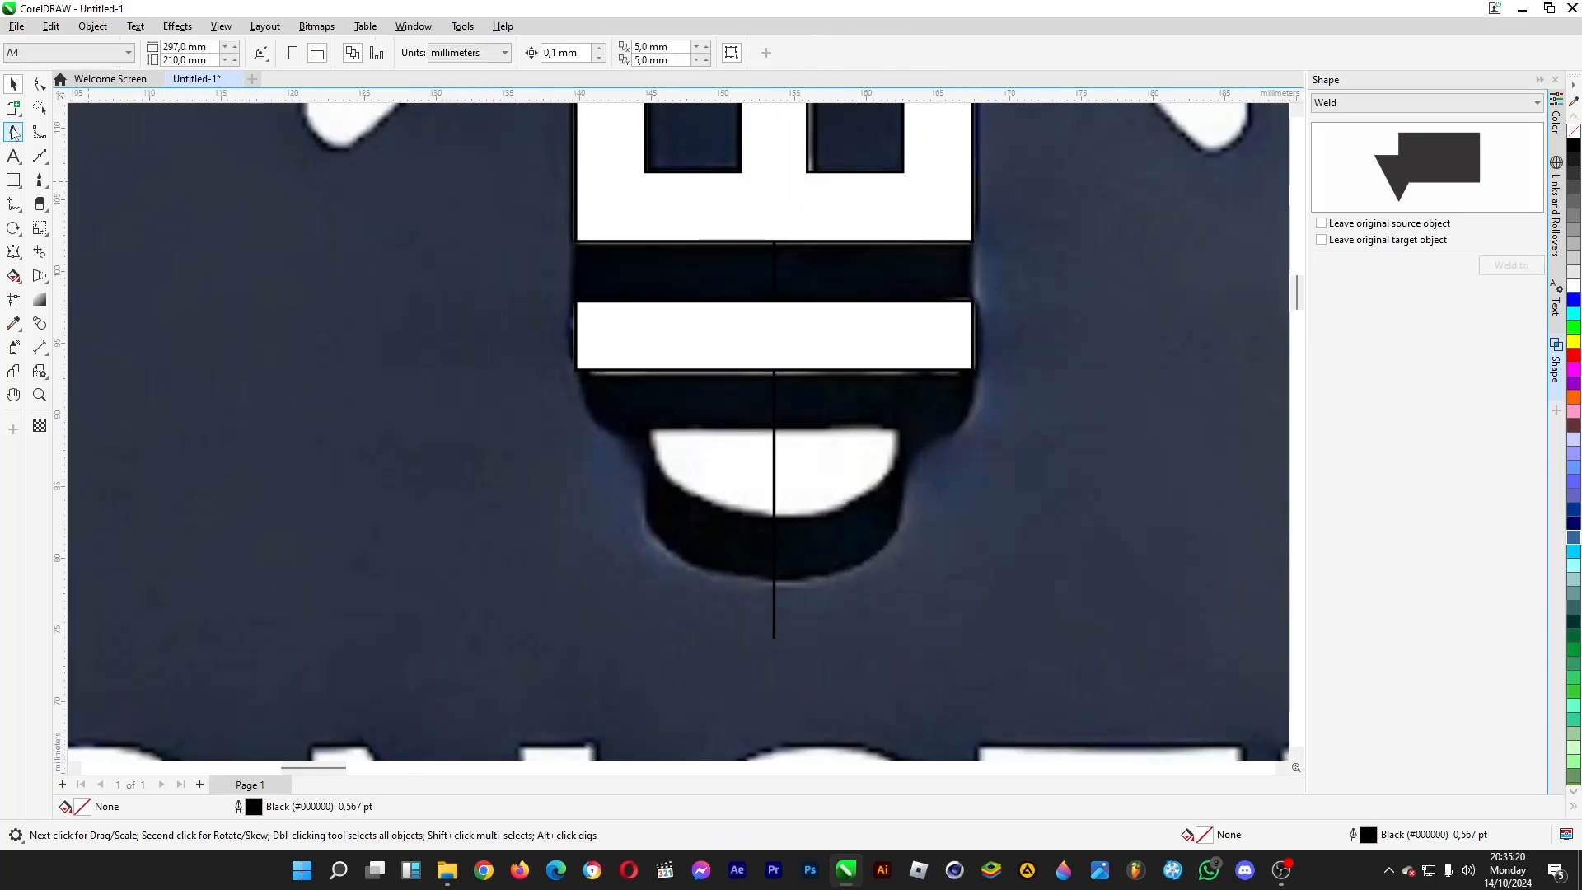
click(40, 155)
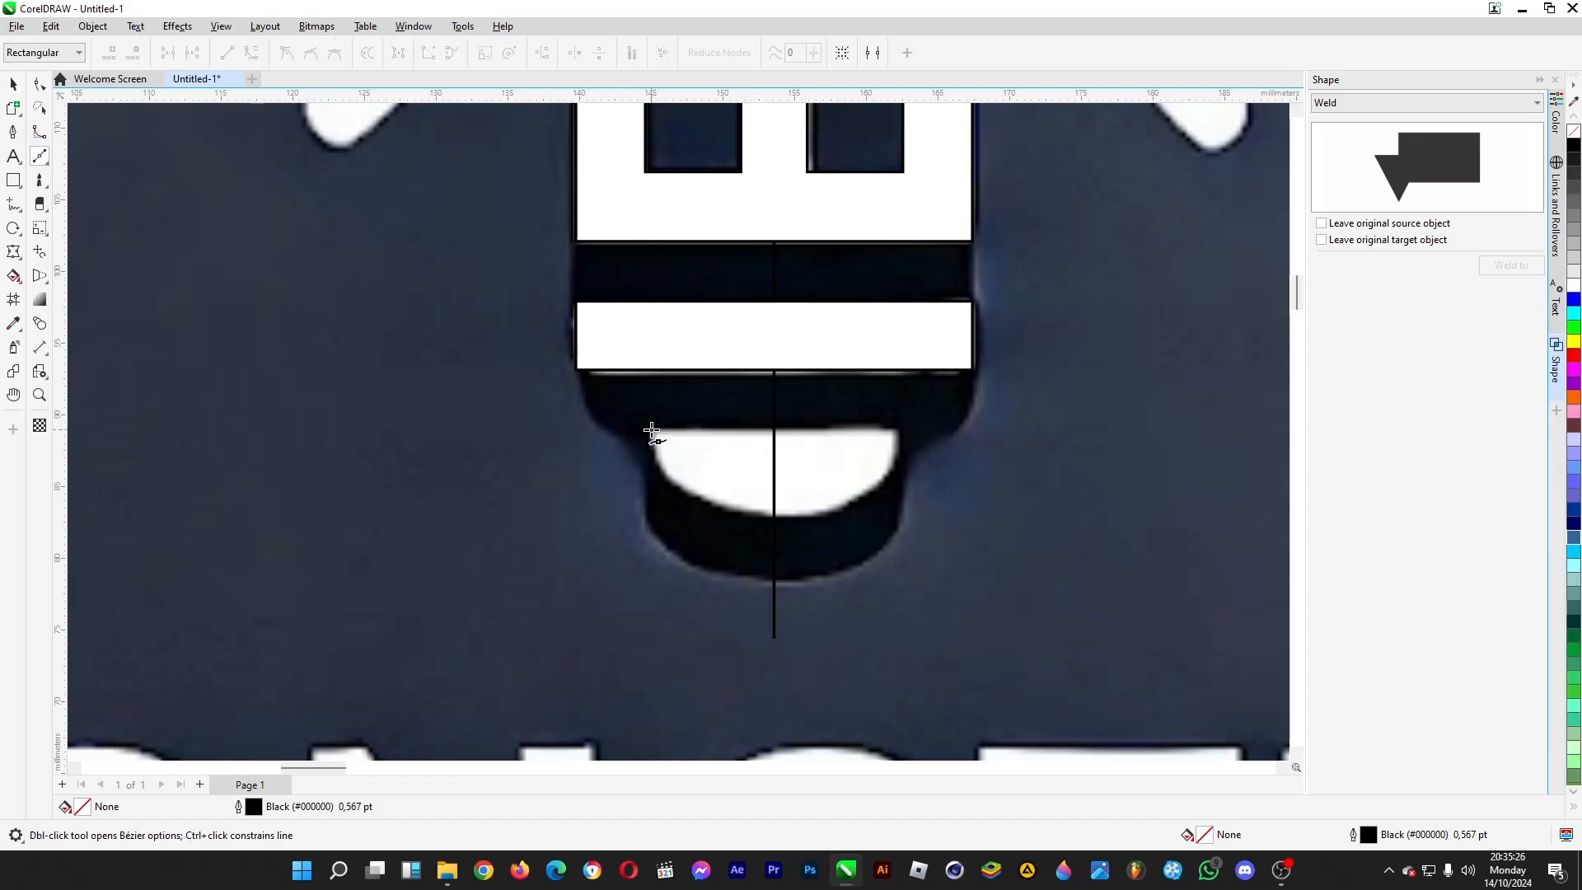
click(651, 430)
click(774, 429)
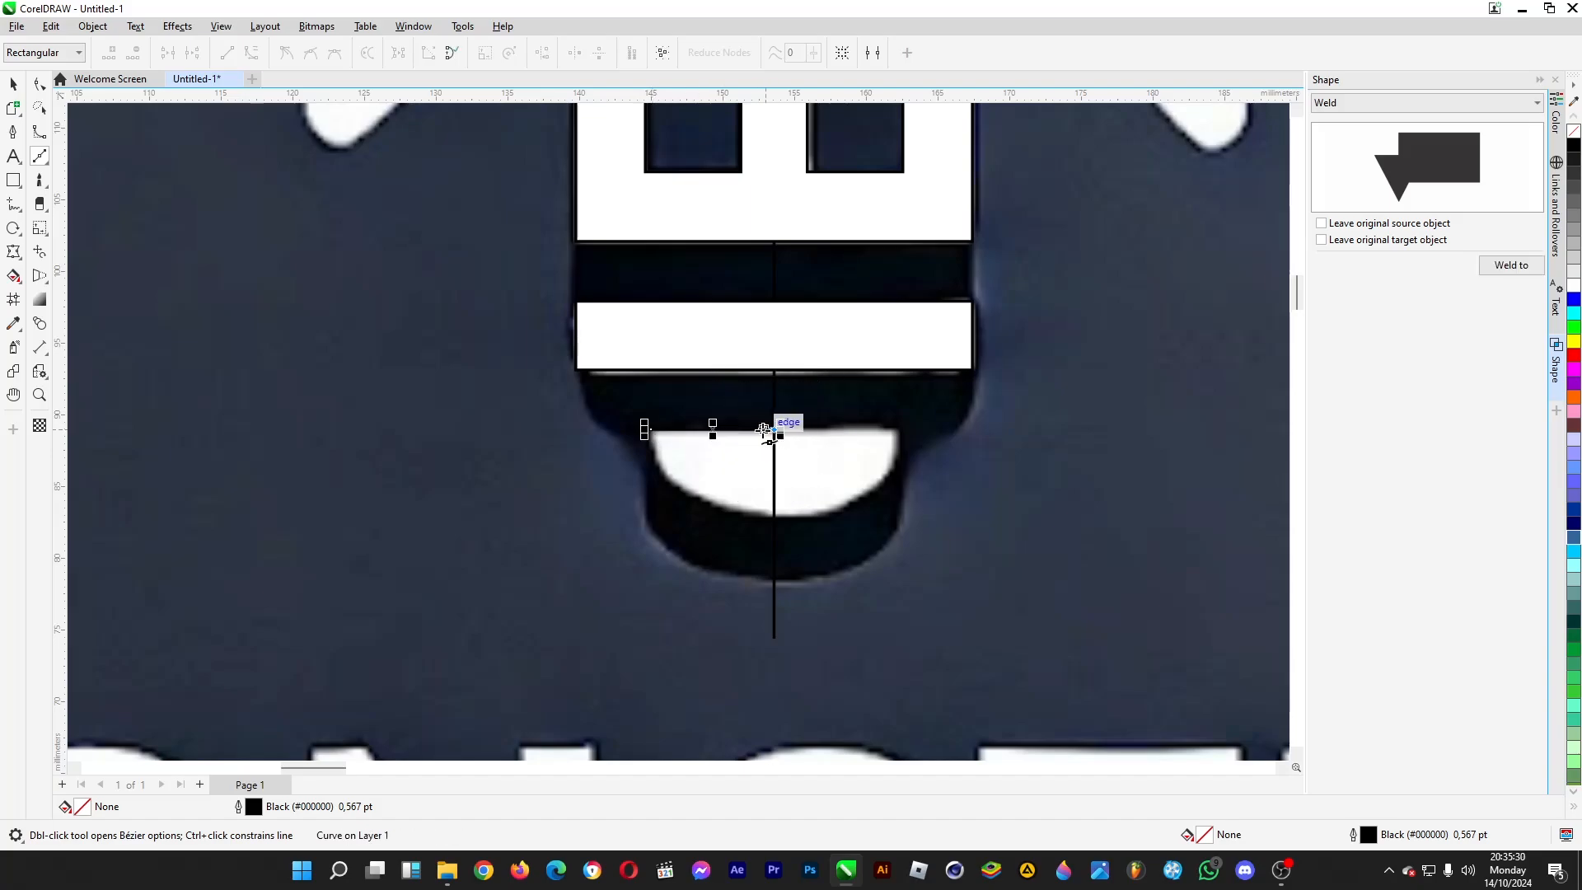
click(773, 516)
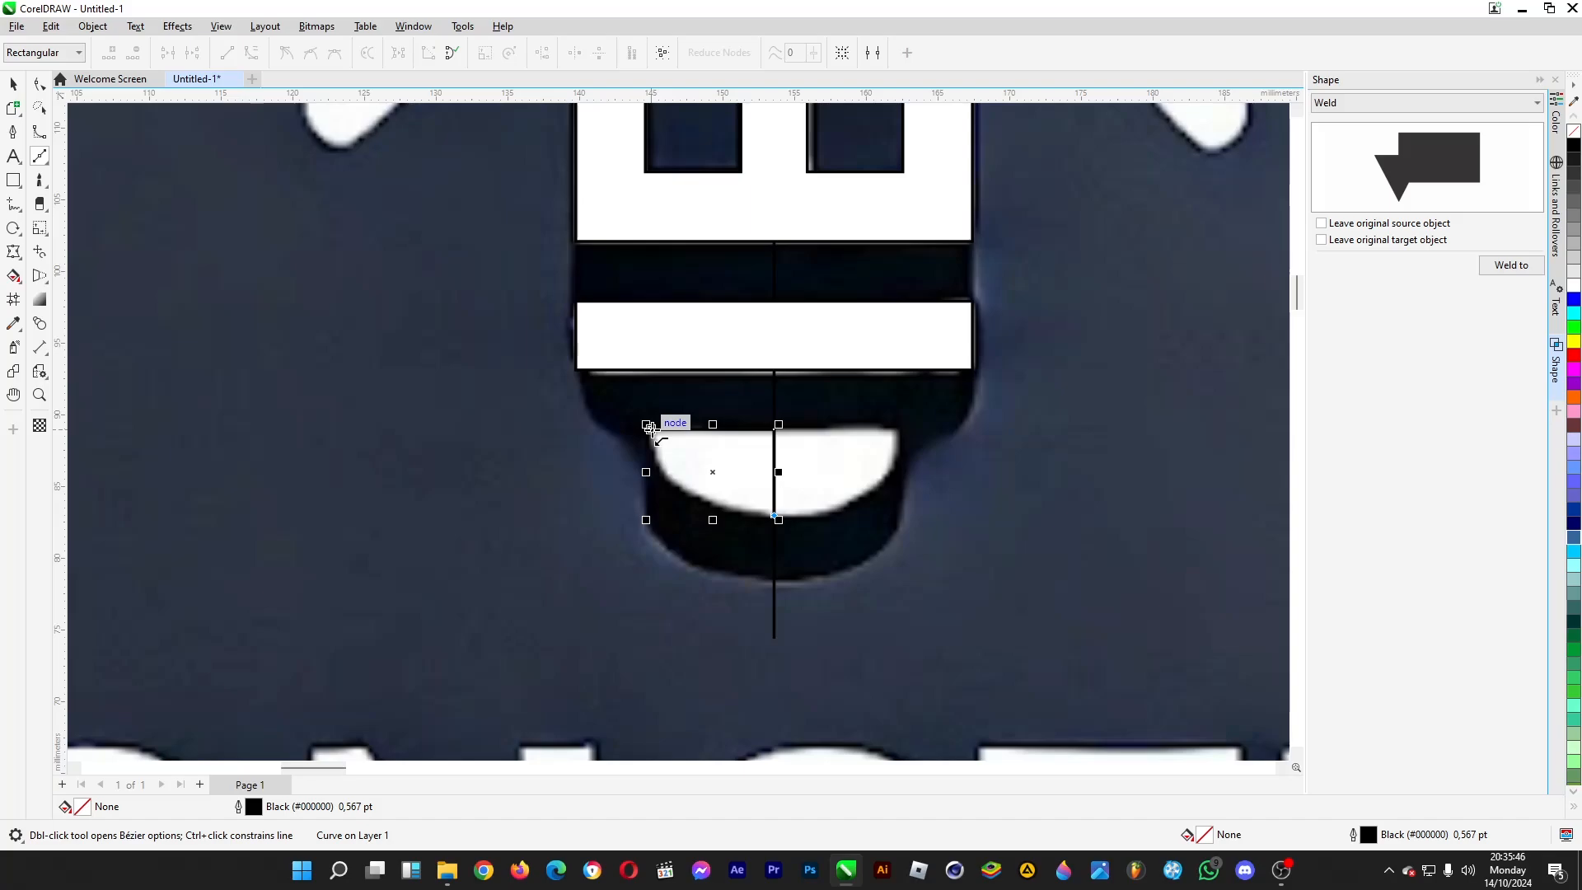
drag(650, 427, 650, 517)
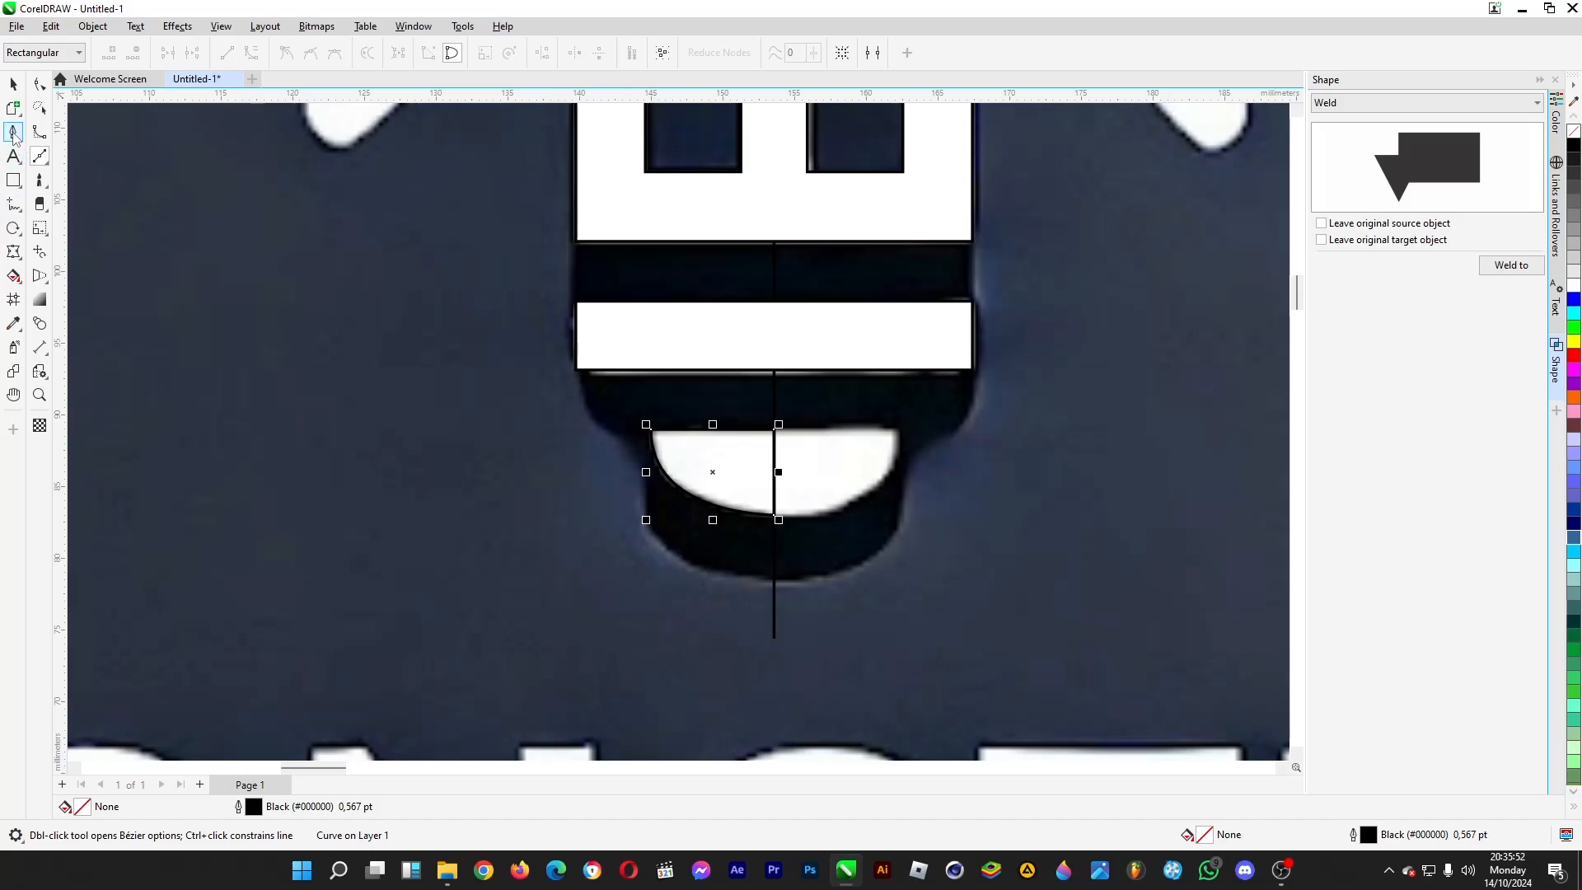
- Mirror a copy of the cap half horizontally, place it against the right side of the centre line, and weld both halves together
click(12, 84)
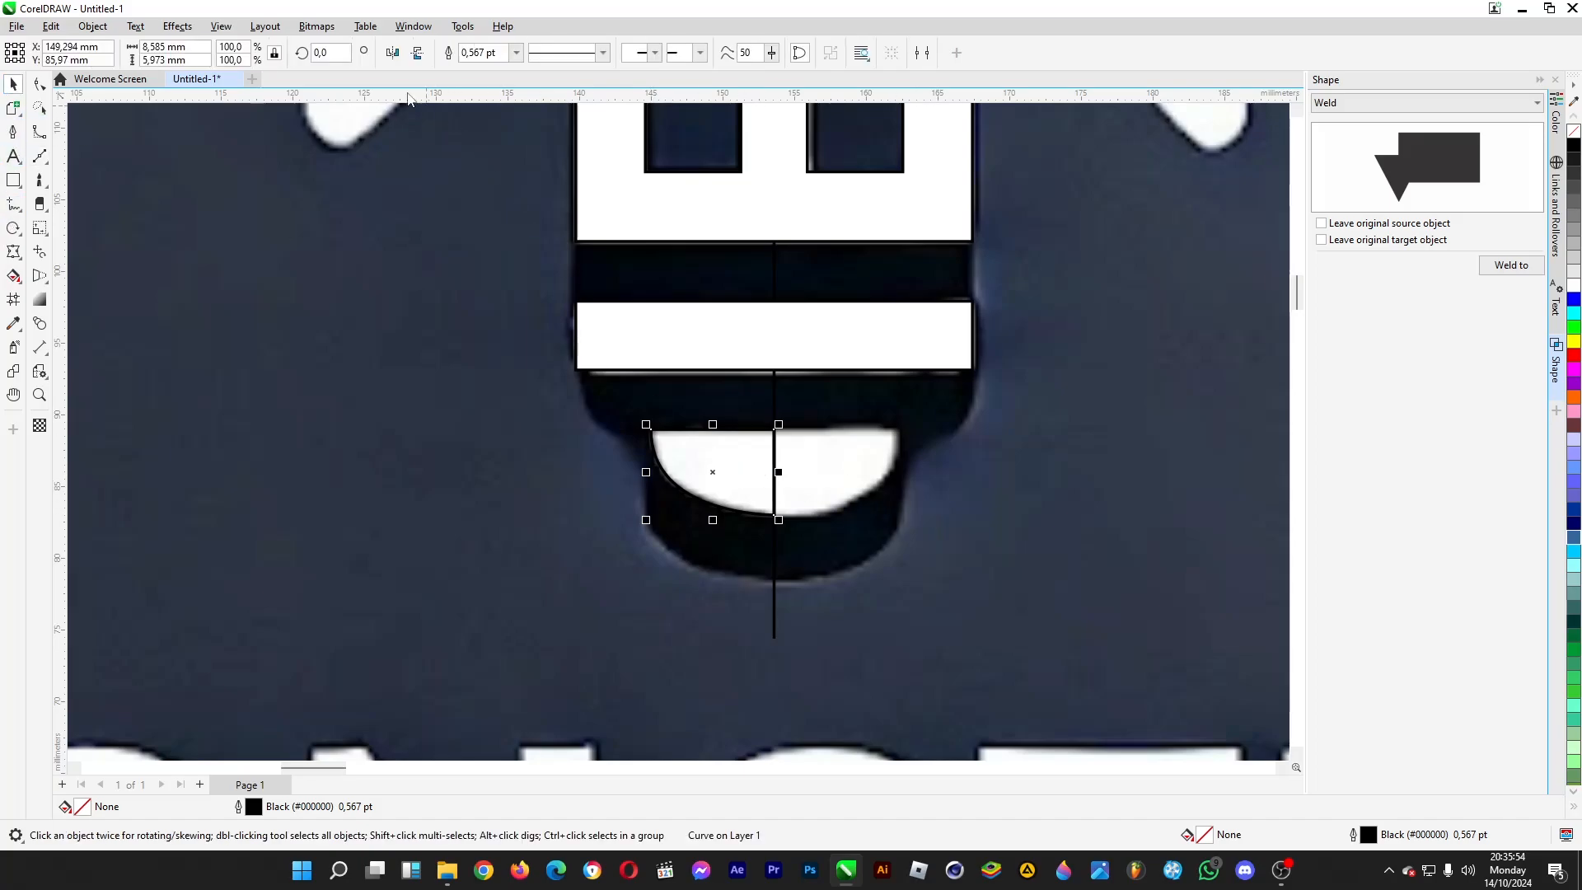
click(393, 54)
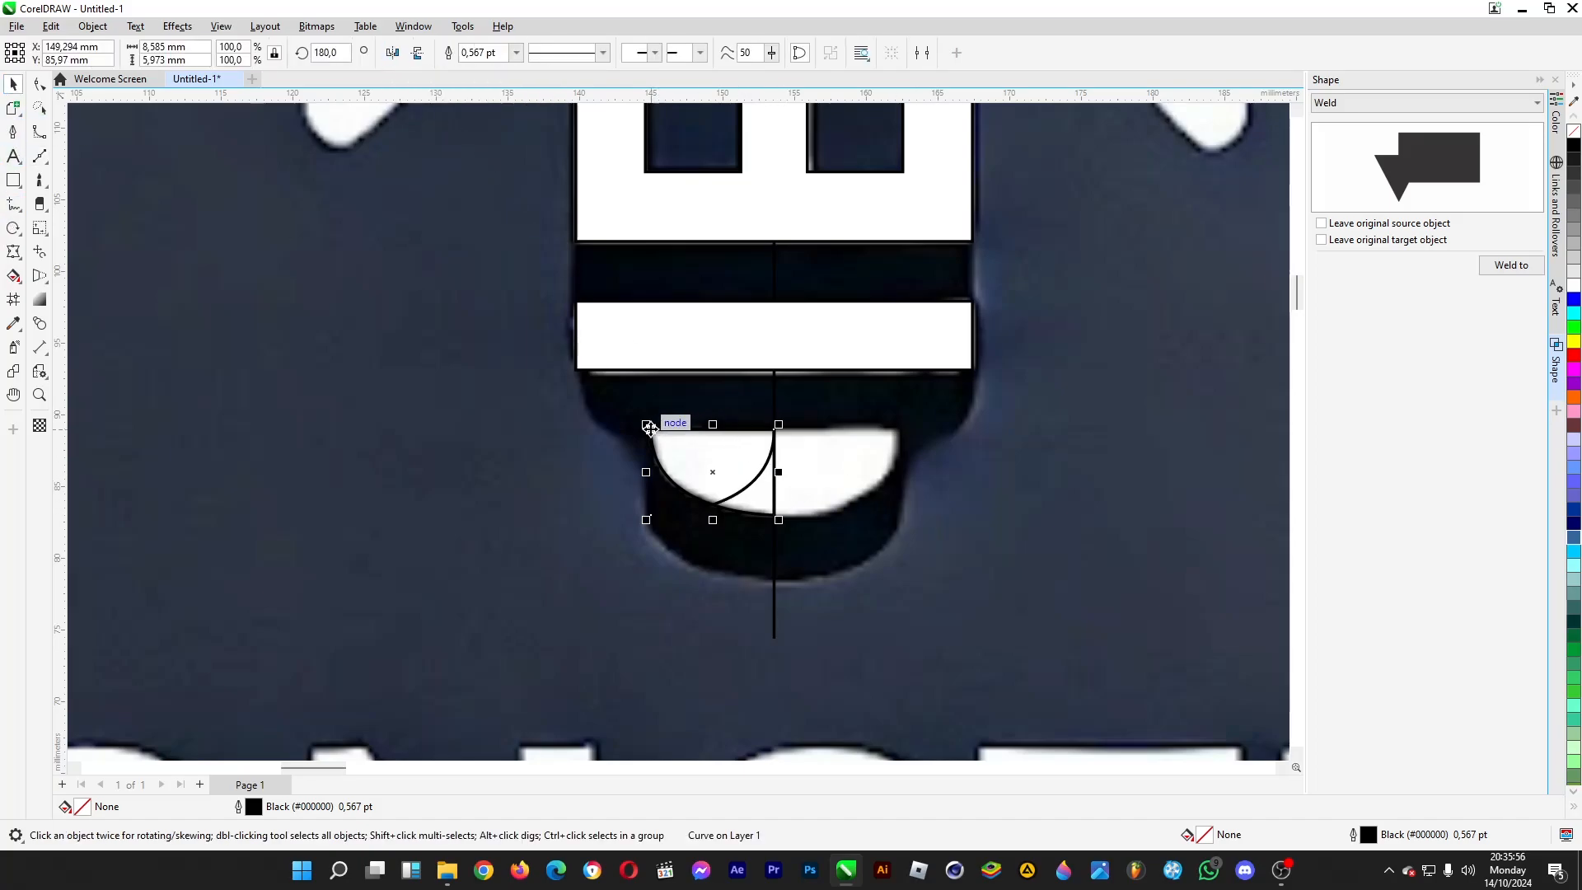
drag(657, 428, 776, 429)
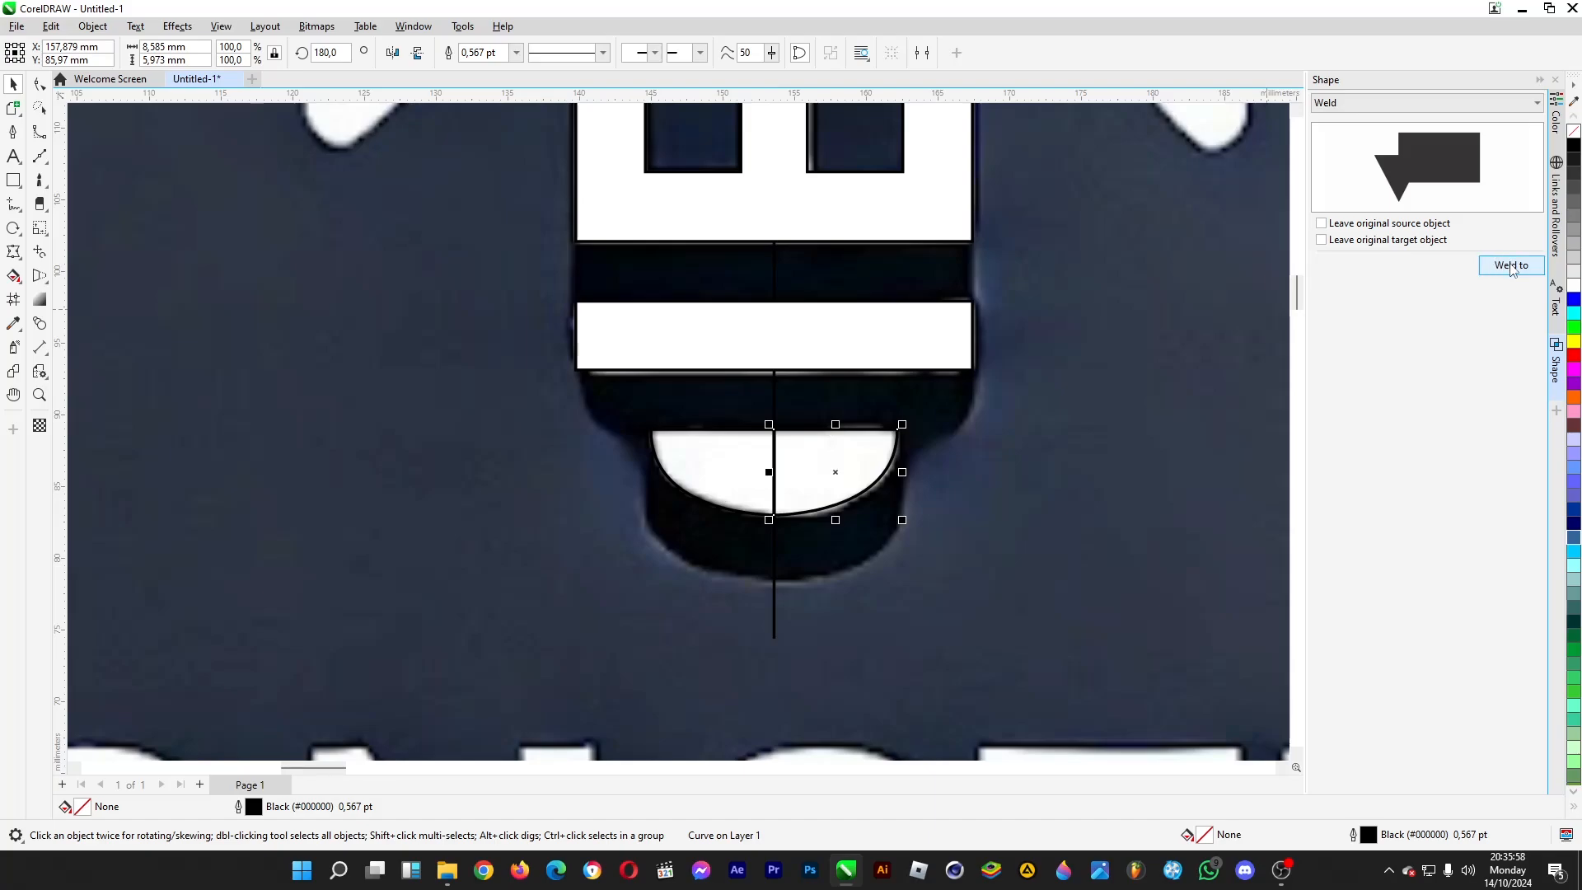
click(1512, 265)
click(715, 474)
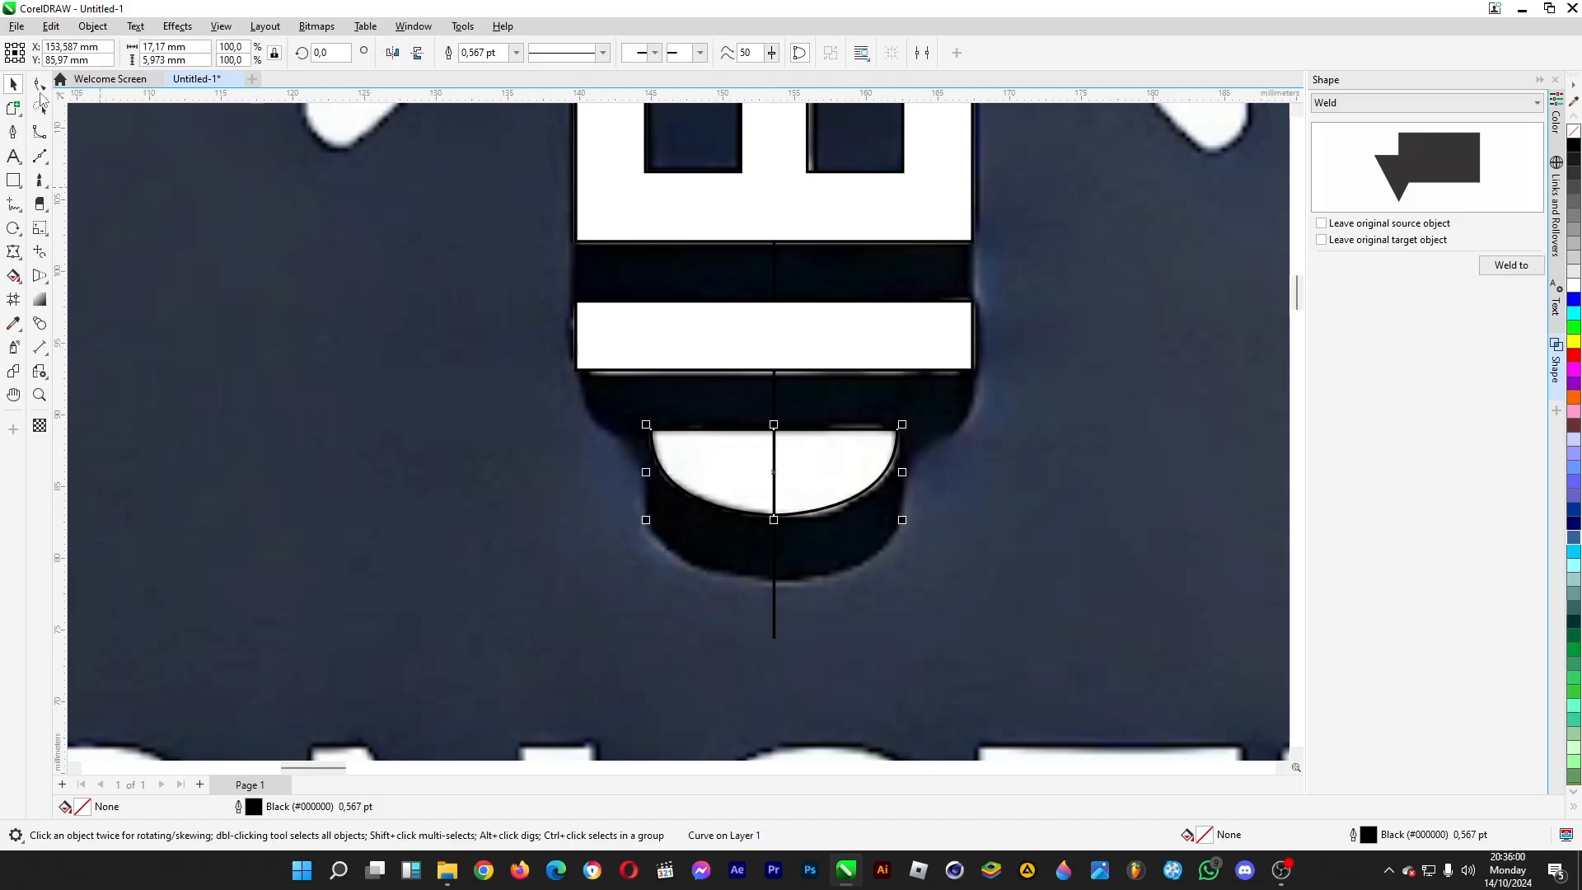
- Delete the surplus nodes where the cap's outline crosses the centre line at its upper and lower edges
click(39, 84)
drag(756, 496, 792, 538)
click(790, 531)
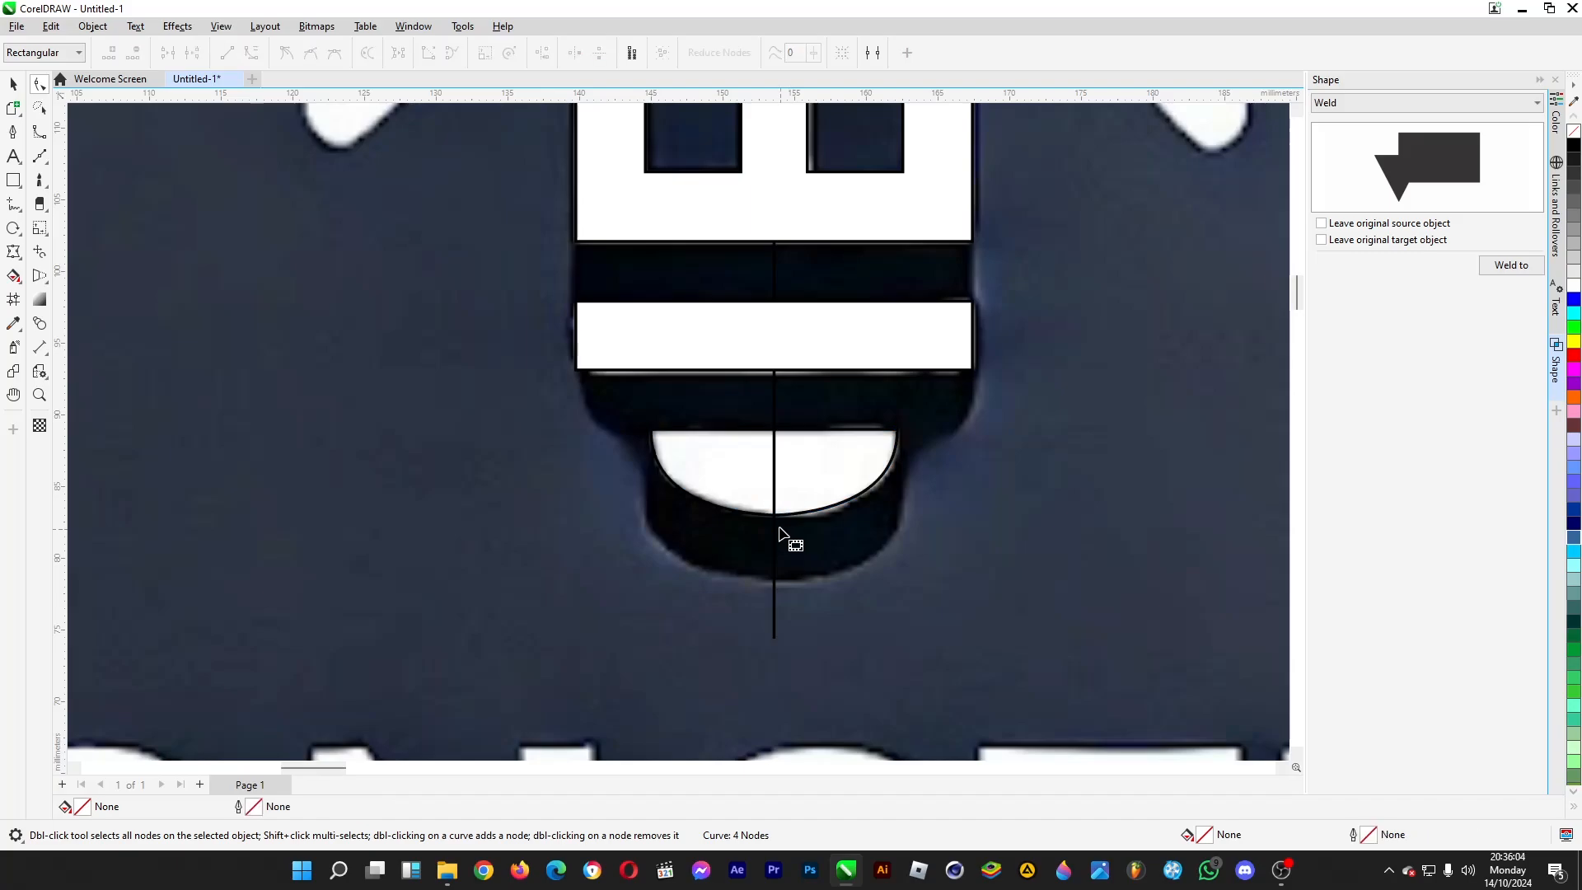
click(787, 506)
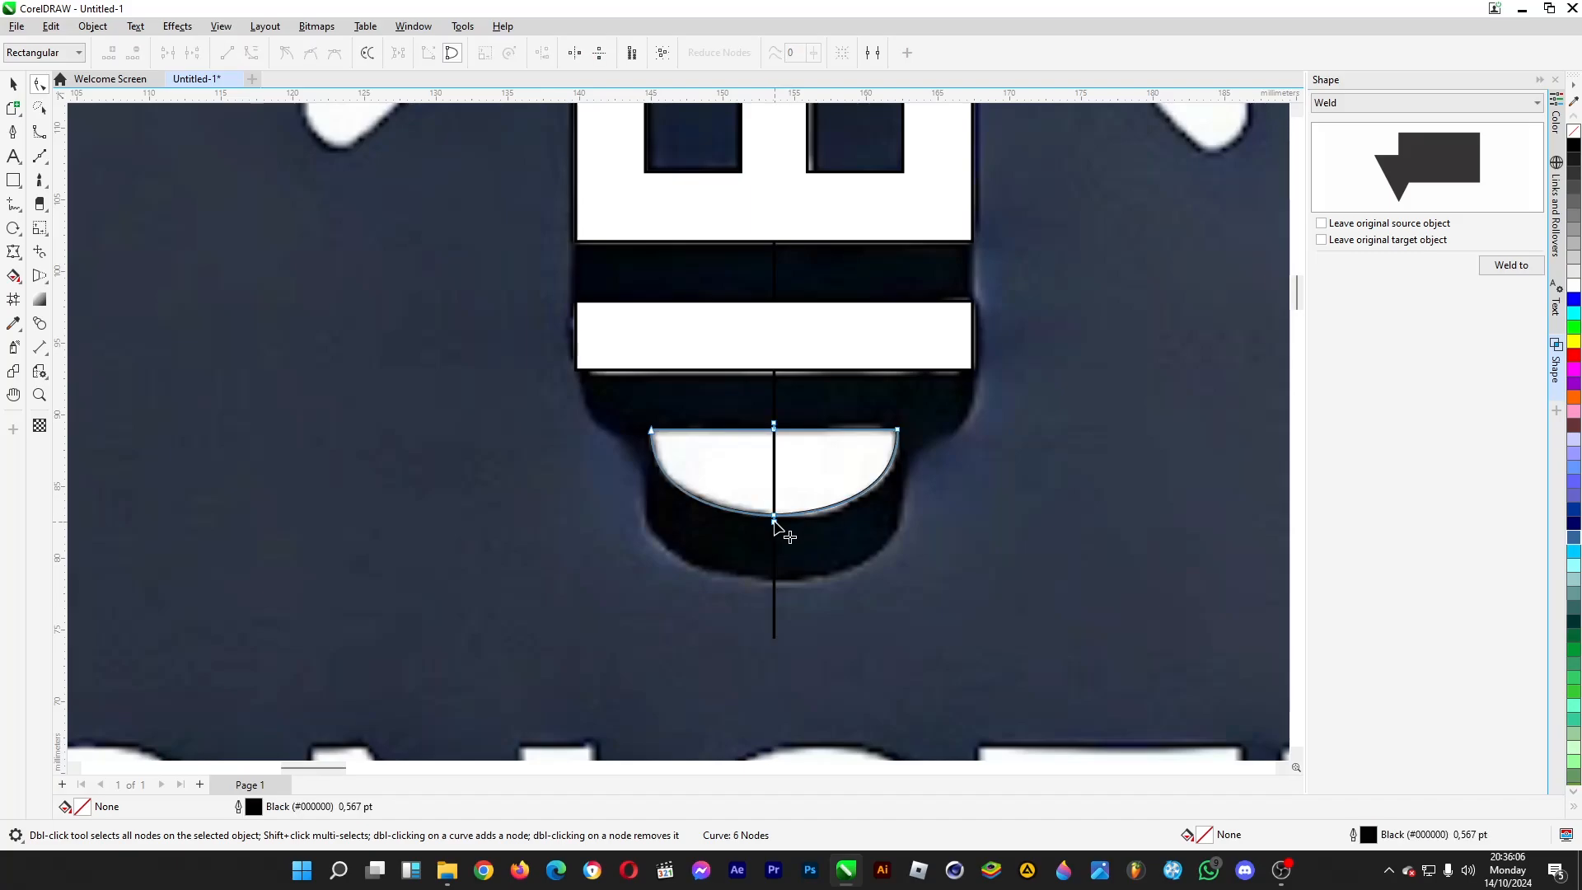
click(774, 520)
key(Delete)
click(773, 427)
key(Delete)
- Try making the cap's lower centre node symmetrical and reshaping the curve with its handles, undoing these changes
click(775, 516)
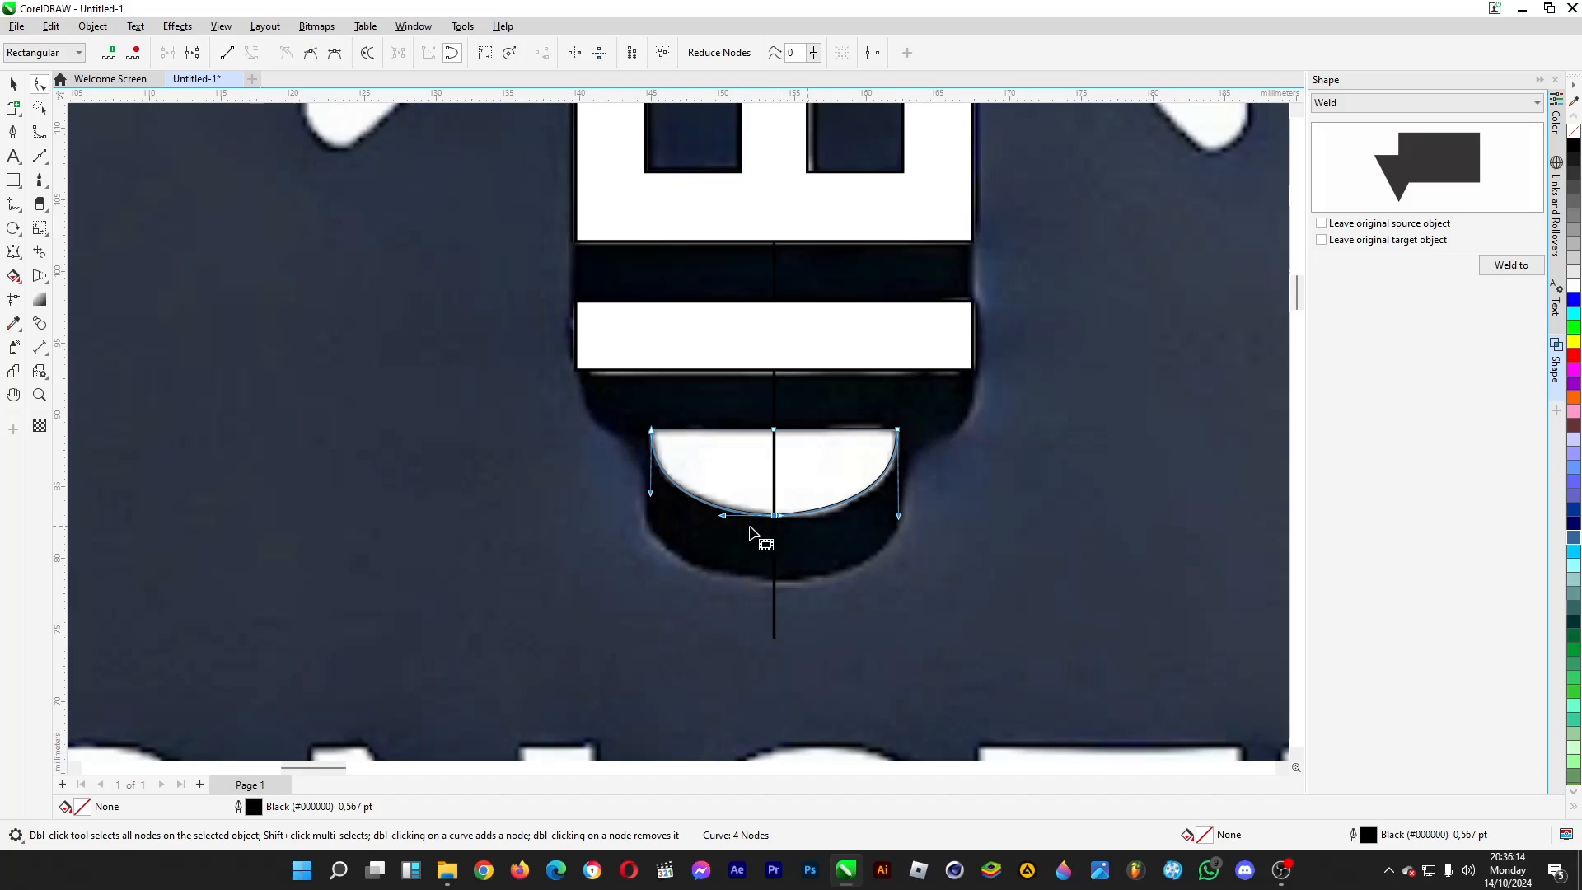
click(333, 54)
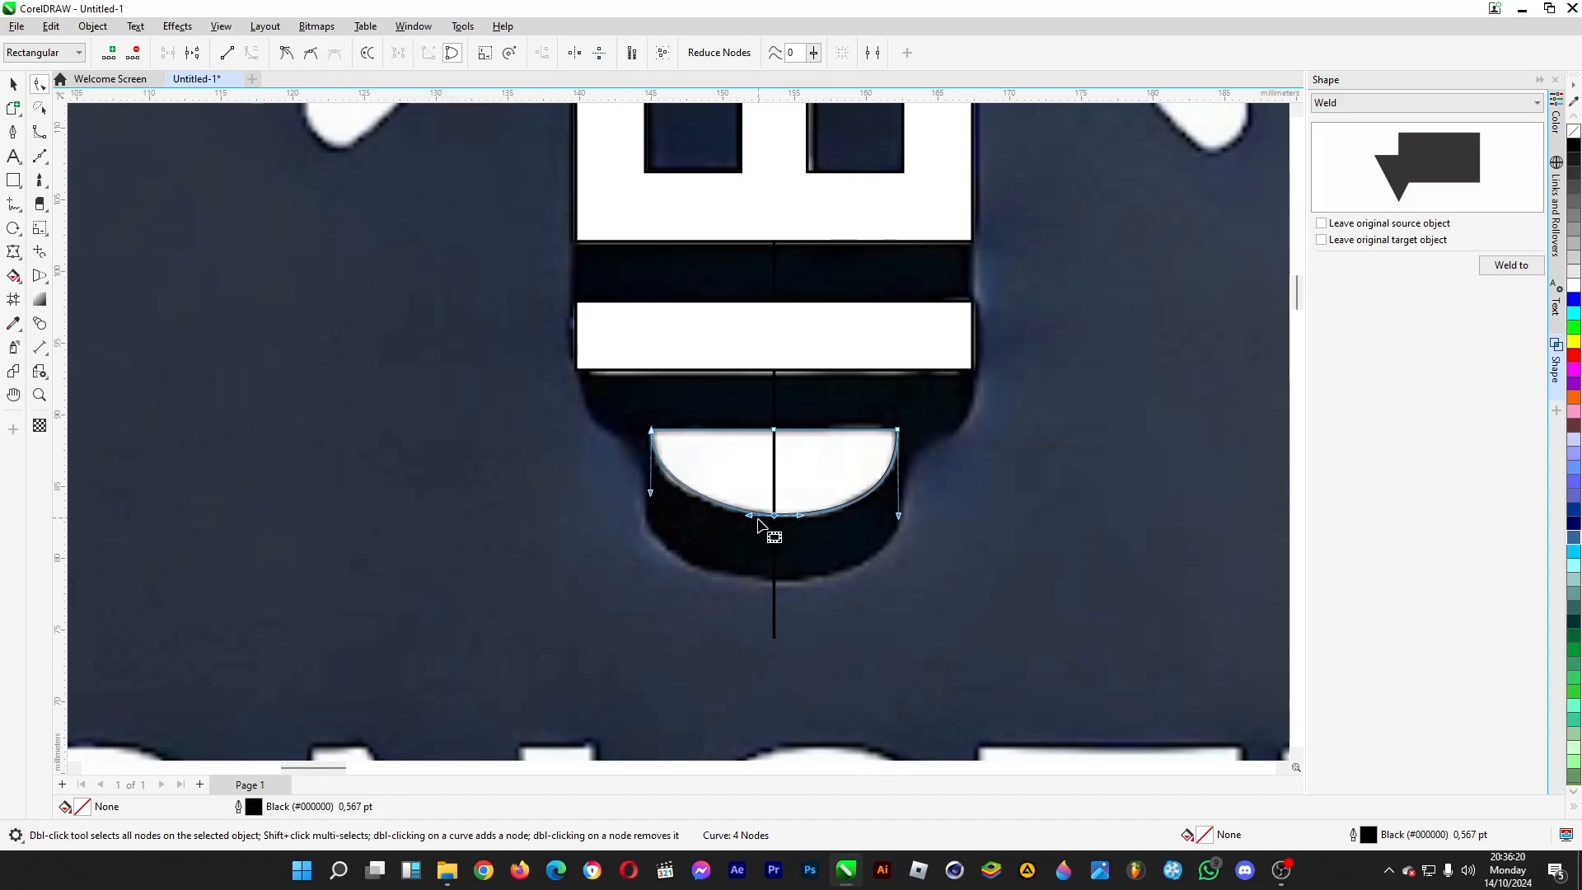
drag(749, 516, 738, 517)
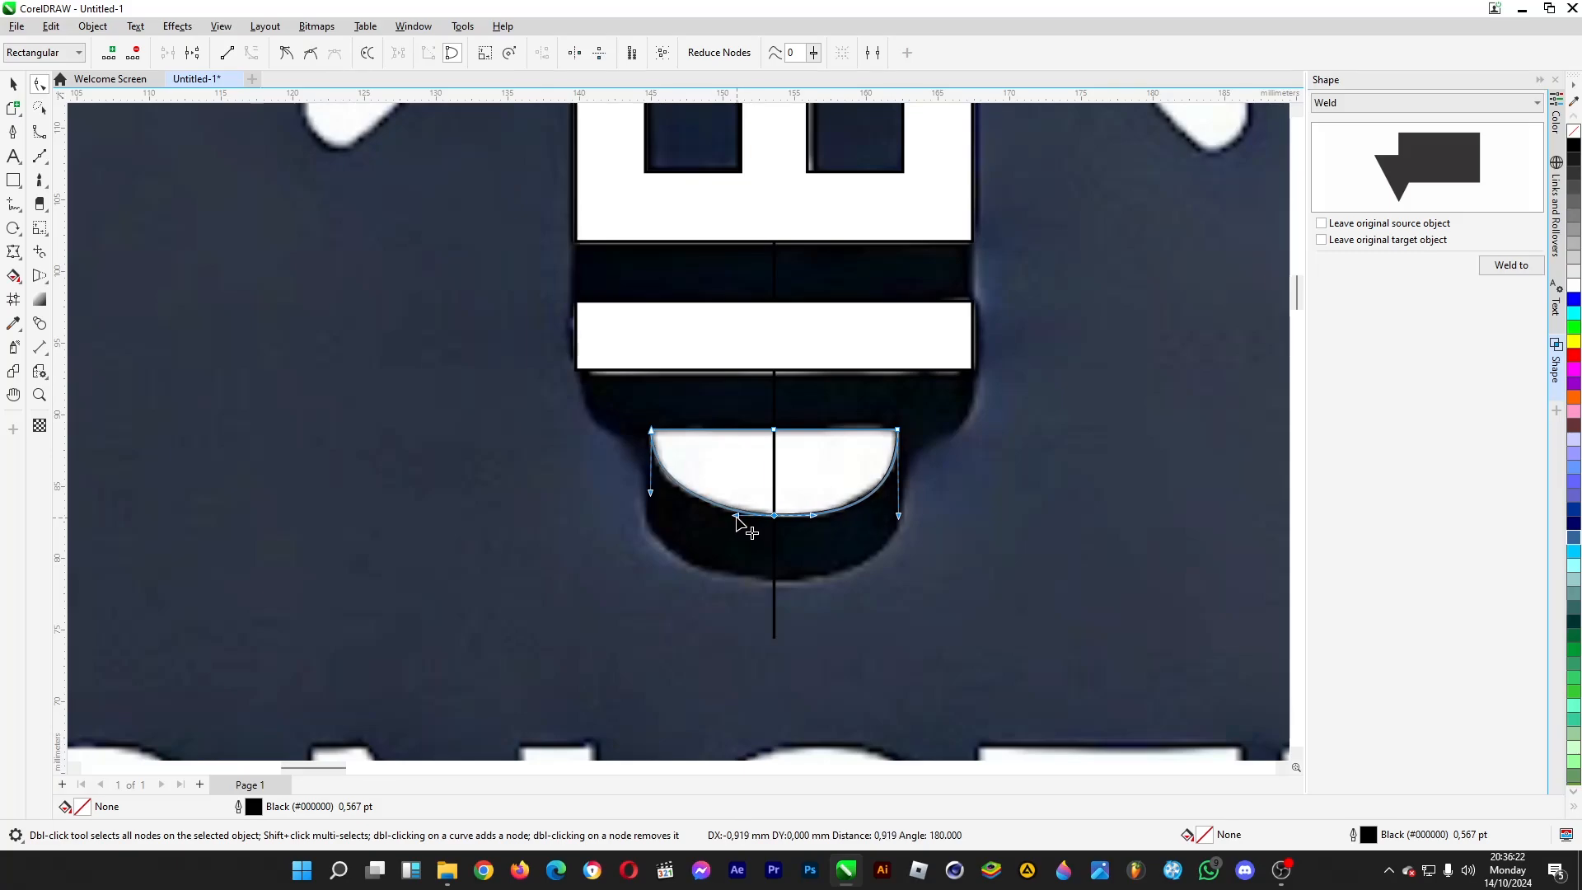
drag(898, 517, 898, 501)
key(ctrl+z)
key(ctrl+z)
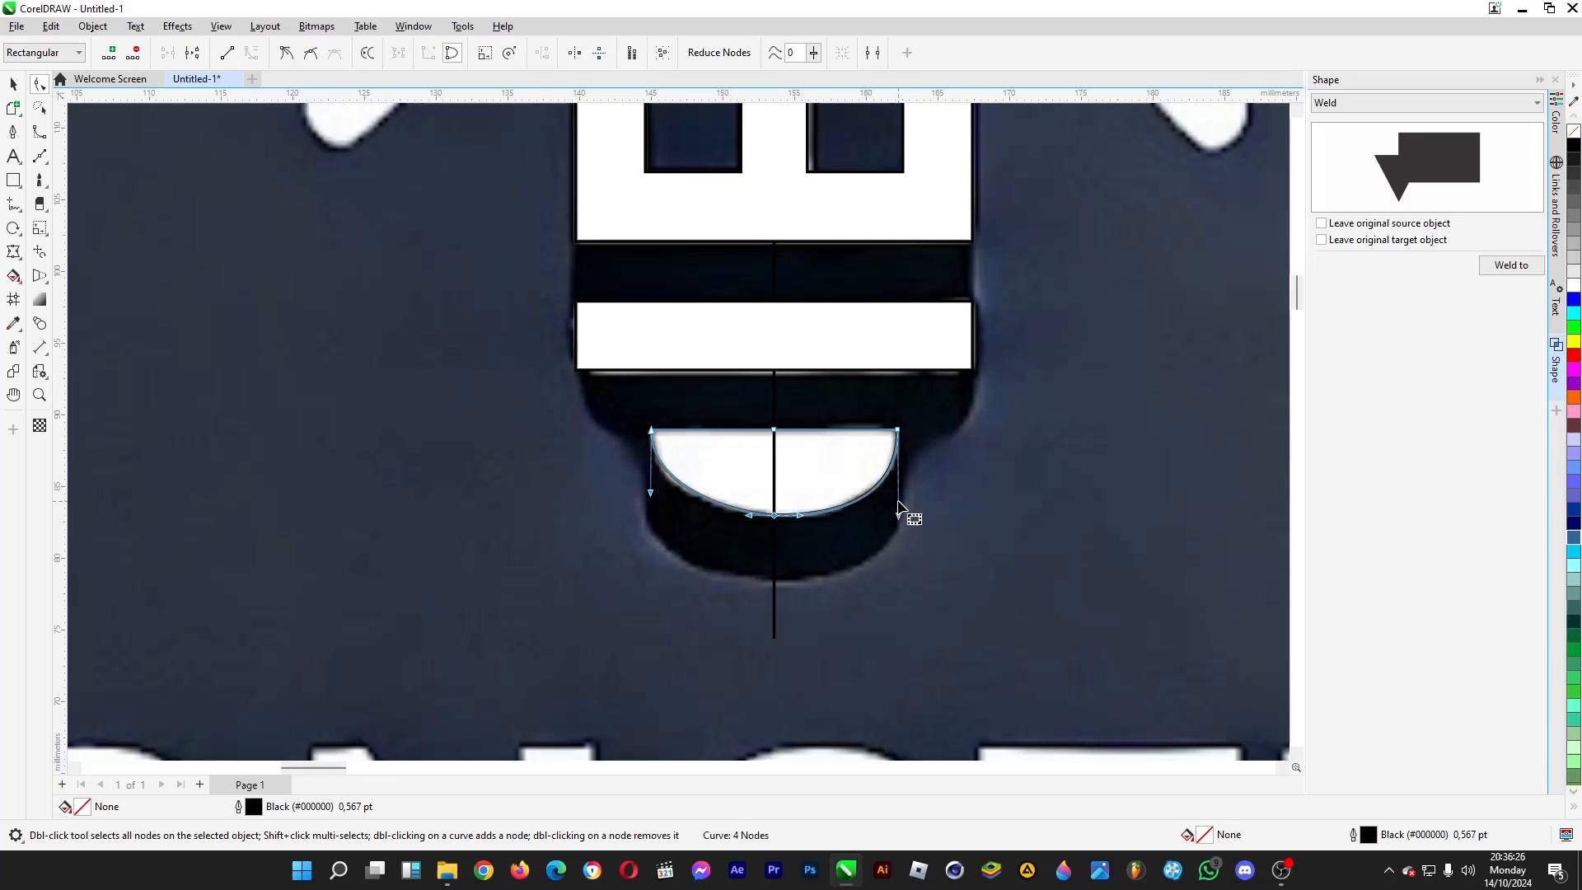
key(ctrl+z)
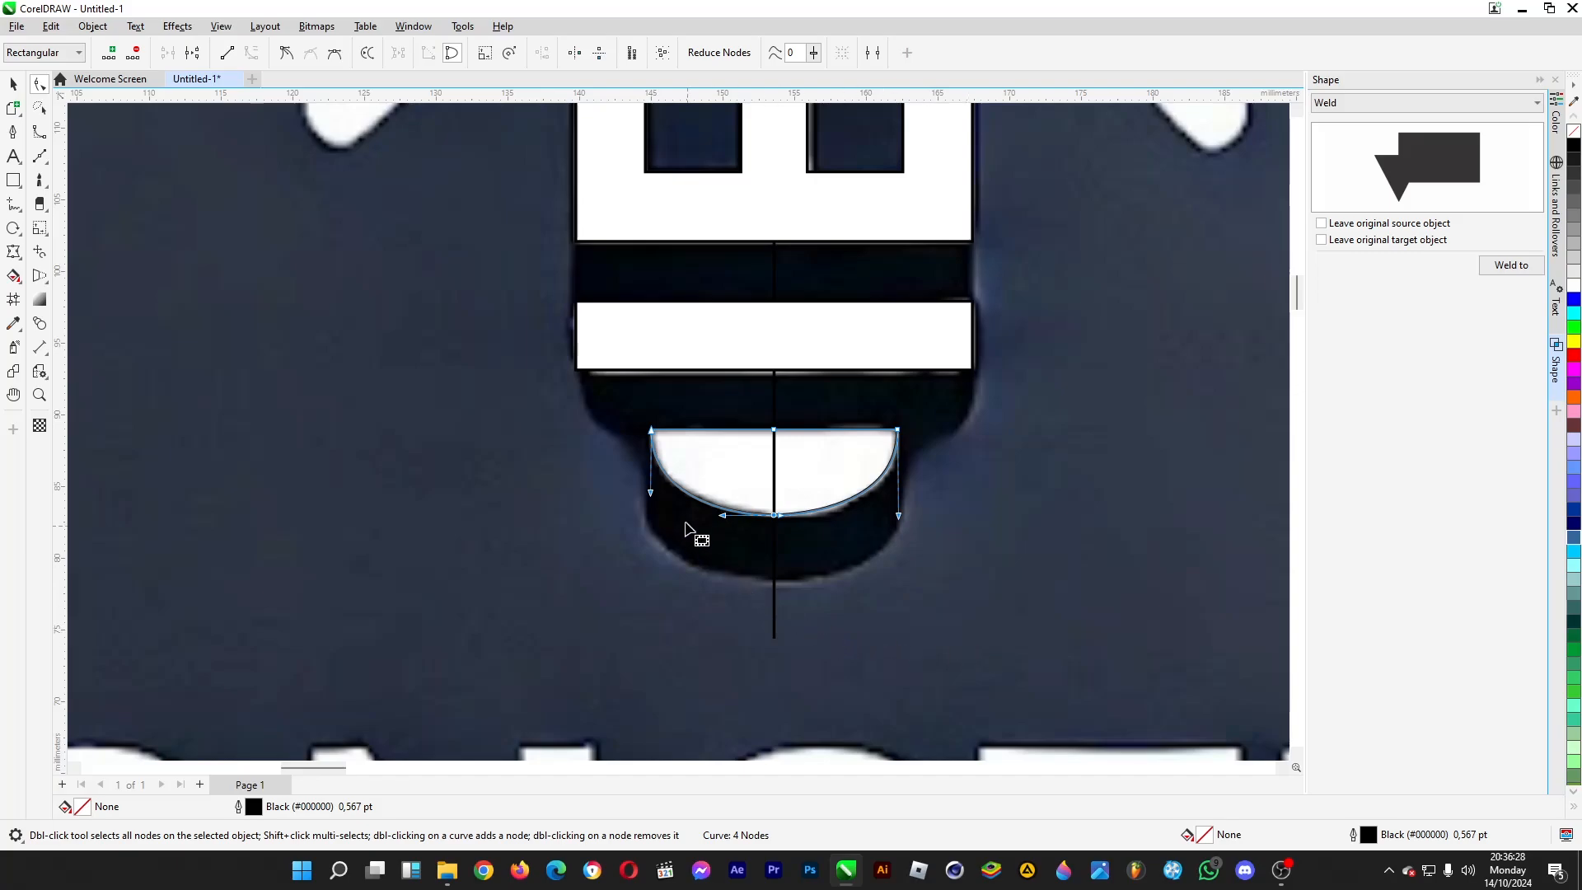
- Weld the rounded base cap to the white bulb shape
click(13, 84)
scroll(818, 469, down, 5)
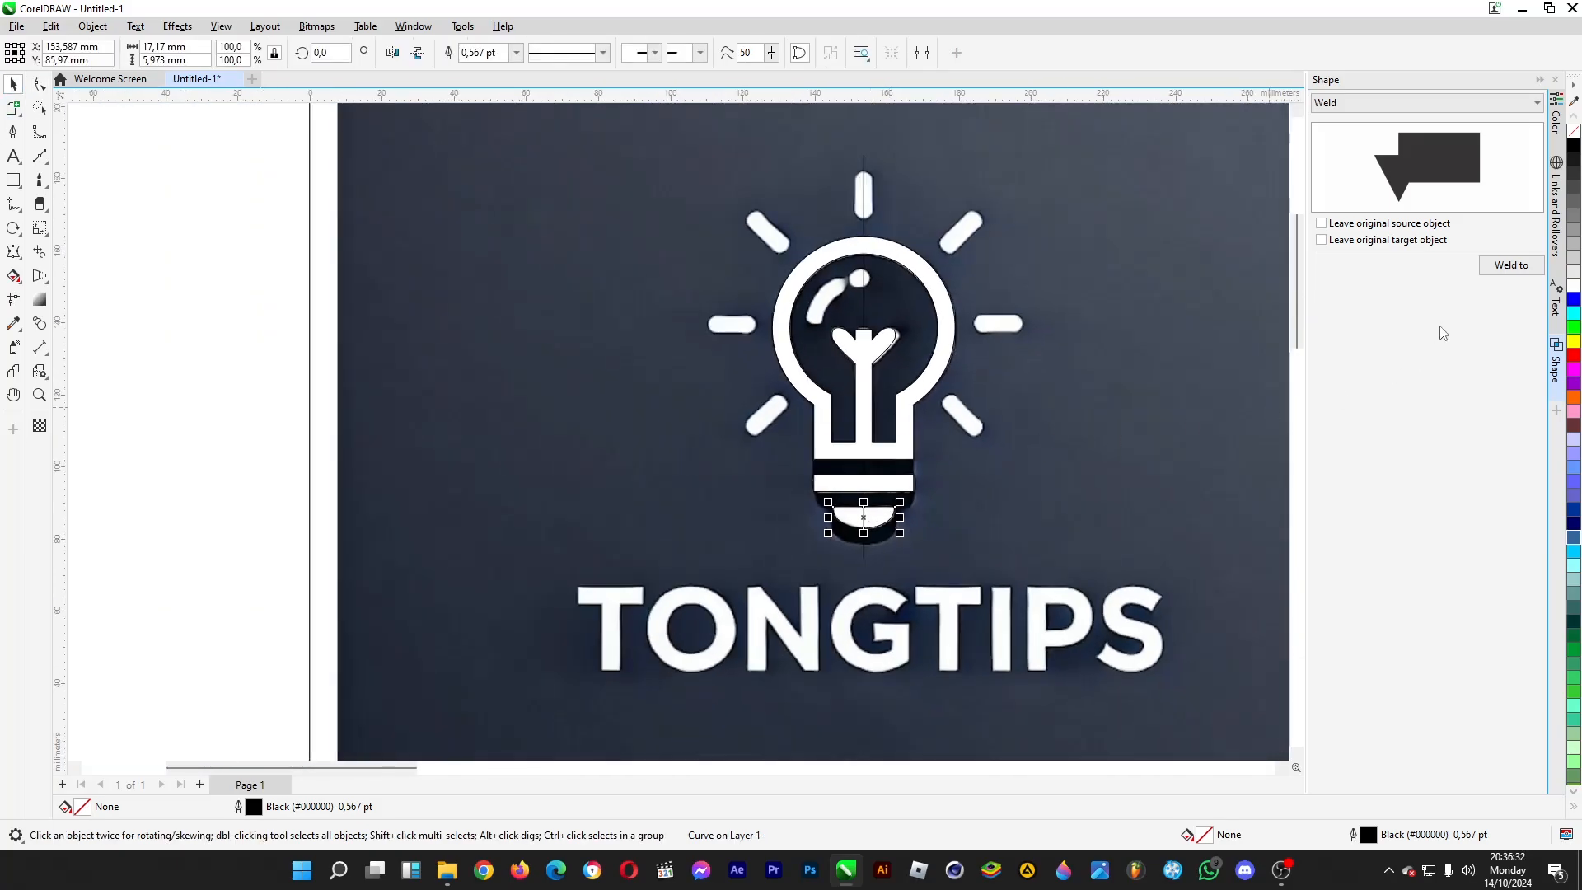
click(1511, 265)
click(901, 441)
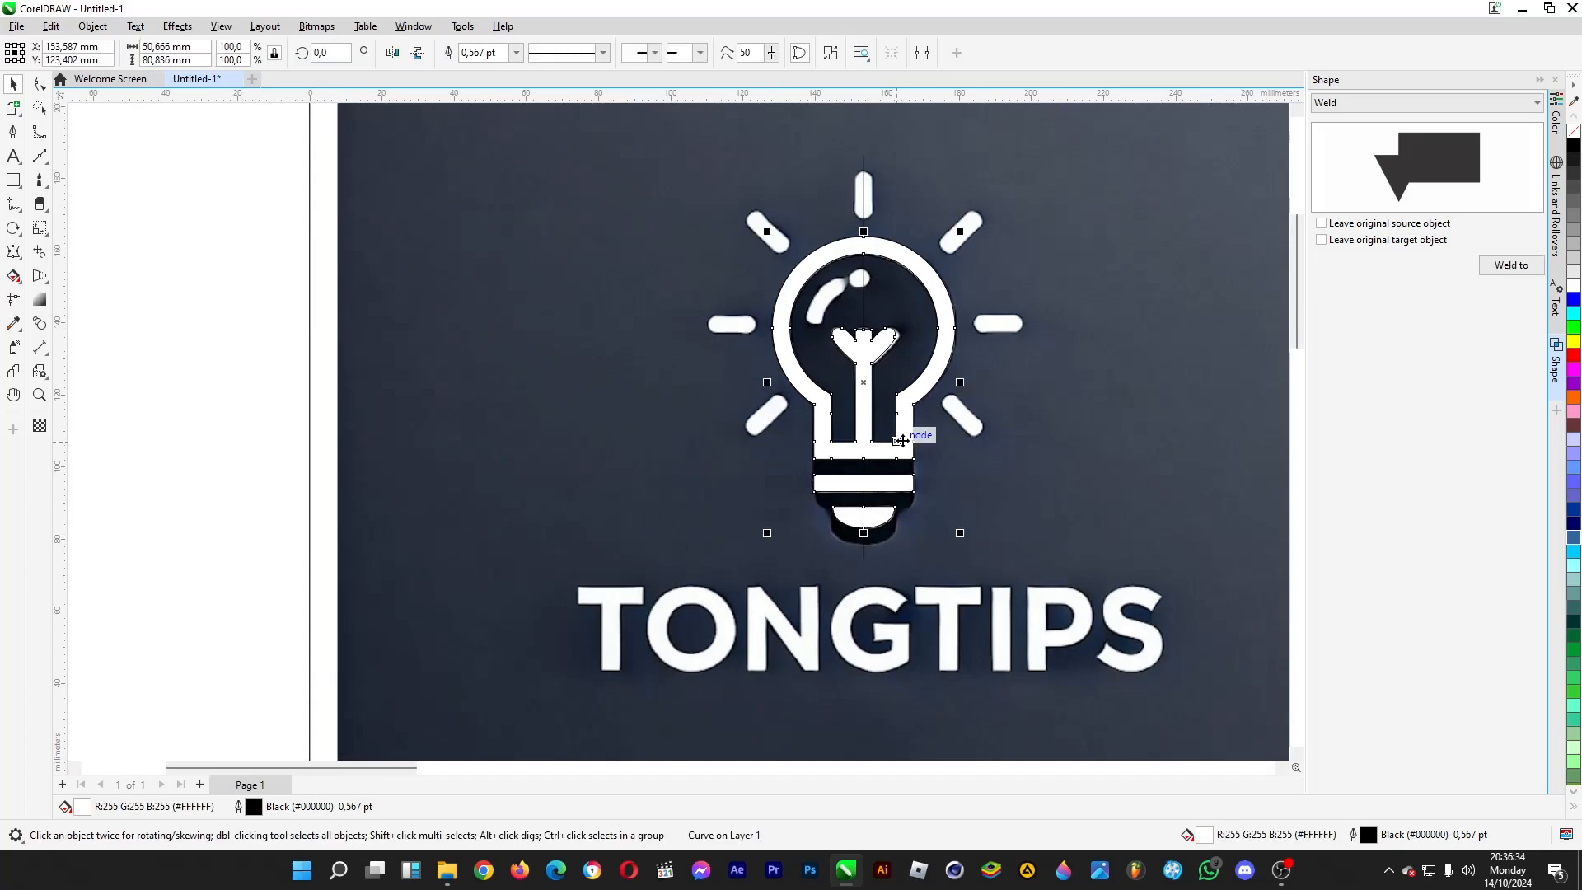
- Move the welded bulb aside to compare it with the logo image, undoing the moves
drag(901, 441, 664, 420)
click(258, 477)
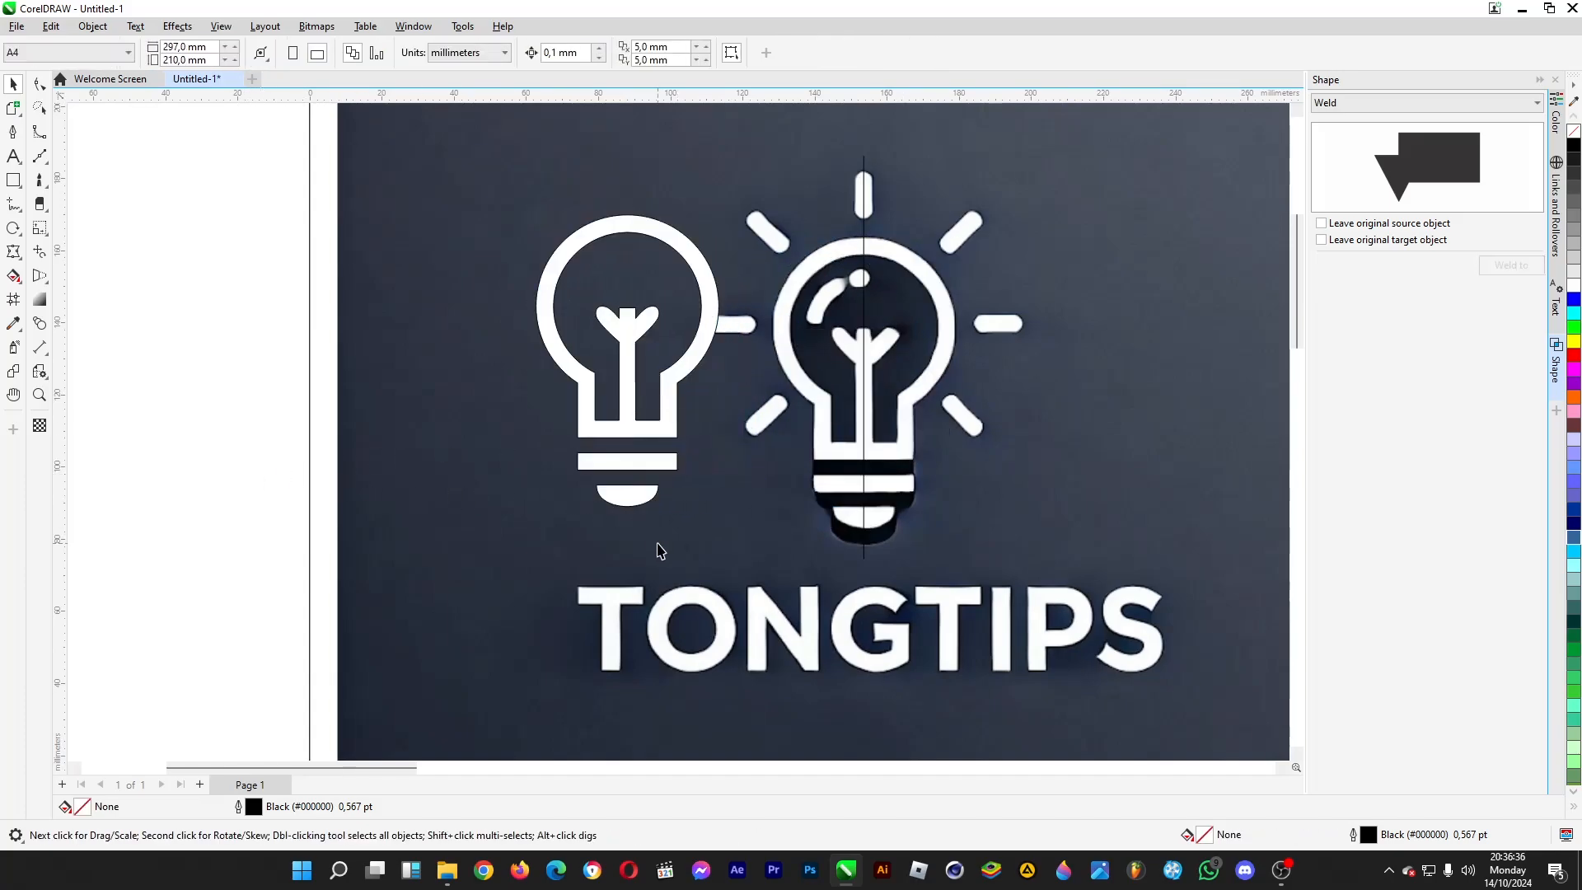
key(ctrl+z)
click(176, 549)
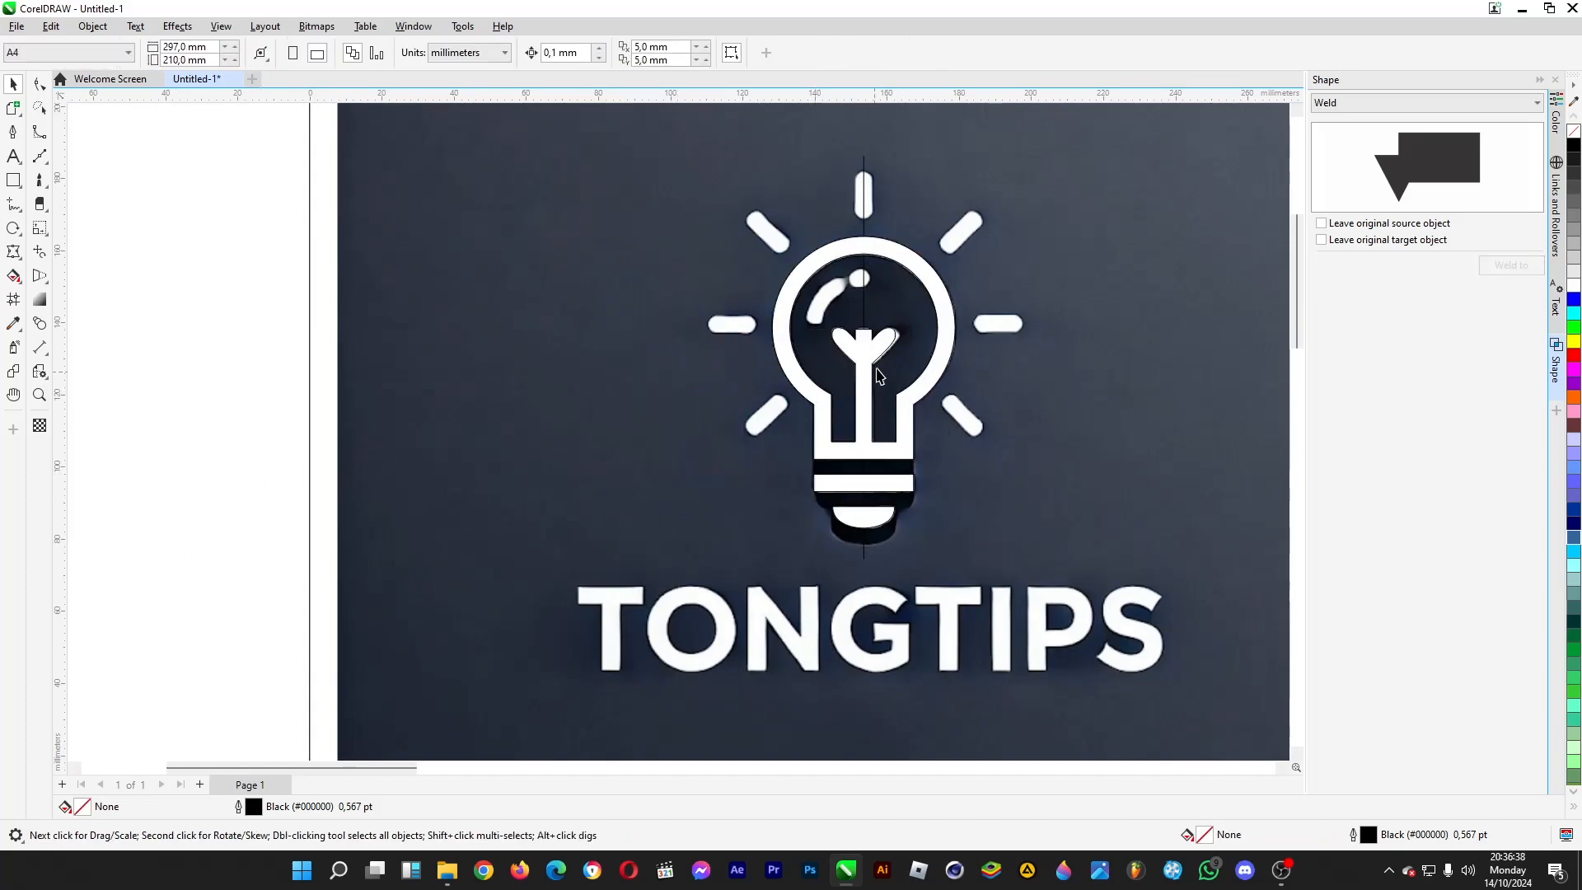
drag(878, 375, 725, 418)
key(ctrl+z)
click(145, 455)
- Draw a circle about 5.3 mm in diameter over the round highlight dot inside the bulb
scroll(921, 264, up, 5)
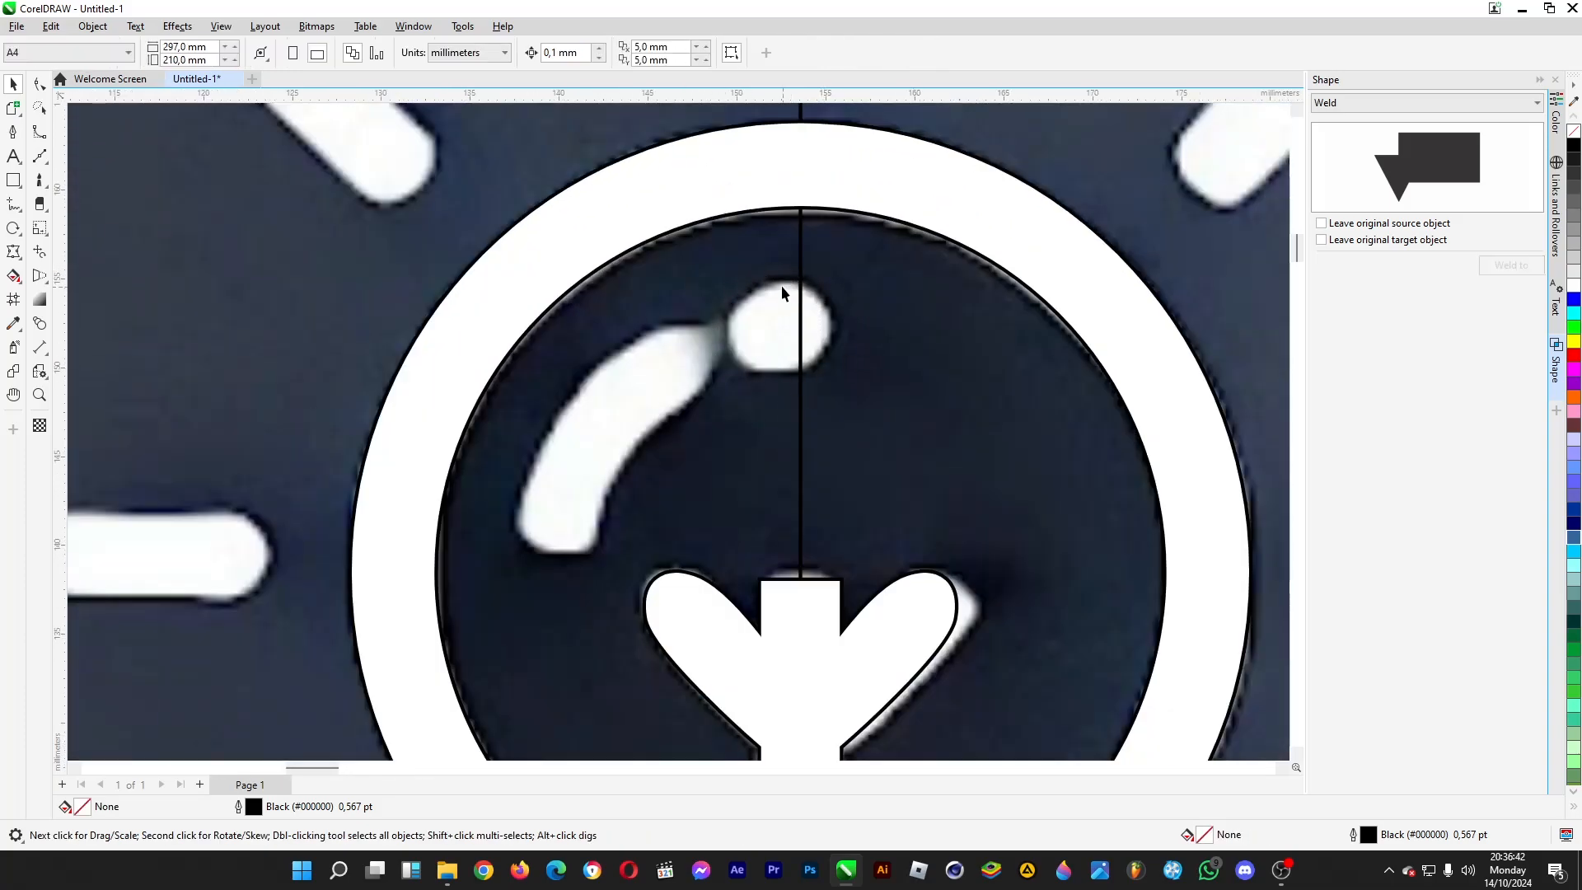
click(15, 185)
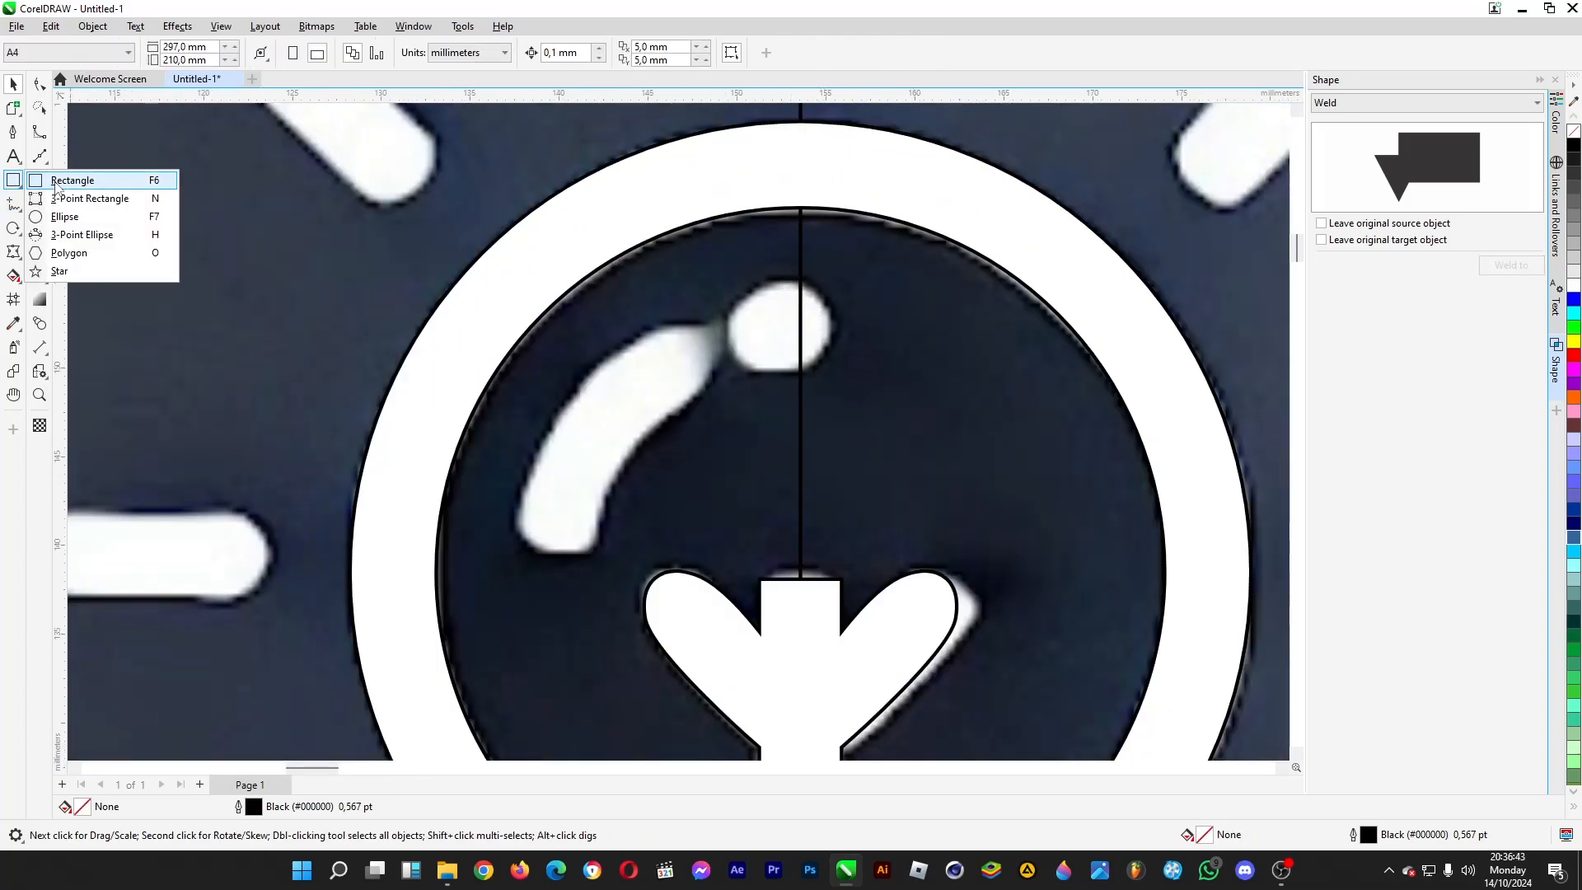
click(78, 214)
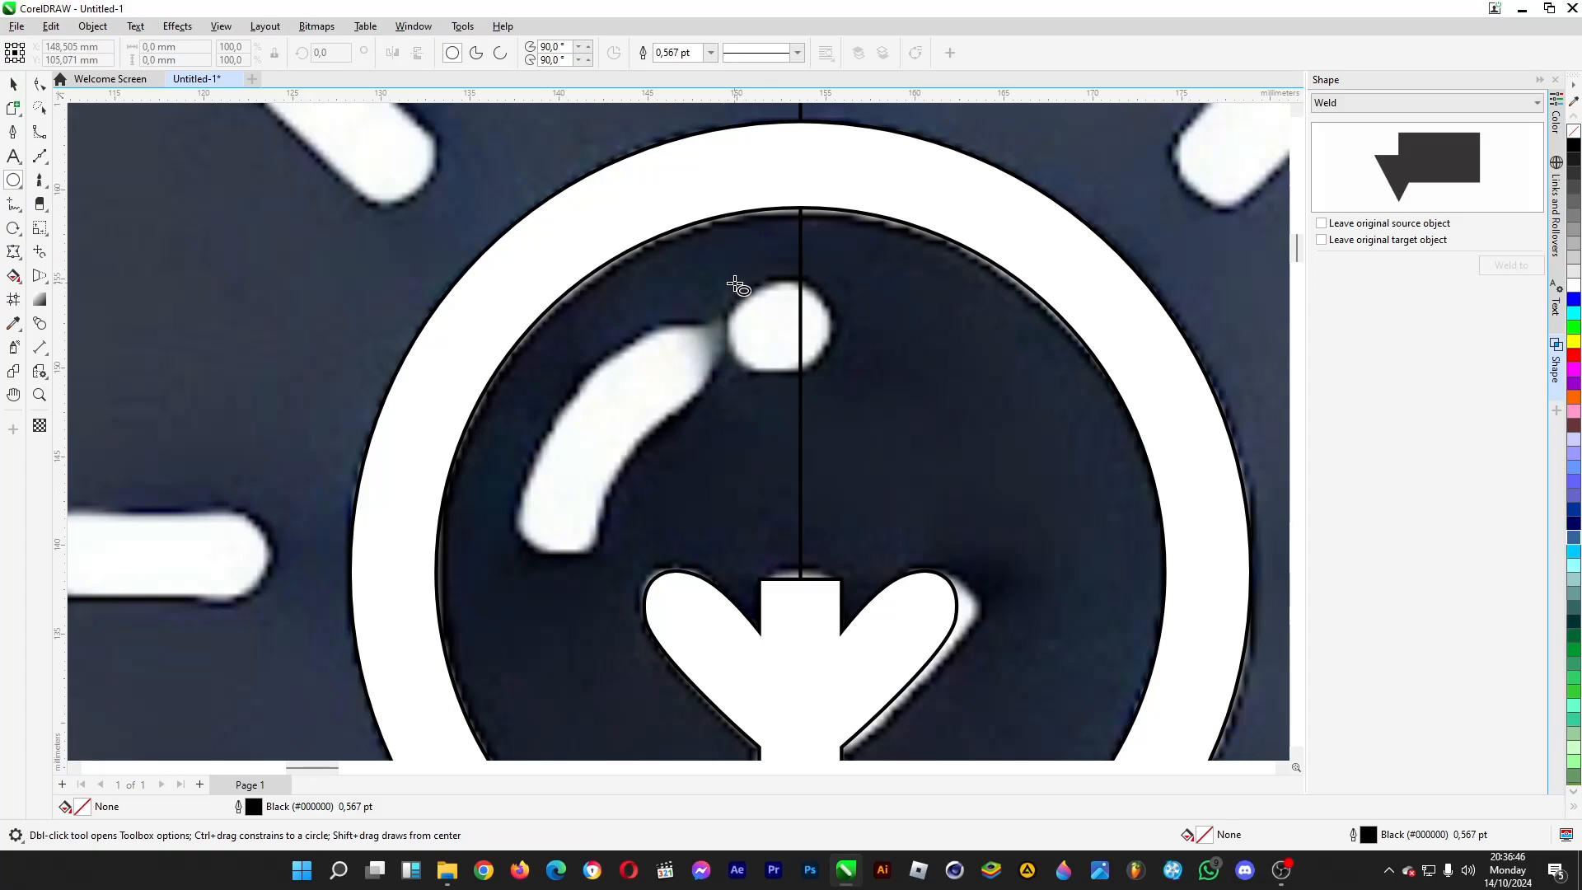
mouse_move(733, 283)
mouse_down()
mouse_move(827, 349)
mouse_move(830, 380)
mouse_up()
click(14, 84)
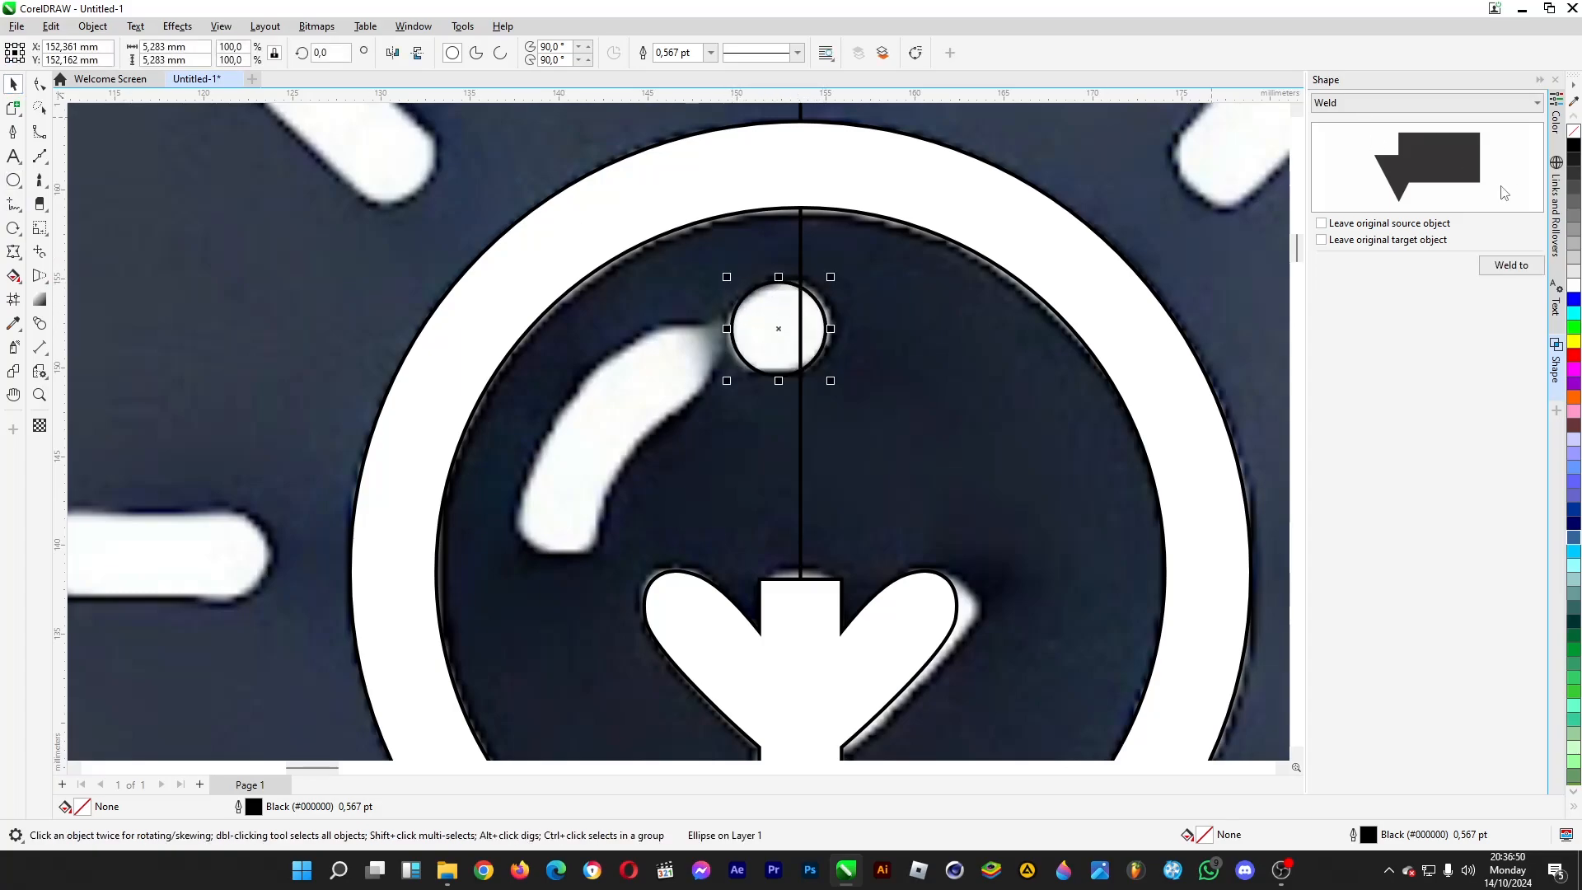
- Weld the highlight circle to the bulb shape
click(1511, 264)
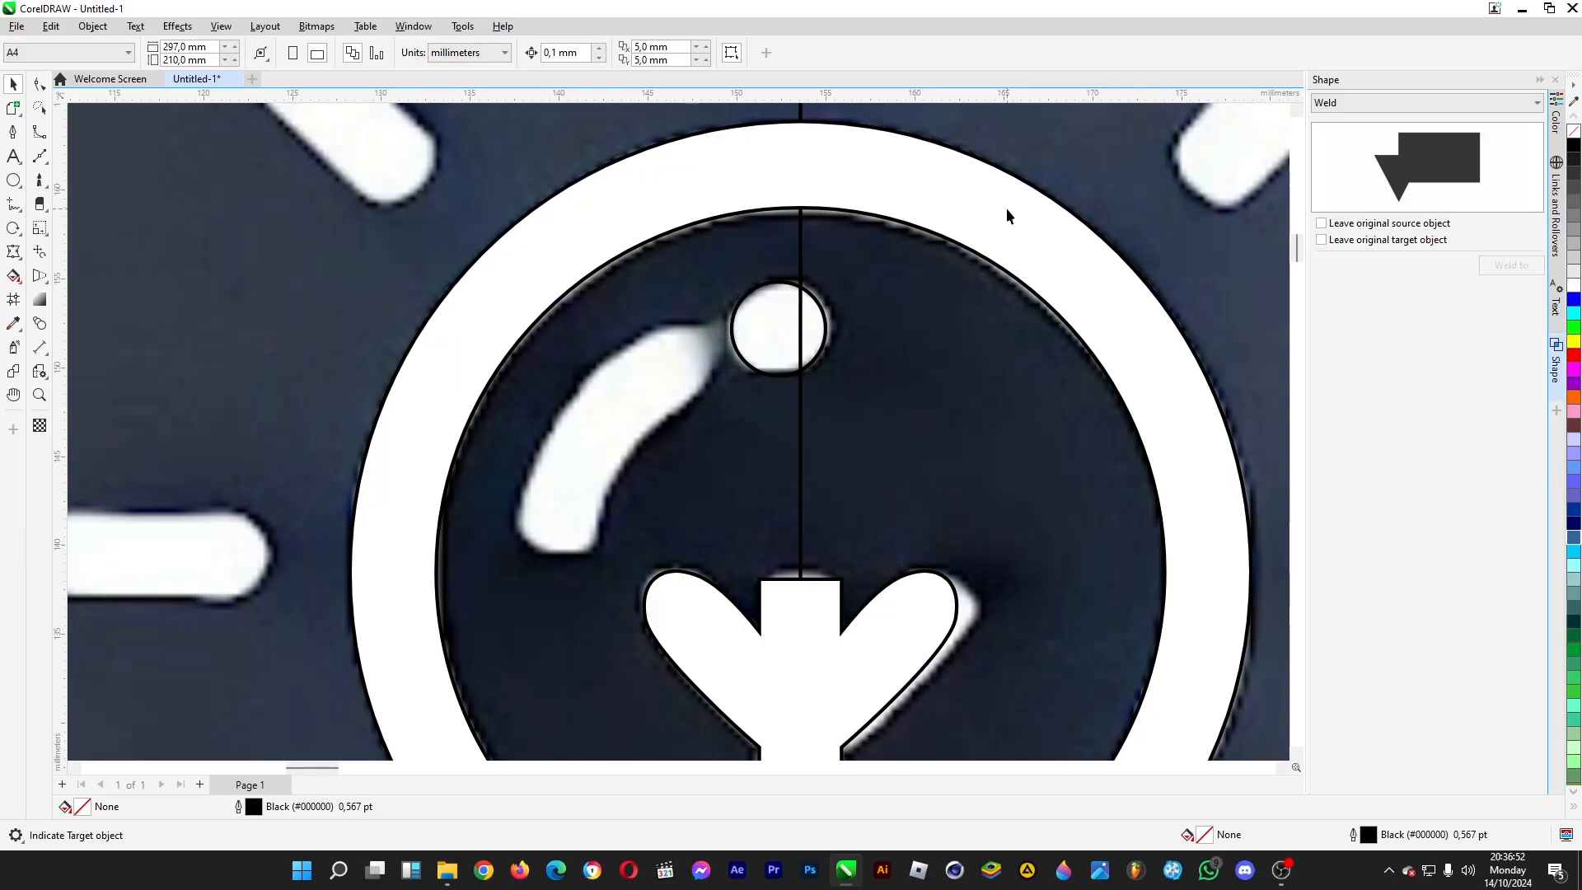
click(959, 198)
scroll(959, 198, down, 3)
scroll(648, 364, down, 1)
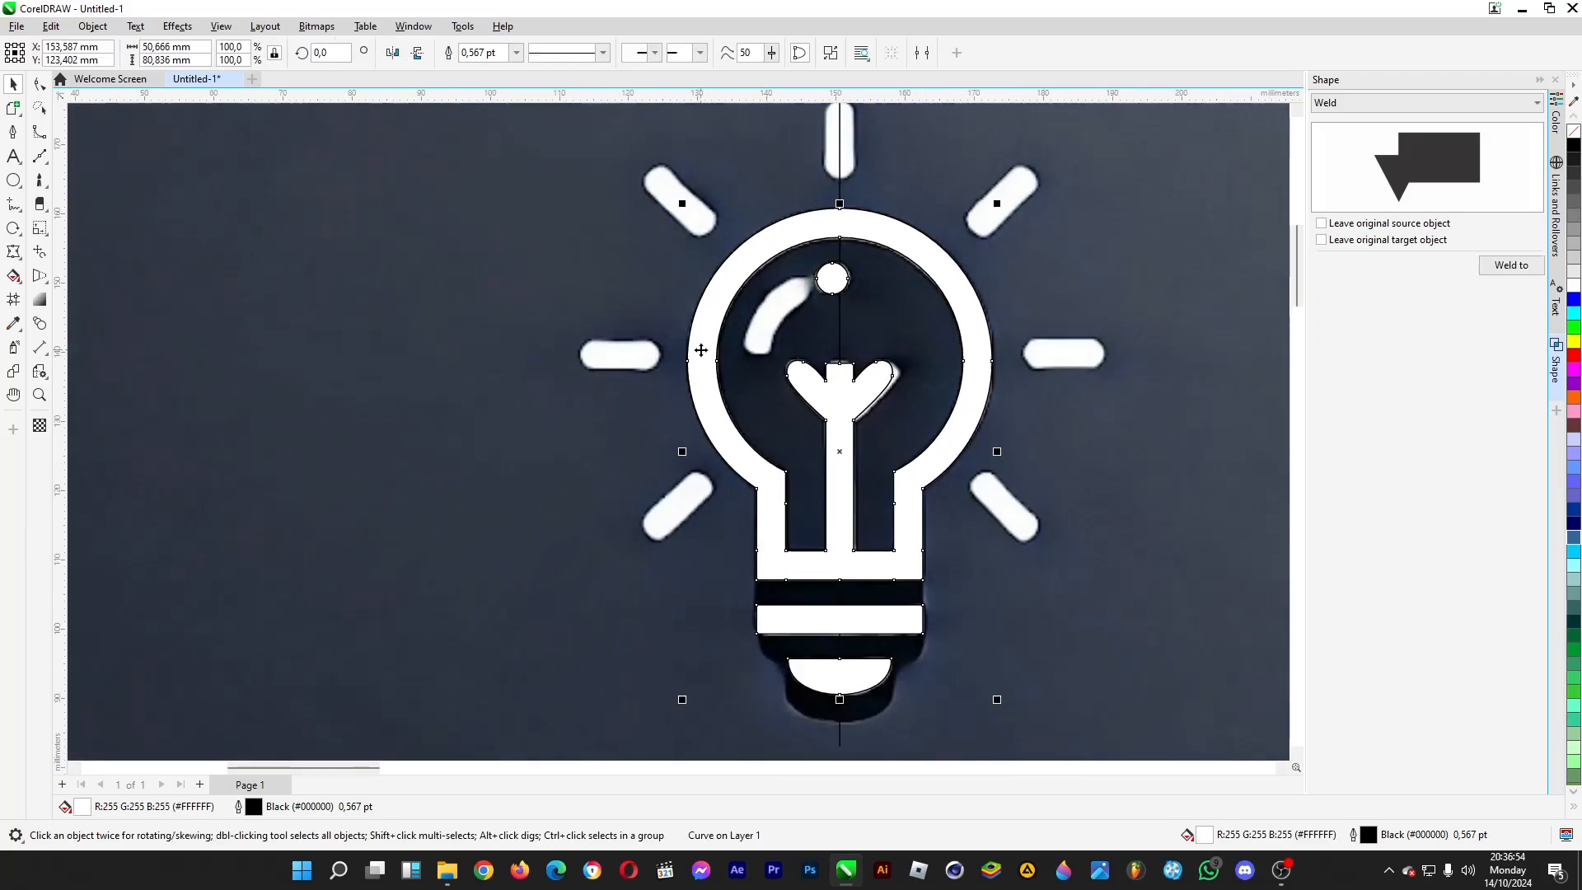
- Trace the curved highlight inside the bulb as a closed Bézier shape about 11 mm wide and 12.5 mm high
click(40, 157)
scroll(742, 329, up, 5)
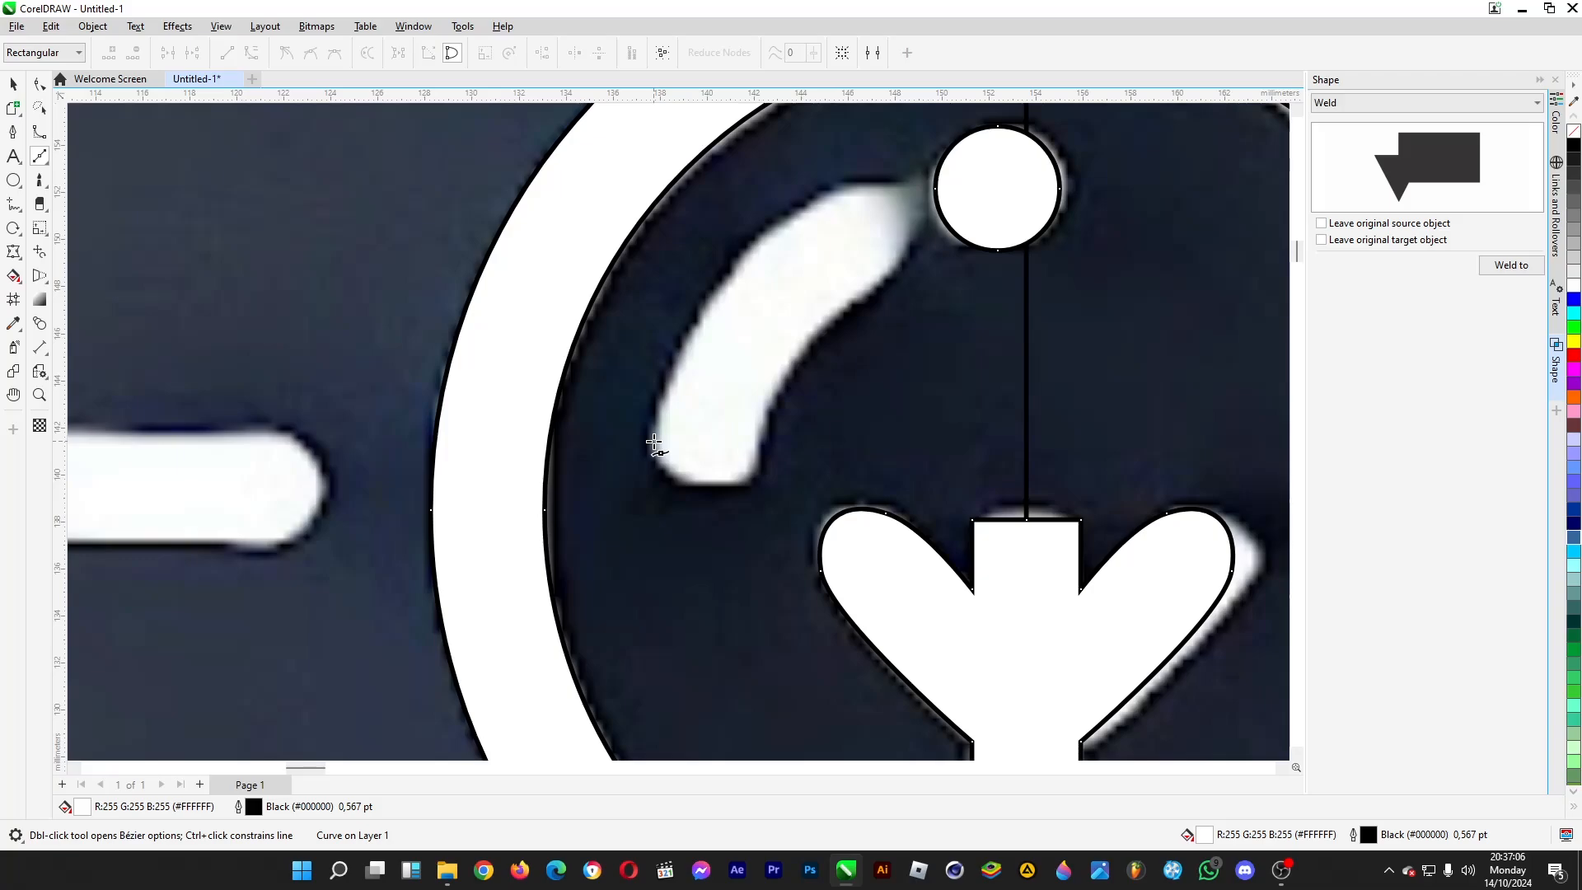
click(653, 443)
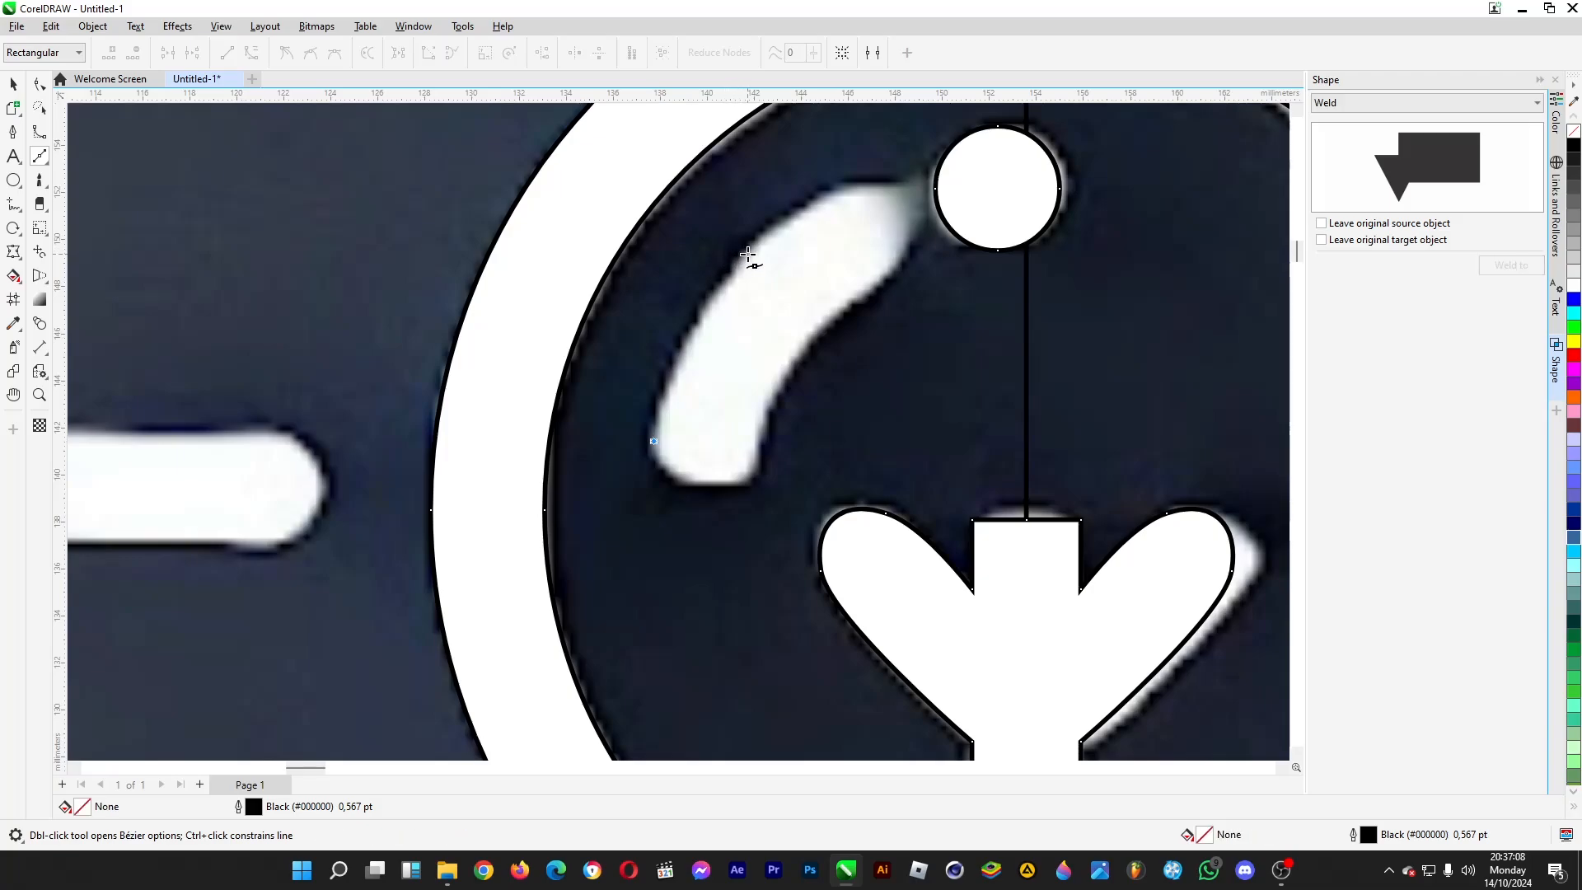
drag(747, 255, 865, 291)
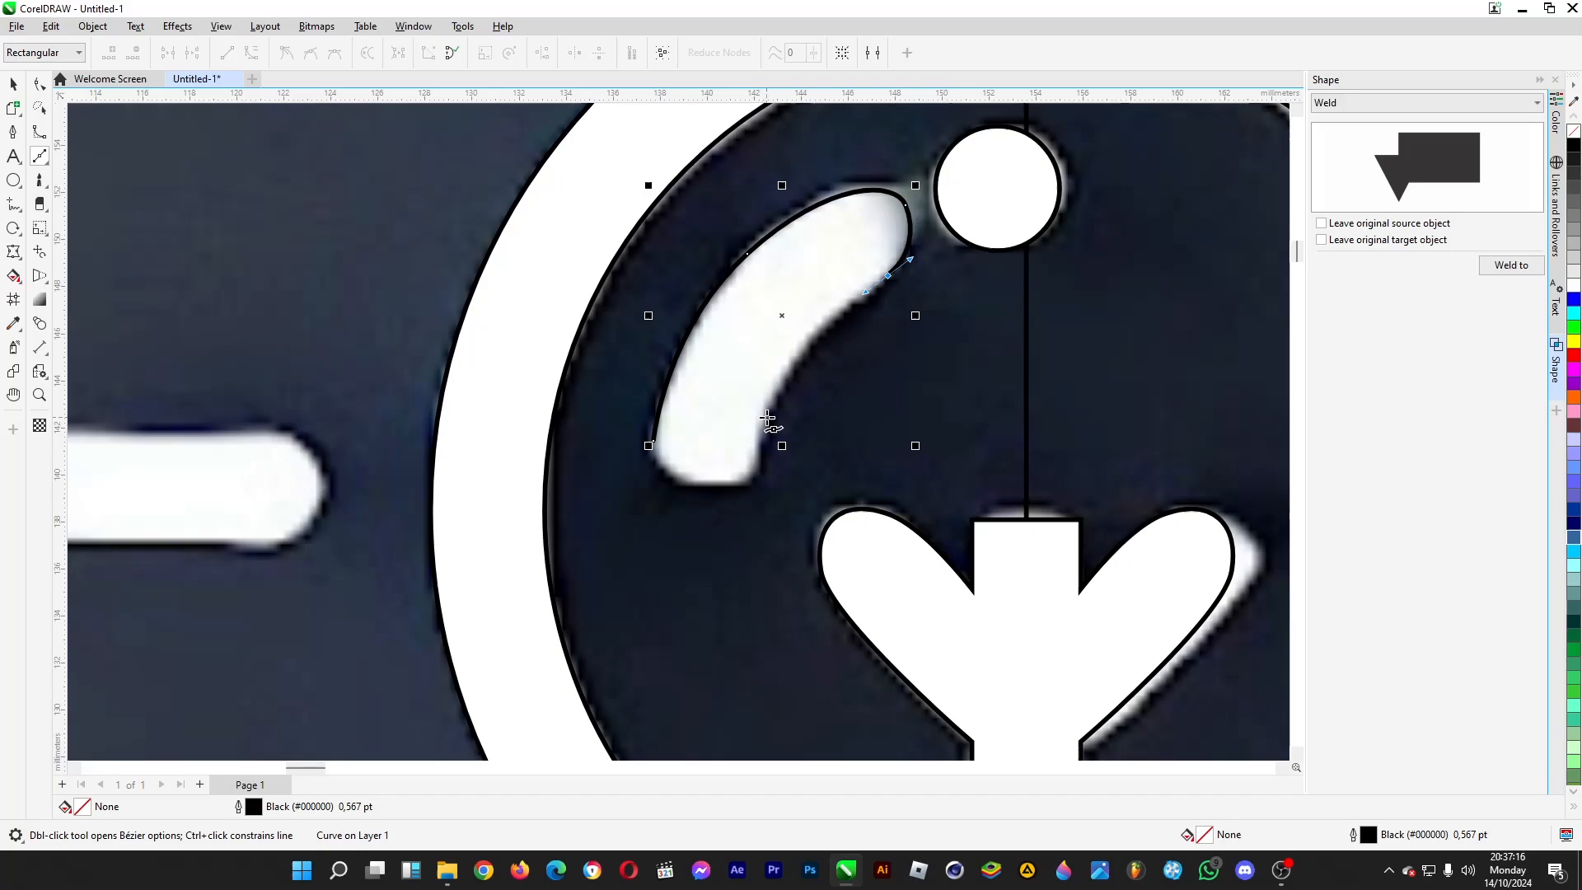
mouse_move(767, 418)
mouse_down()
mouse_move(750, 478)
mouse_move(700, 488)
mouse_move(653, 413)
mouse_move(650, 472)
mouse_up()
key(space)
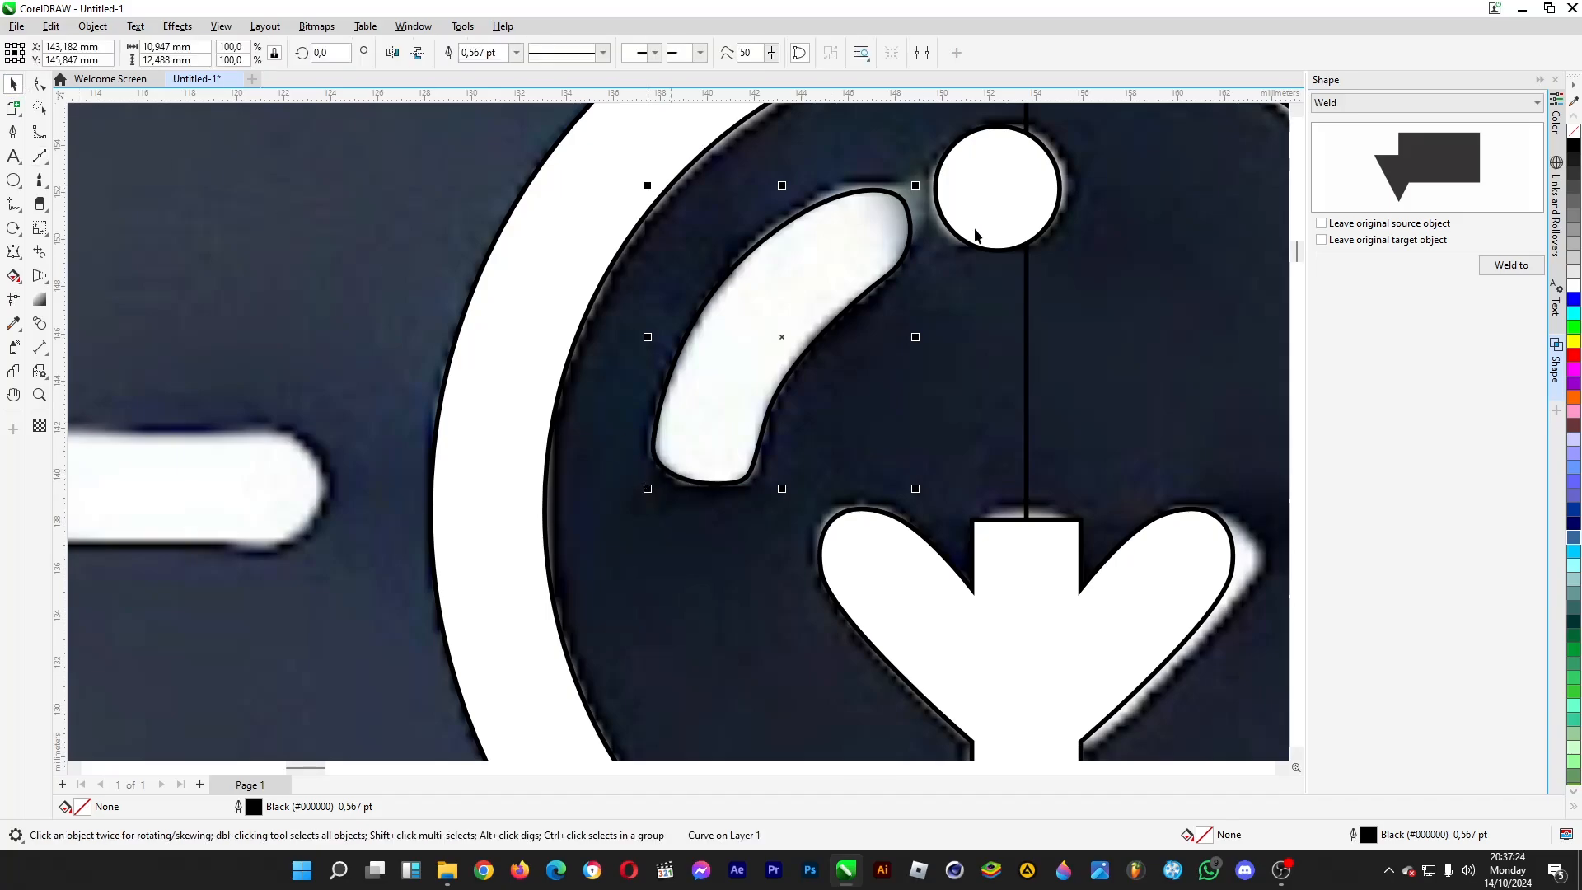
- Reshape the curve at the highlight's upper end to fit the rounded tip in the image
key(F10)
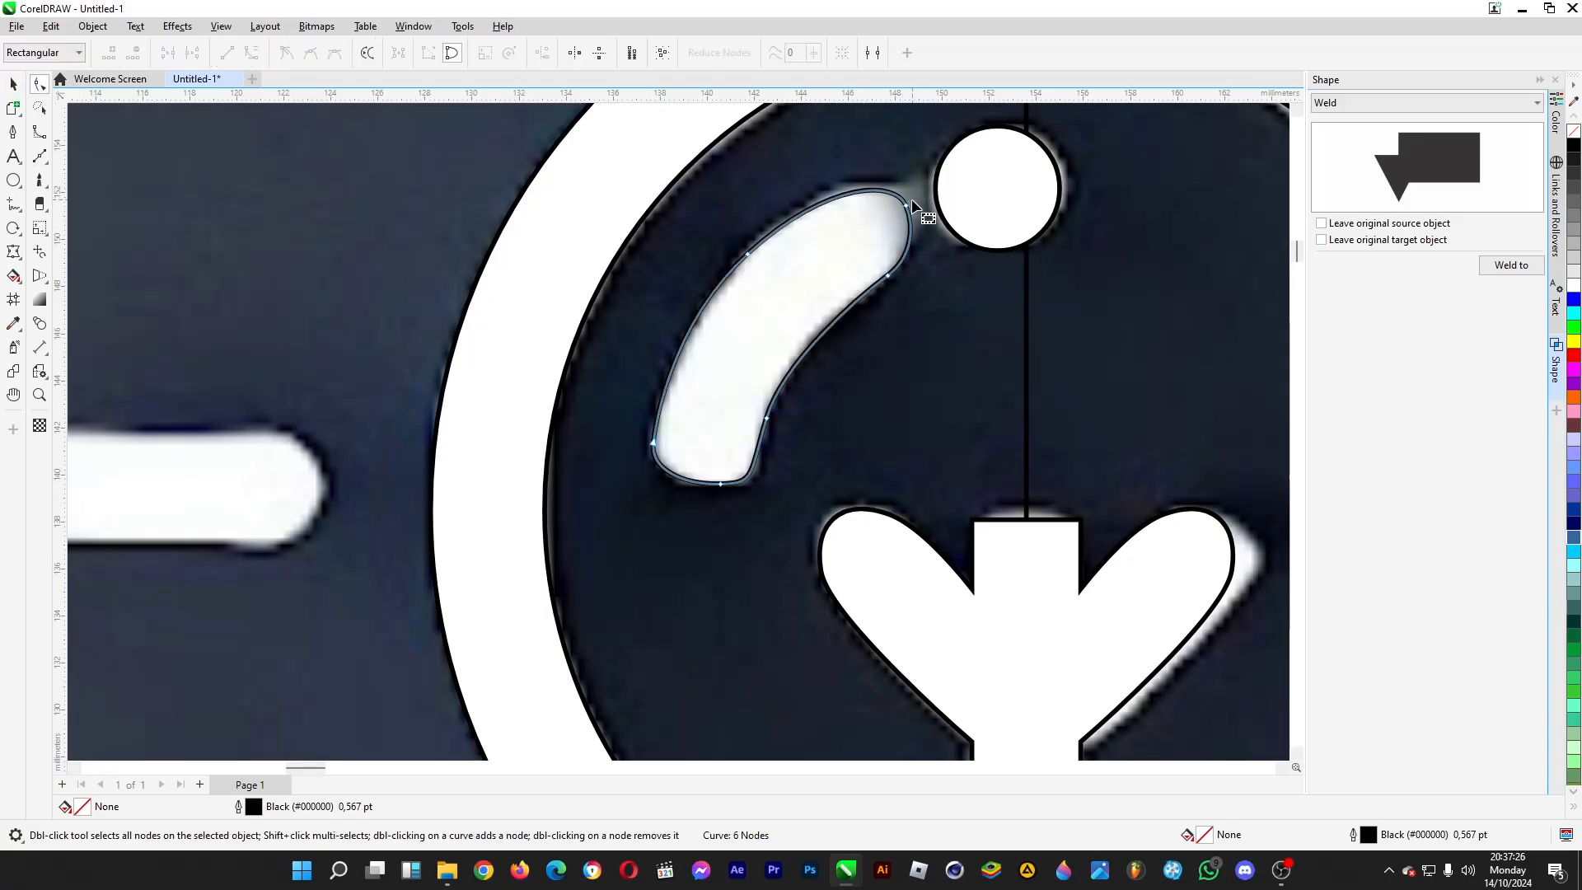
click(907, 205)
drag(896, 181, 883, 178)
drag(923, 227, 928, 233)
click(11, 86)
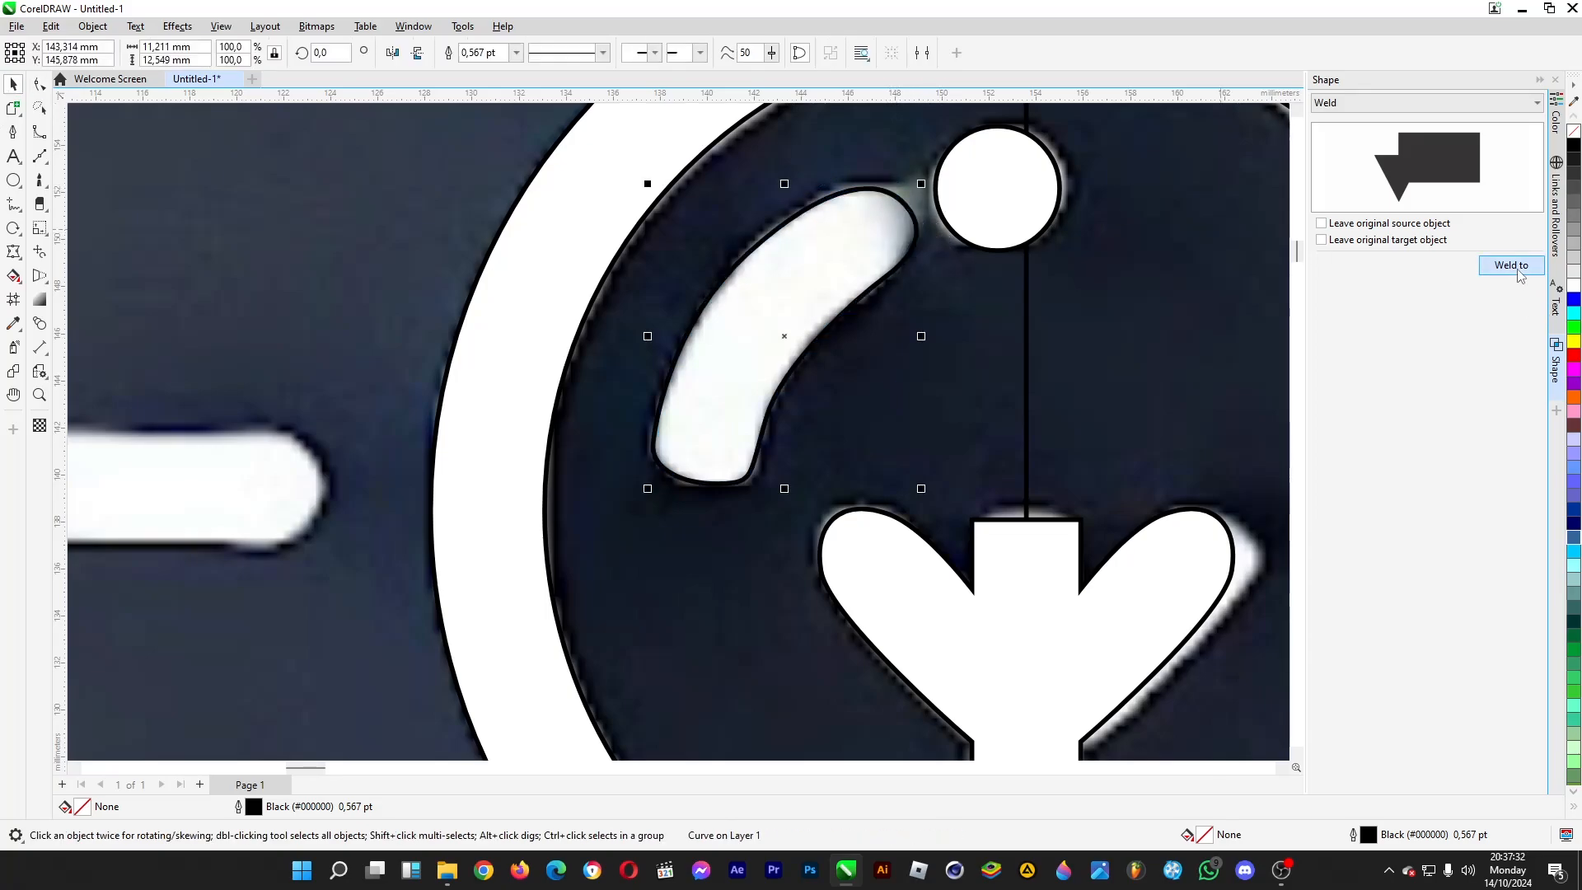
- Weld the curved highlight to the white bulb shape
click(1511, 265)
click(934, 221)
scroll(635, 329, down, 5)
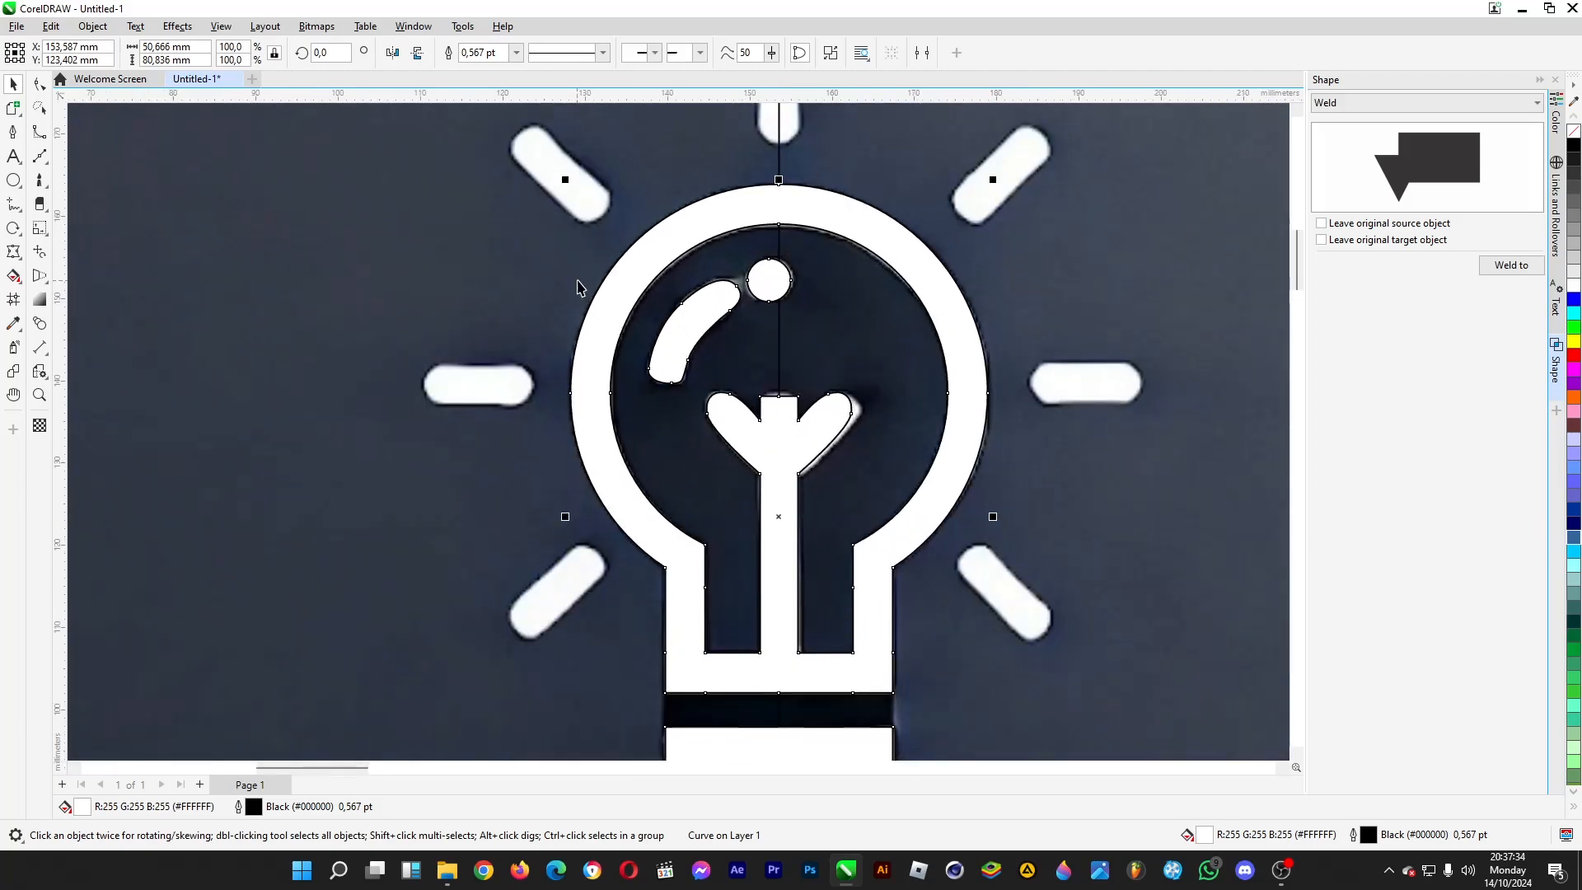
- Try a palette colour on the welded bulb shape, undo it and deselect the shape
click(1574, 443)
key(ctrl+z)
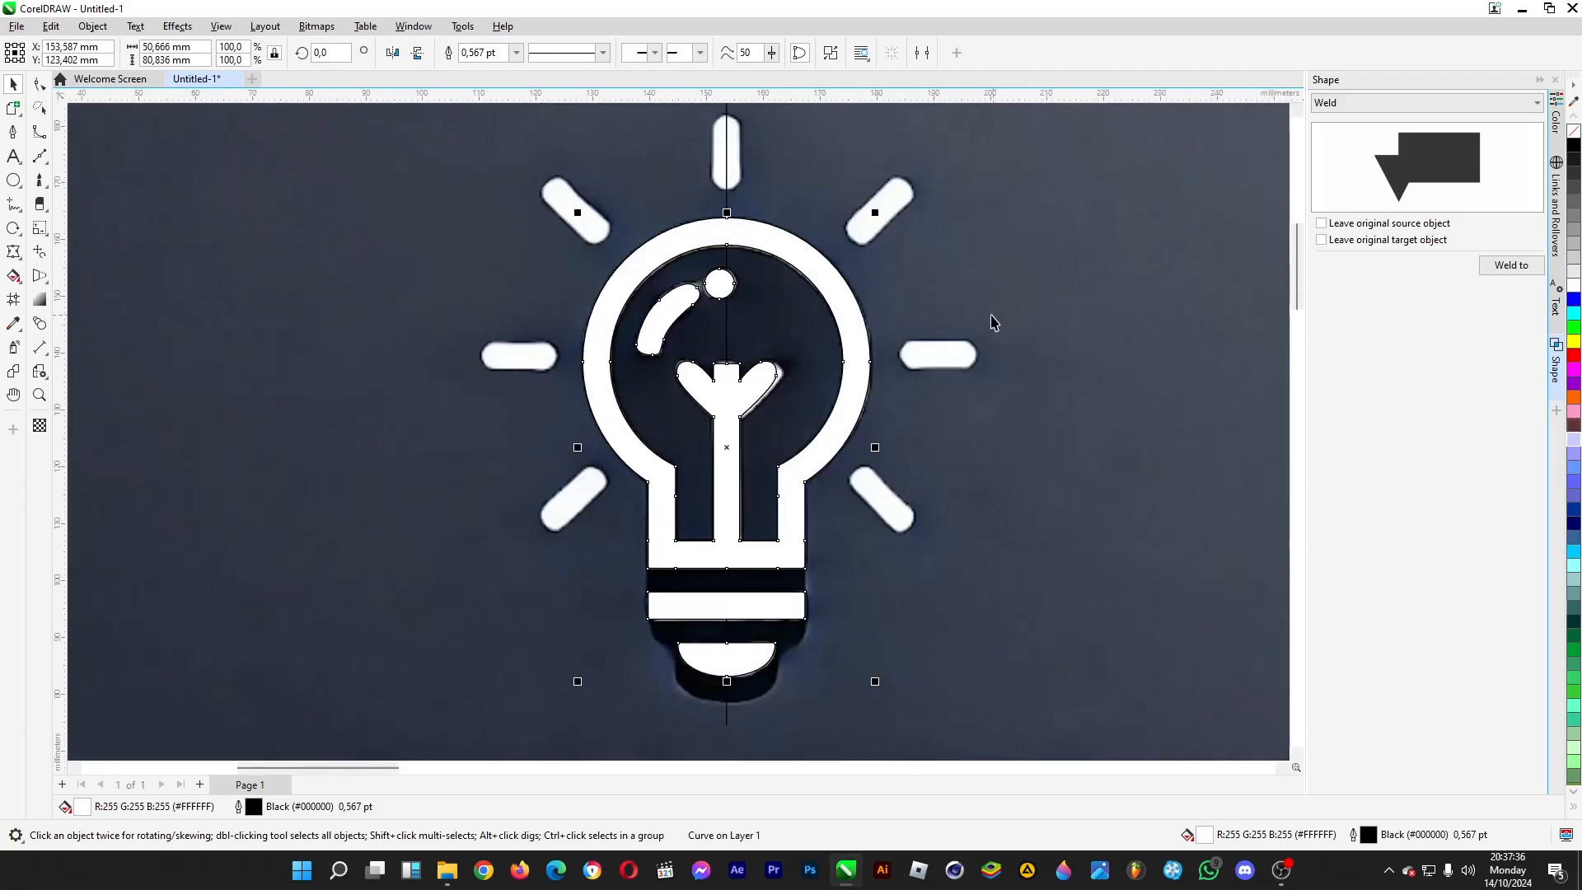
scroll(975, 303, down, 5)
click(361, 402)
- Draw a rectangle about 5.2 mm wide and 13.5 mm high around the ray above the bulb
scroll(890, 213, up, 3)
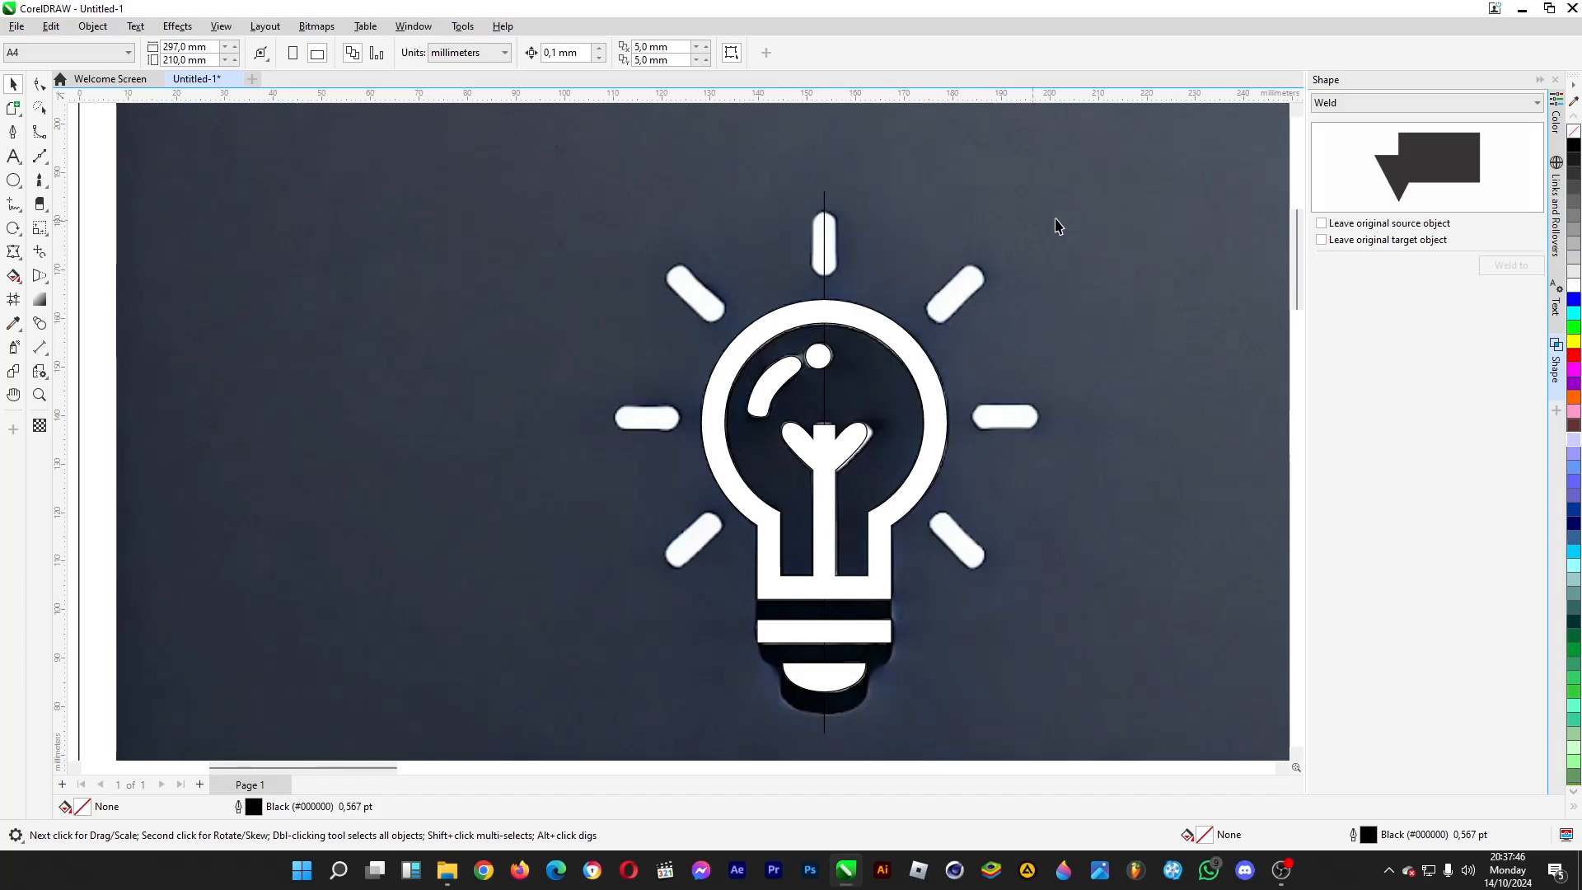
click(12, 182)
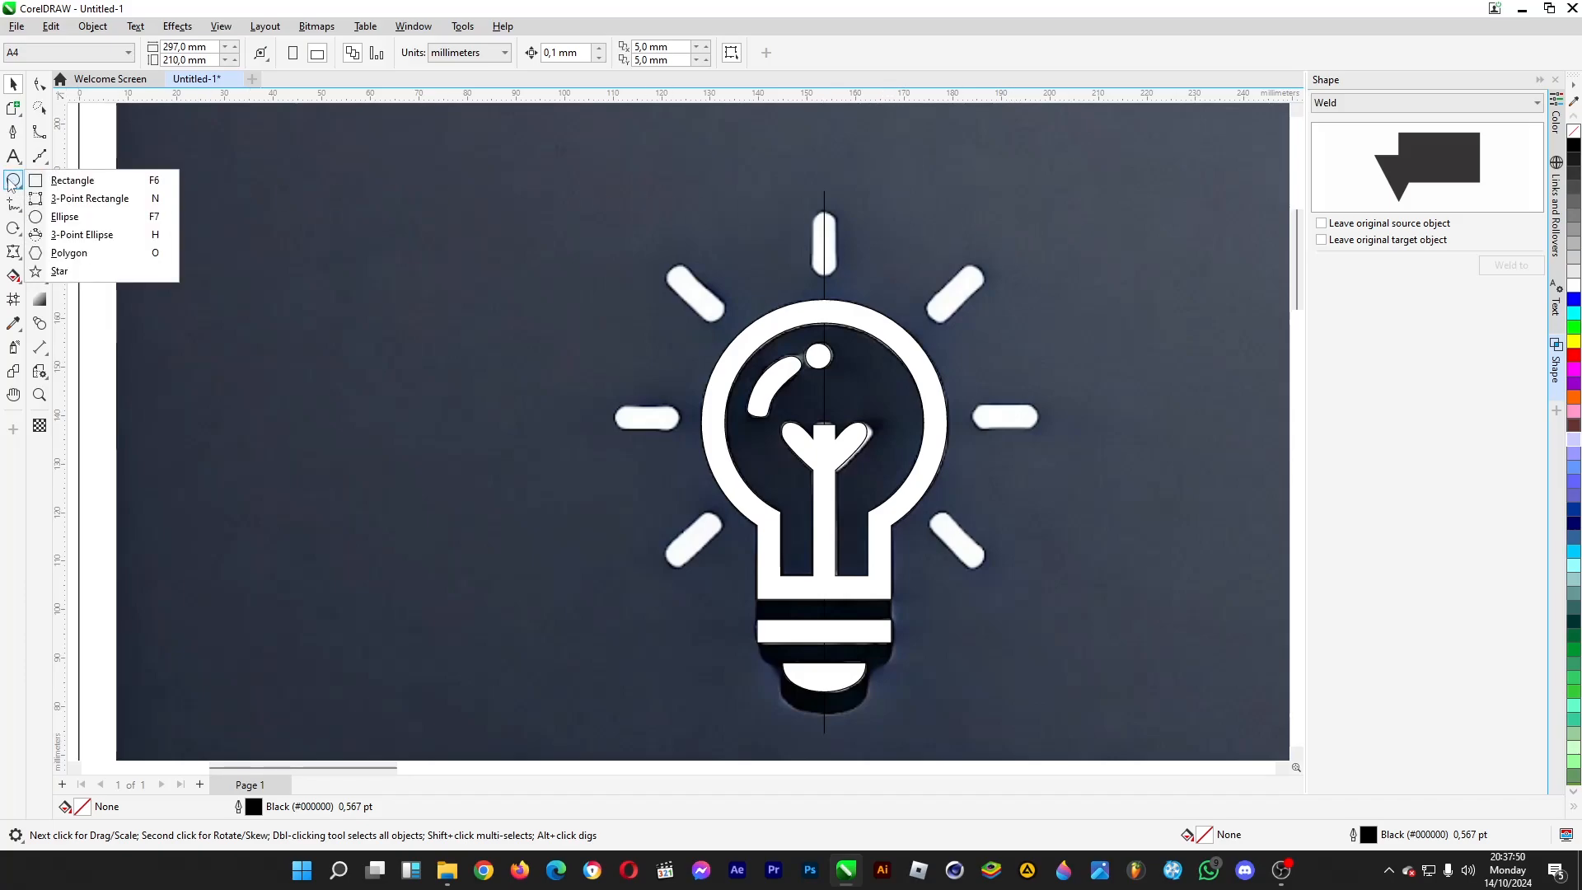
click(50, 181)
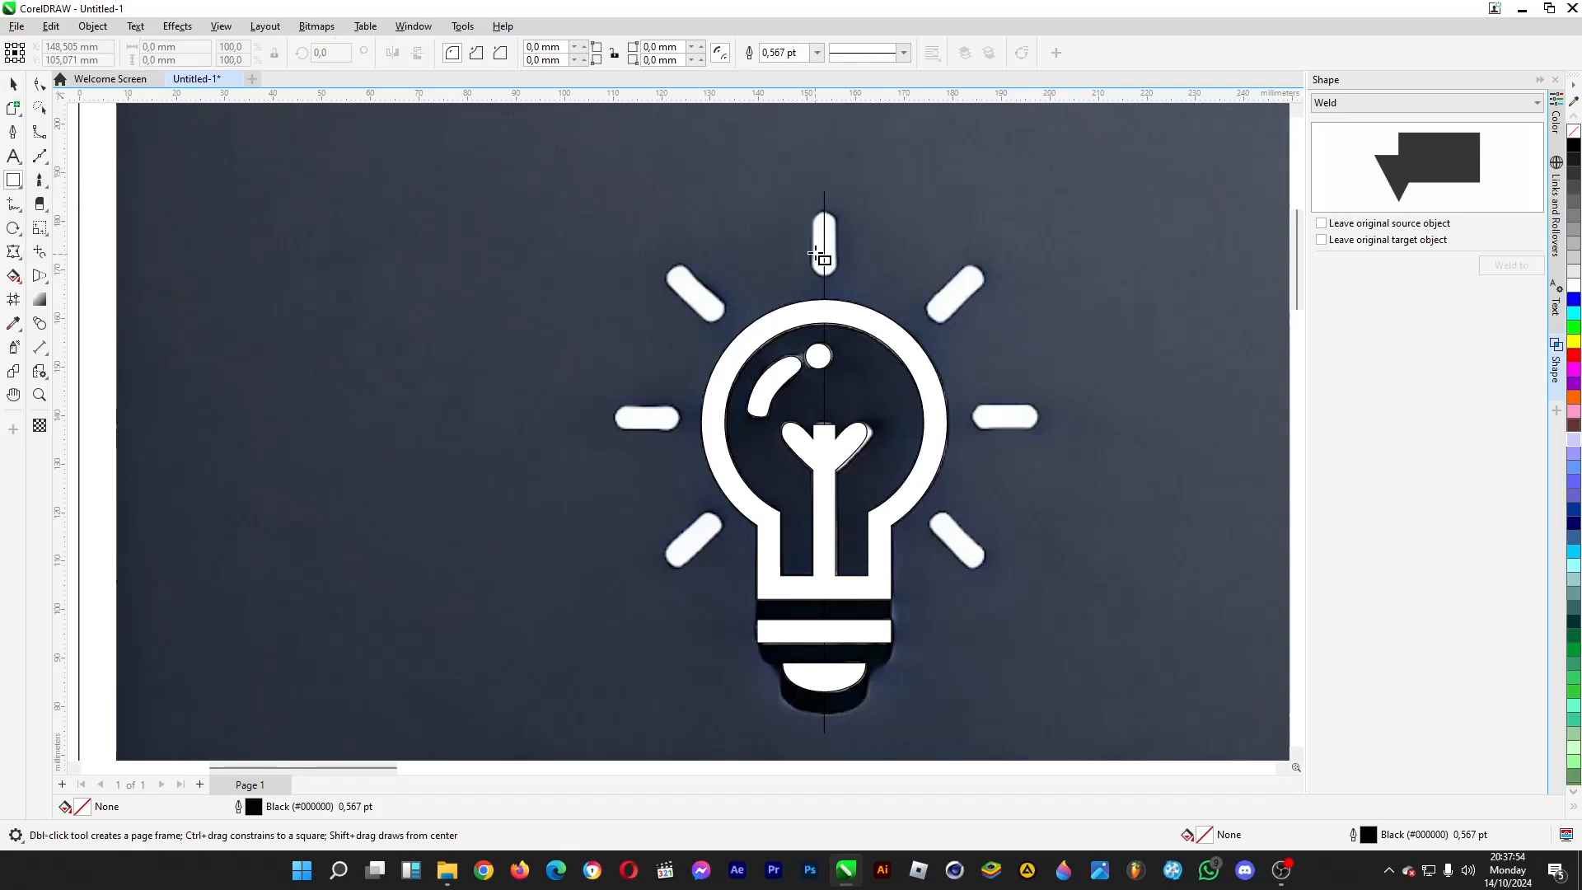
scroll(819, 246, up, 3)
drag(806, 182, 858, 310)
key(space)
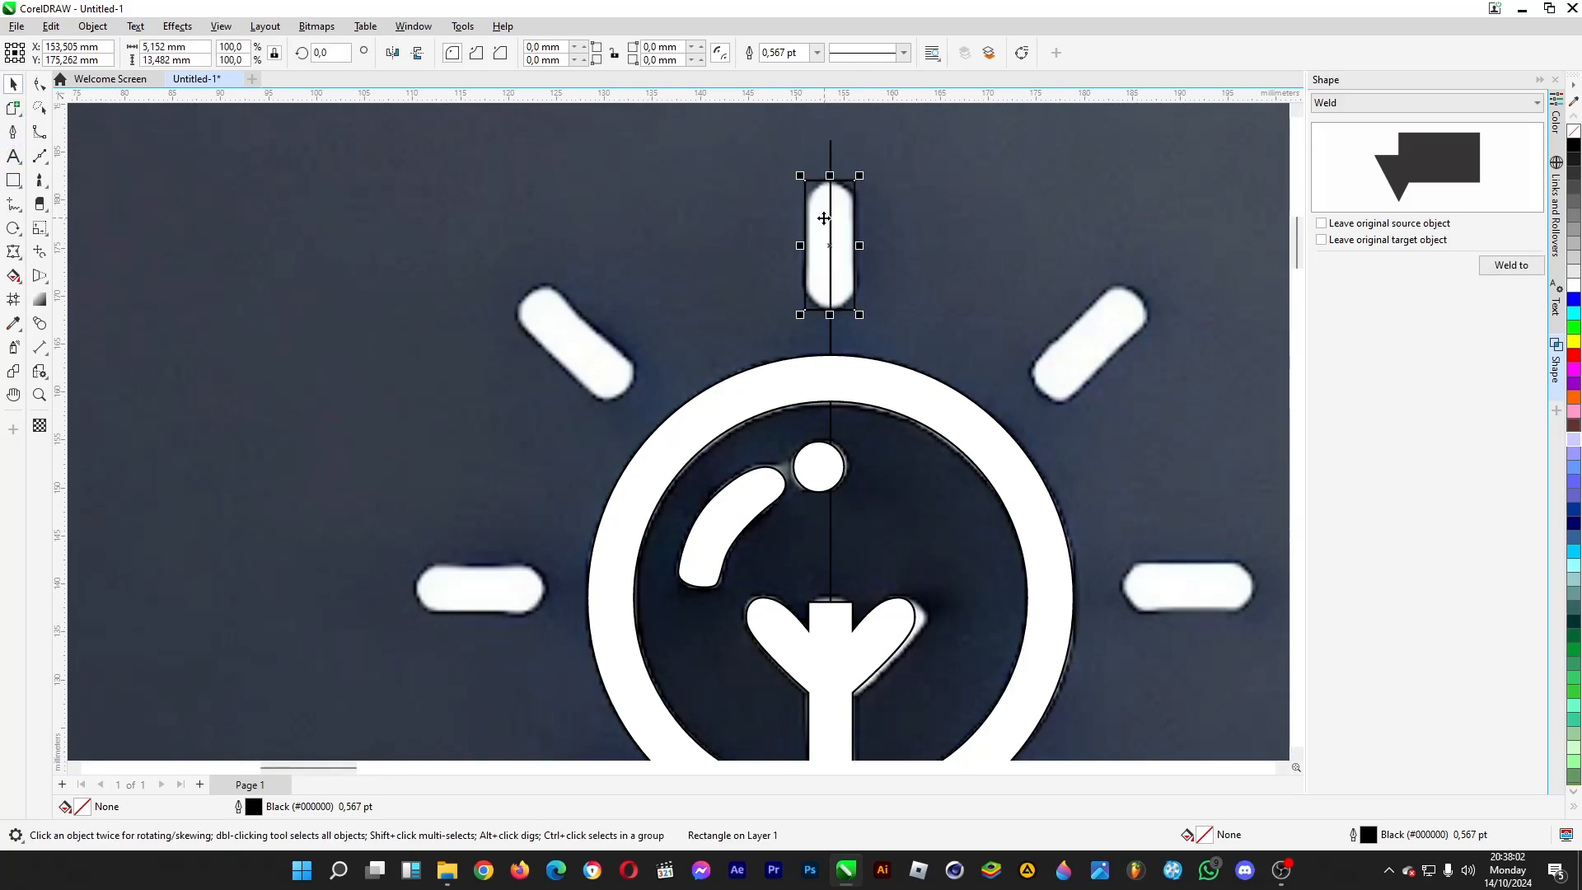
click(824, 219)
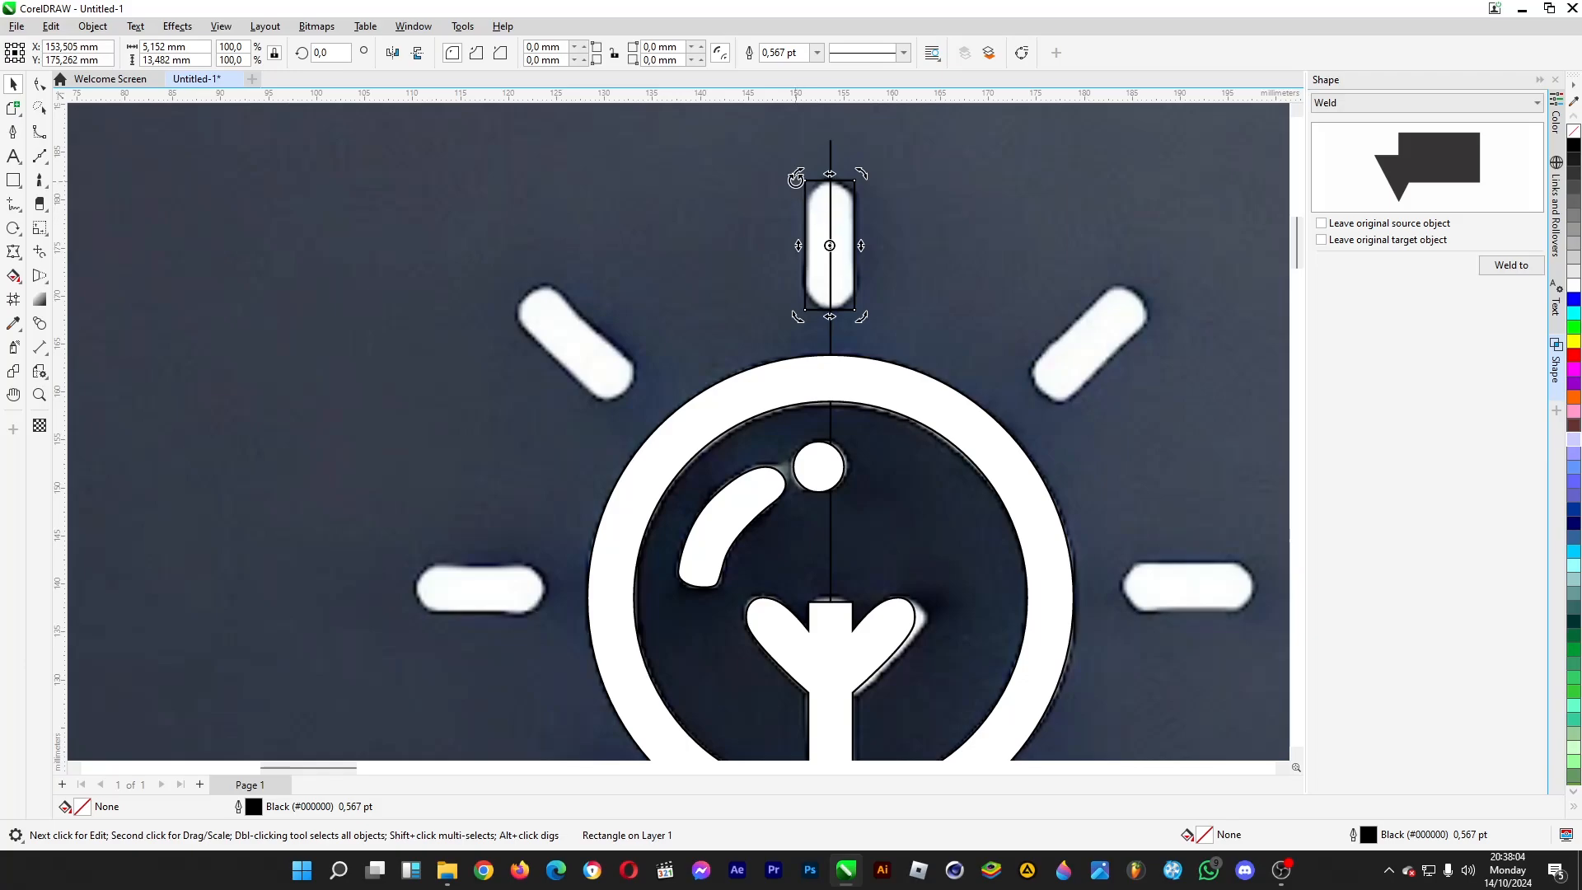
- Round the rectangle's corners fully to a radius of about 2.6 mm and centre it on the vertical axis line
scroll(827, 223, up, 5)
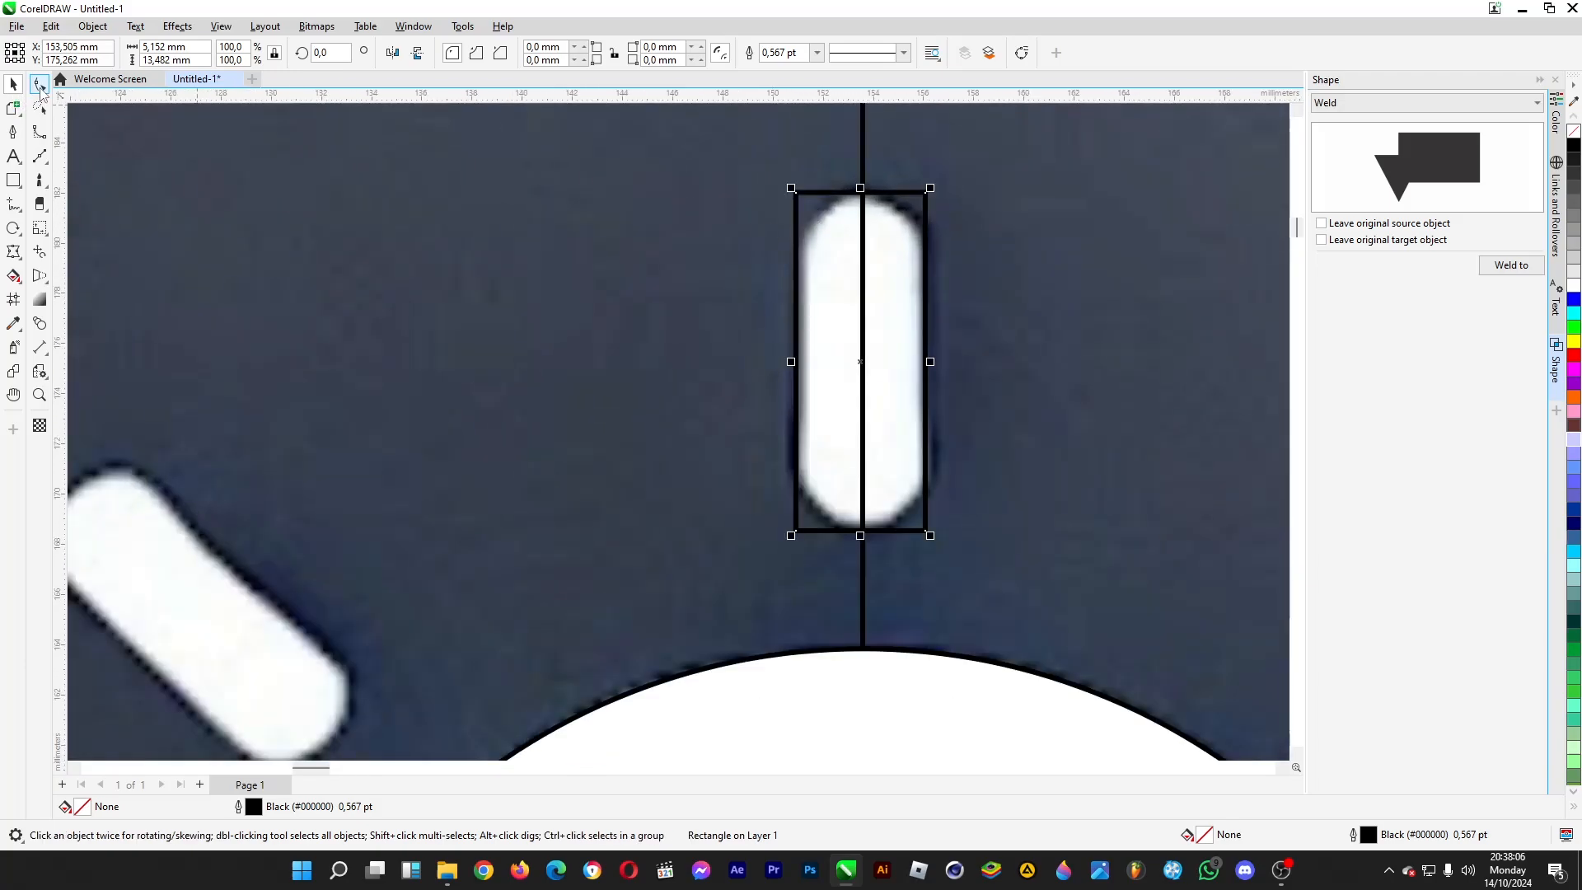
click(39, 84)
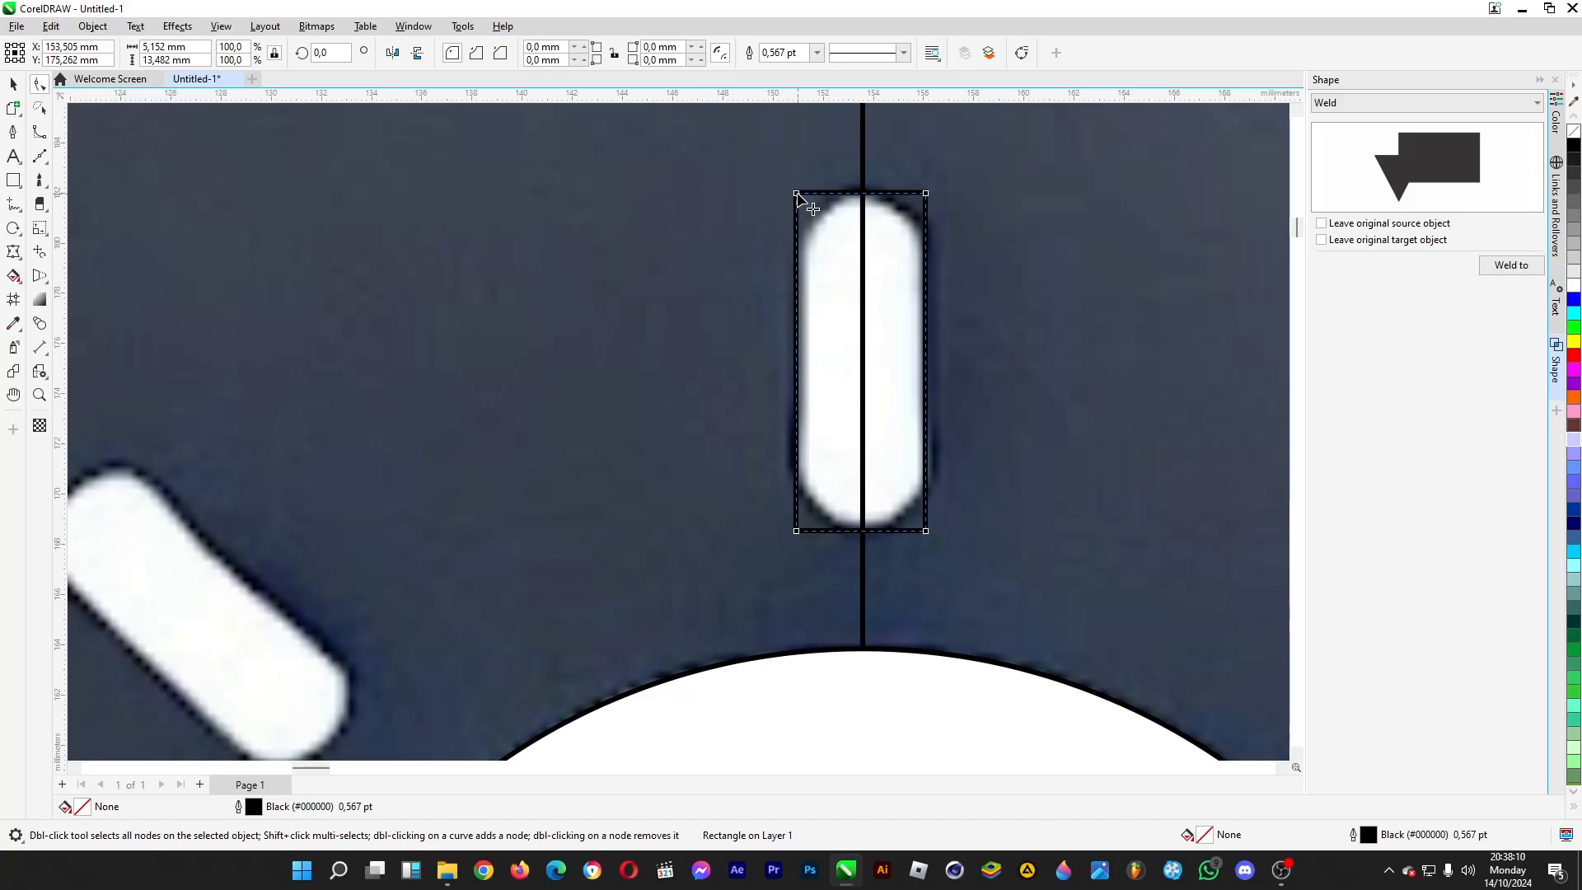
drag(796, 194, 863, 195)
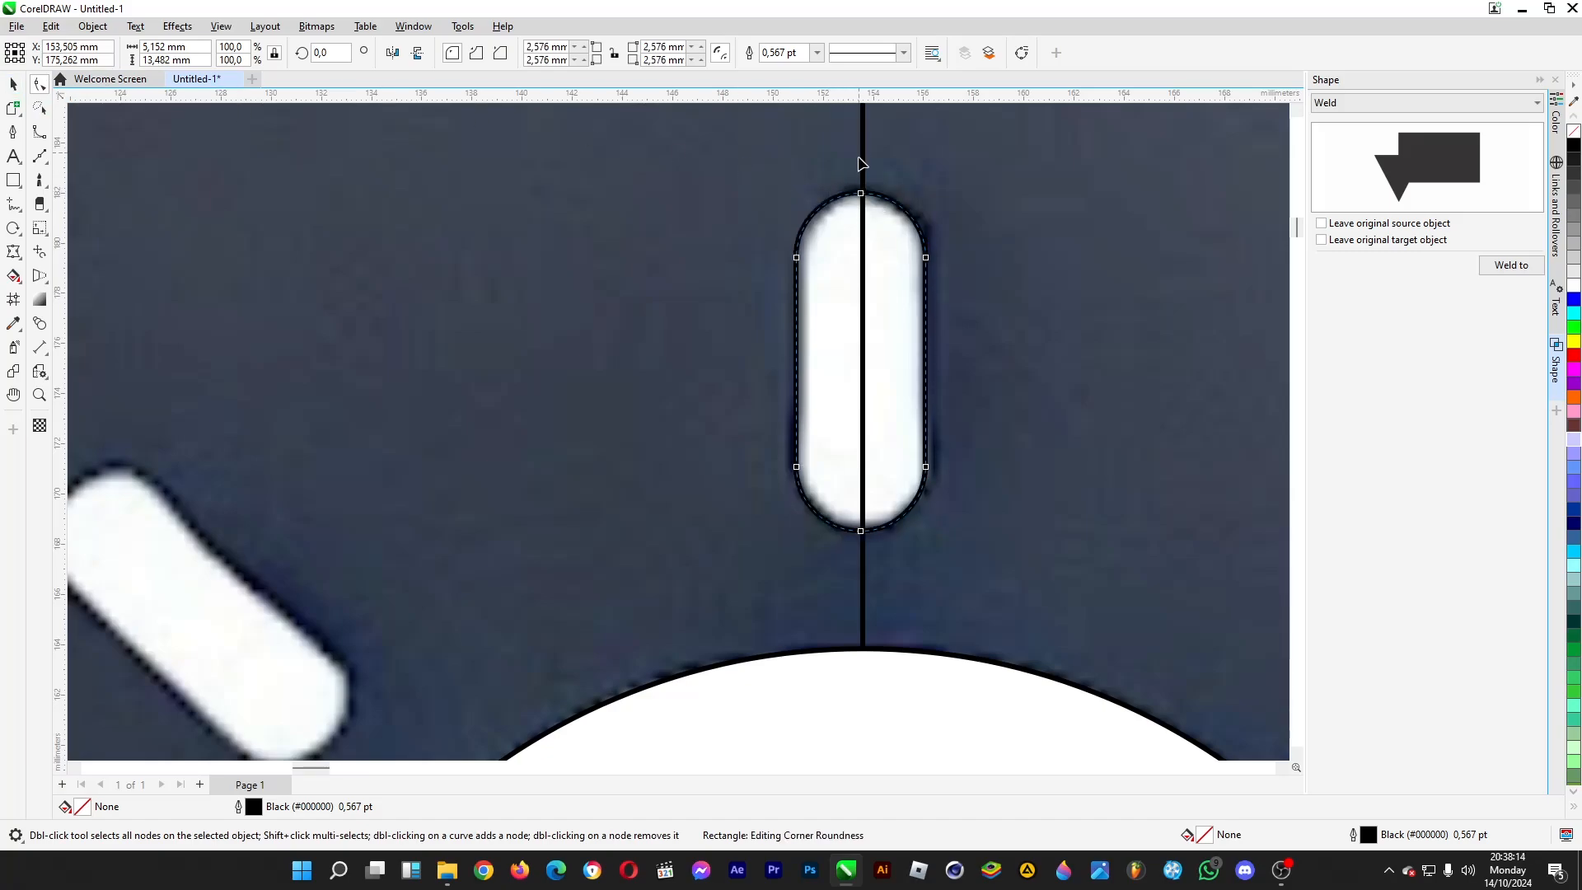
key(space)
scroll(593, 198, down, 3)
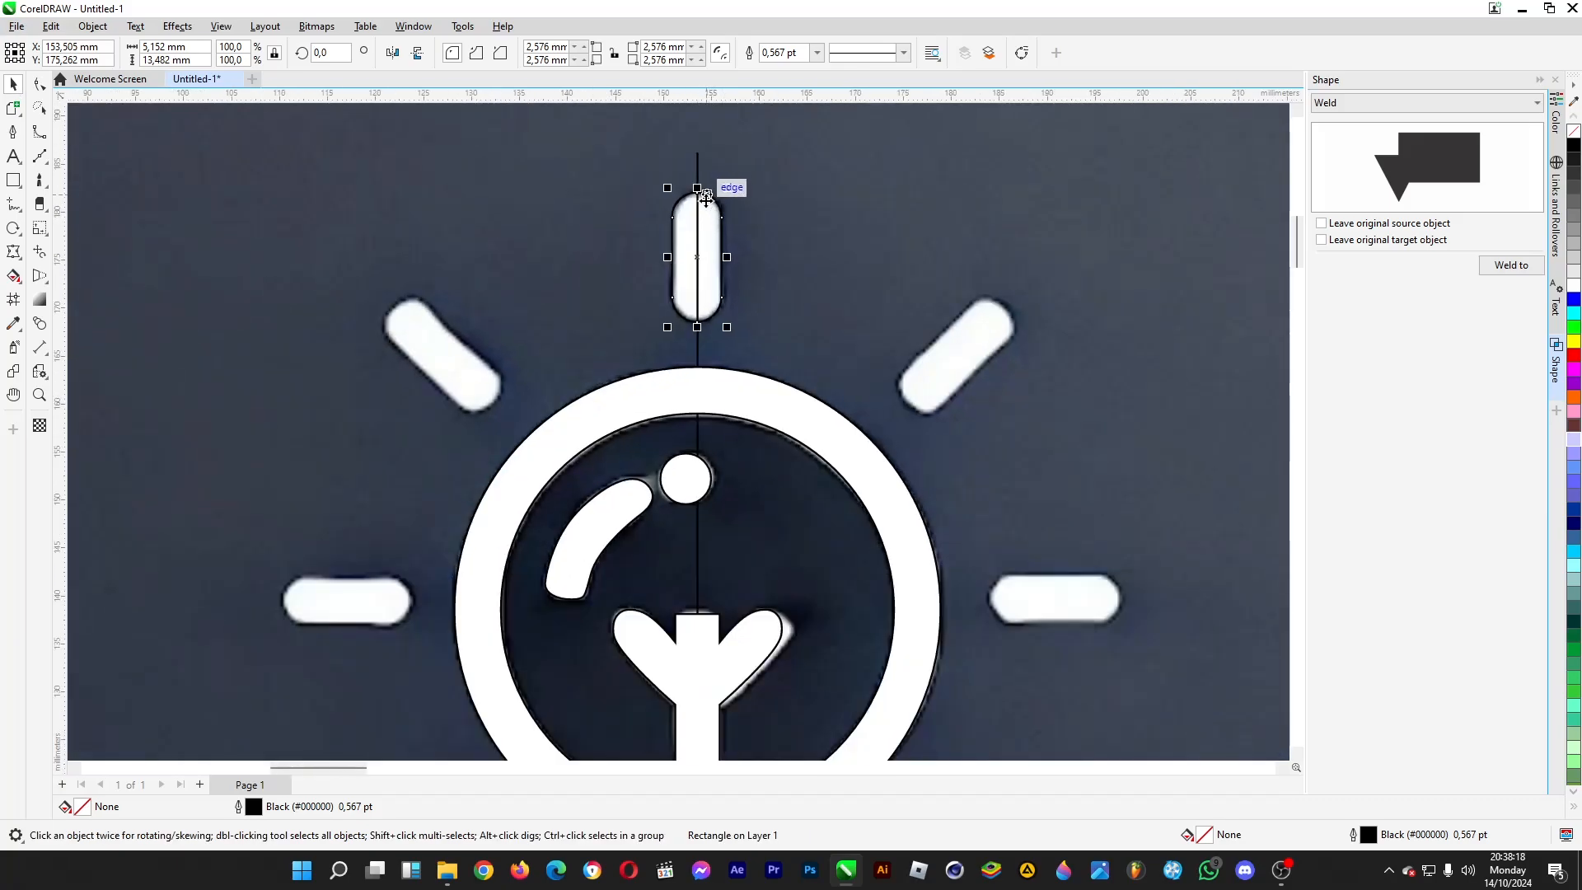
mouse_move(704, 196)
mouse_down()
mouse_move(735, 199)
mouse_move(698, 192)
mouse_up()
scroll(607, 201, down, 3)
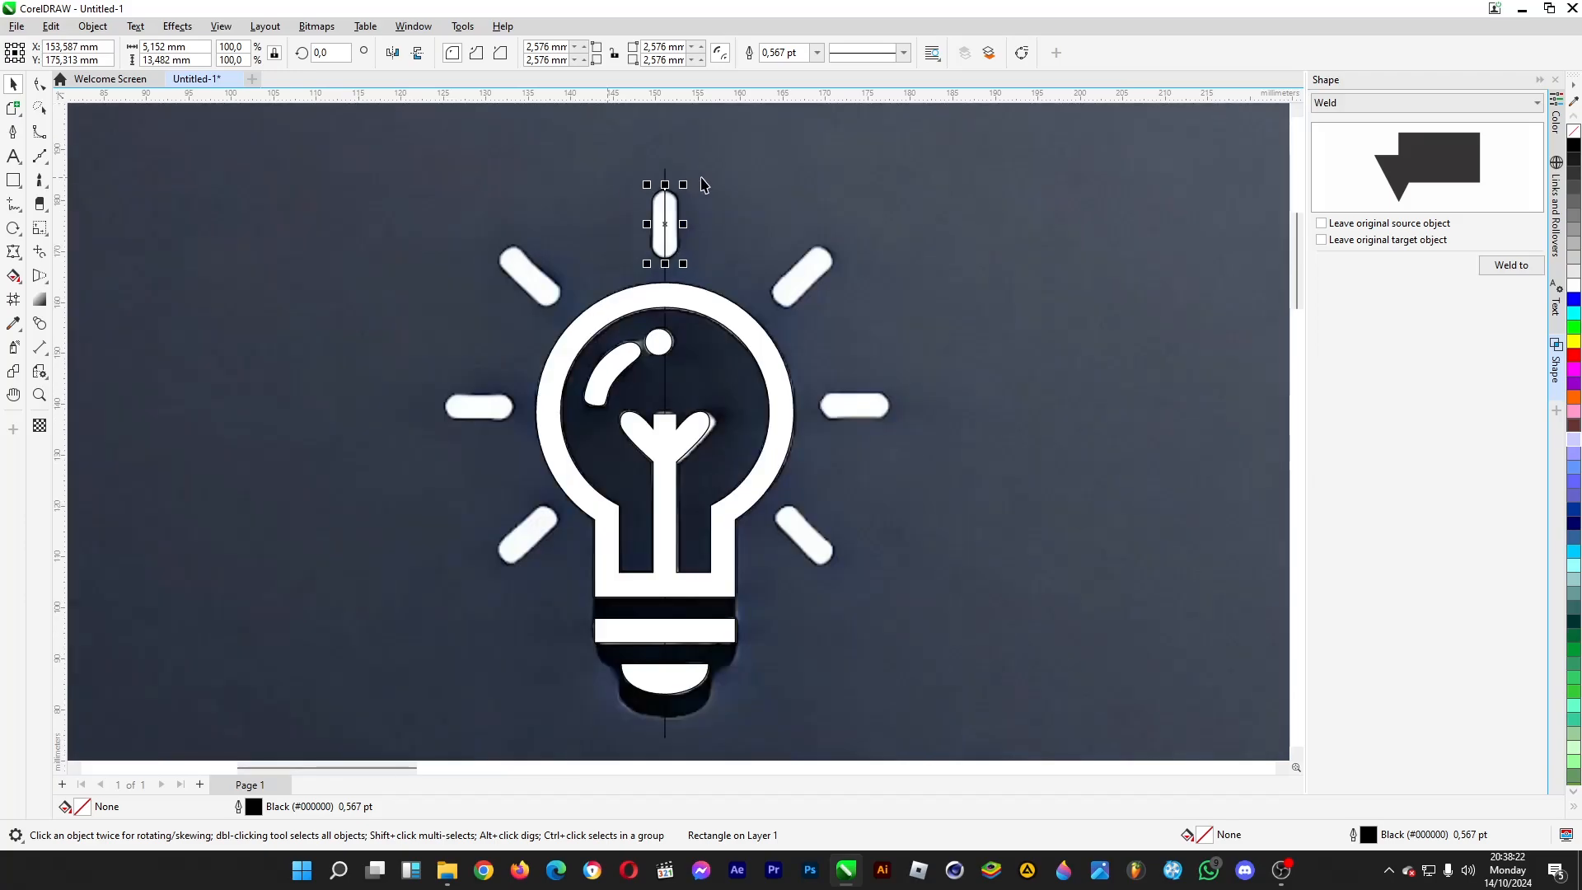
- Move the top ray's rotation centre to the bulb's centre and make rotated copies for the upper-left and left rays
click(667, 222)
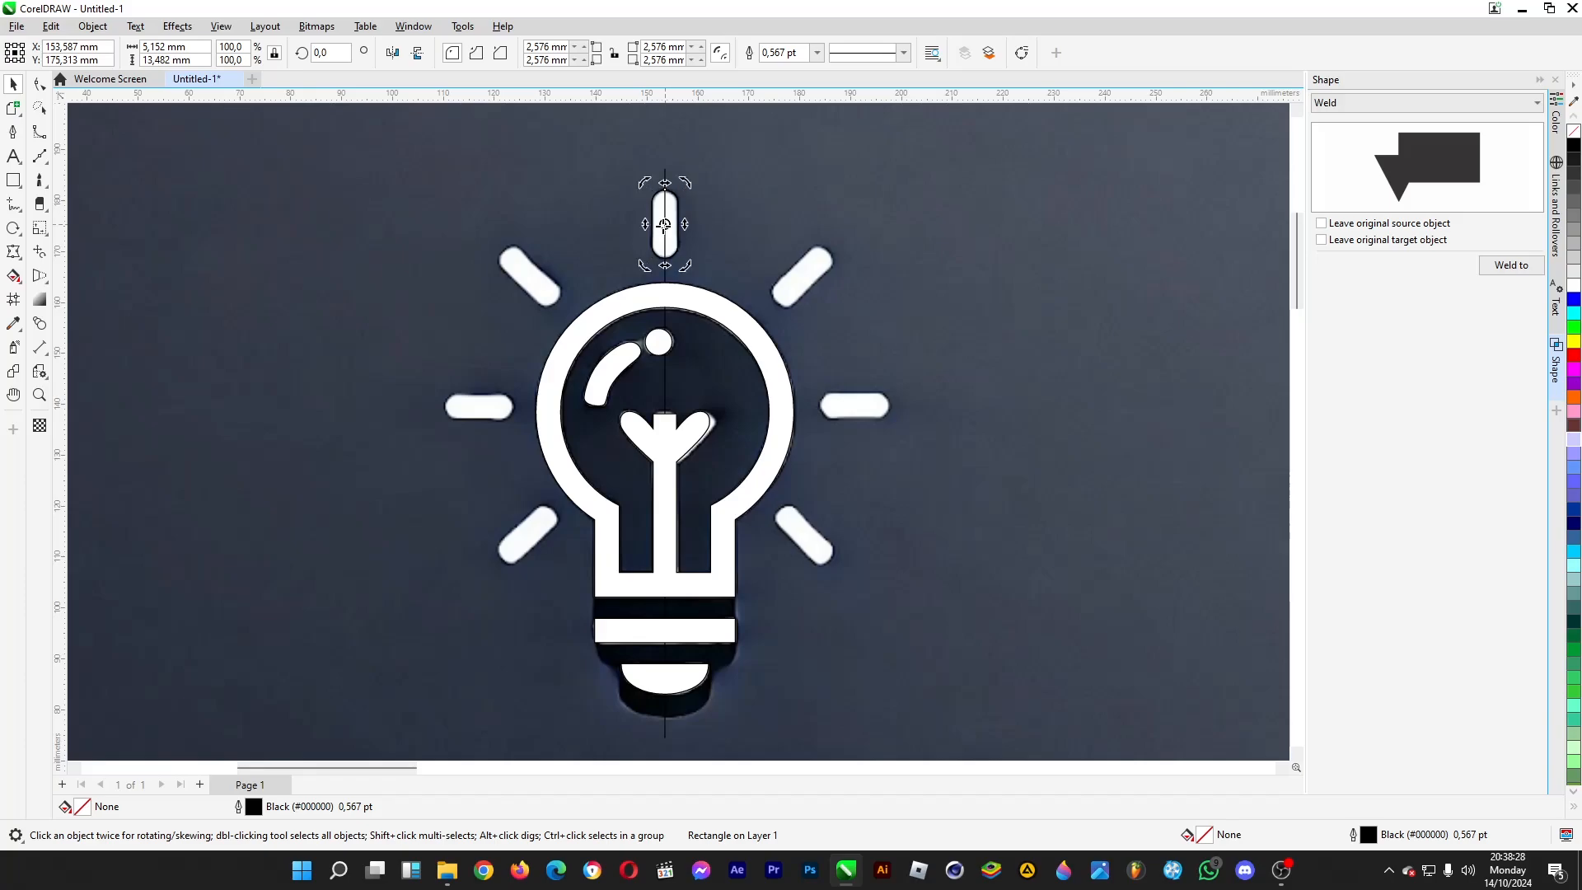
drag(666, 223, 665, 413)
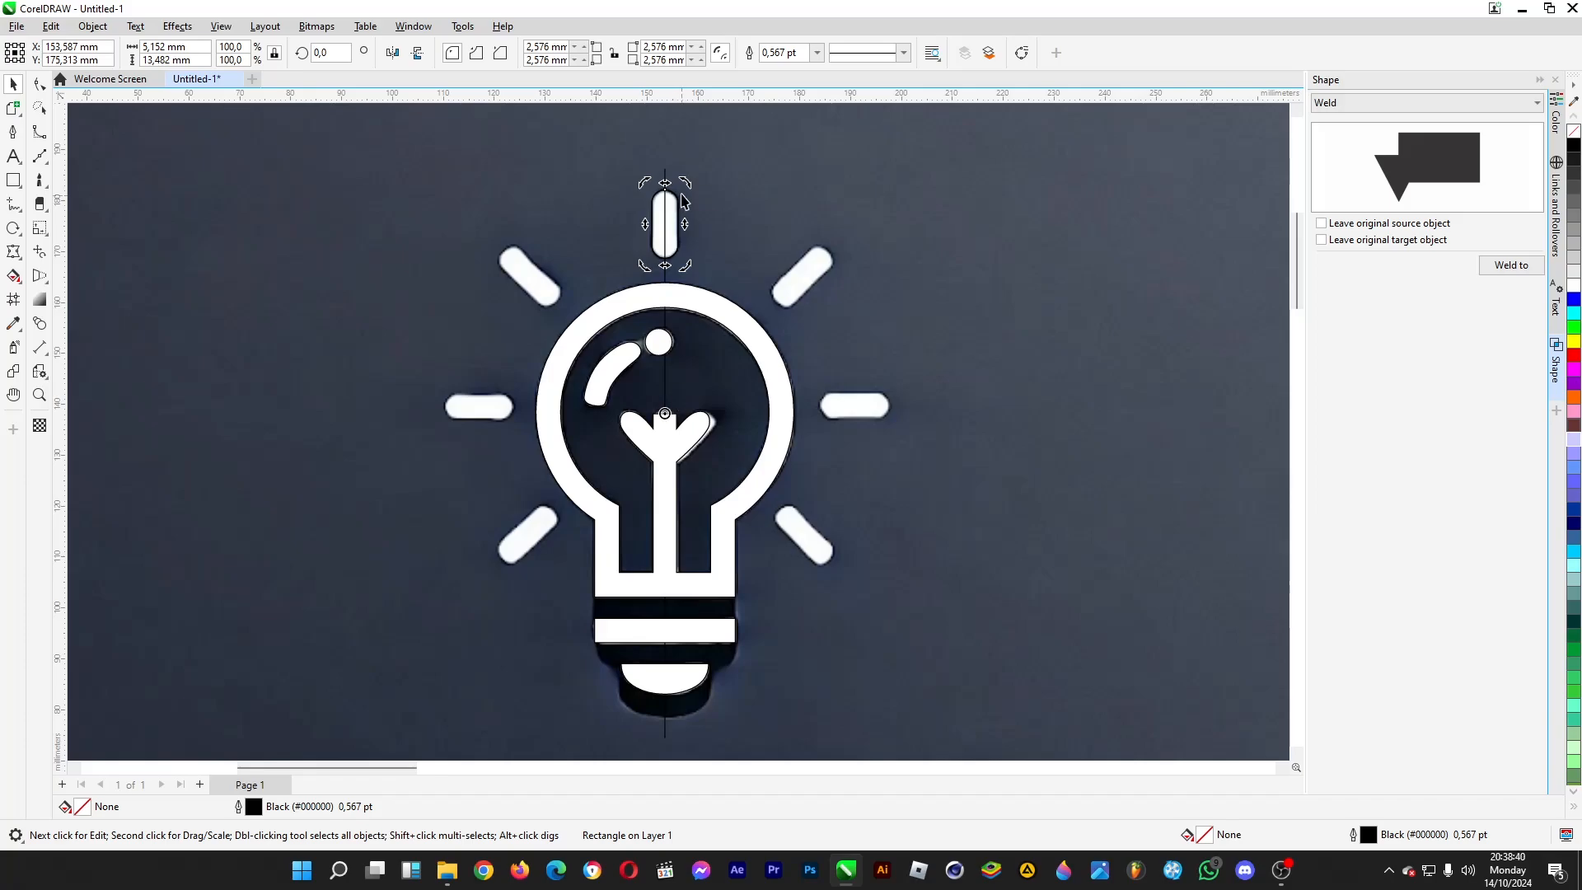
drag(686, 182, 449, 357)
- Set the left ray's rotation to 90° and align it over the left ray in the image
double_click(344, 52)
text(90)
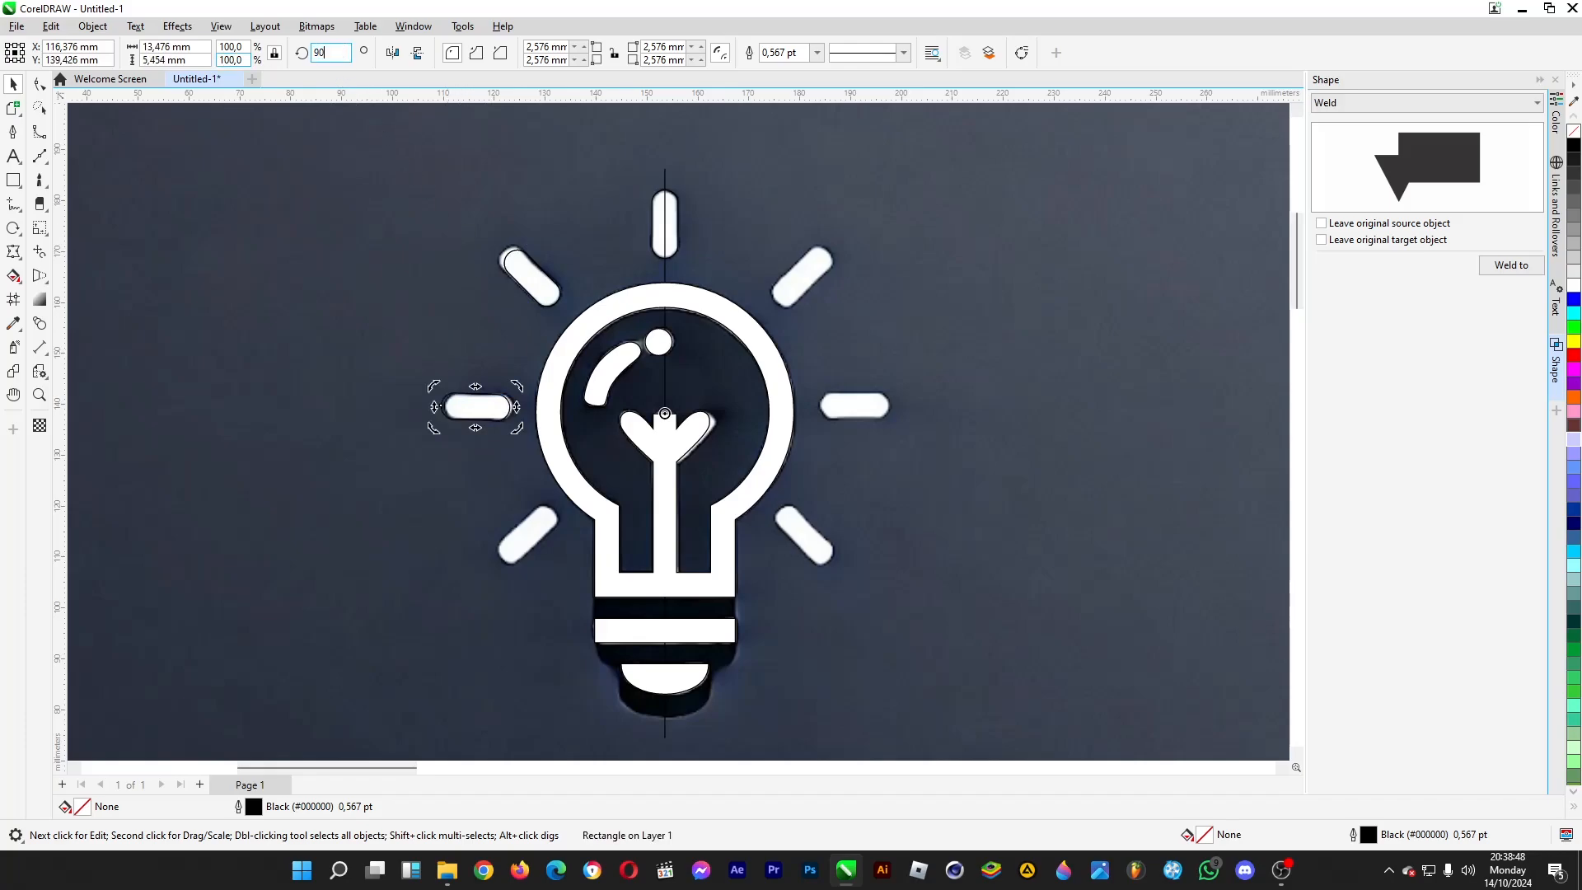
key(Return)
mouse_move(493, 411)
mouse_down()
mouse_move(491, 371)
mouse_move(498, 411)
mouse_up()
- Rotate a copy of the upper-left ray around the bulb's centre to the lower-left ray and nudge it into place
click(536, 291)
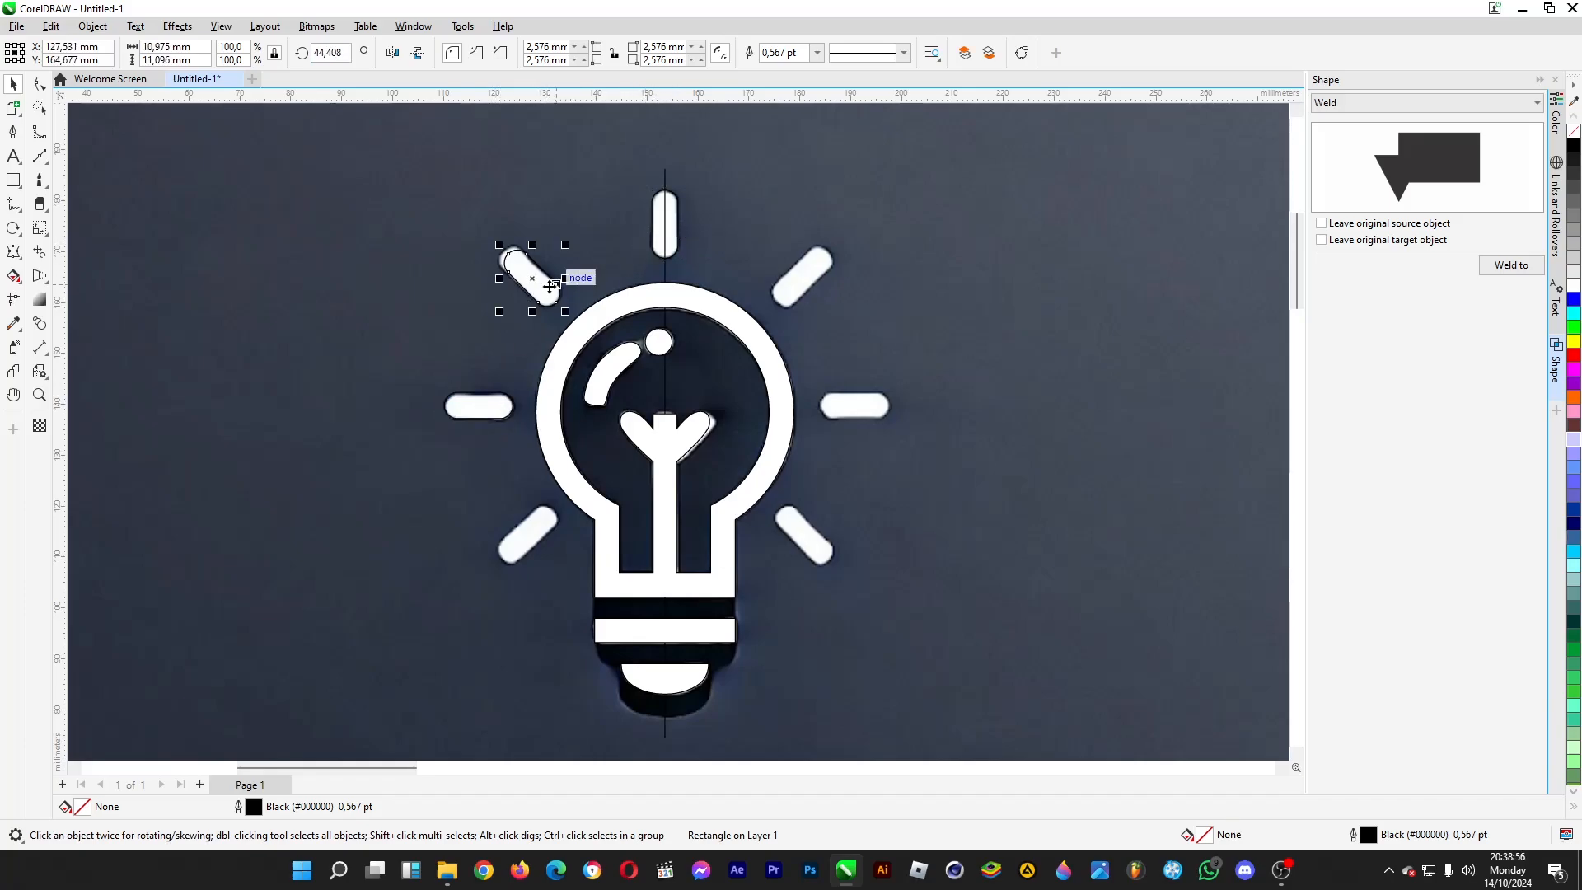
click(546, 288)
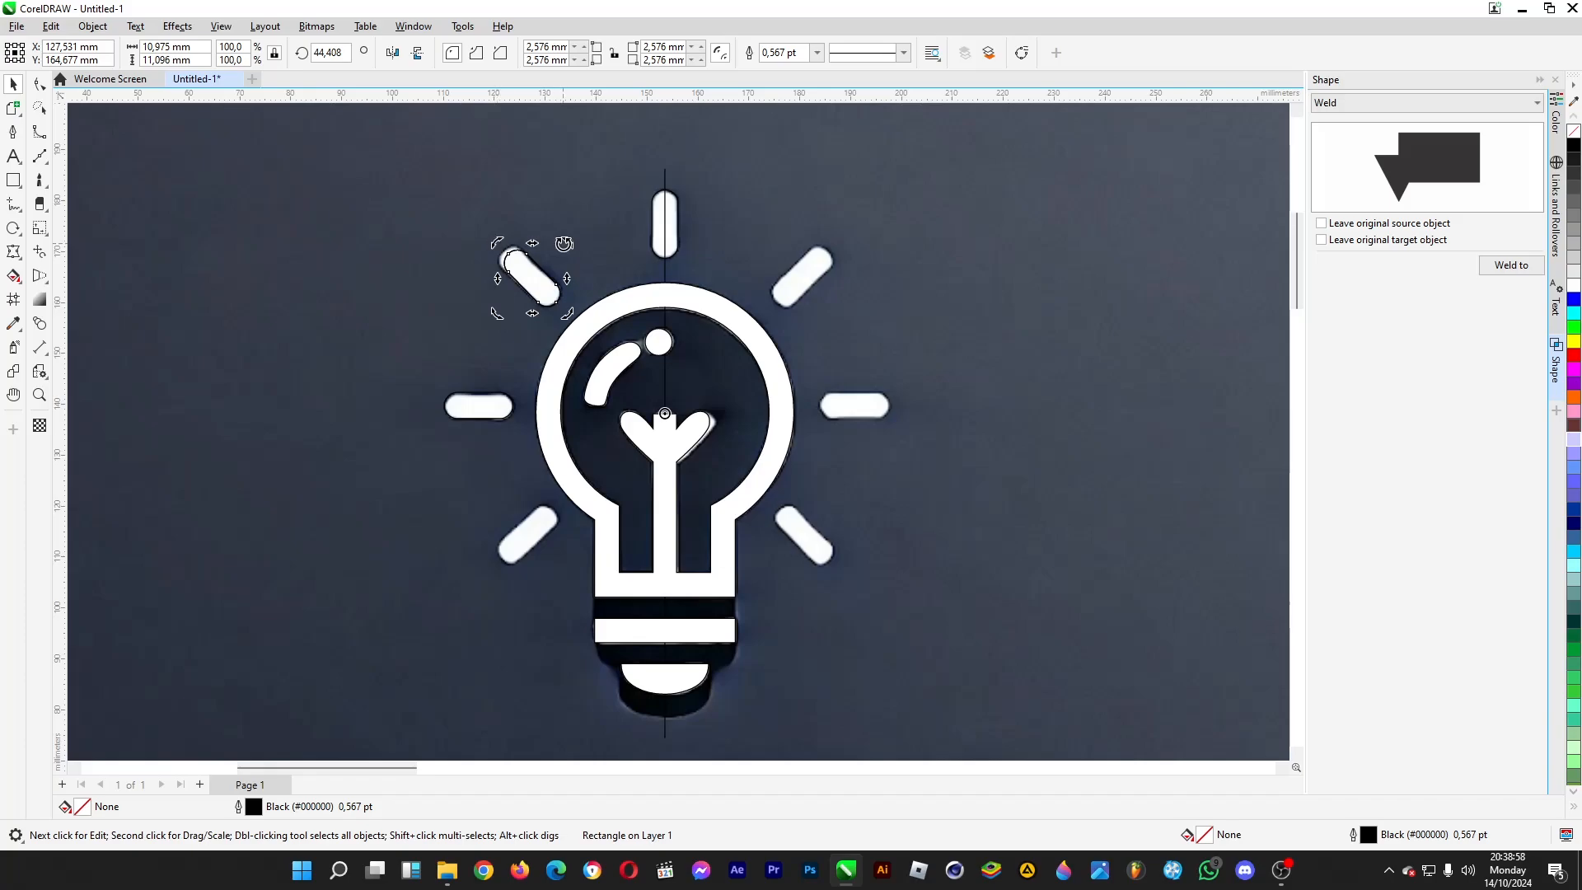
drag(567, 244, 391, 555)
right_click(391, 554)
click(570, 590)
mouse_move(517, 550)
mouse_down()
mouse_move(545, 514)
mouse_move(531, 537)
mouse_up()
key(Up)
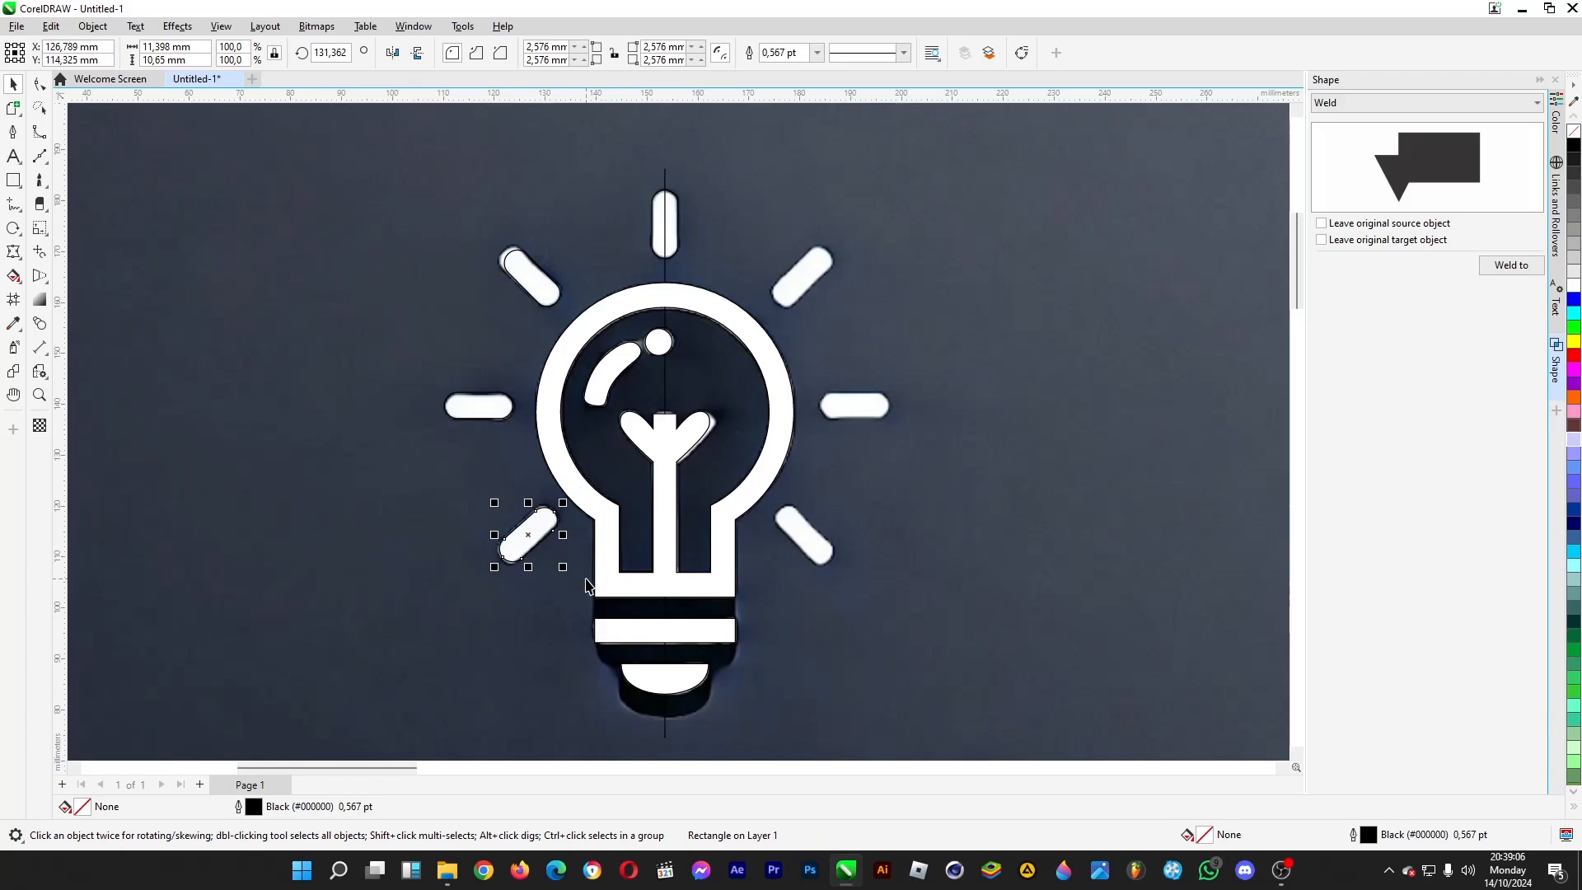
- Mirror a copy of the four traced rays horizontally and place it over the rays on the bulb's right side
scroll(558, 298, down, 2)
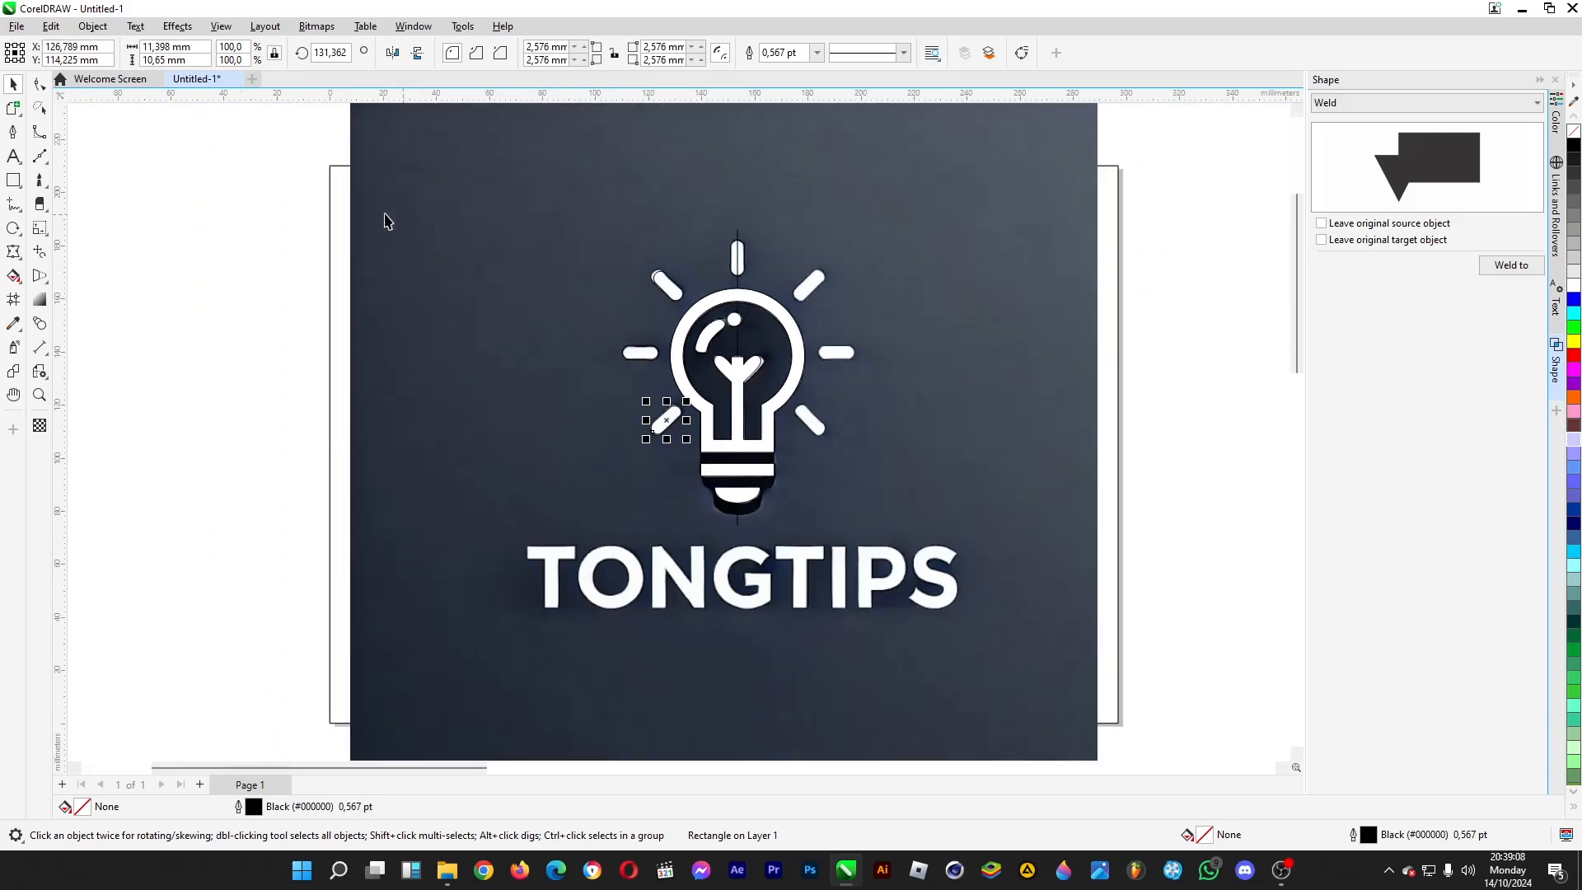
click(257, 226)
drag(268, 211, 767, 430)
scroll(814, 339, up, 2)
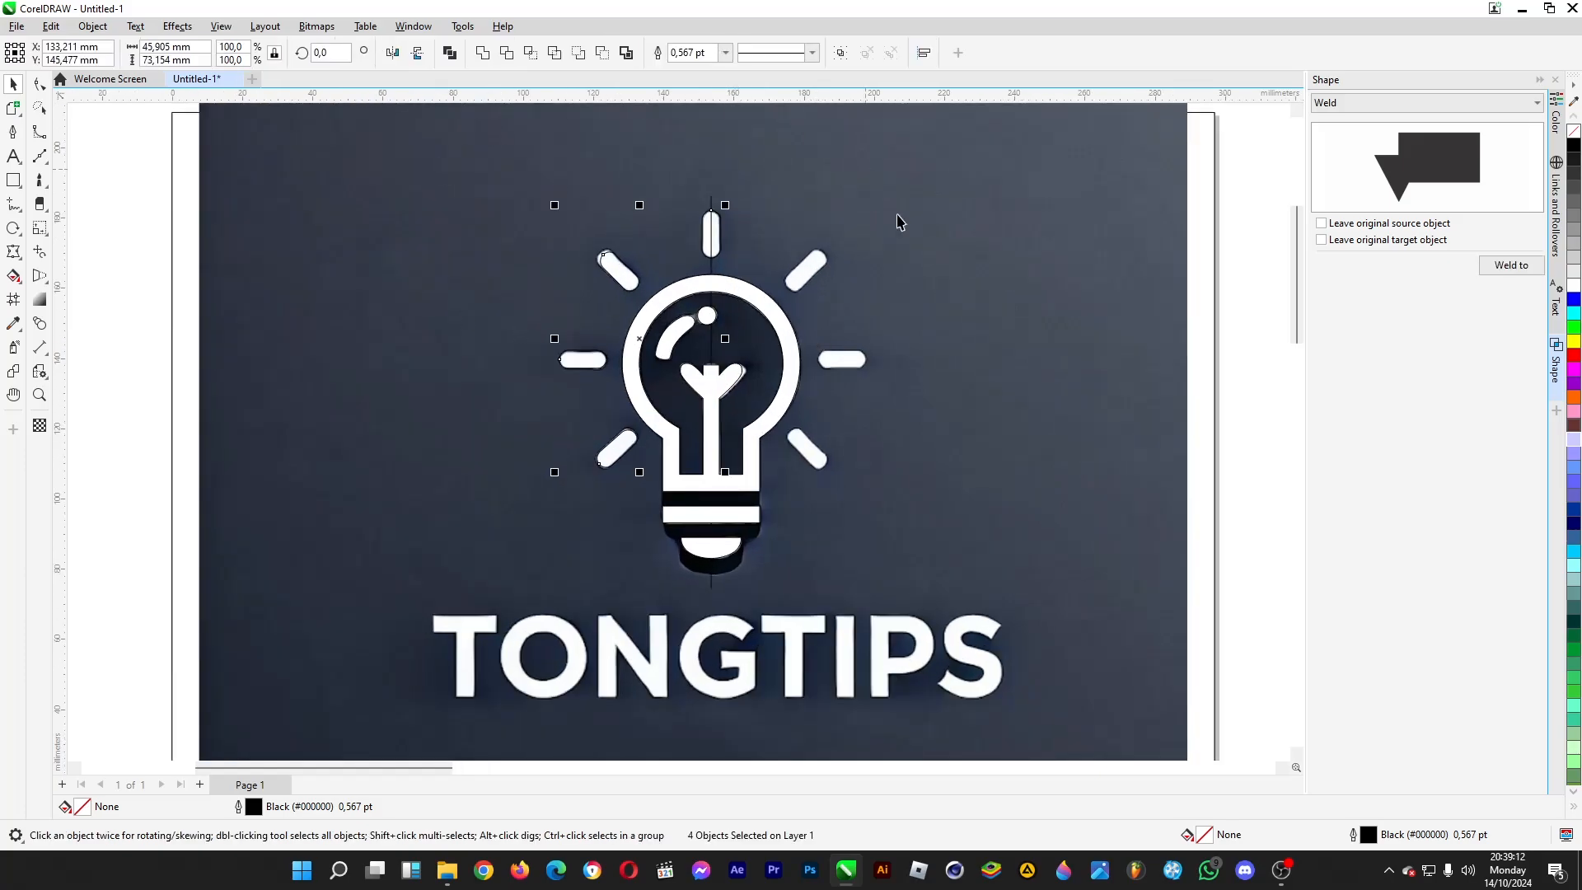
click(392, 55)
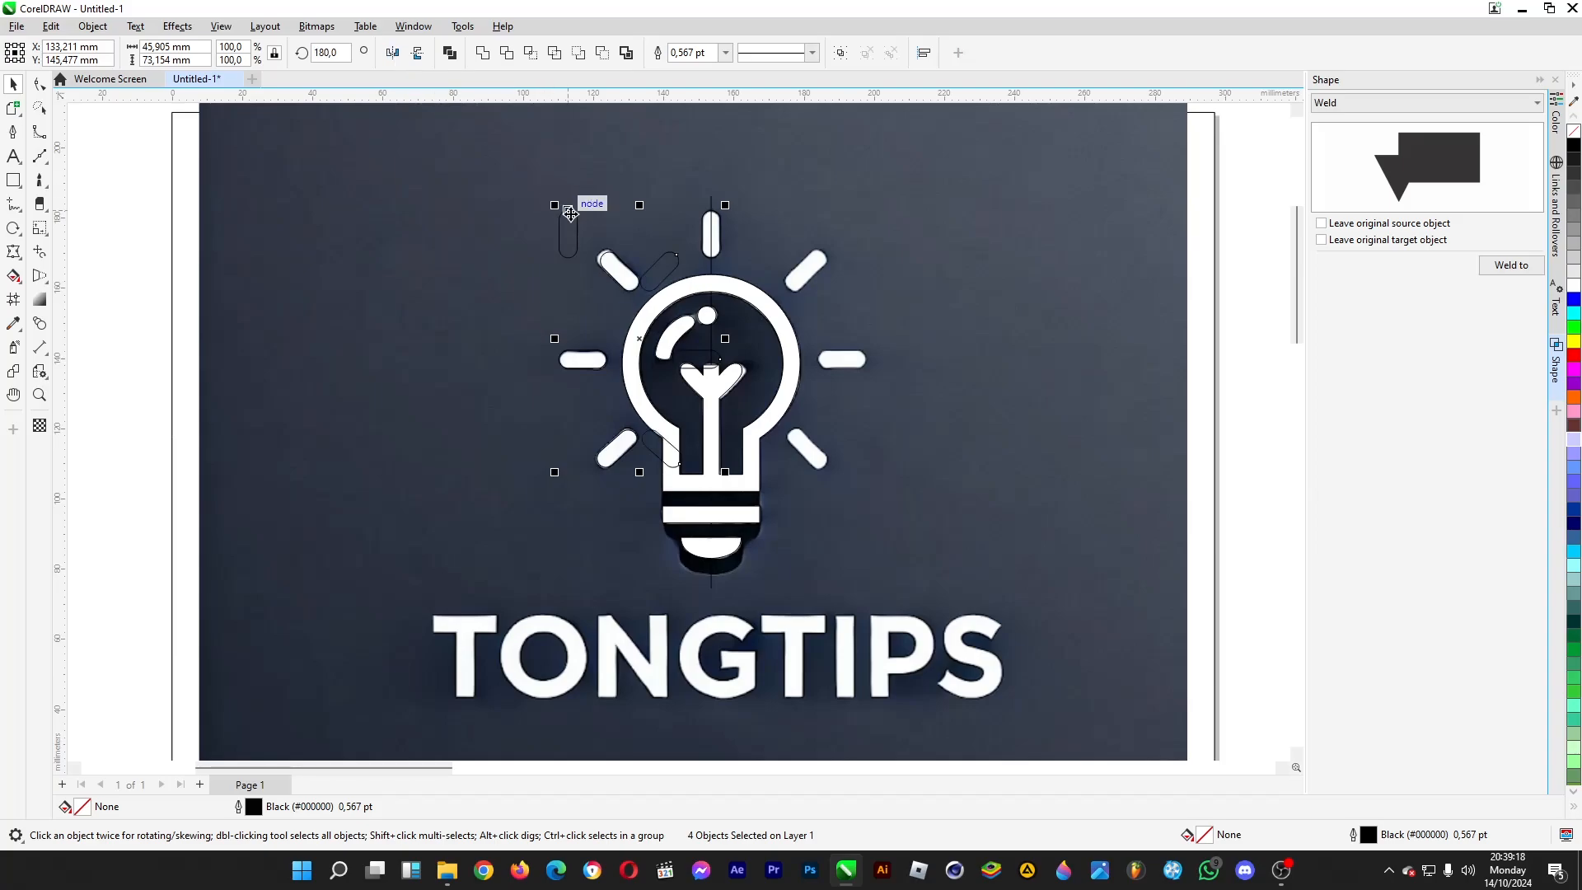
drag(570, 213, 714, 213)
- Delete the duplicate top ray and the vertical centre line through the bulb
click(719, 235)
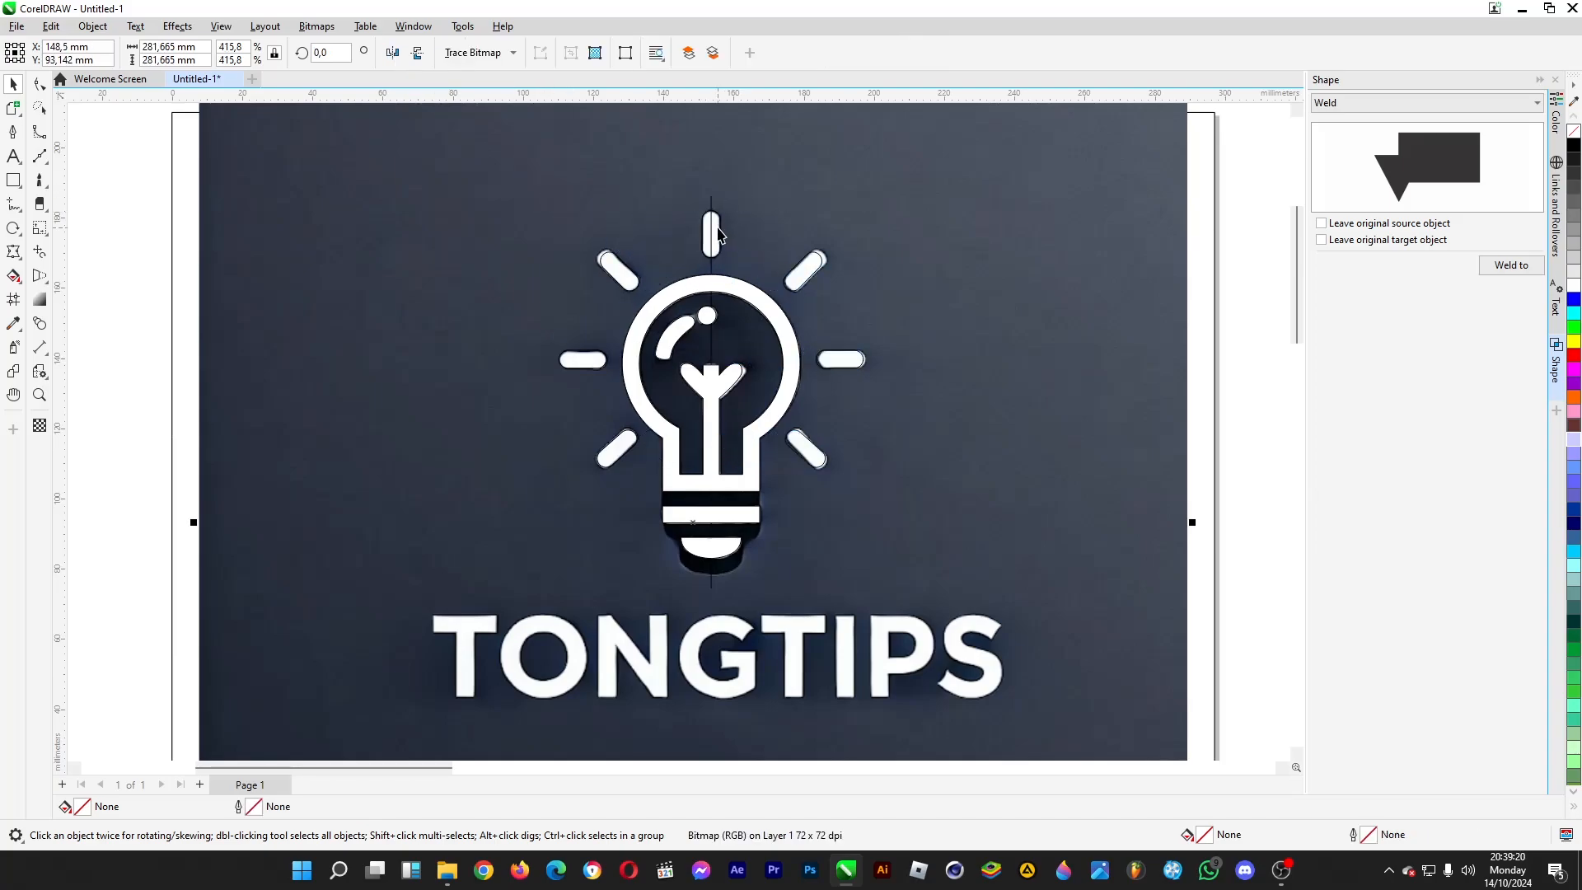
click(712, 231)
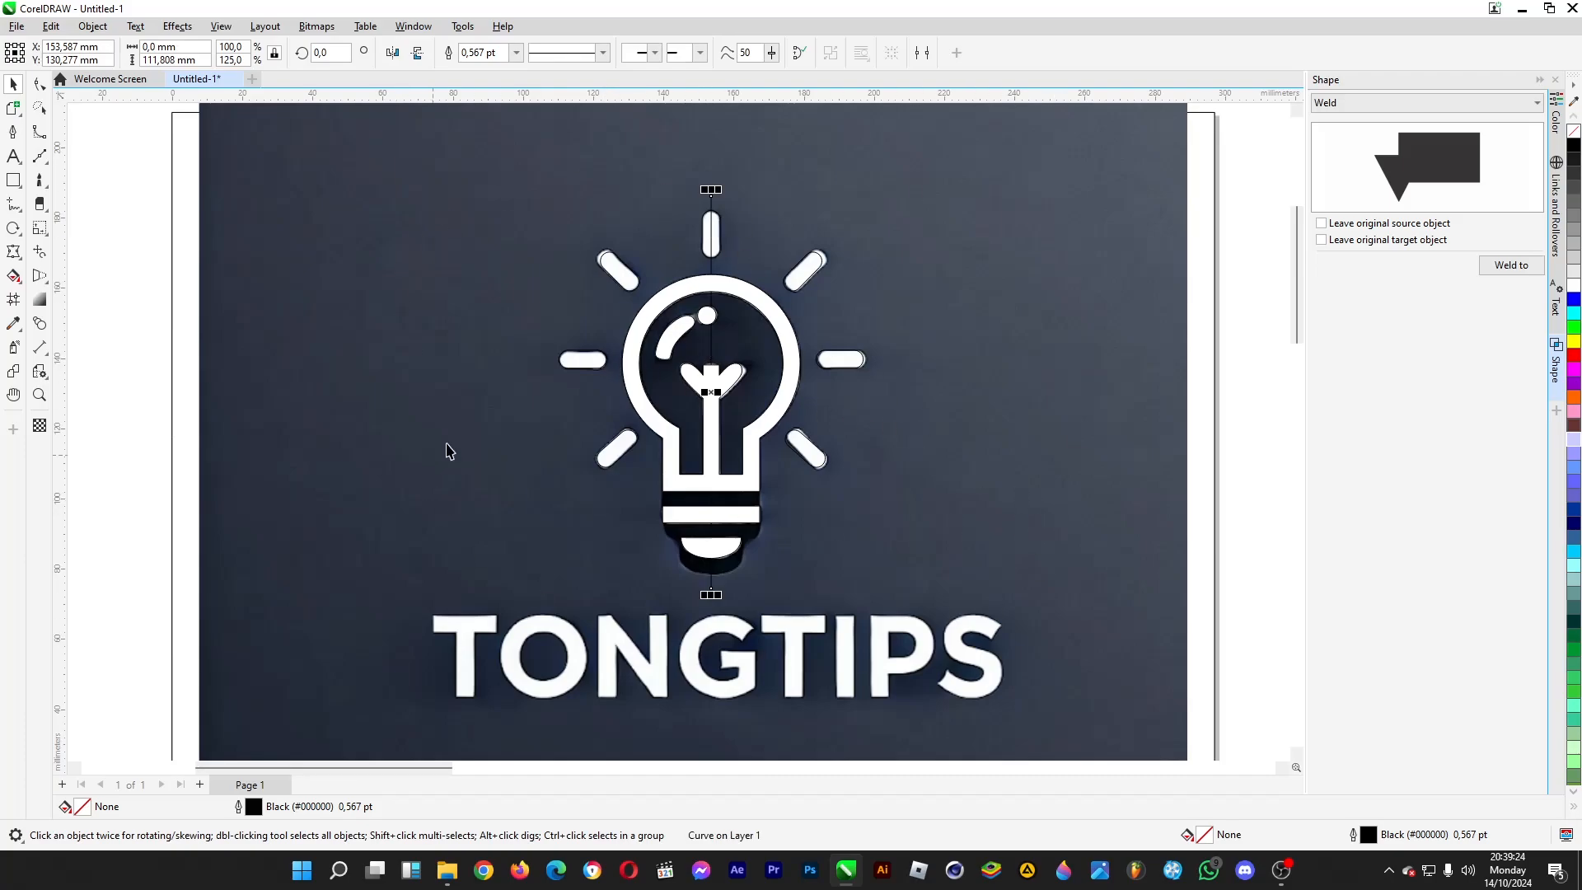
click(1269, 180)
- Weld the seven rays around the bulb to the white bulb shape
drag(1247, 172, 474, 490)
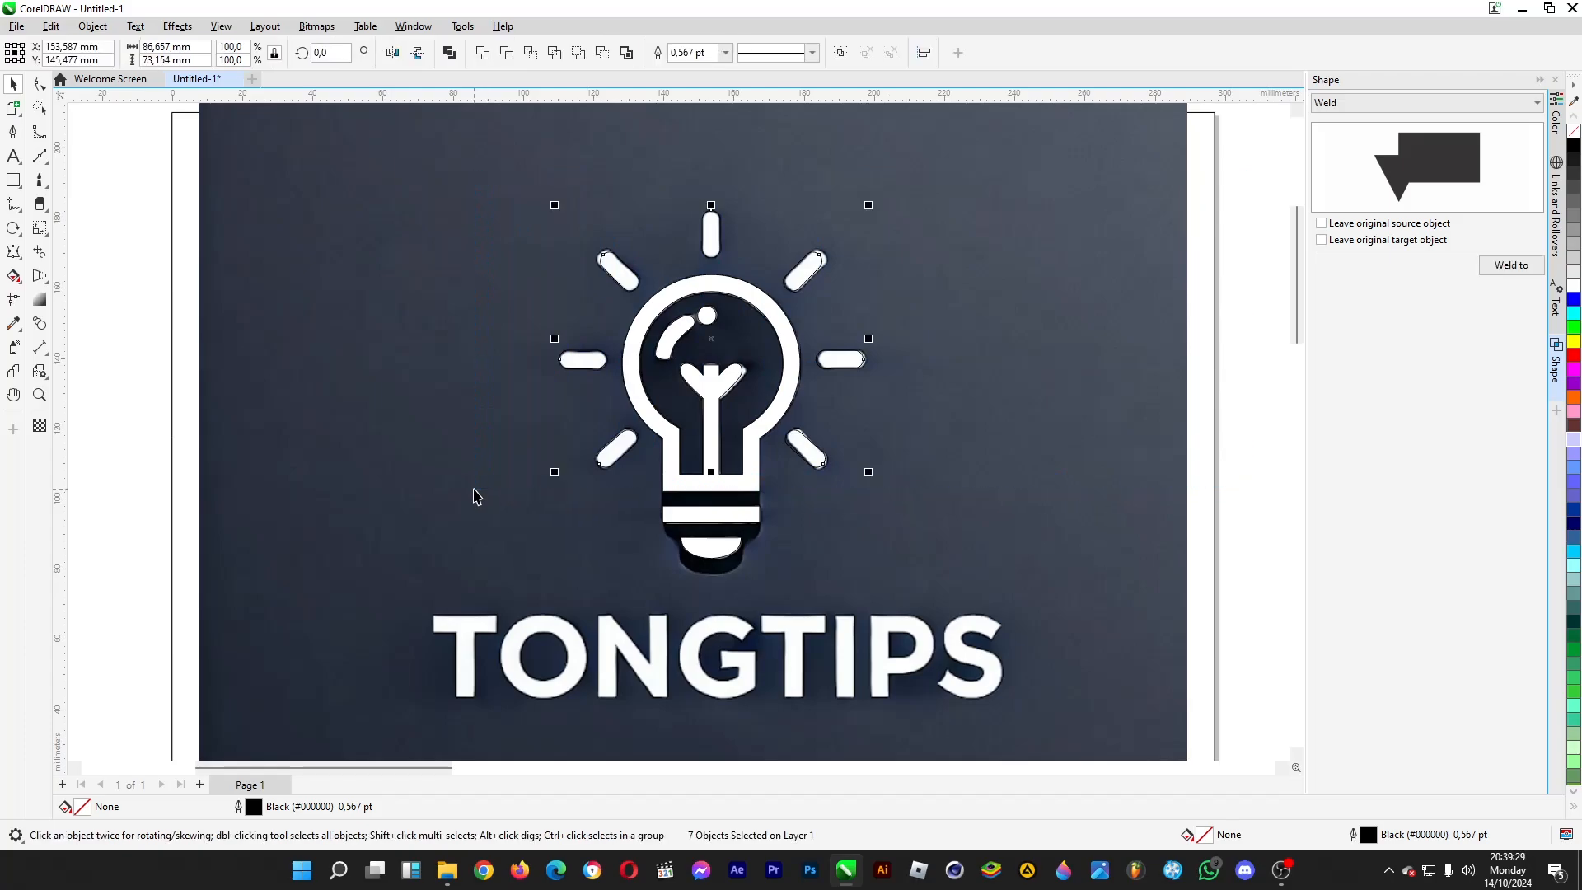
click(1507, 266)
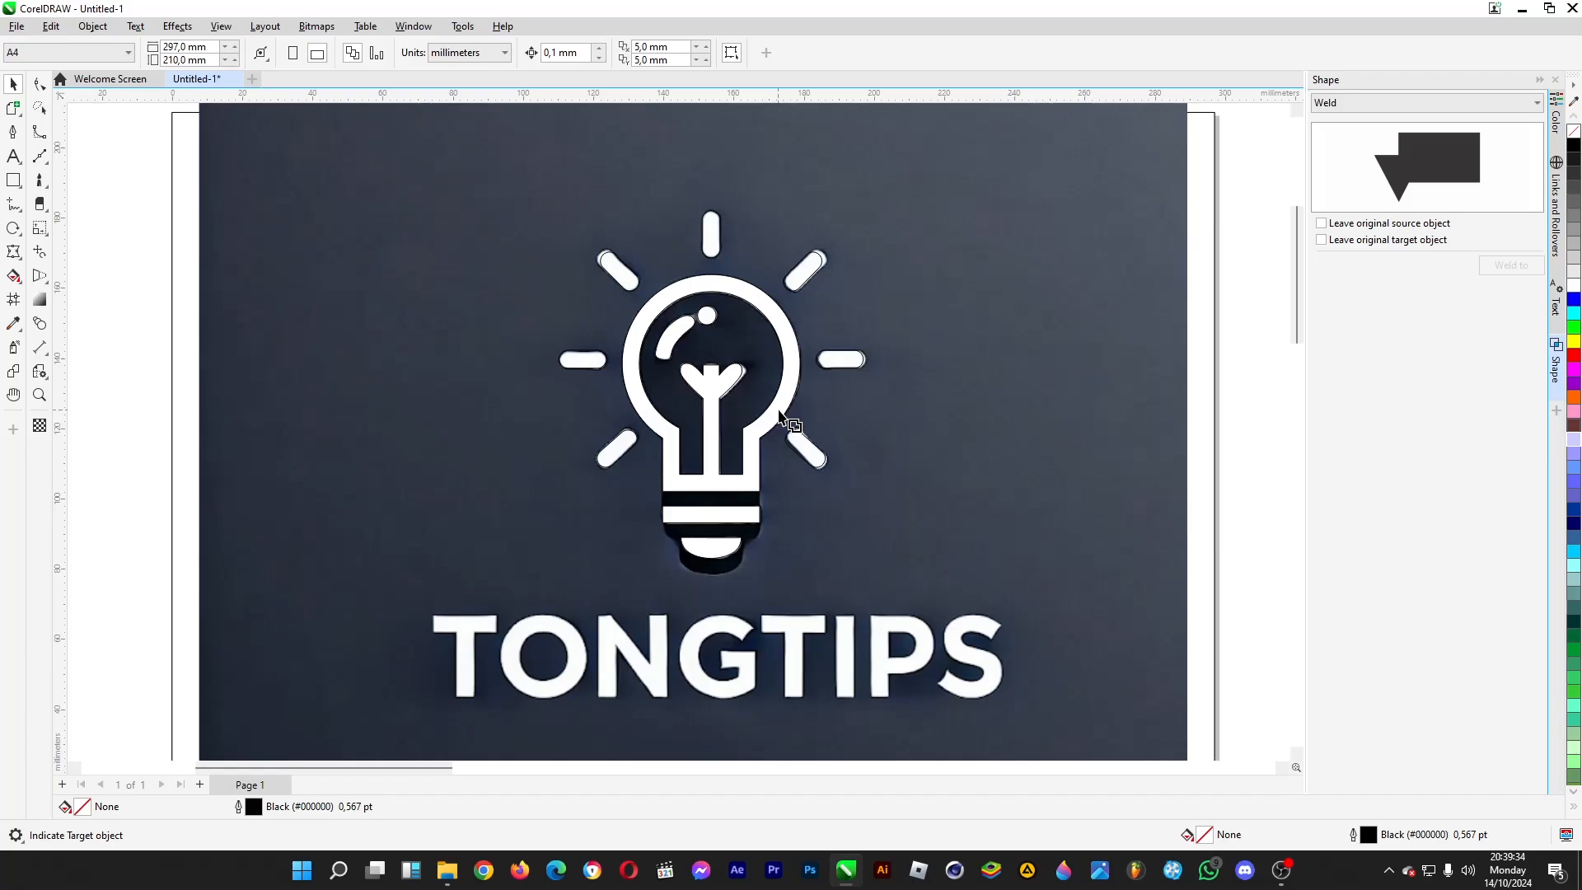
click(792, 345)
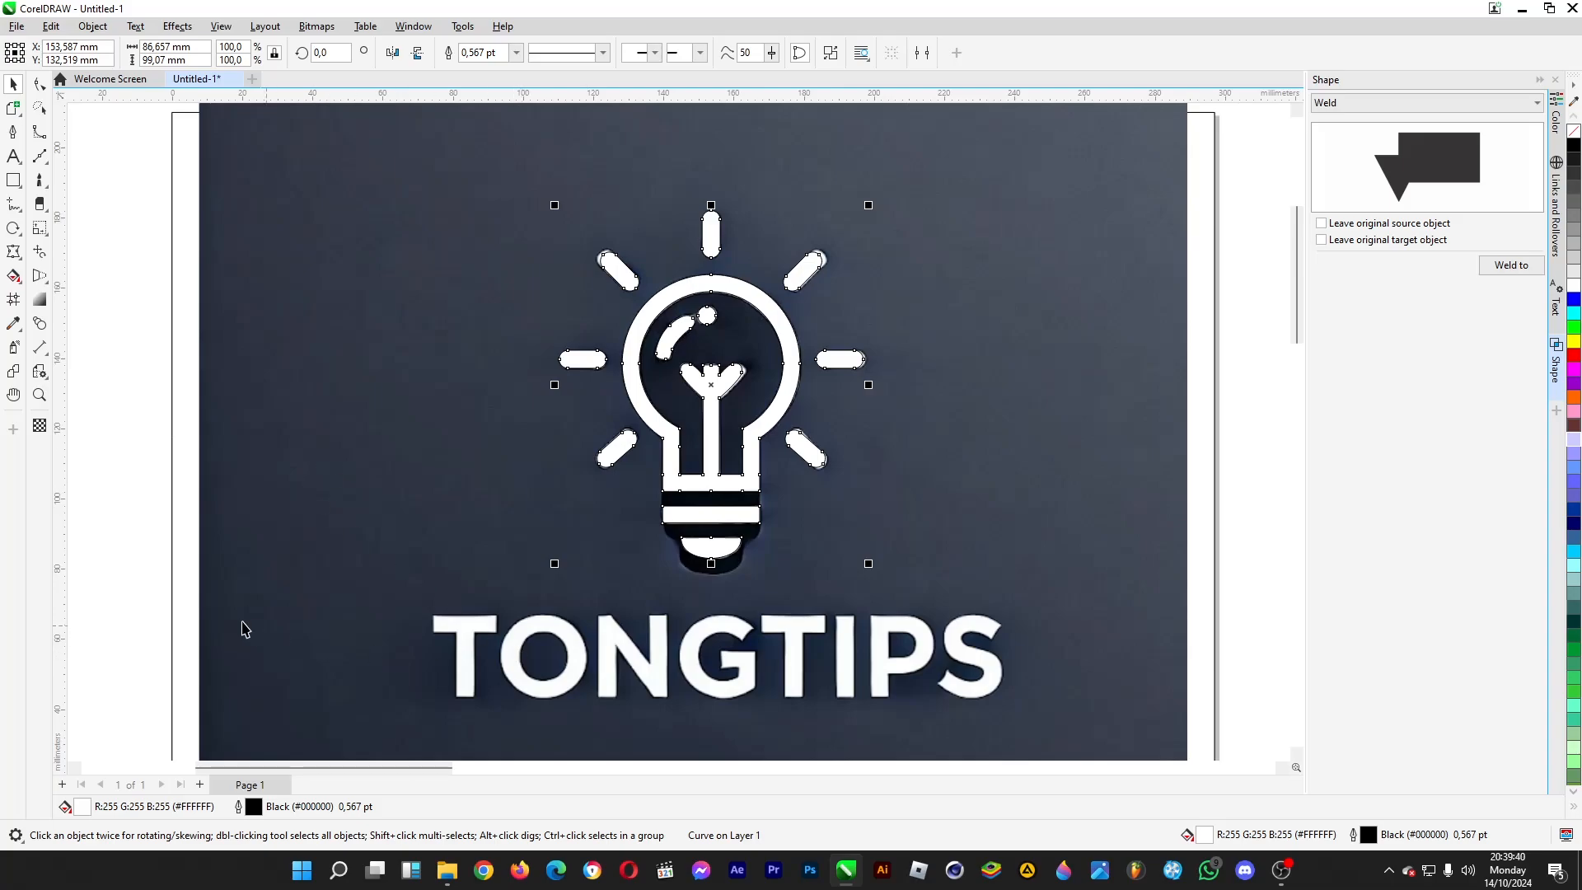
- Remove the outline from the welded bulb and rays, and deselect the shape
right_click(1574, 132)
scroll(623, 317, down, 1)
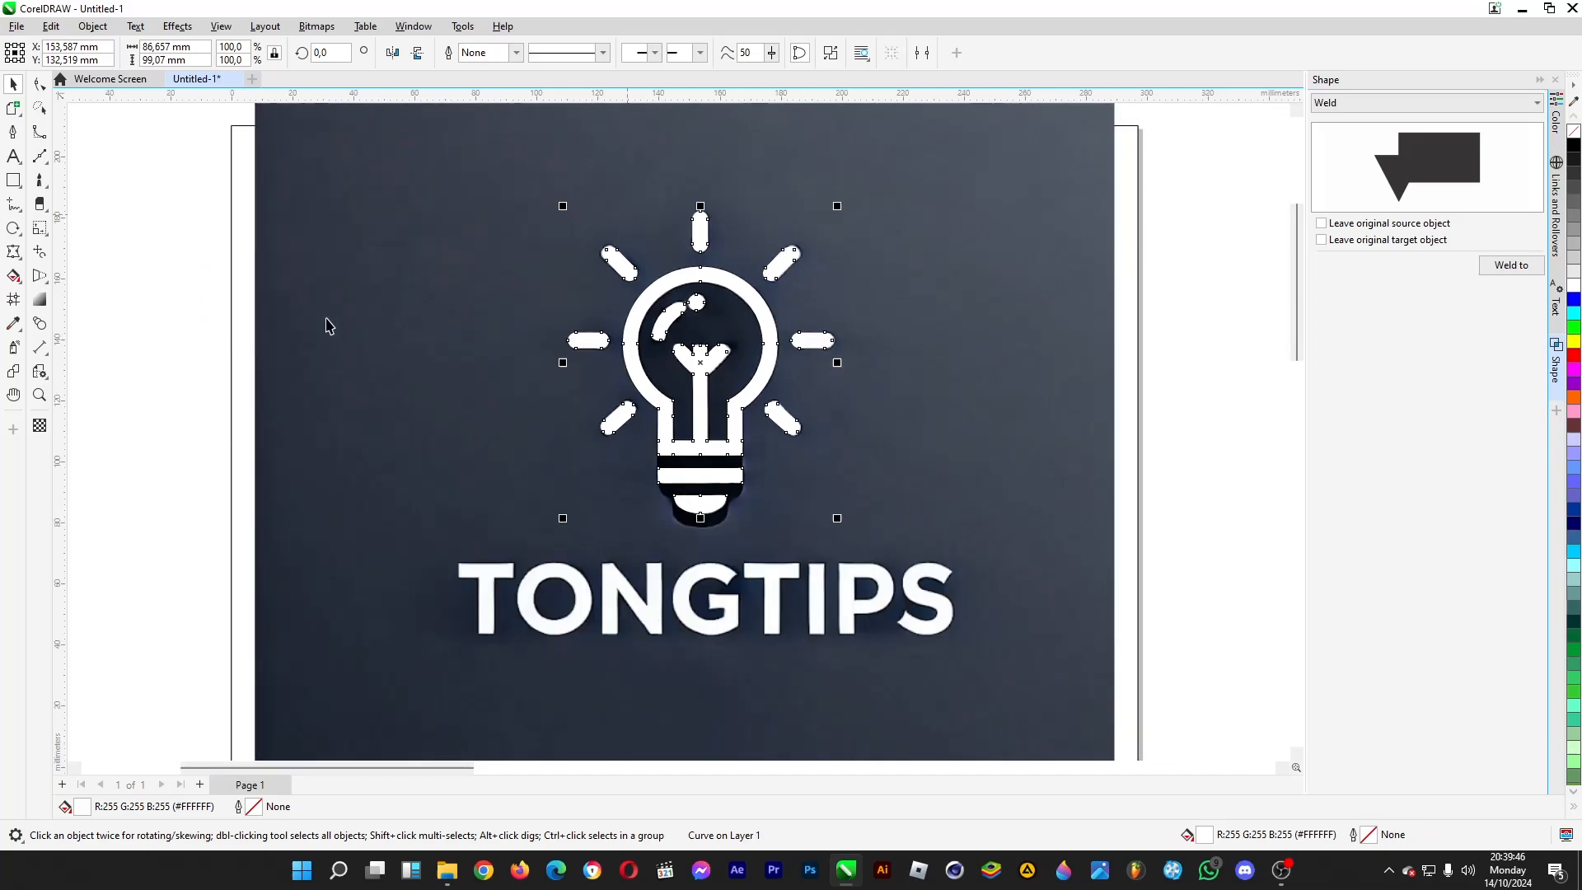
click(215, 432)
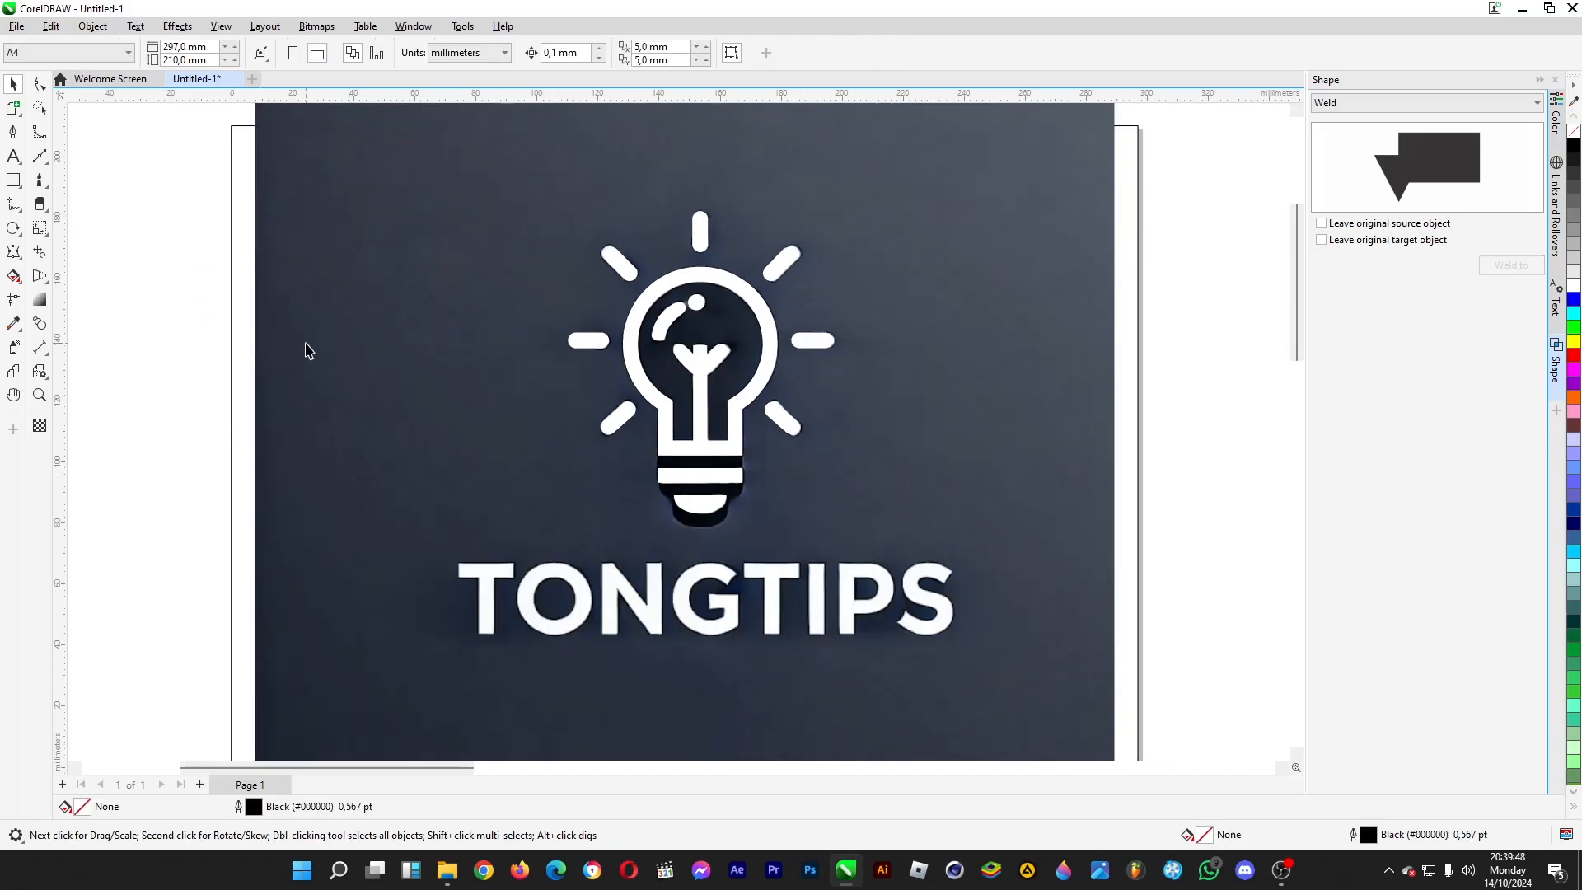
scroll(434, 198, down, 5)
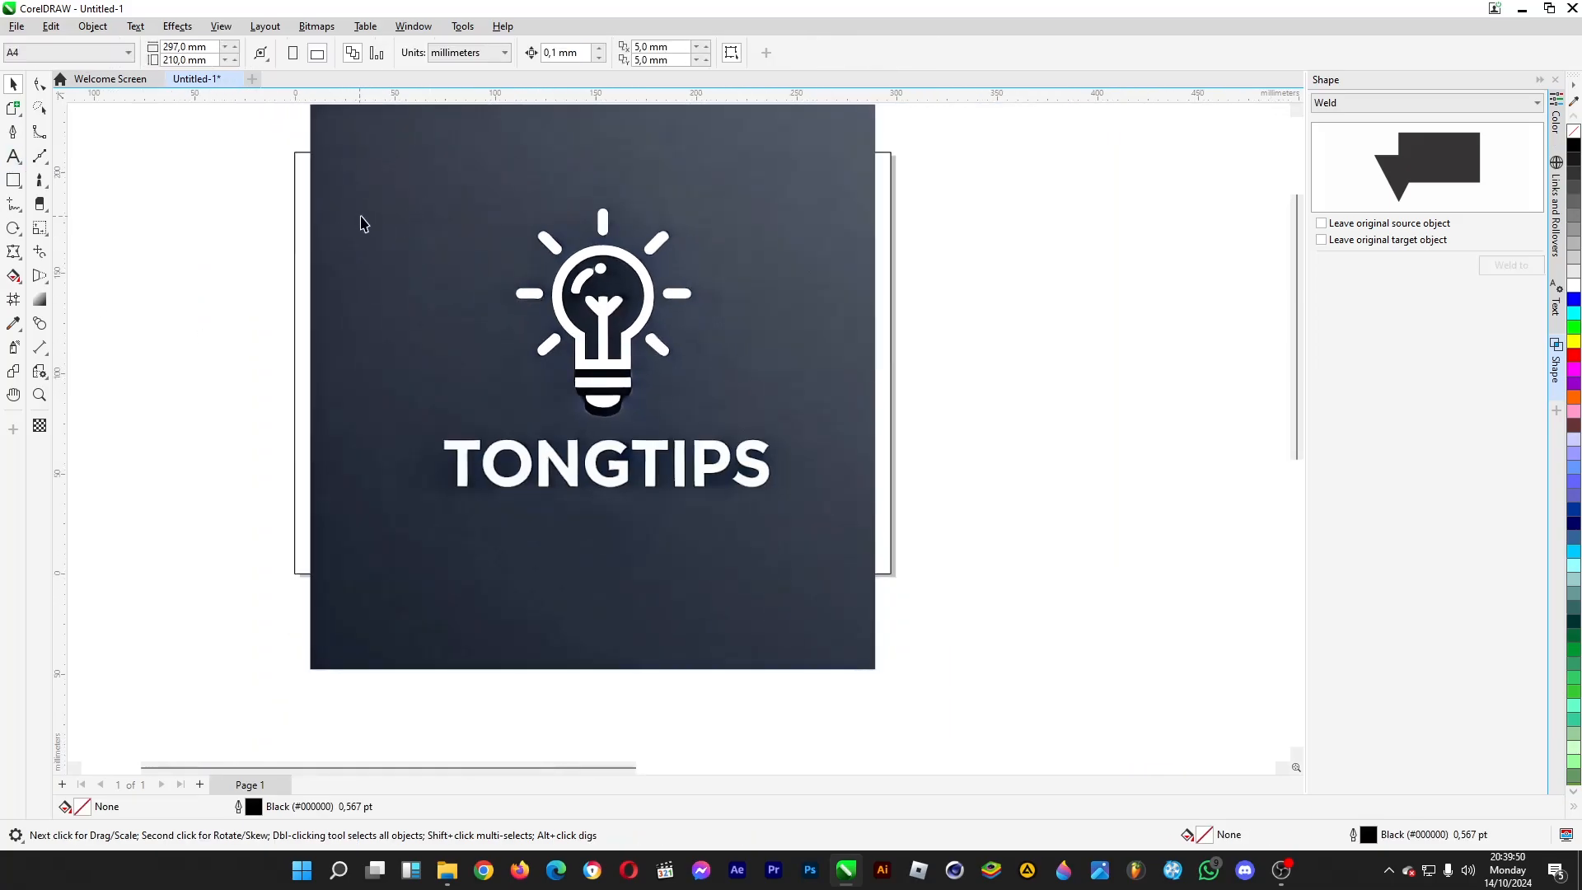
- Weld the separate black TONGTIPS text object to itself to turn it into a single curve
scroll(449, 264, down, 2)
click(774, 430)
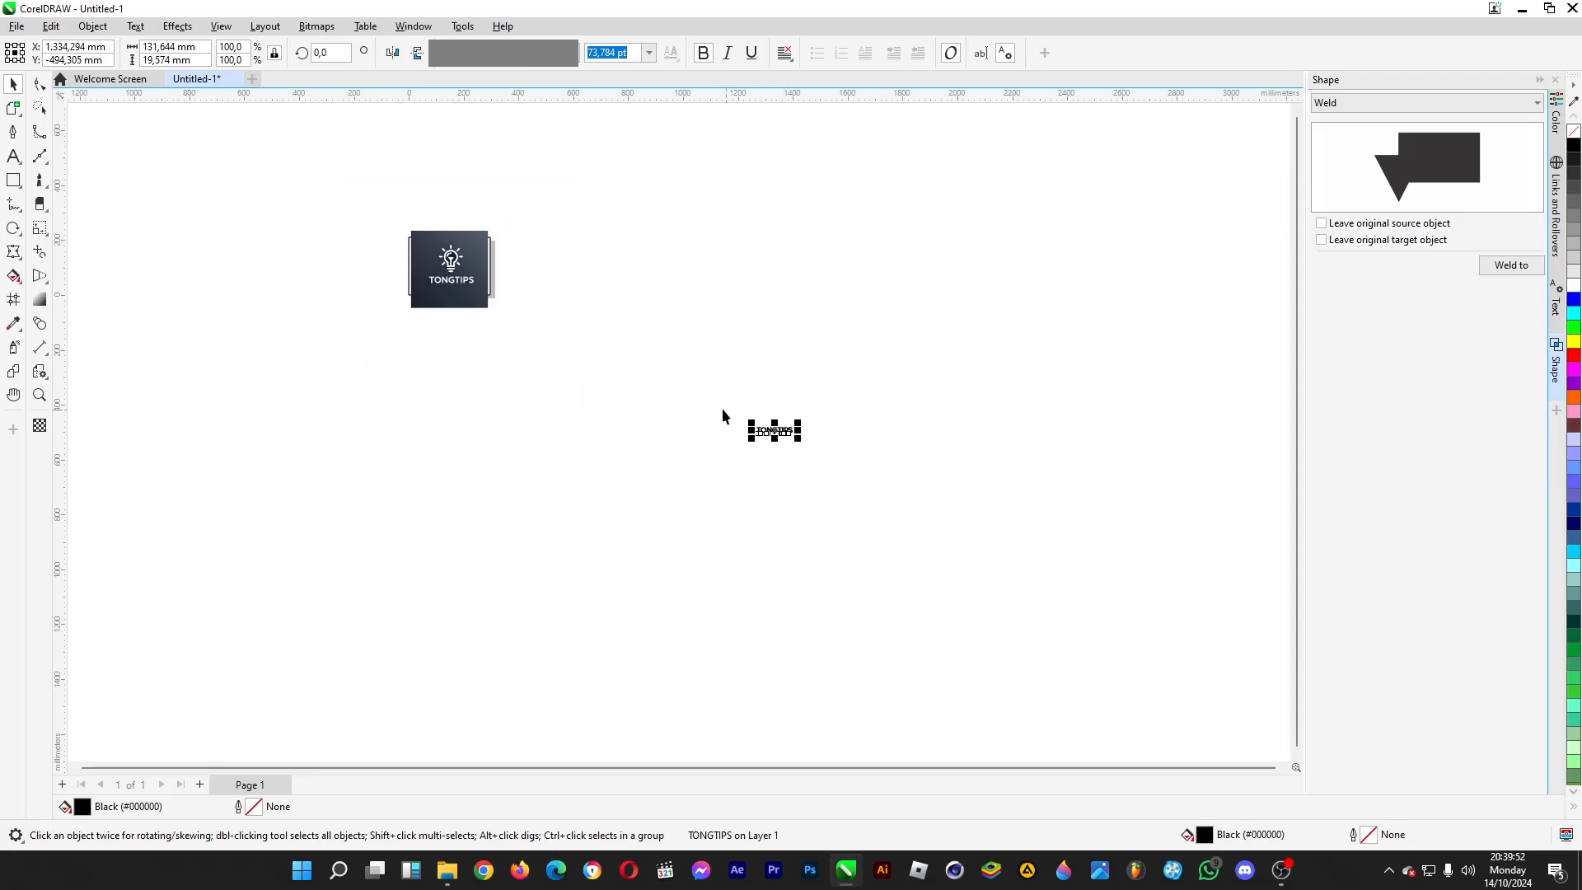
scroll(723, 410, up, 1)
click(1512, 264)
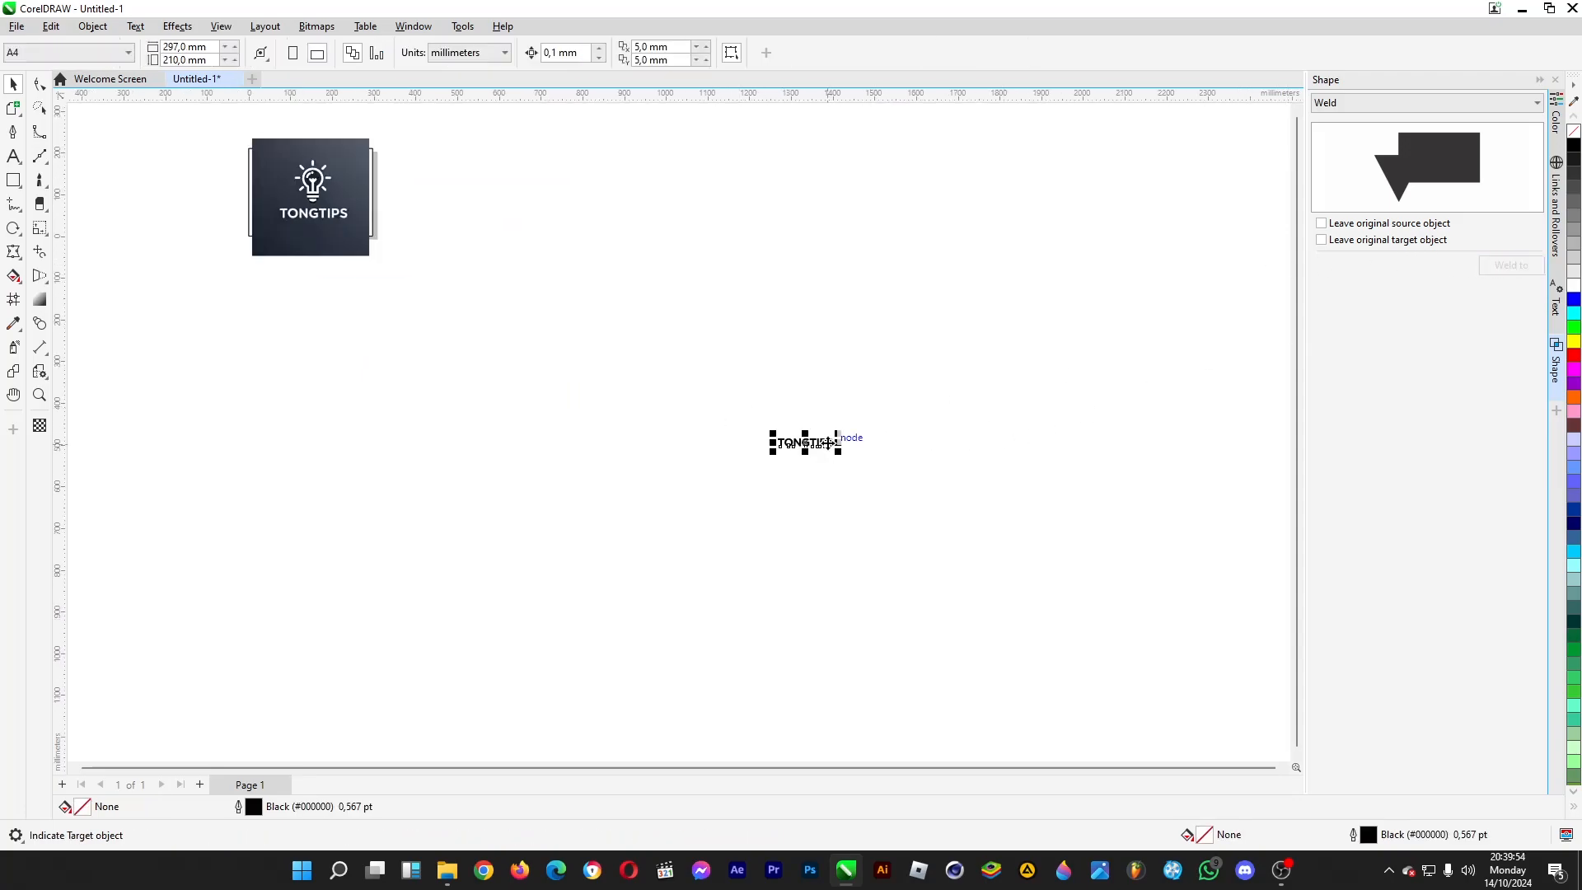
click(828, 443)
- Move the black TONGTIPS curve over the lettering in the logo image and scale it proportionally to about 162 mm wide
scroll(209, 177, up, 3)
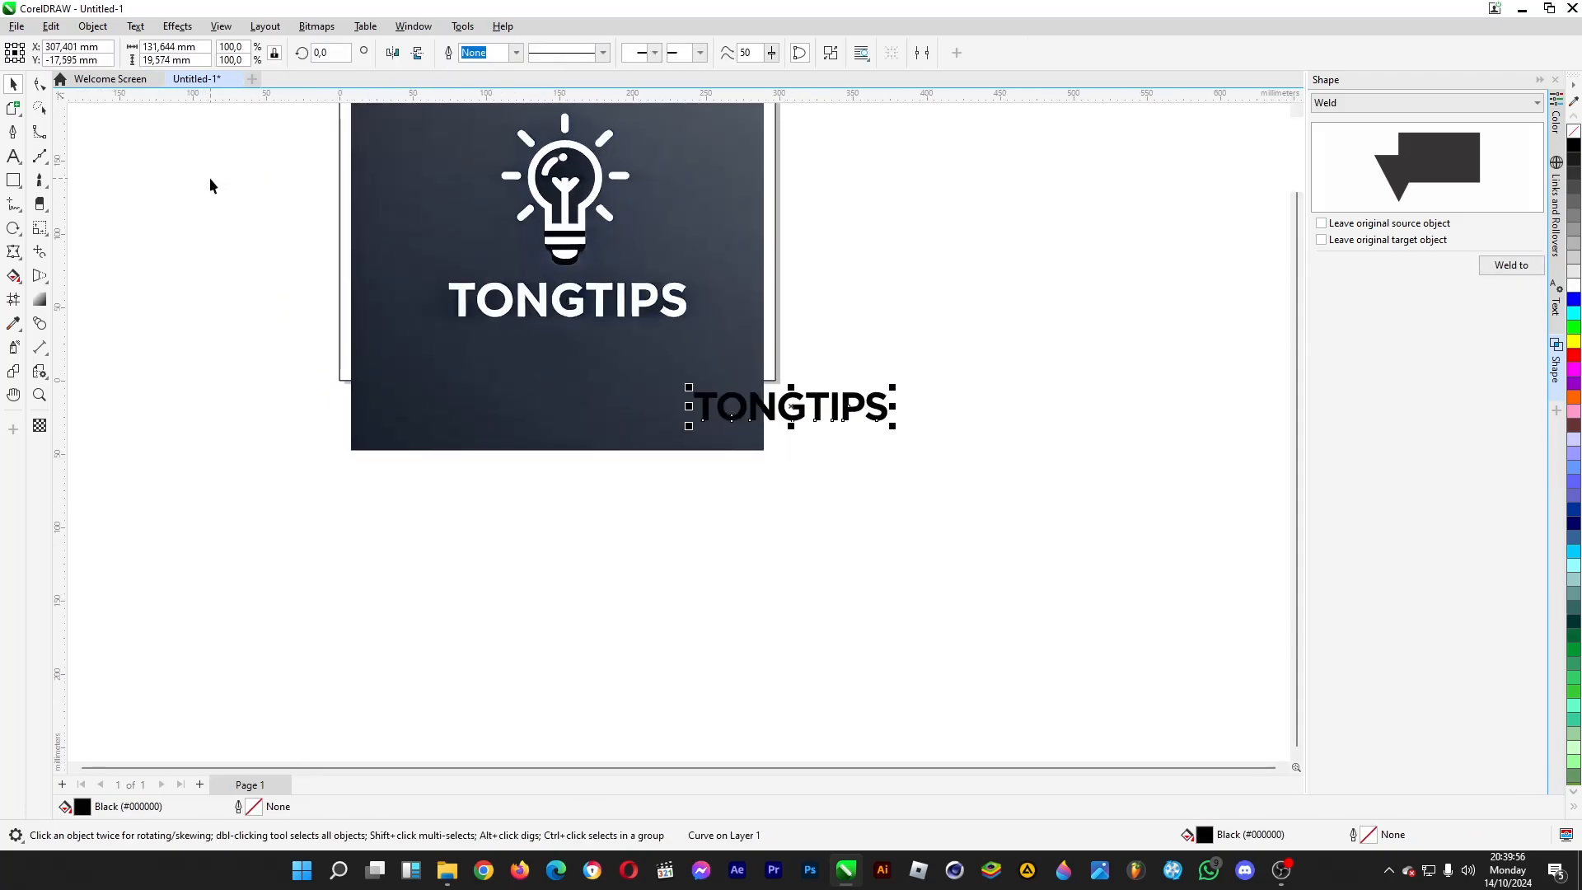
scroll(235, 186, up, 2)
drag(1043, 544, 669, 378)
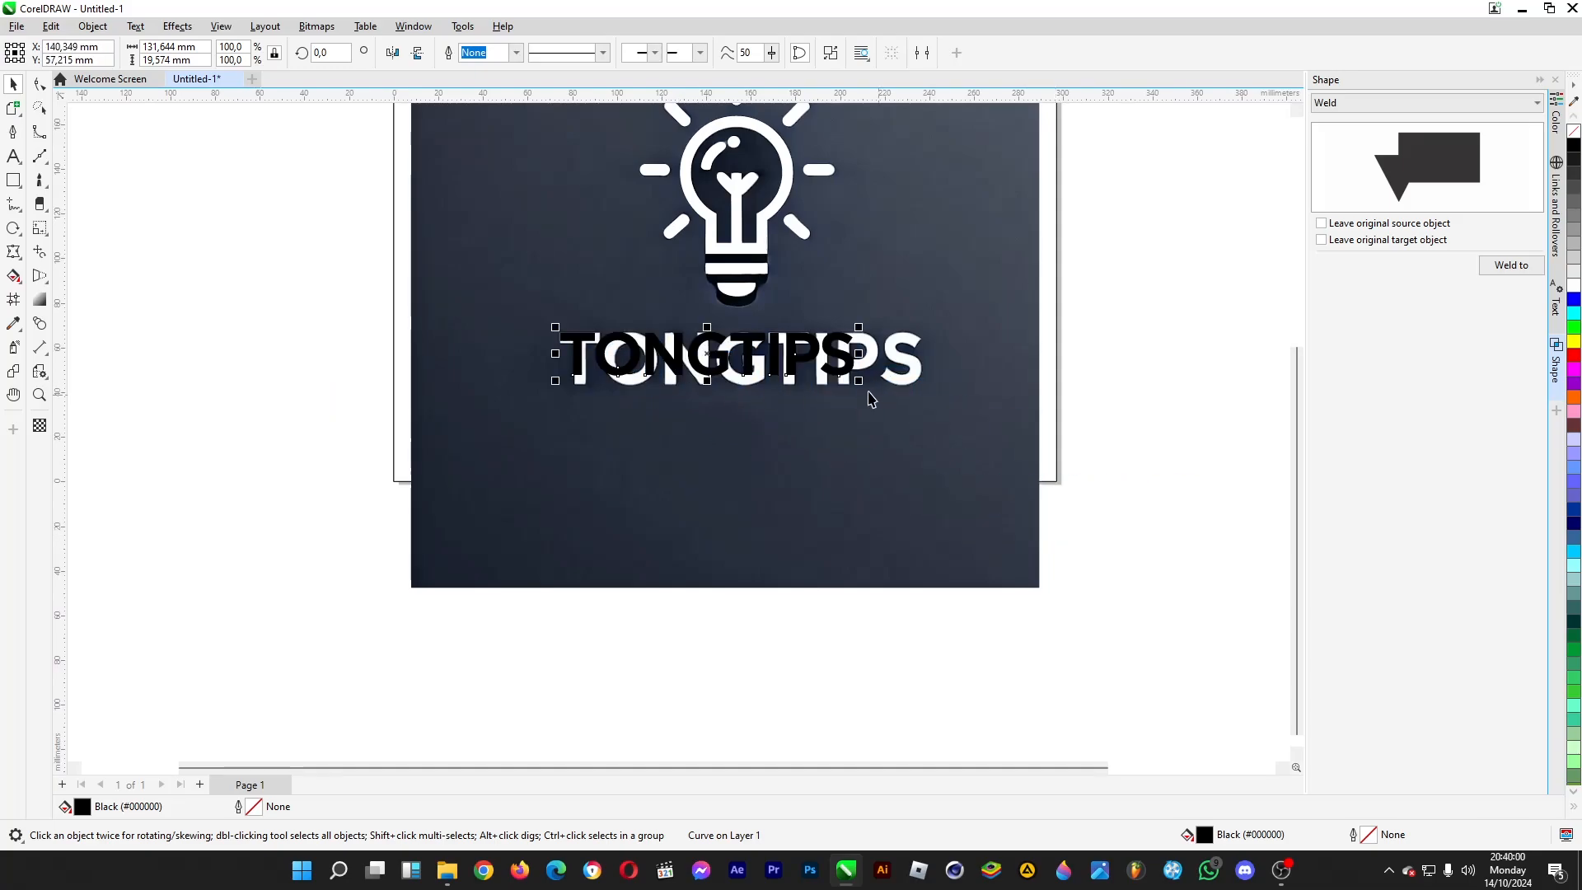
drag(859, 380, 926, 400)
click(1200, 390)
scroll(792, 642, down, 2)
scroll(801, 404, up, 1)
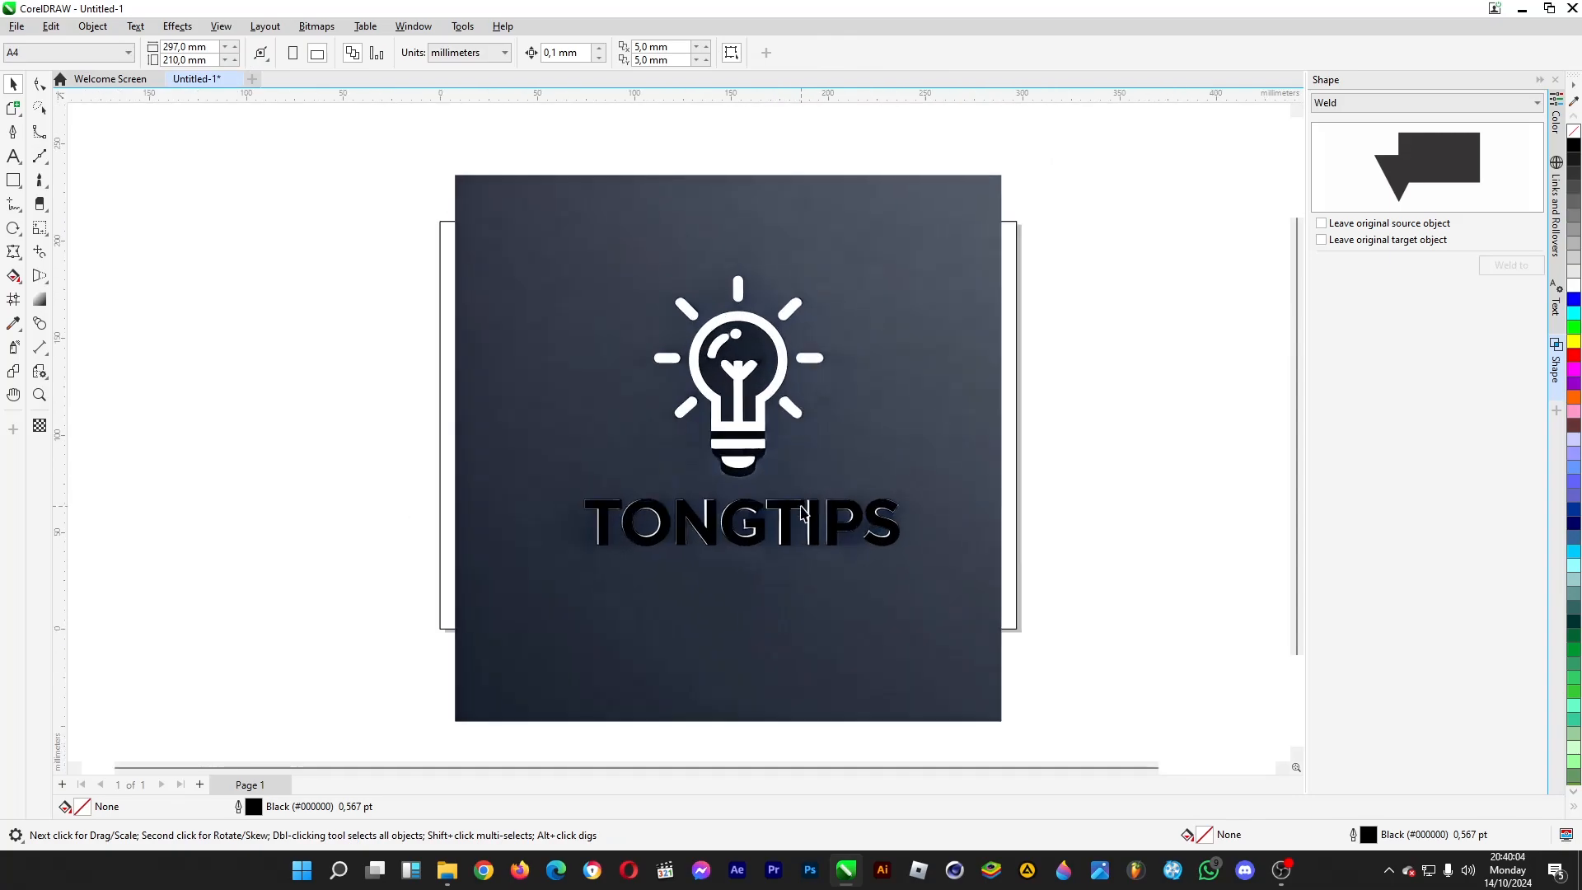
- Fill the TONGTIPS lettering below the bulb with white and deselect it
click(813, 521)
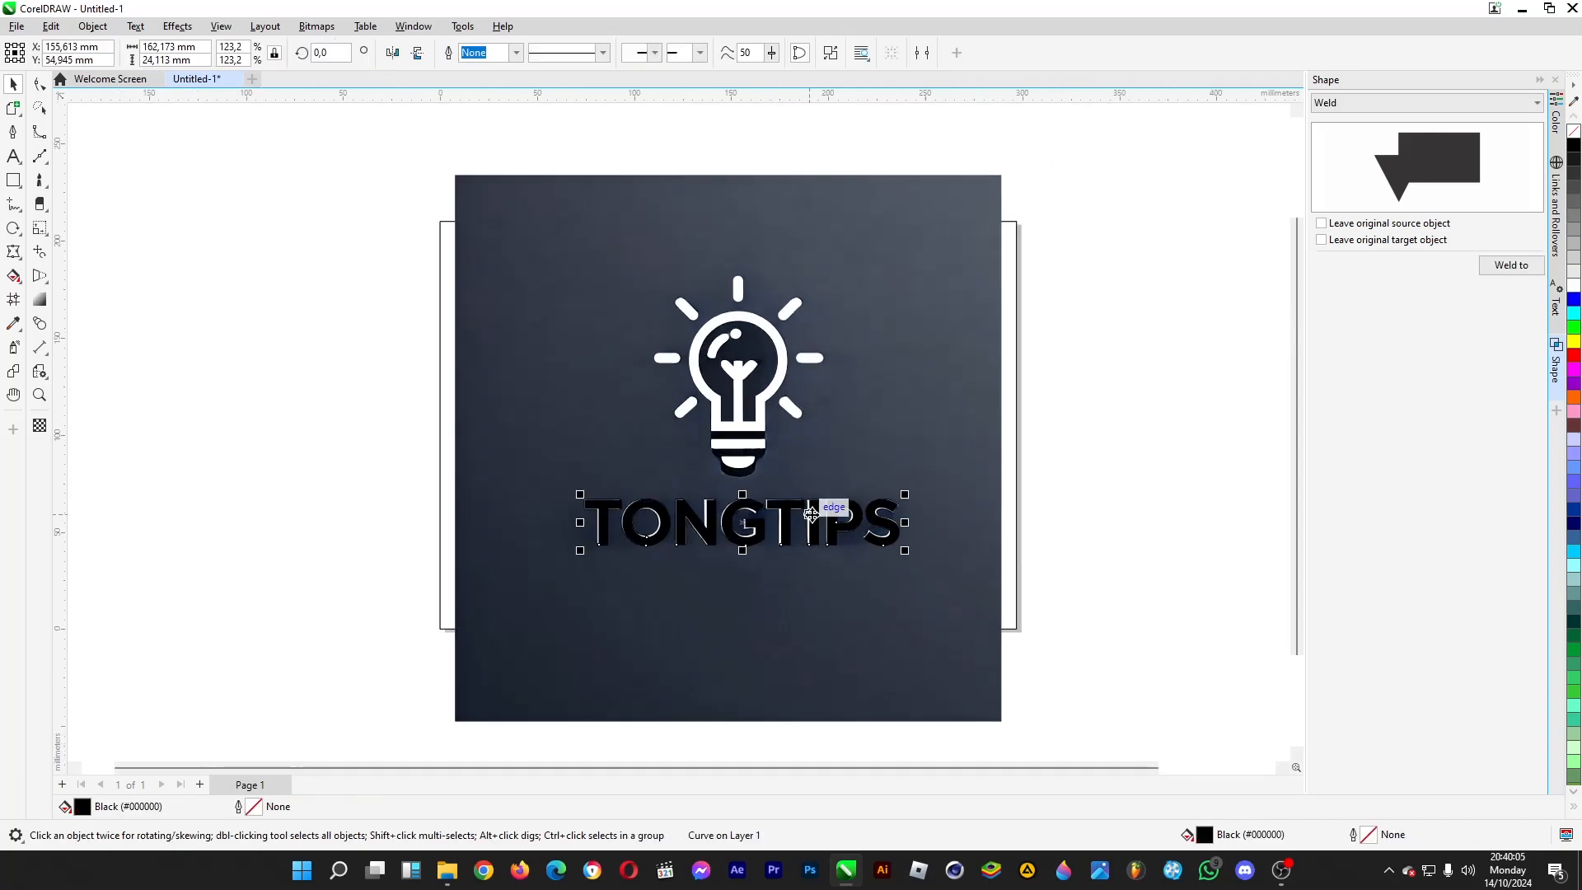
click(1572, 288)
click(1026, 441)
- Delete the reference logo bitmap and fill the page-sized rectangle behind the bulb and lettering with black
click(935, 430)
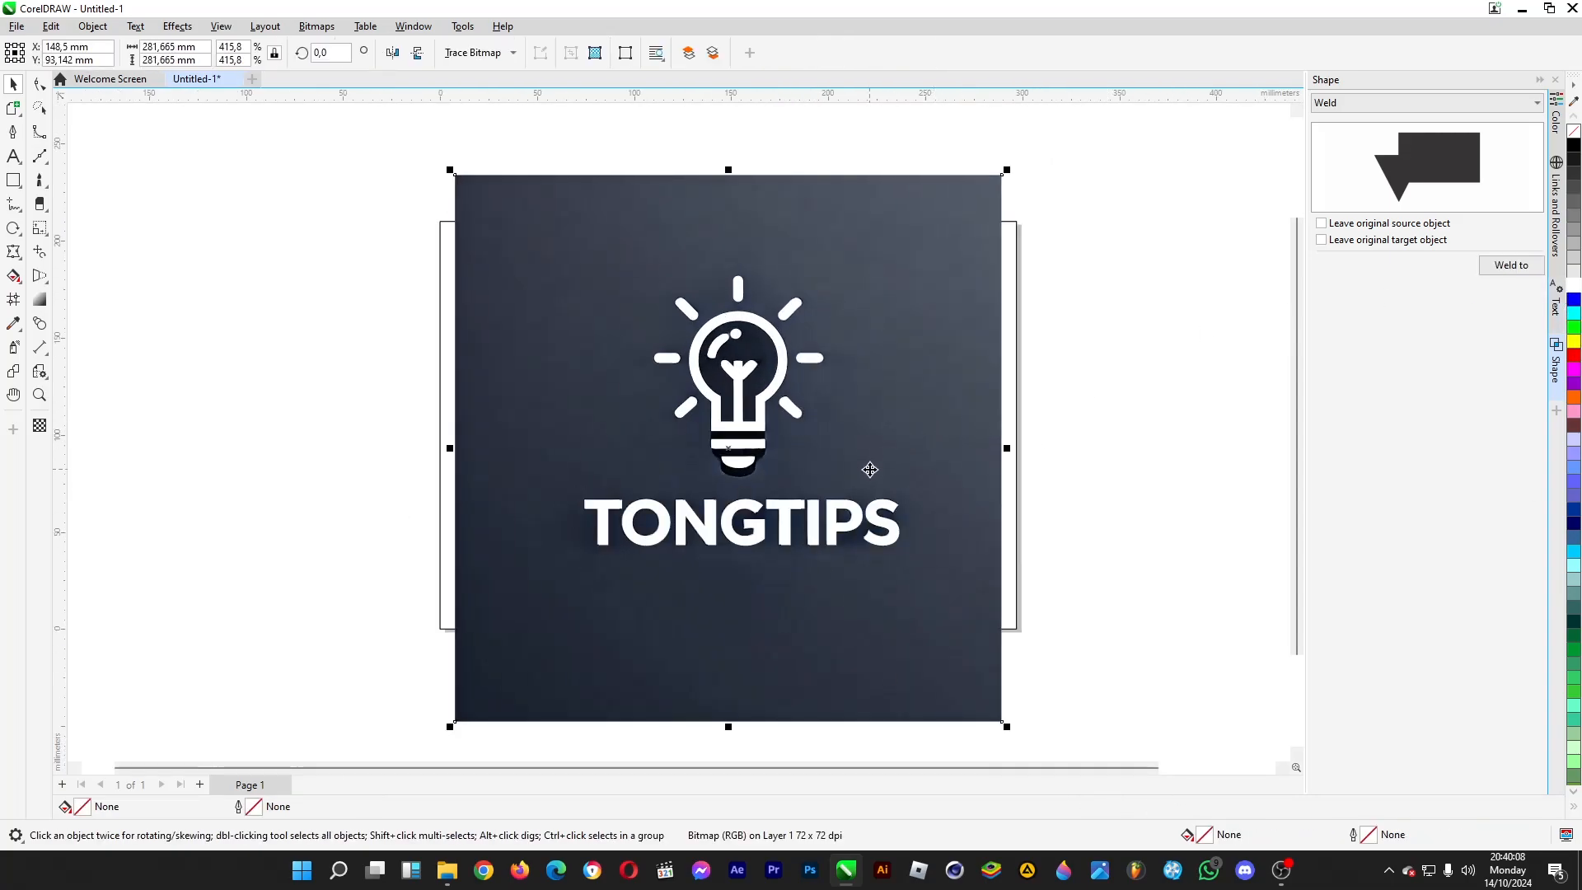
key(Delete)
click(992, 269)
click(1574, 146)
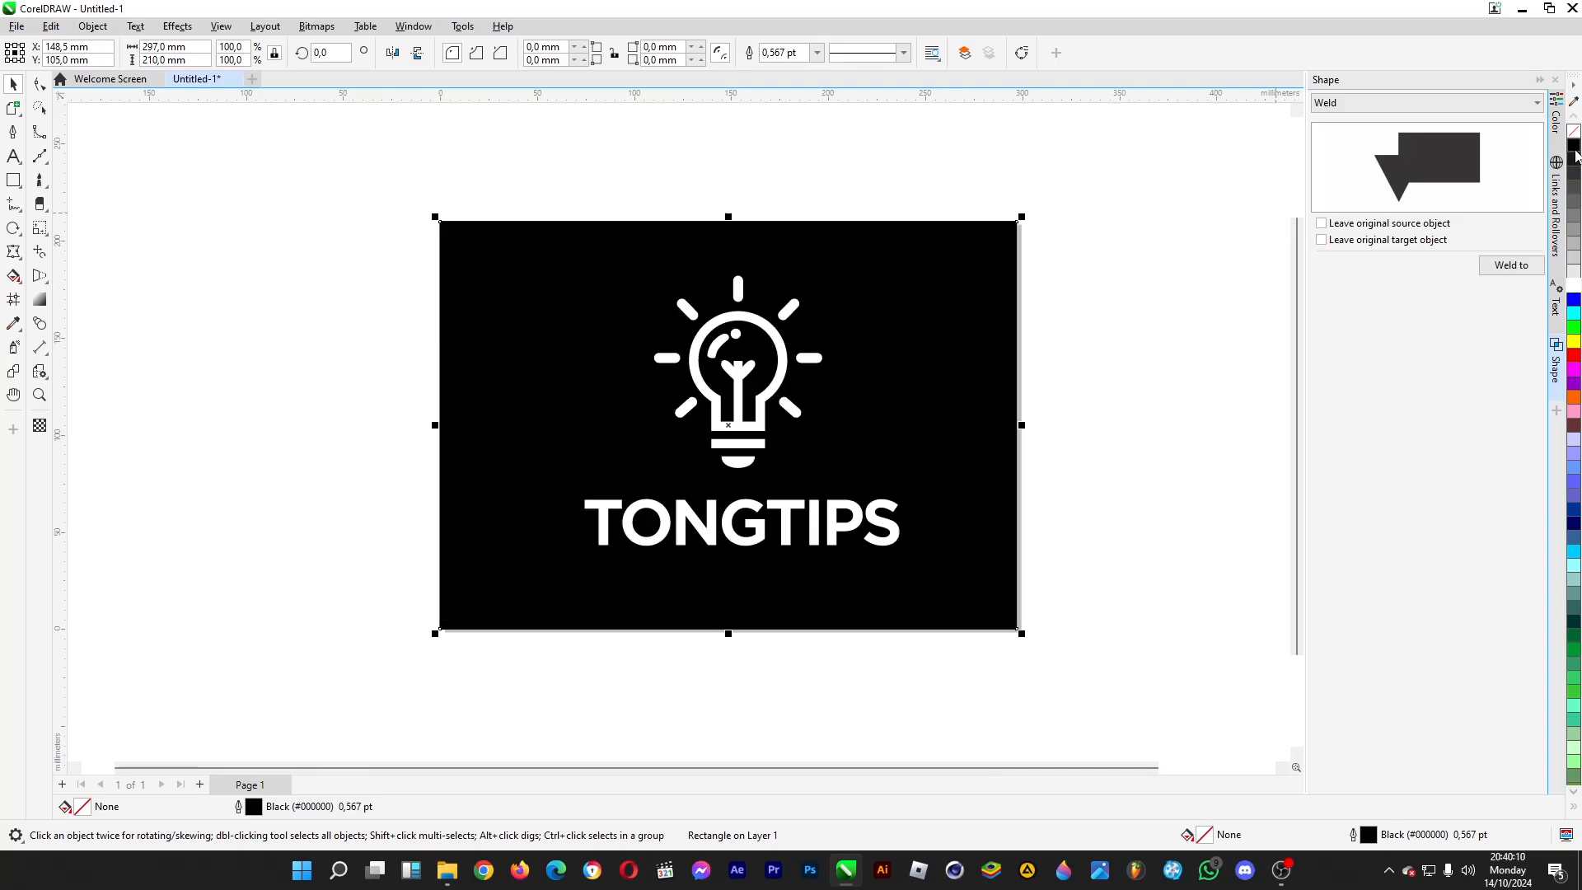
click(1088, 381)
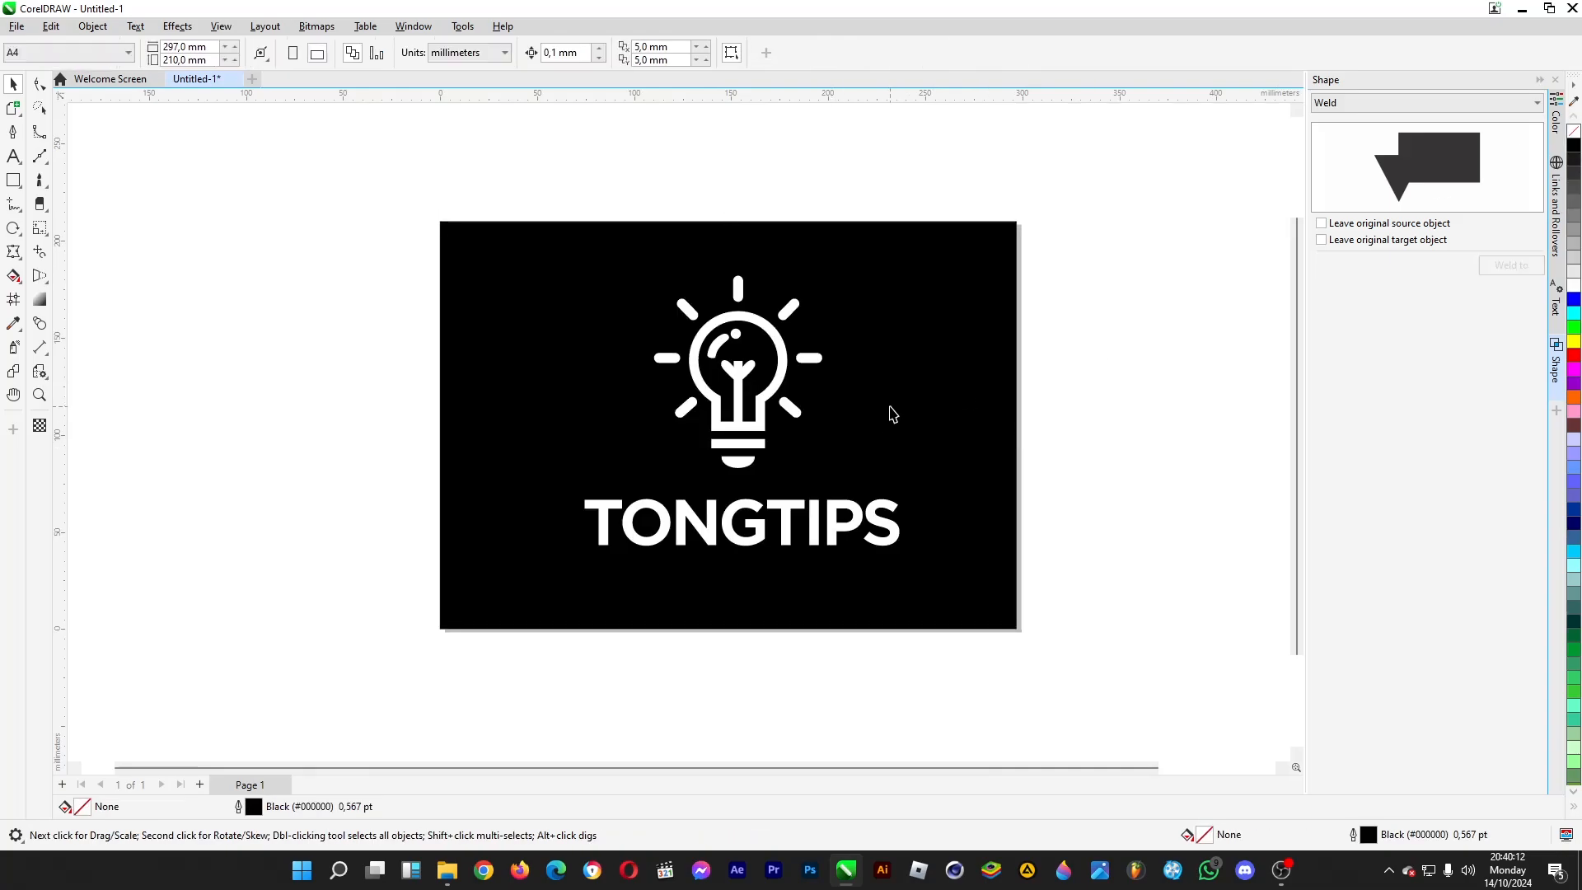
scroll(892, 414, up, 2)
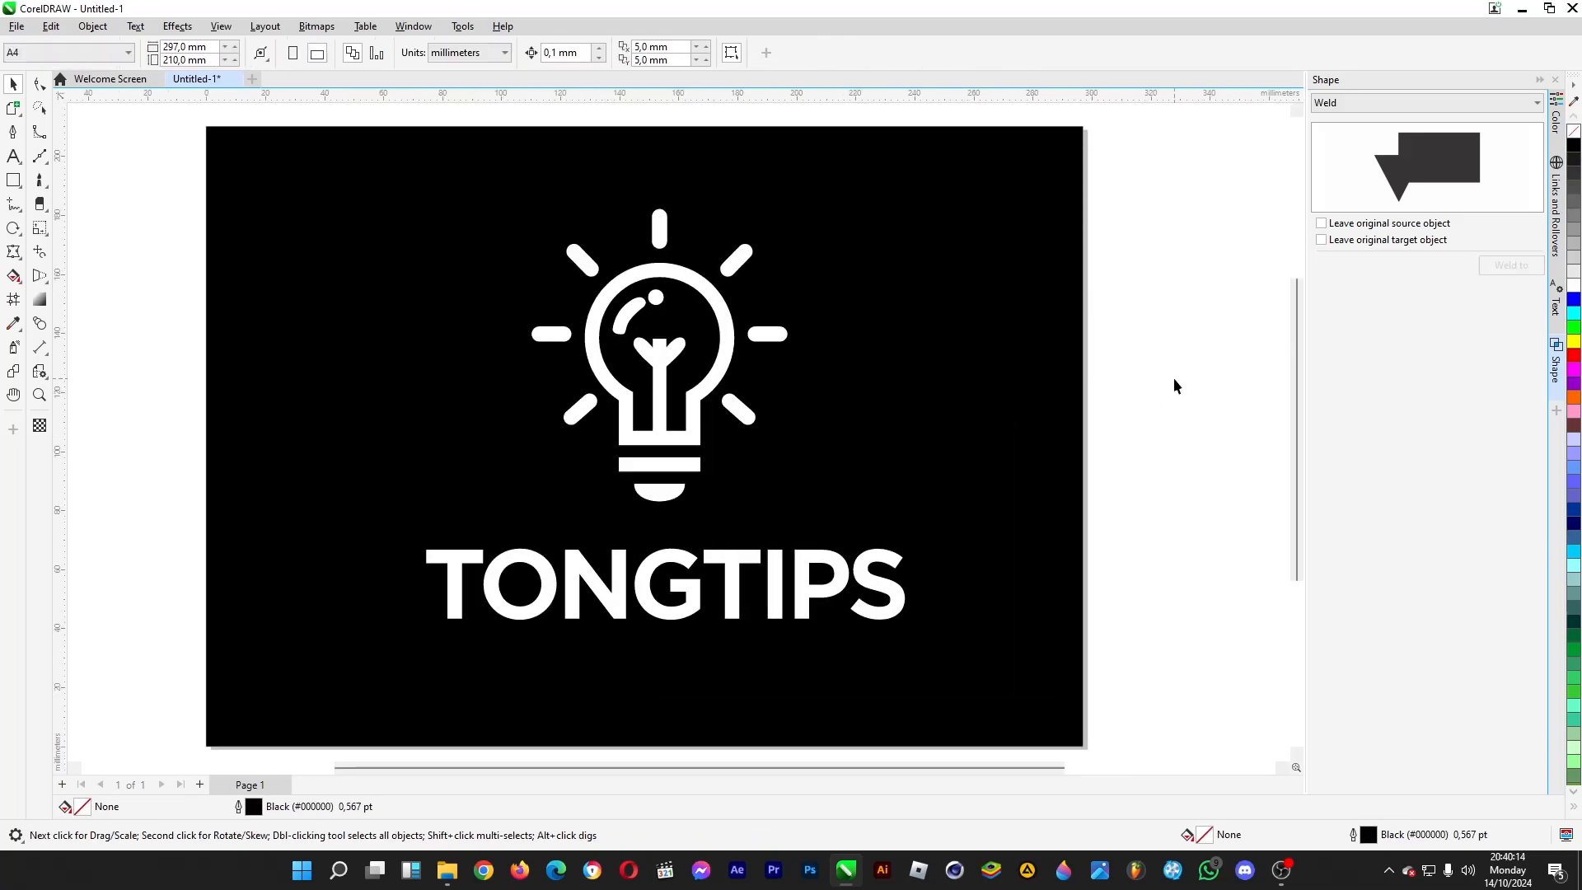